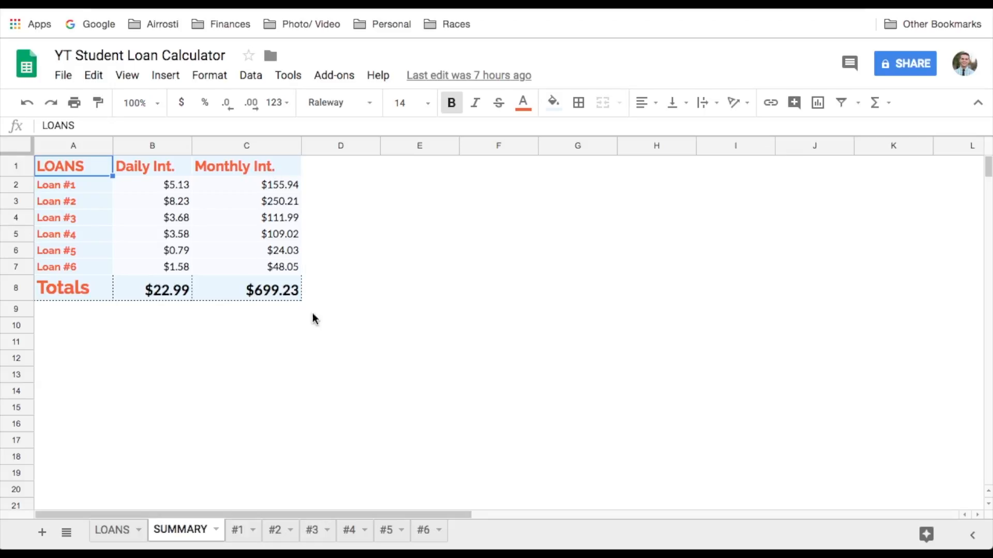
# Try an extra payment of 1200 for 1/28/2019 on the #1 sheet, clear it, and return to the LOANS sheet.
pyautogui.click(240, 532)
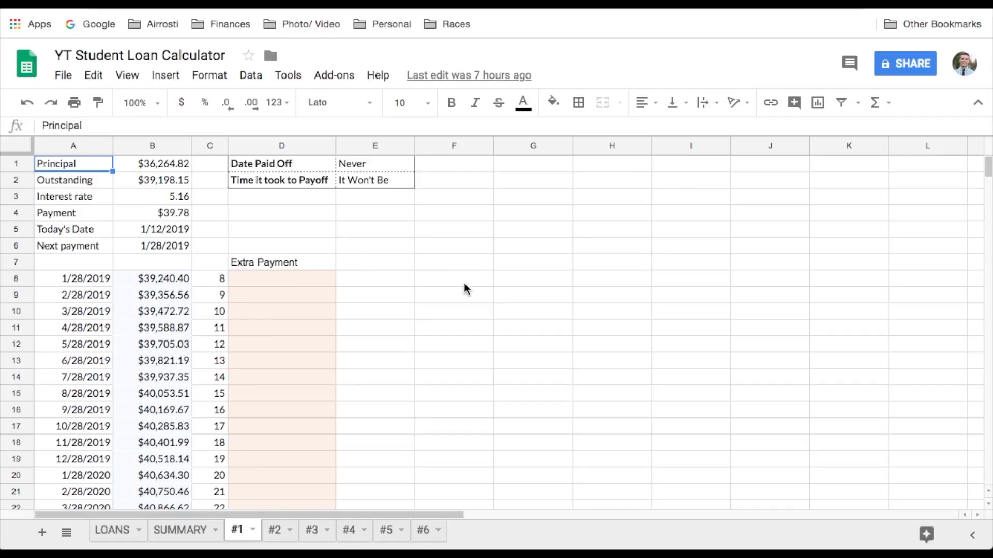
pyautogui.click(271, 281)
pyautogui.write('1200')
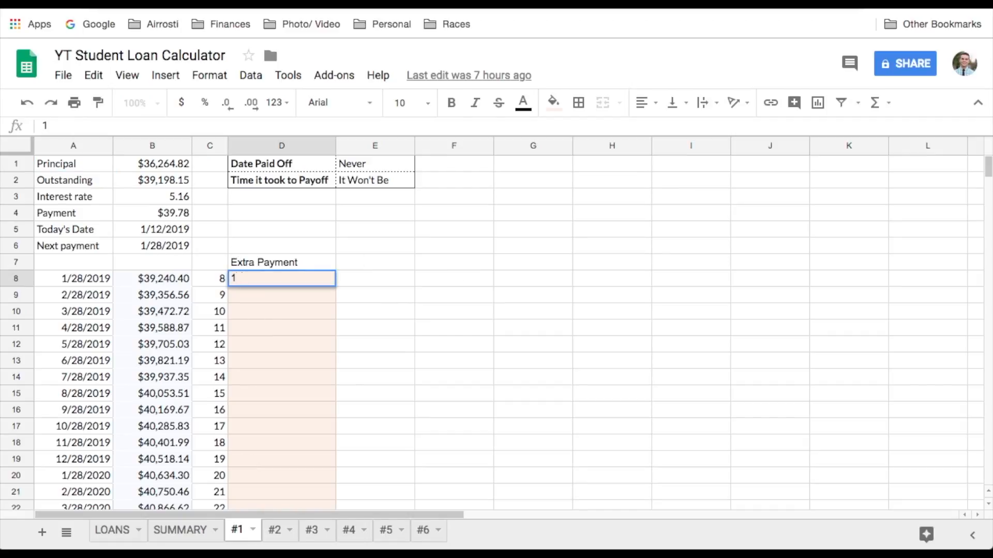
pyautogui.press('Return')
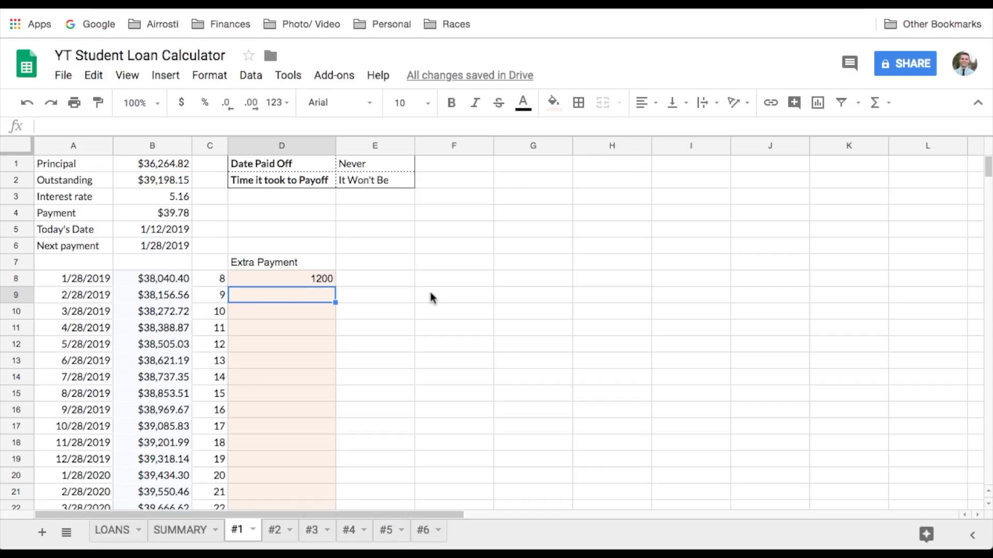
pyautogui.click(312, 280)
pyautogui.press('Delete')
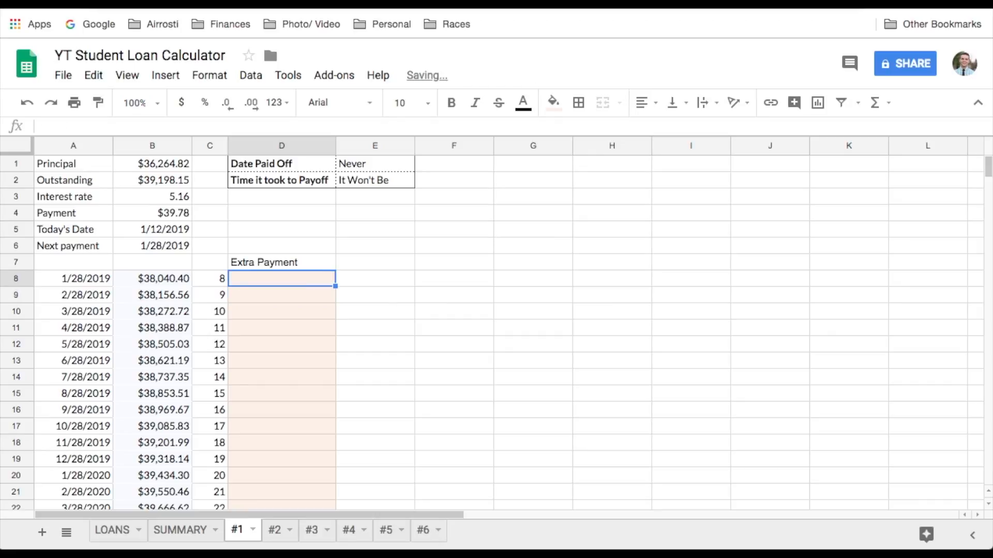
pyautogui.click(110, 533)
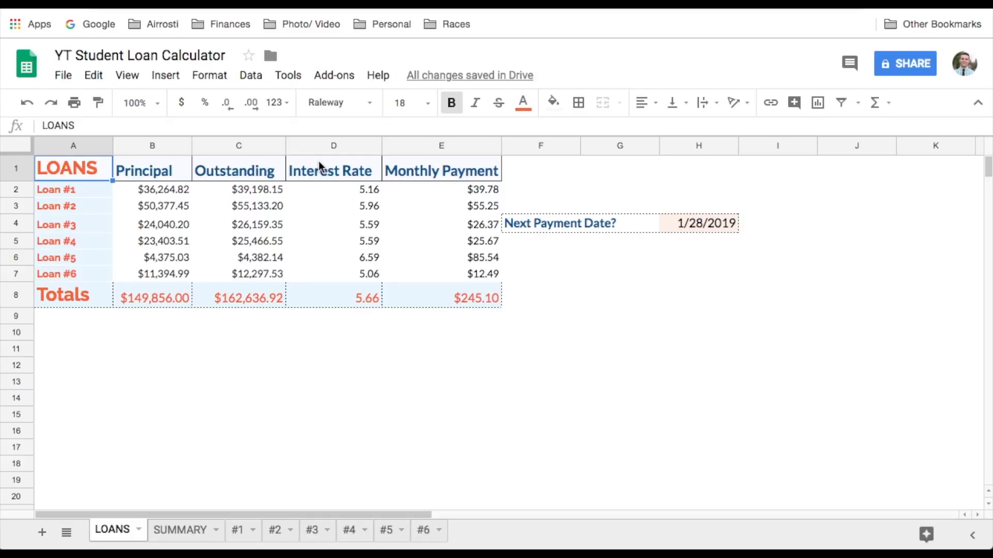
# Create a new blank spreadsheet in Google Sheets and name it YouTube Tutorial.
pyautogui.click(16, 29)
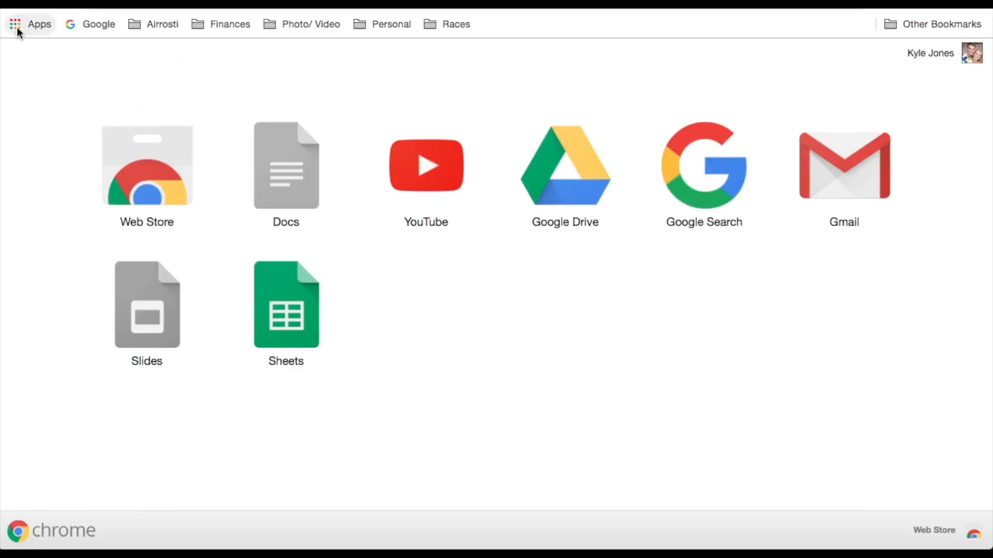
pyautogui.click(285, 300)
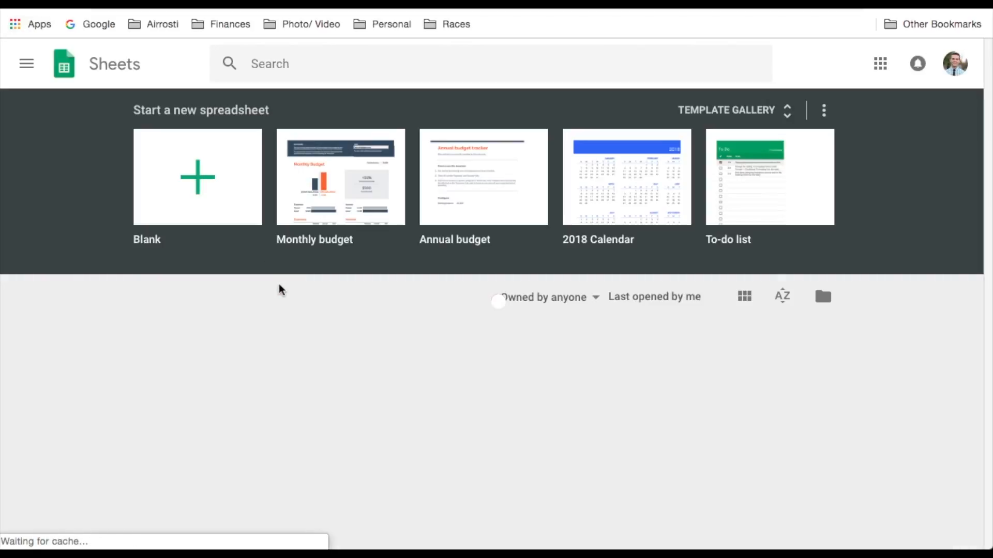
pyautogui.click(221, 176)
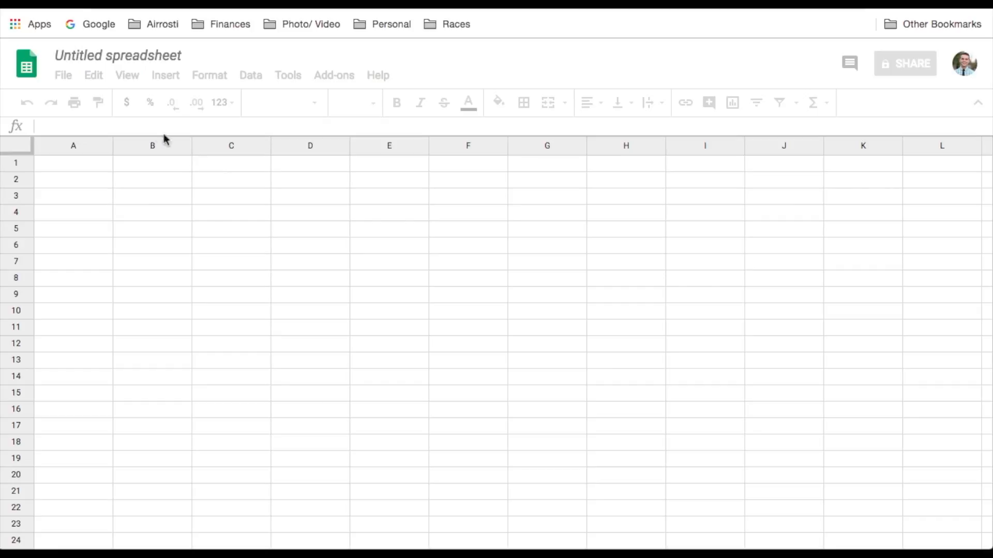
pyautogui.click(117, 53)
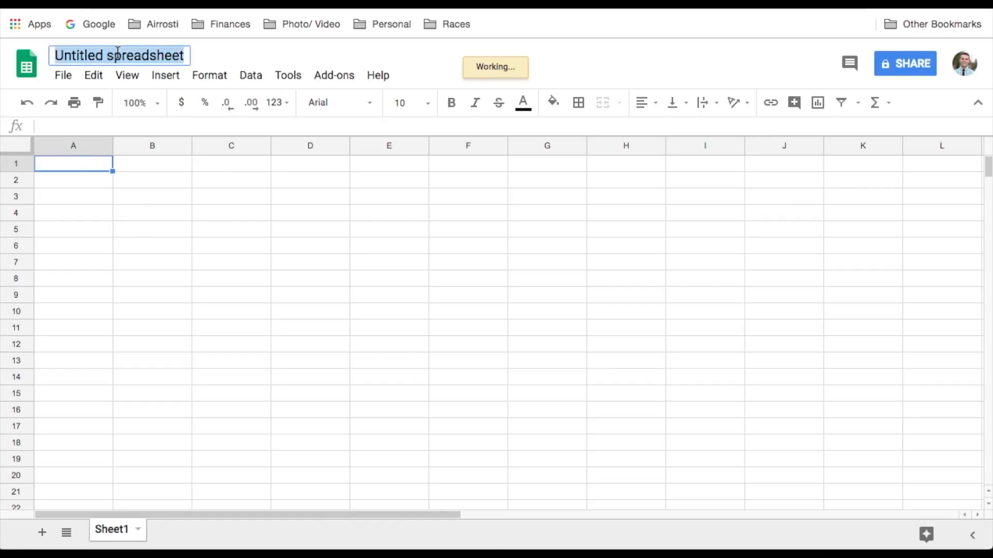
pyautogui.write('YouTube Tutorial')
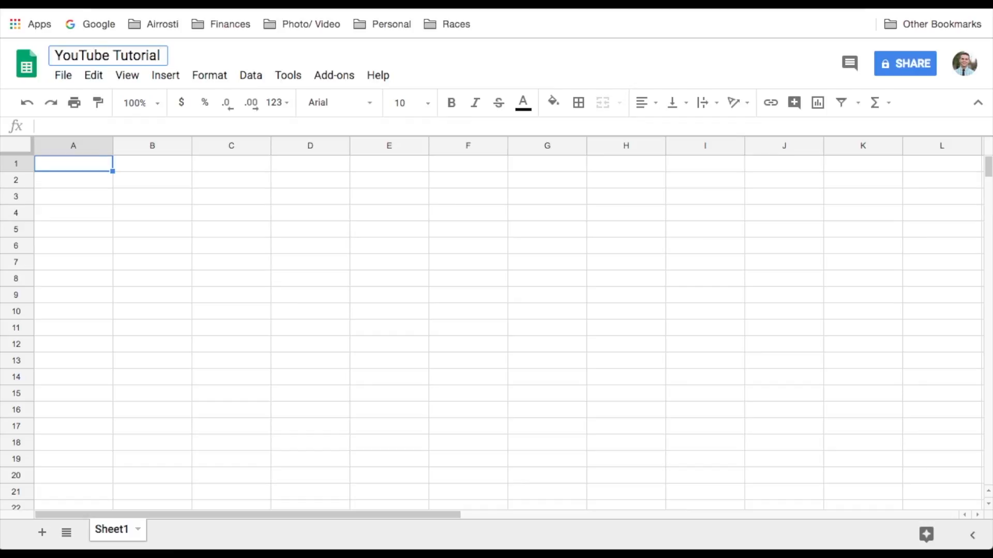
# Rename the spreadsheet's first sheet, Sheet1, as LOANS.
pyautogui.rightClick(116, 536)
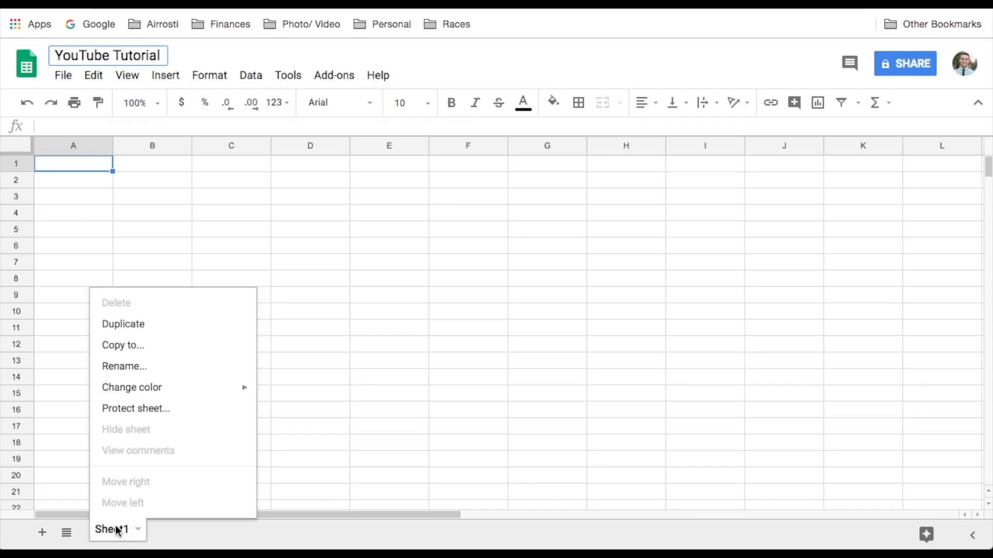
pyautogui.click(147, 366)
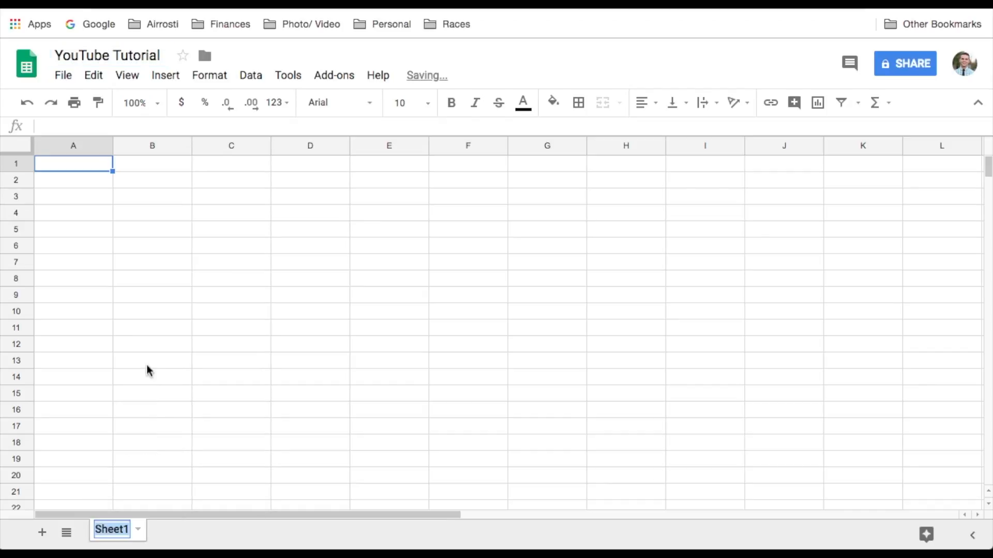
pyautogui.write('LOANS')
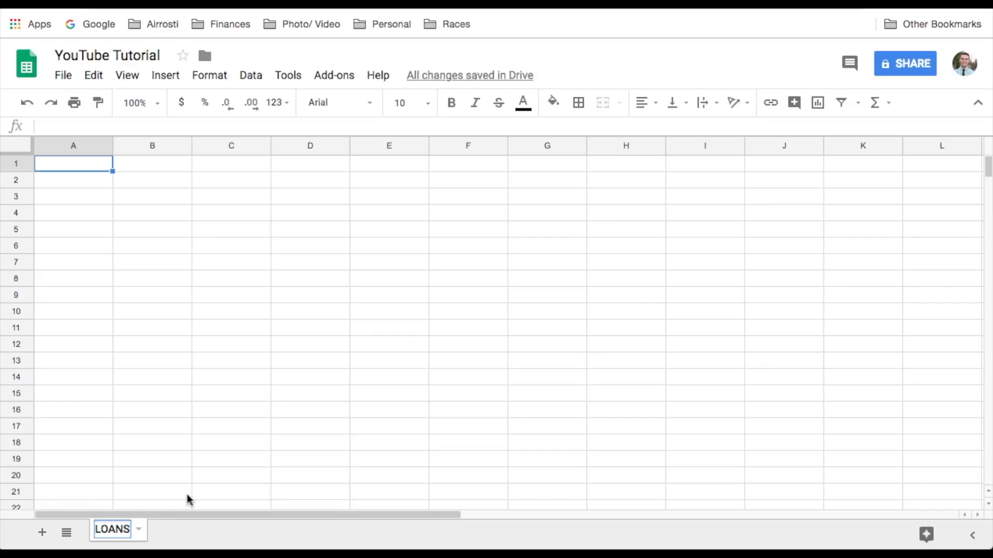
pyautogui.click(193, 536)
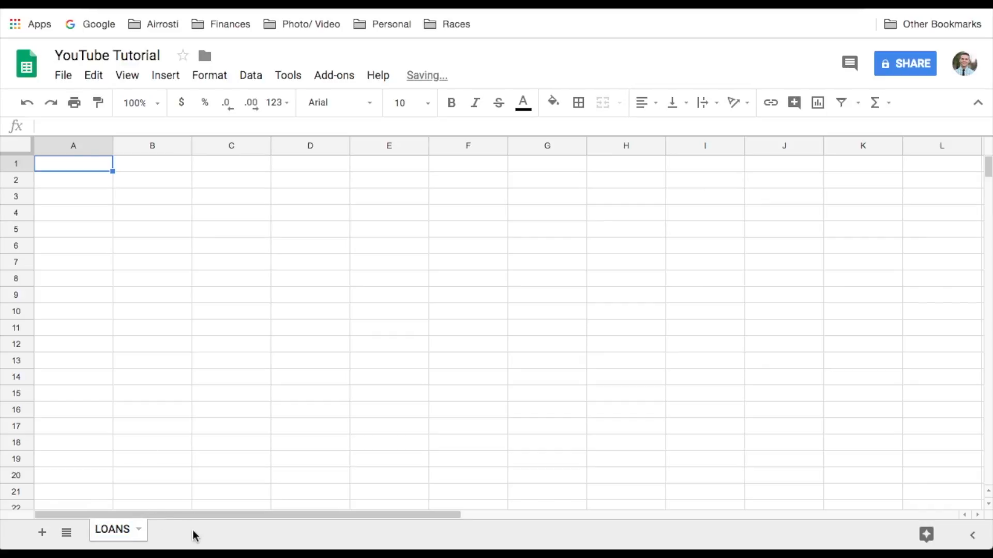
# Add seven new sheets to the spreadsheet after the LOANS sheet.
pyautogui.click(41, 540)
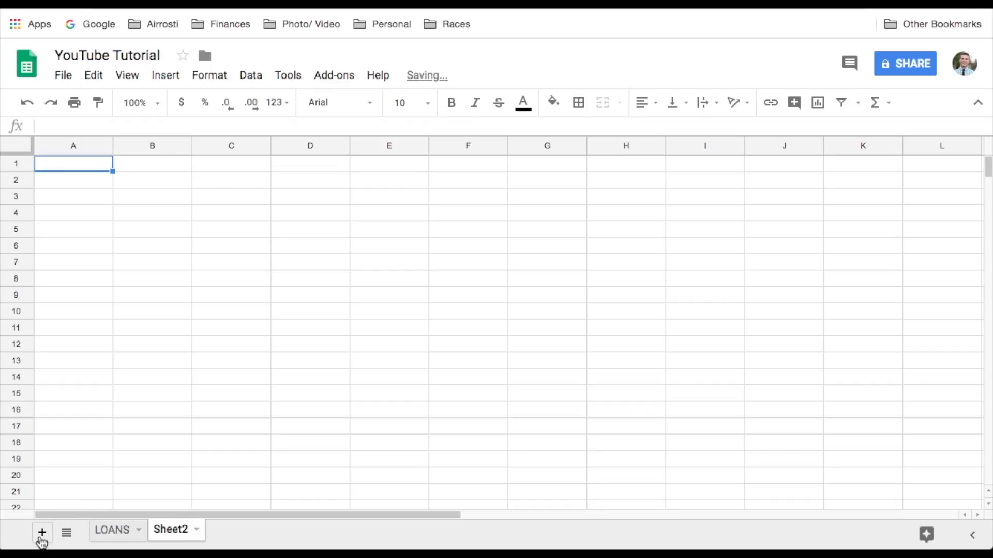
pyautogui.click(40, 540)
pyautogui.click(42, 540)
pyautogui.click(42, 540)
pyautogui.click(42, 540)
pyautogui.click(42, 540)
pyautogui.click(42, 540)
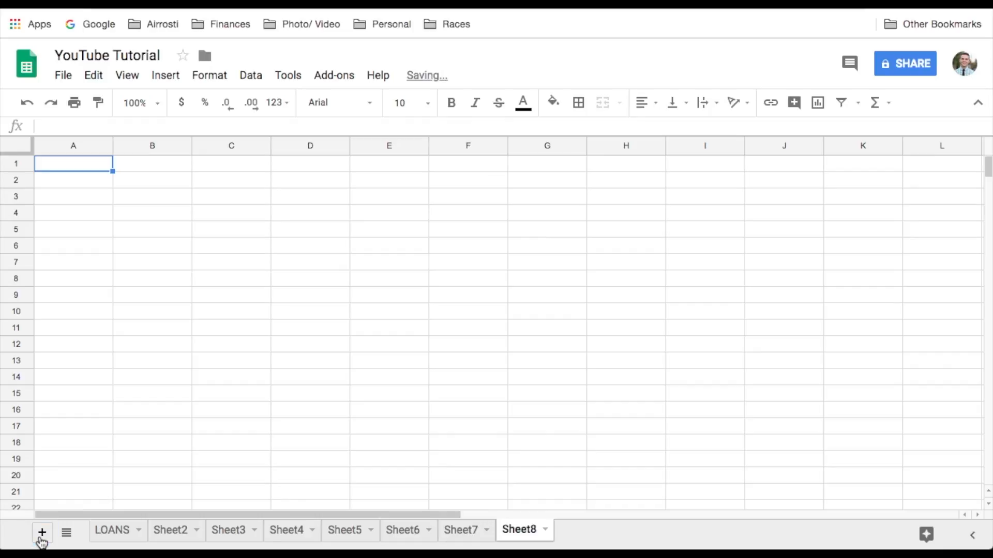
# Rename Sheet2 as Summary.
pyautogui.click(169, 533)
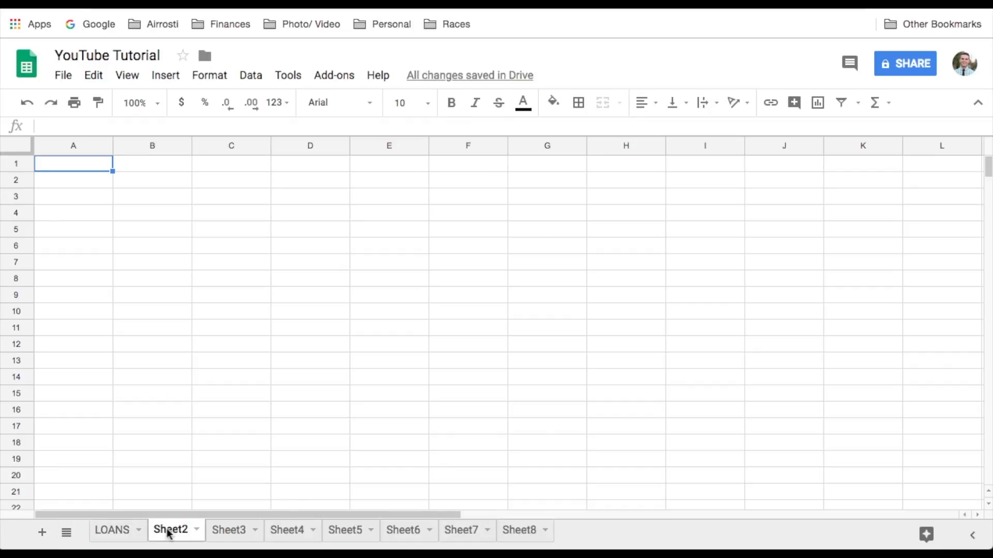
pyautogui.rightClick(169, 533)
pyautogui.click(231, 368)
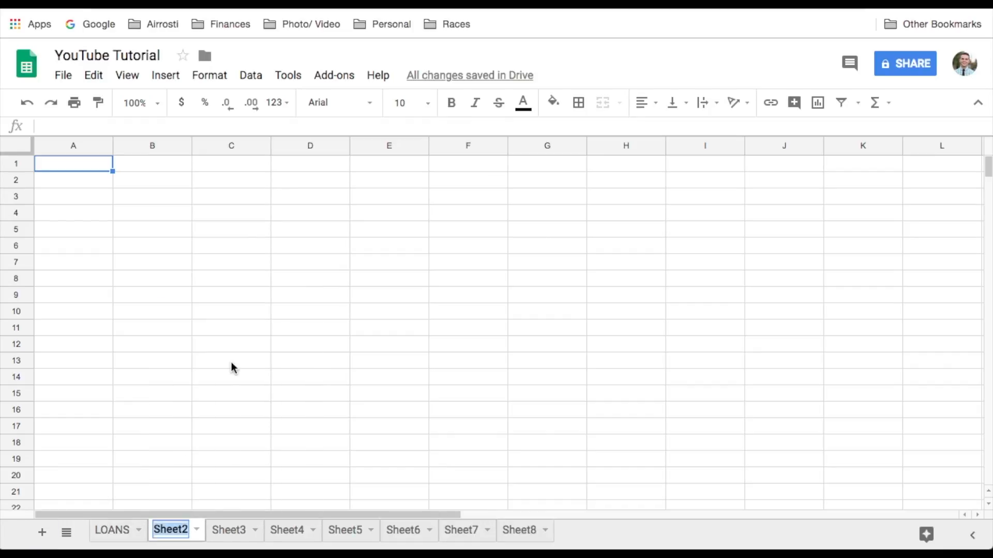
pyautogui.write('Summary')
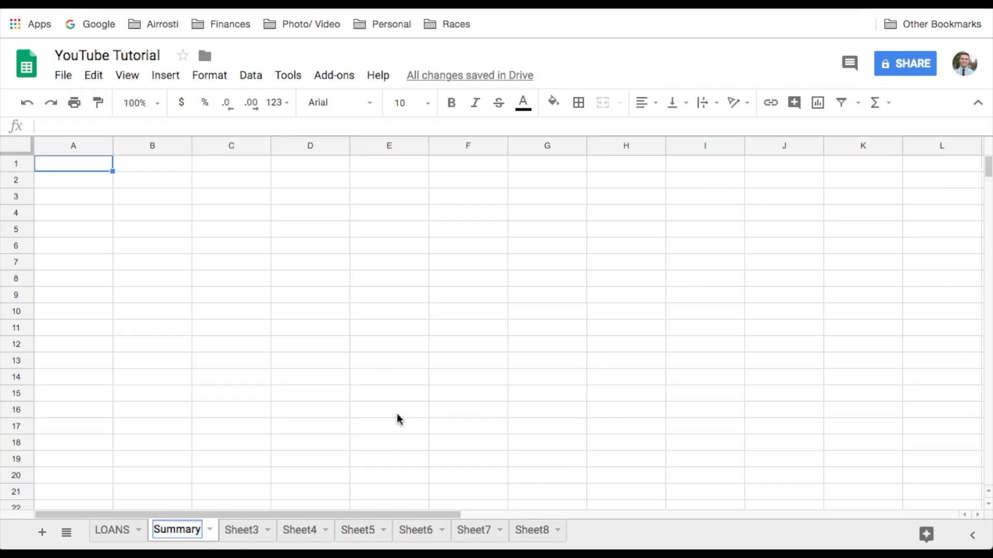
# Rename Sheet3, Sheet4 and Sheet5 as #1, #2 and #3 respectively.
pyautogui.click(246, 535)
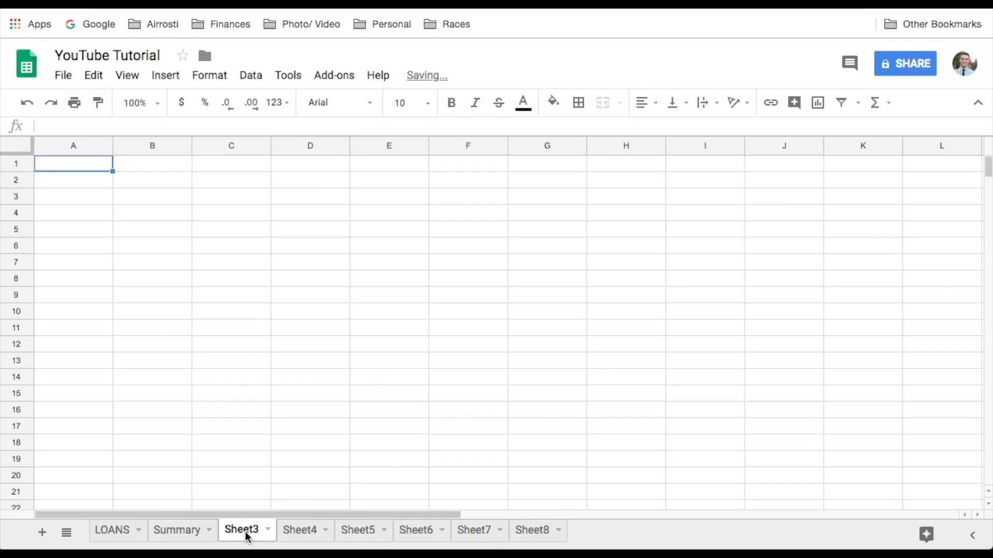
pyautogui.rightClick(246, 534)
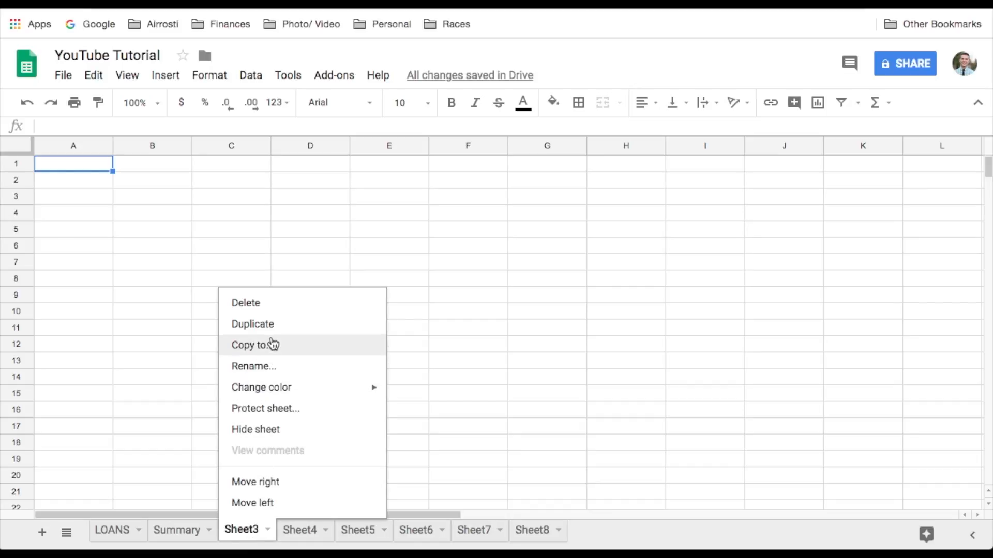
pyautogui.click(275, 373)
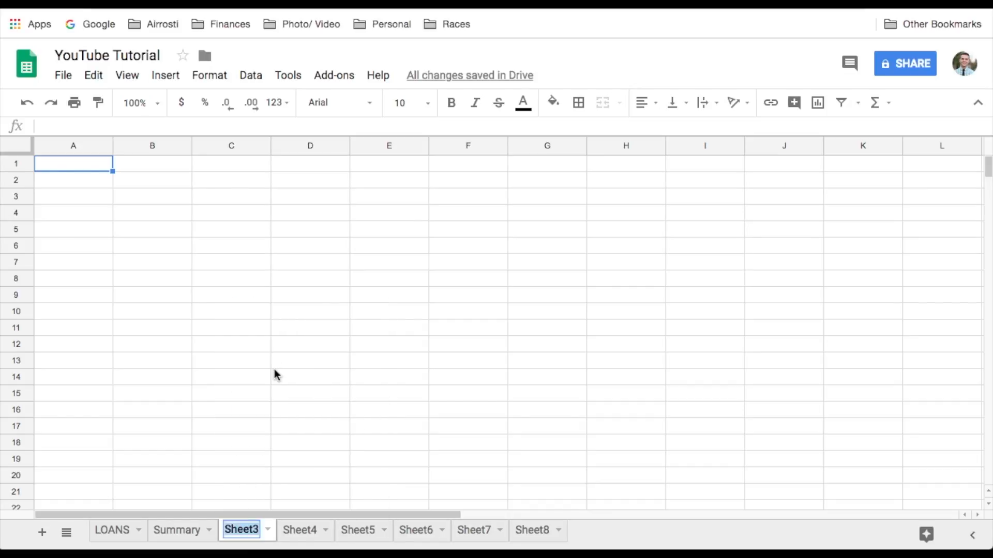
pyautogui.write('#1')
pyautogui.doubleClick(279, 530)
pyautogui.write('#2')
pyautogui.doubleClick(315, 530)
pyautogui.write('#3')
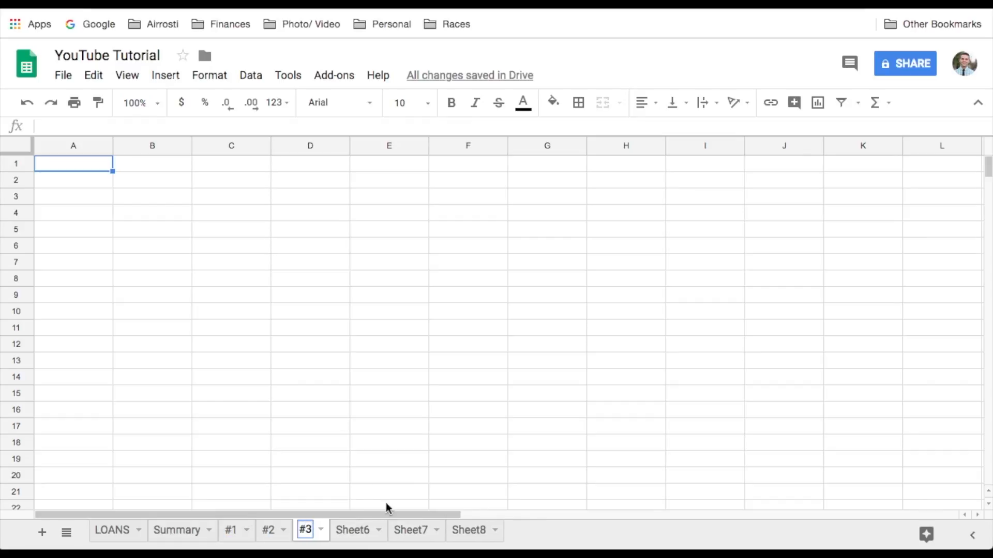
# Rename the remaining sheets, Sheet6, Sheet7 and Sheet8, as #4, #5 and #6 respectively.
pyautogui.doubleClick(362, 531)
pyautogui.write('#4')
pyautogui.doubleClick(390, 530)
pyautogui.write('#5')
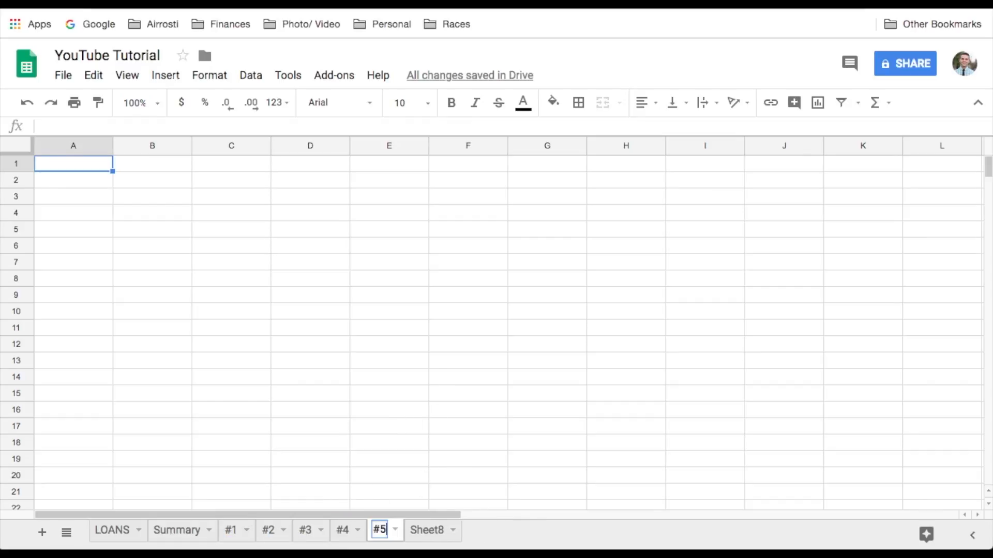
pyautogui.doubleClick(425, 531)
pyautogui.write('#6')
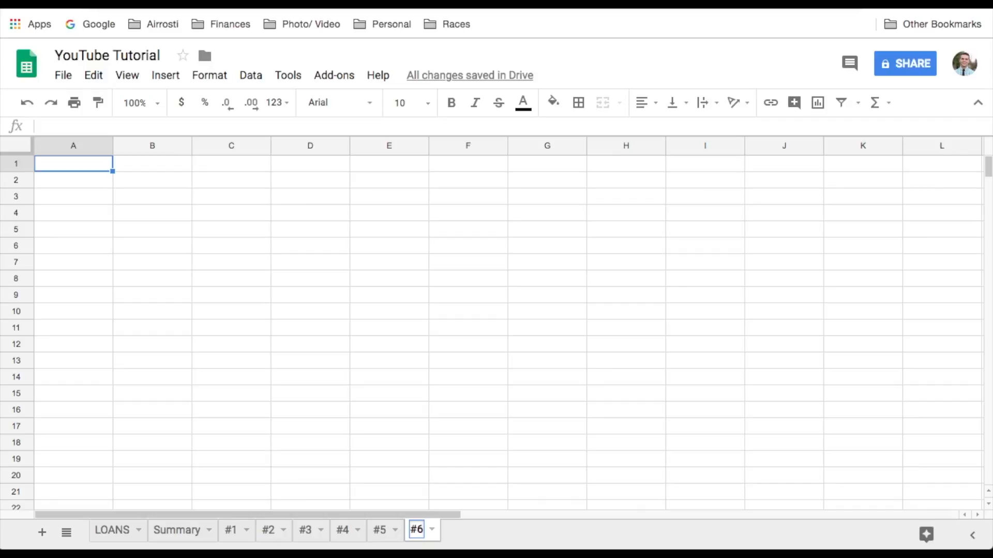
pyautogui.click(106, 230)
# On the LOANS sheet, enter the headers LOANS in A1 and Principal in B1.
pyautogui.click(112, 533)
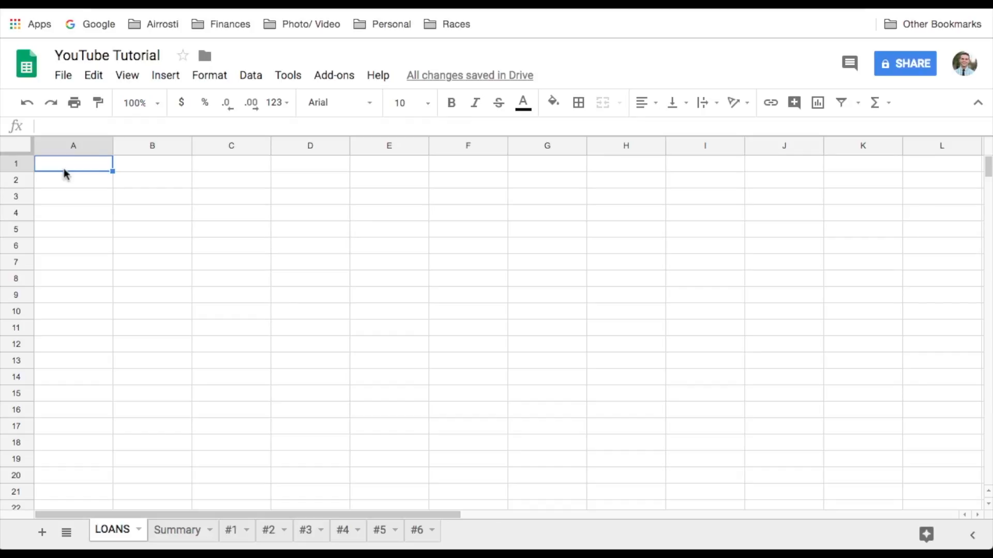
pyautogui.write('LOANS')
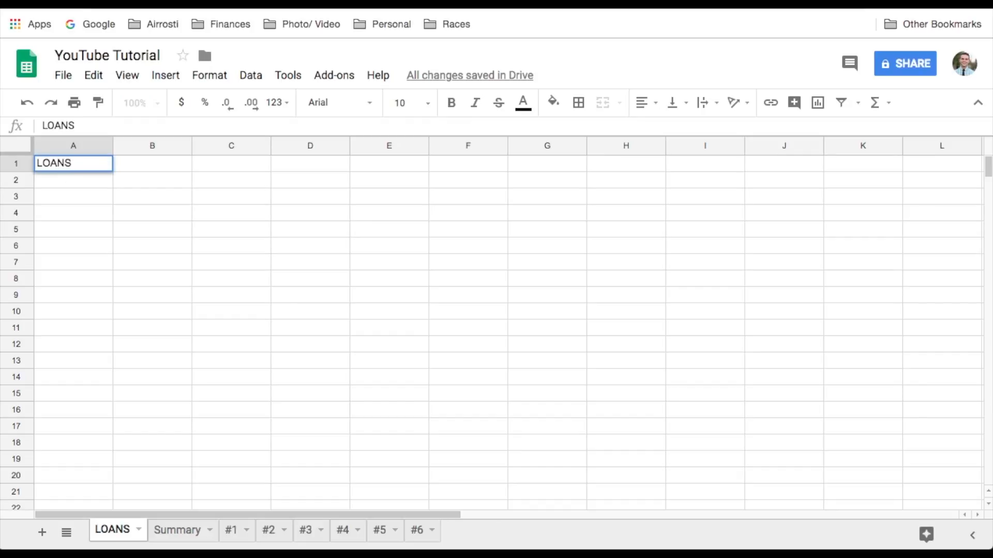
pyautogui.click(139, 170)
pyautogui.write('Prin')
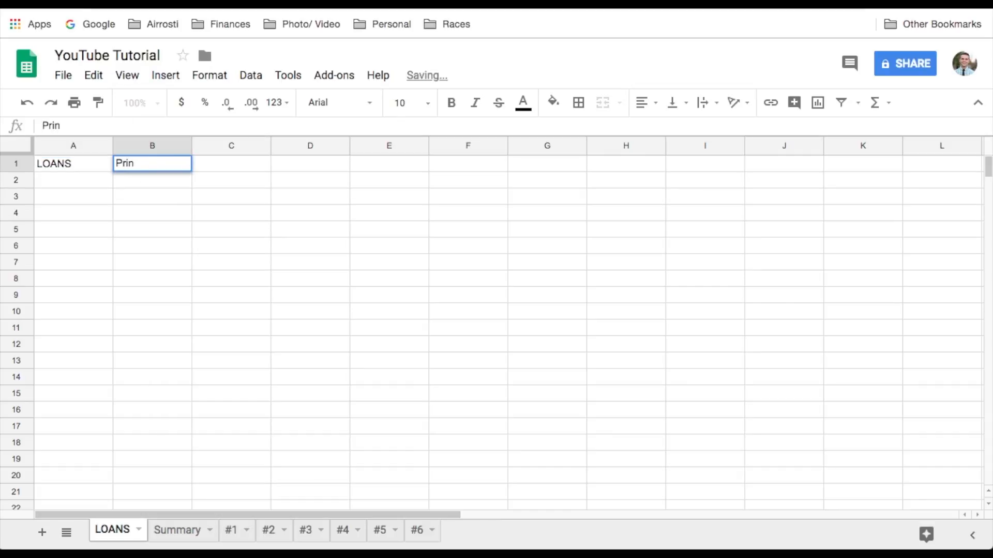
pyautogui.write('ncipal')
pyautogui.press('Tab')
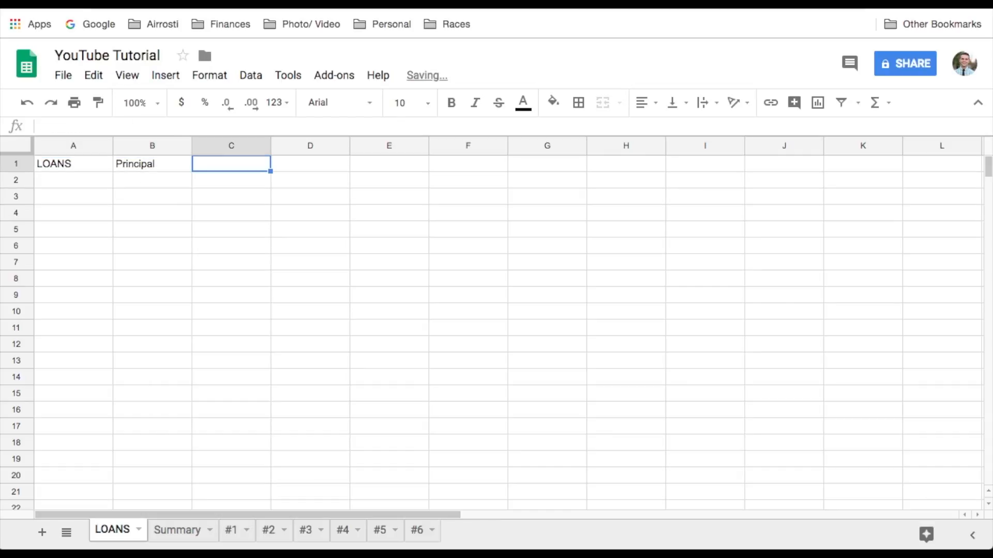
# Enter the headers Outstanding, Interest Rate and Monthly Payment in C1 to E1, and widen column E to fit its header.
pyautogui.write('Outstanding')
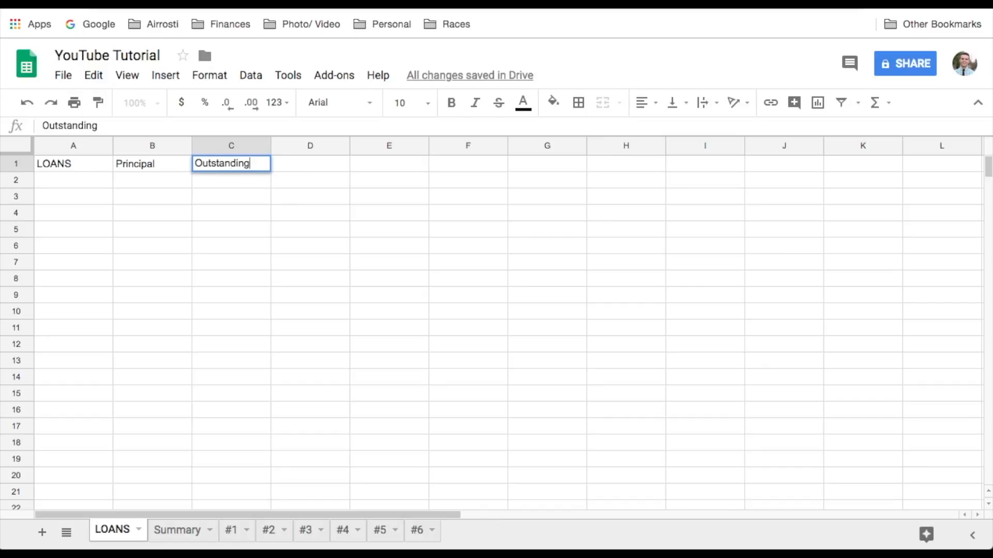
pyautogui.press('Tab')
pyautogui.write('Interes')
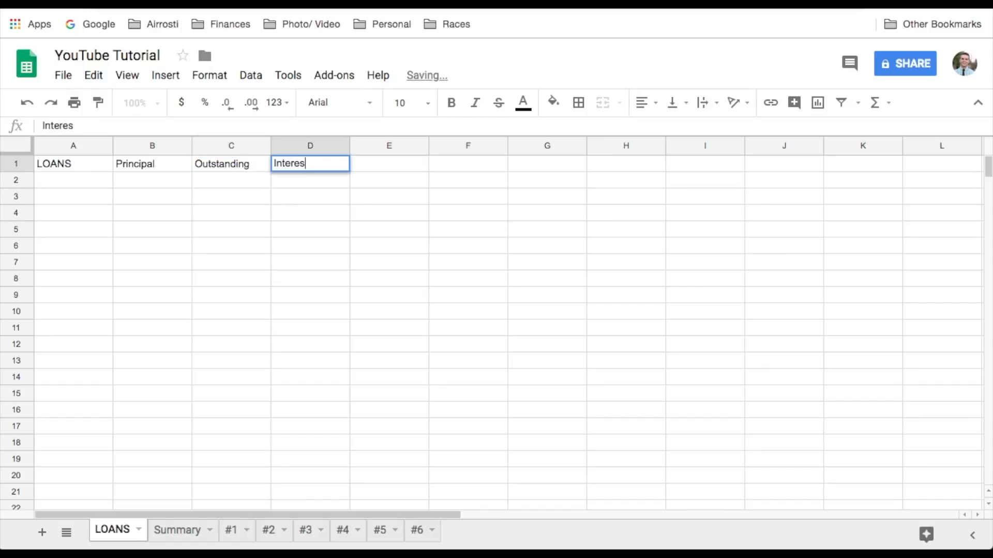
pyautogui.write('t Rate')
pyautogui.press('Tab')
pyautogui.write('Monthl')
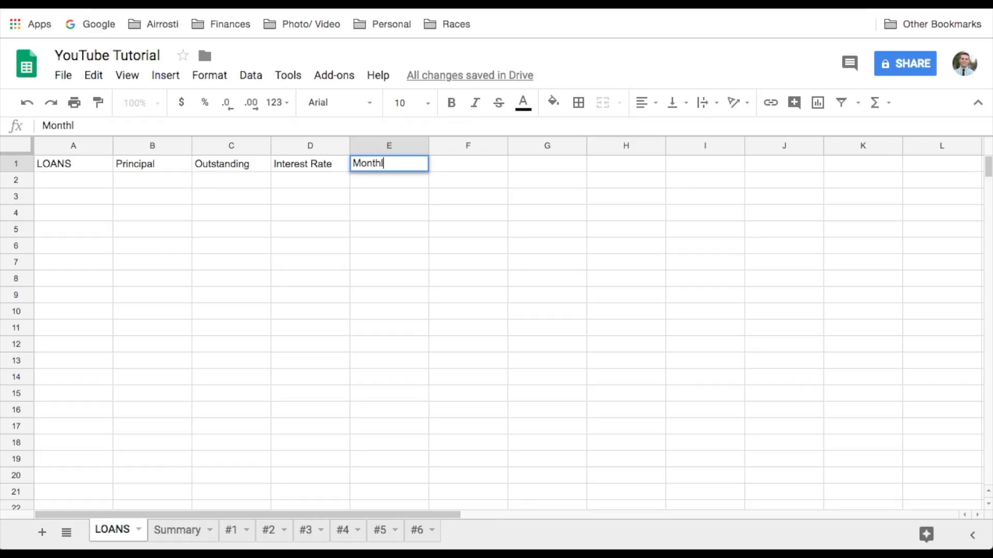
pyautogui.write('y Payment')
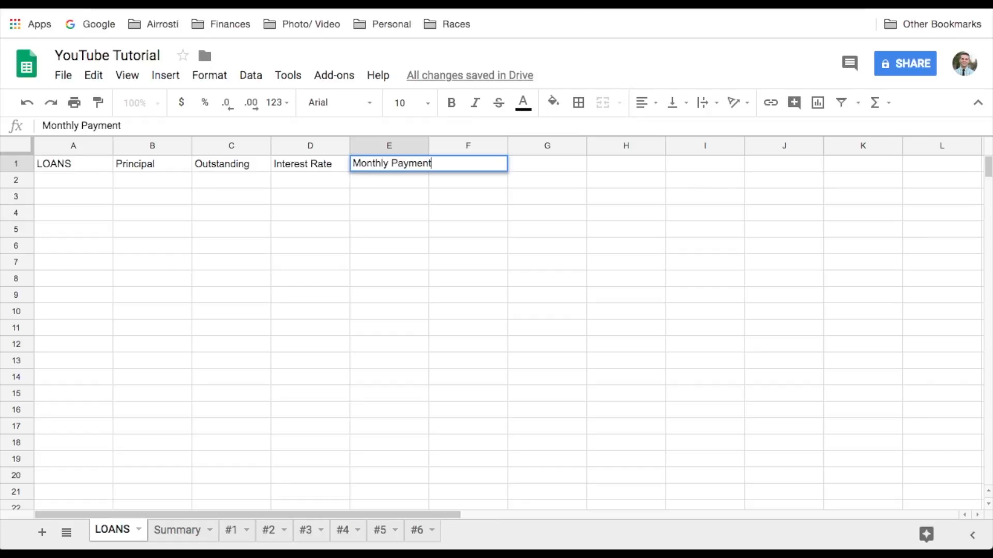
pyautogui.click(174, 260)
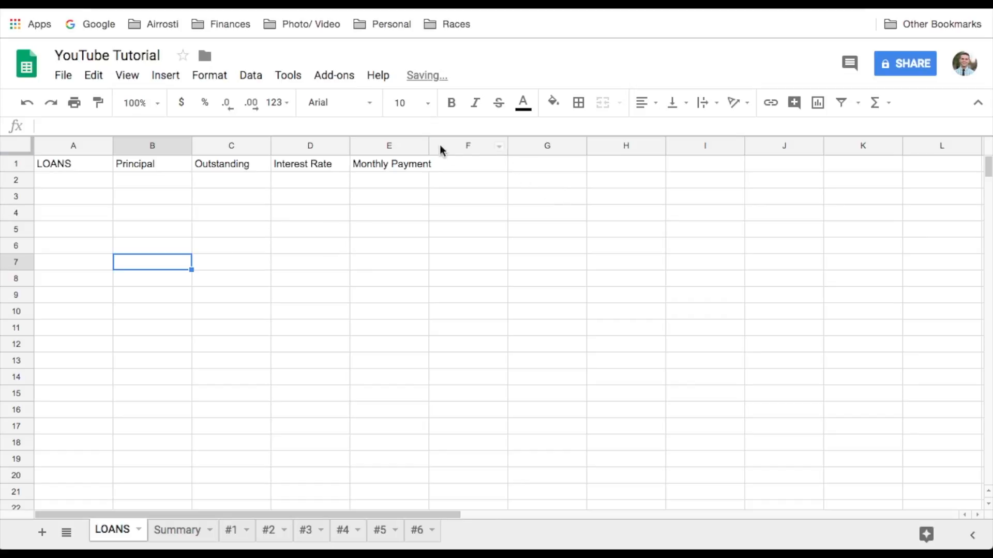
pyautogui.moveTo(429, 147); pyautogui.dragTo(447, 146)
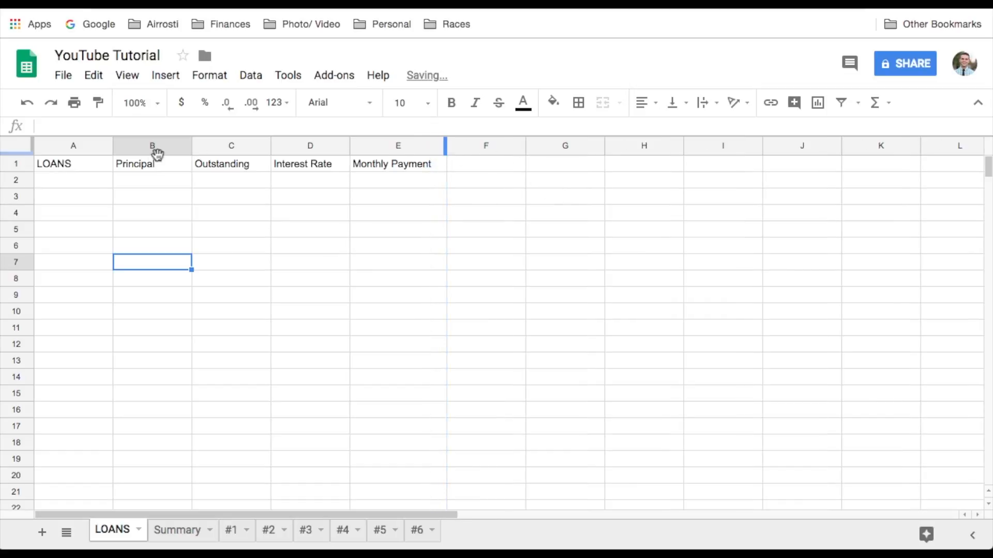
# List Loan #1 through Loan #6 in A2 to A7 as a filled series and add the label Totals in A8.
pyautogui.click(87, 187)
pyautogui.write('La')
pyautogui.press('BackSpace')
pyautogui.write('oanS ')
pyautogui.write('#1')
pyautogui.click(74, 249)
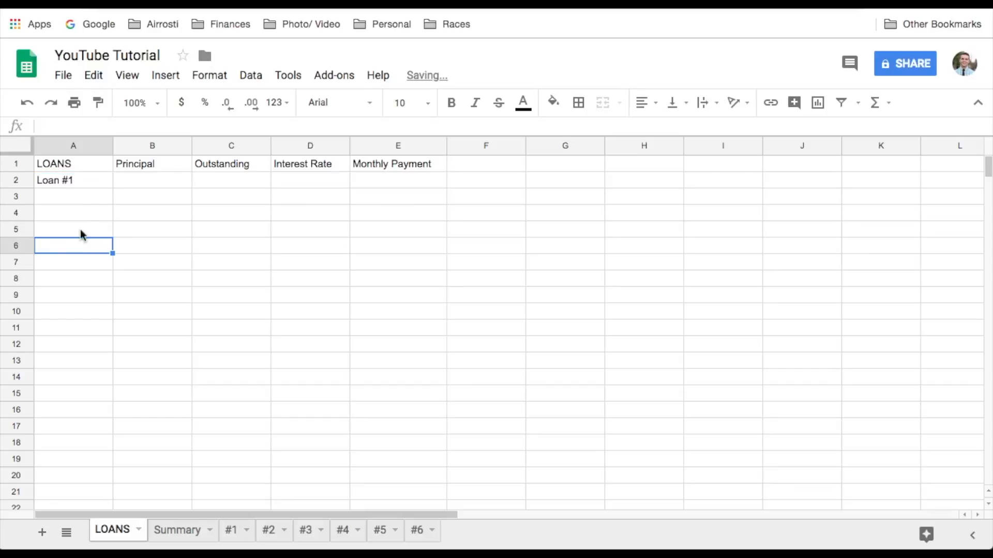
pyautogui.click(95, 182)
pyautogui.moveTo(114, 187); pyautogui.dragTo(109, 269)
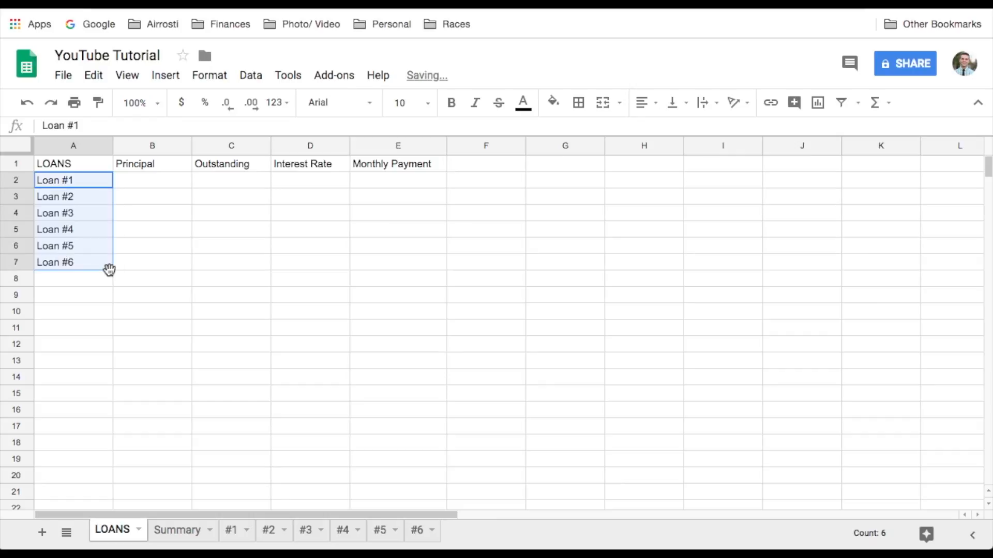
pyautogui.click(79, 279)
pyautogui.write('Totals')
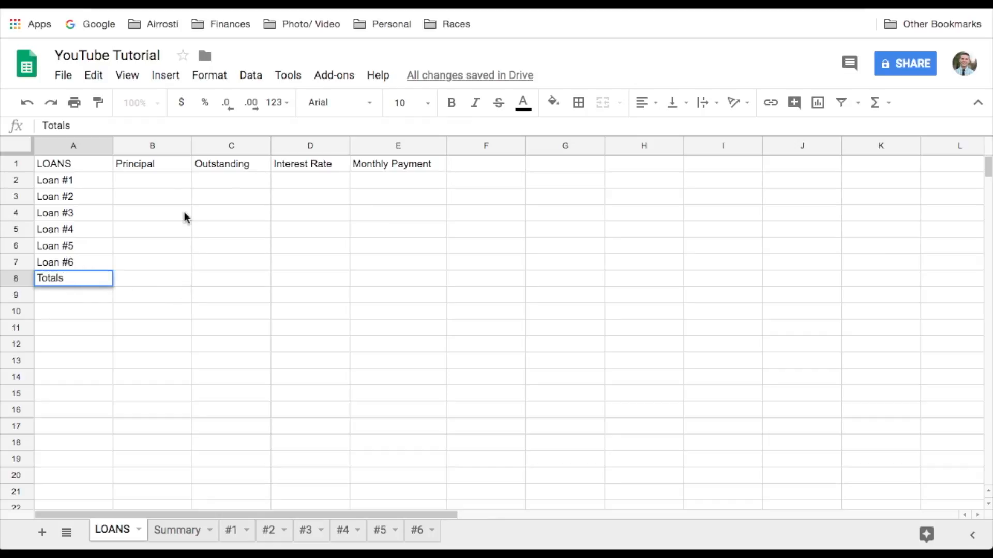
# Enter the label Next Payment Date? in F4 and the date 1/28/2019 in H4.
pyautogui.click(490, 220)
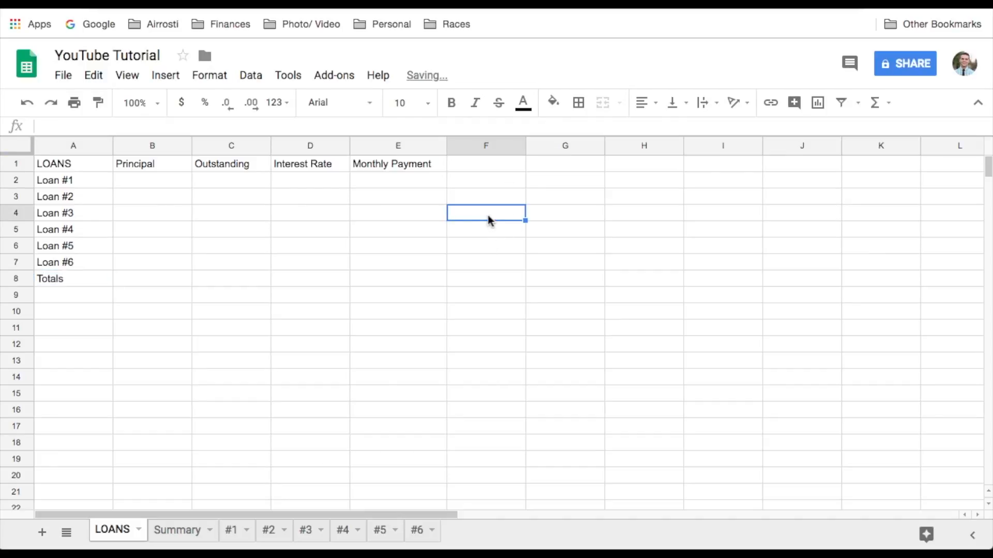
pyautogui.write('Next Payment Date?')
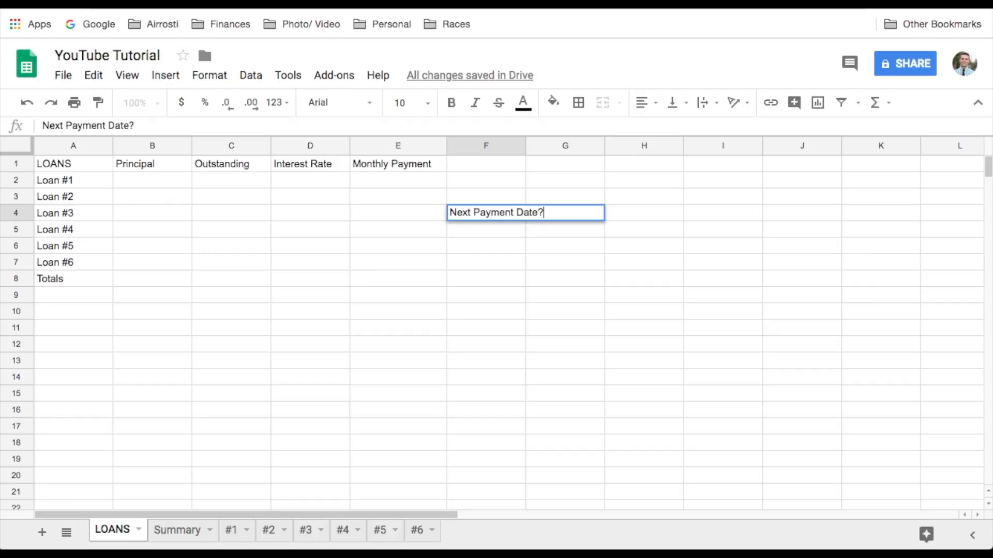
pyautogui.click(647, 214)
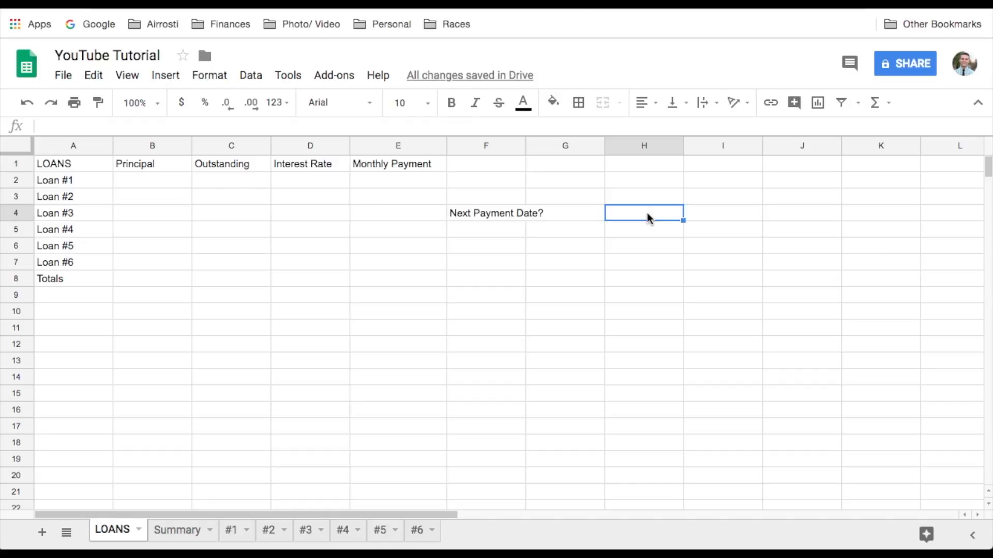
pyautogui.write('1/2')
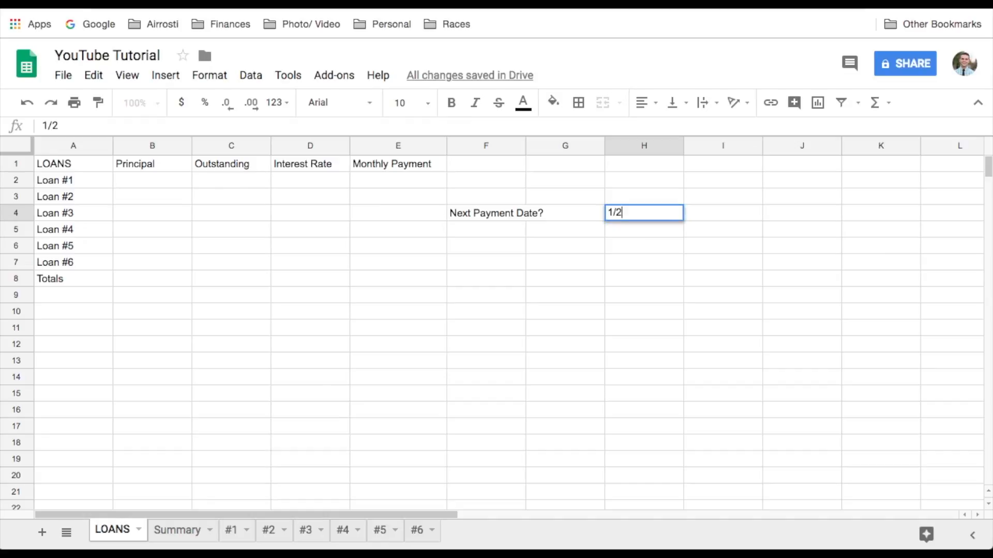
pyautogui.write('8/2019')
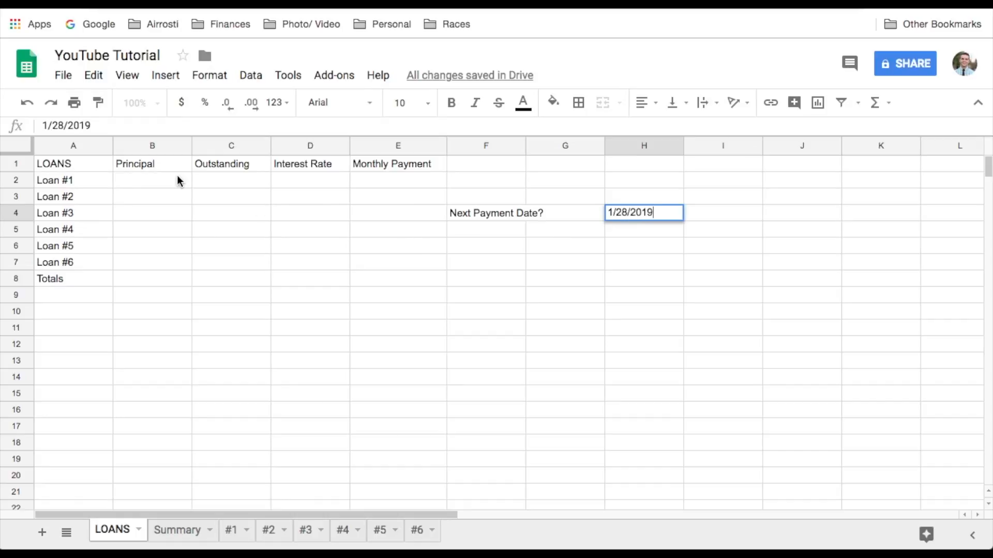
pyautogui.click(153, 180)
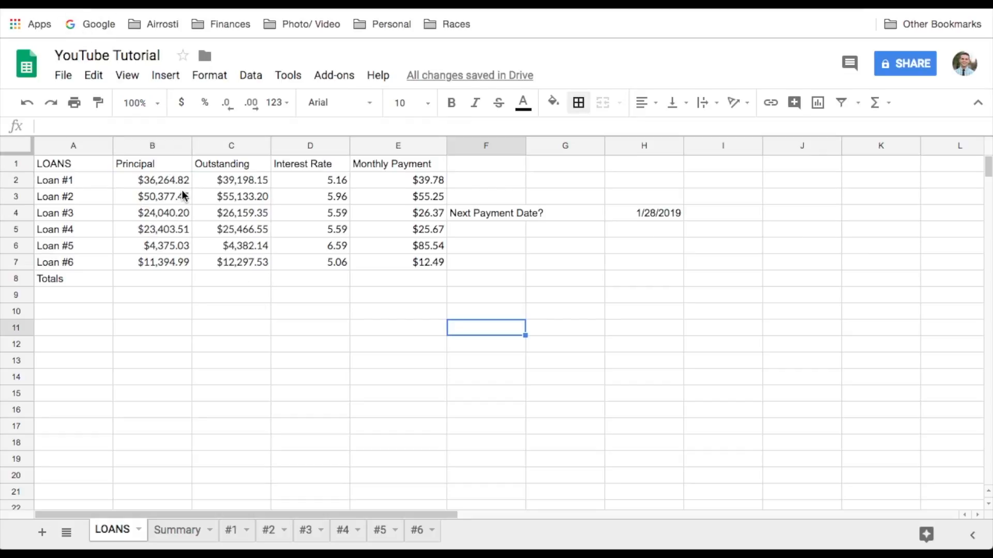
# Total the Principal column in B8 with the formula =SUM(B2:B7).
pyautogui.click(159, 284)
pyautogui.write('=')
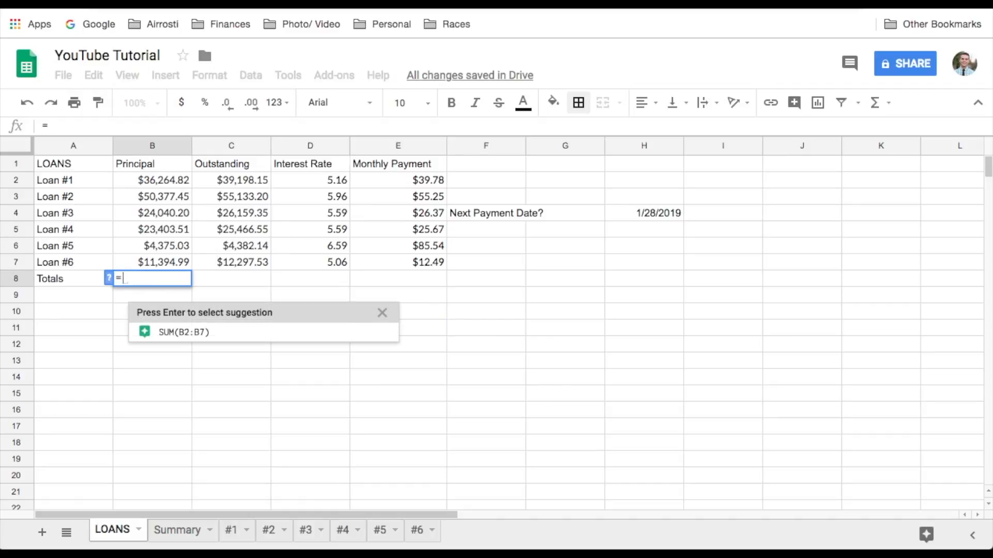
pyautogui.click(201, 341)
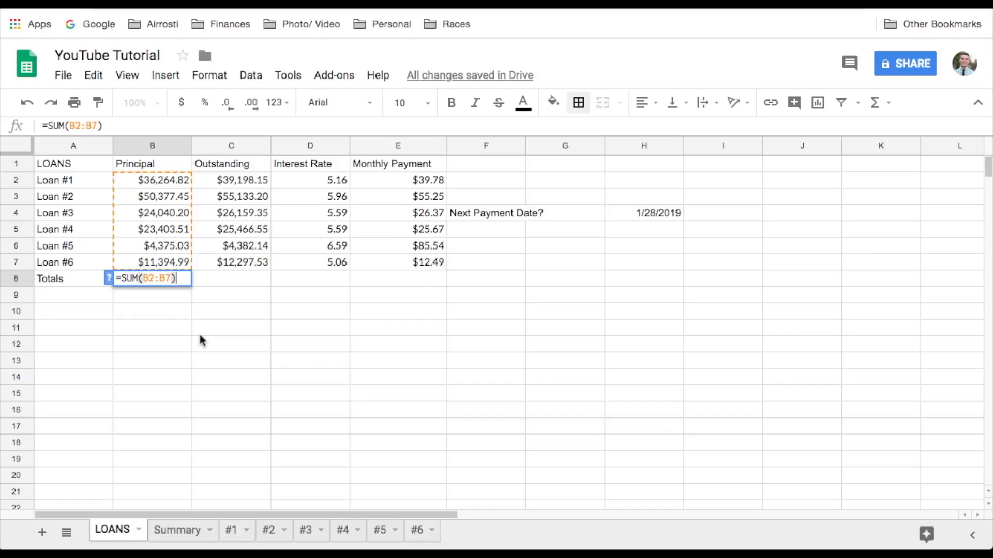
pyautogui.press('Return')
# Fill the Principal total formula across to C8 to total the Outstanding column, and check both formulas.
pyautogui.click(239, 285)
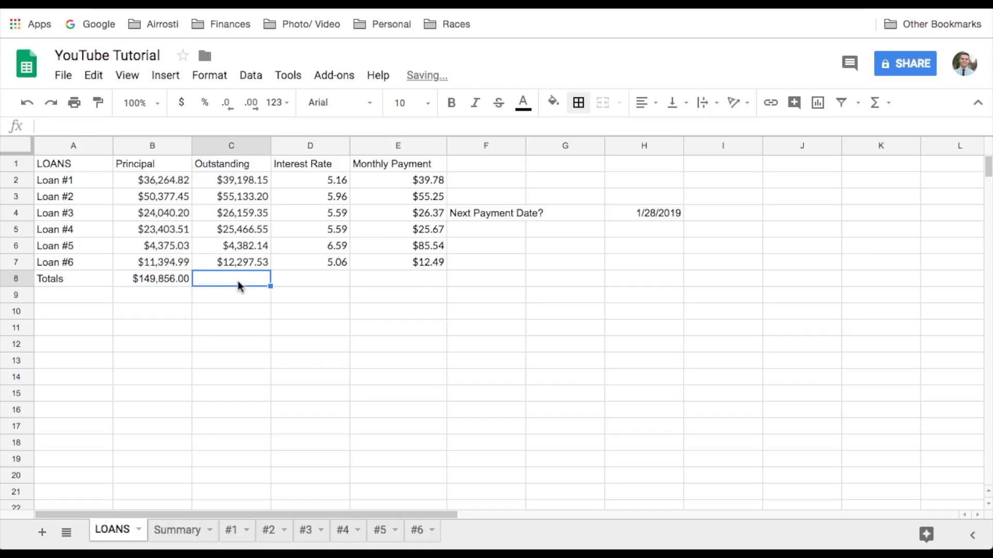
pyautogui.click(169, 281)
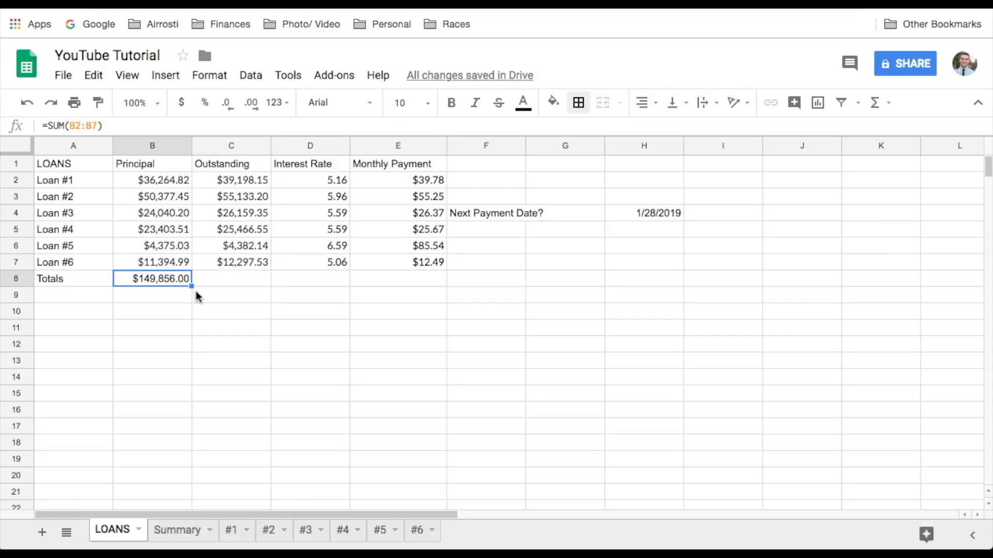
pyautogui.moveTo(191, 287); pyautogui.dragTo(240, 282)
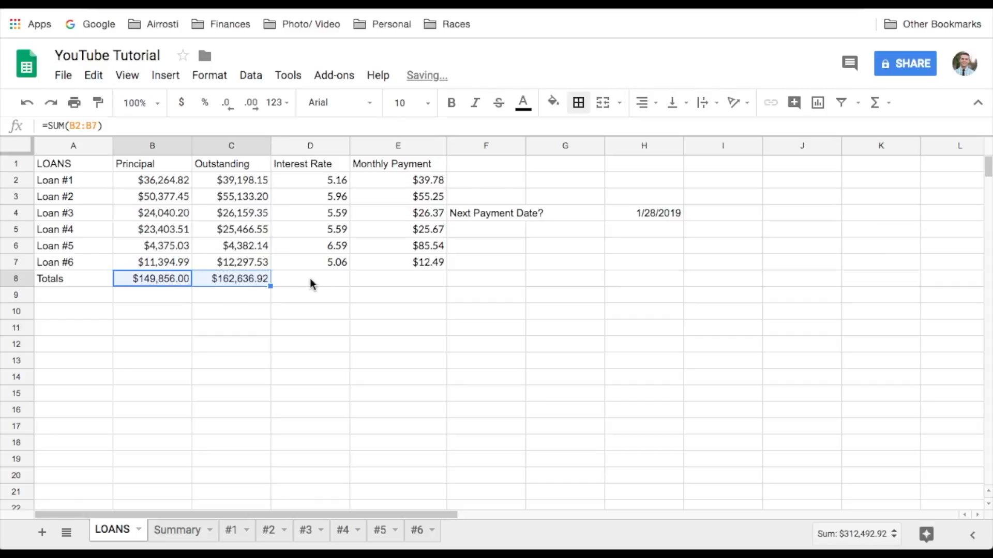
pyautogui.click(343, 284)
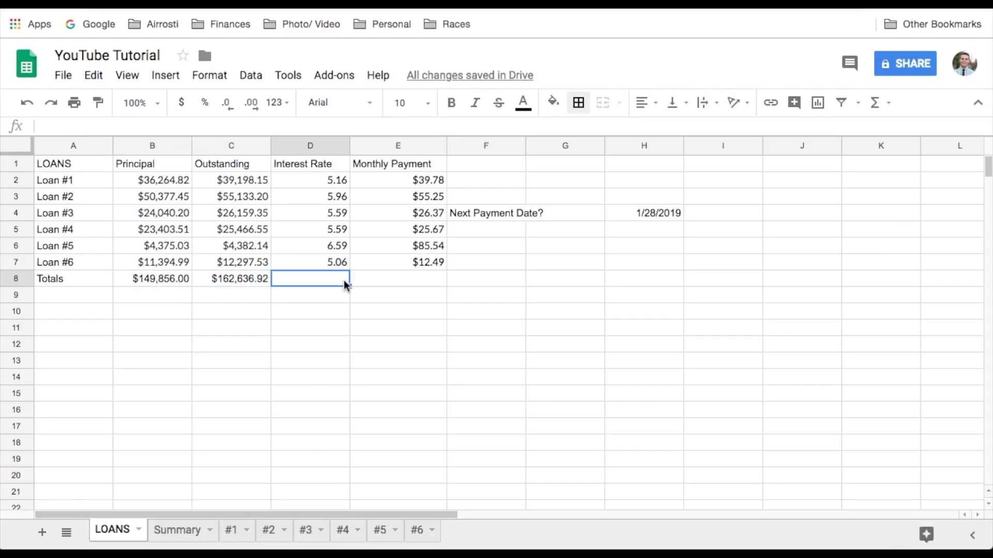
pyautogui.click(222, 278)
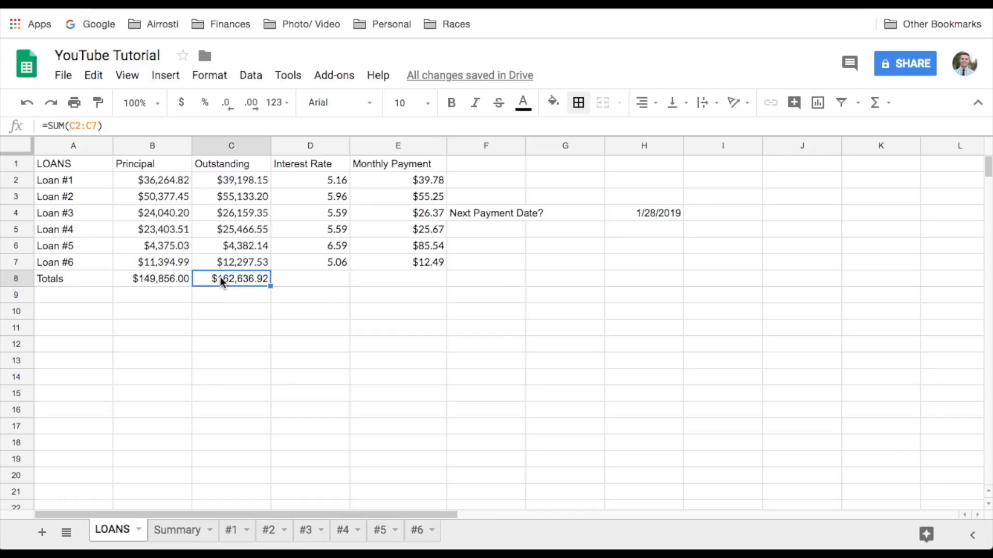
pyautogui.click(146, 278)
pyautogui.click(225, 280)
pyautogui.click(179, 284)
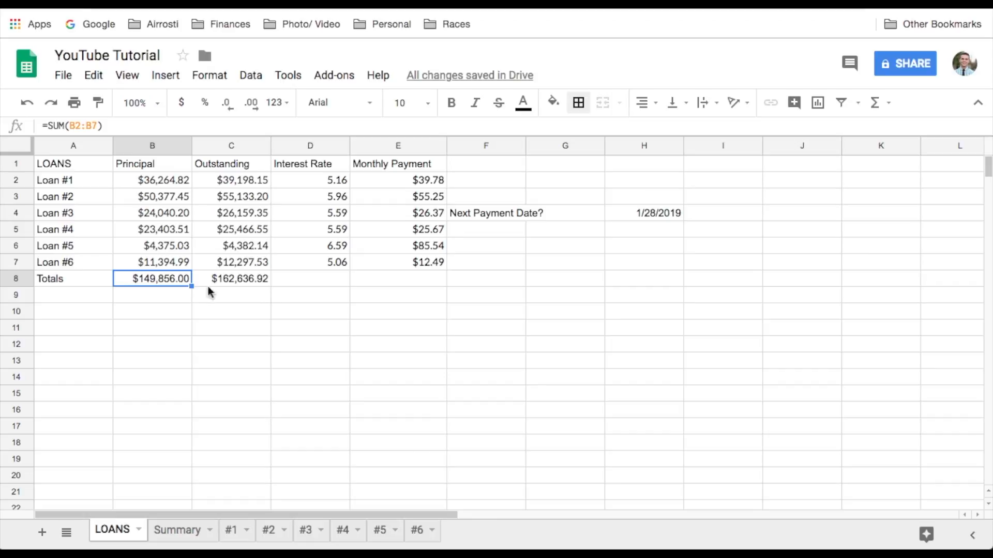
# Average the interest rates in D8 with the formula =AVERAGE(D2:D7).
pyautogui.click(309, 274)
pyautogui.write('=')
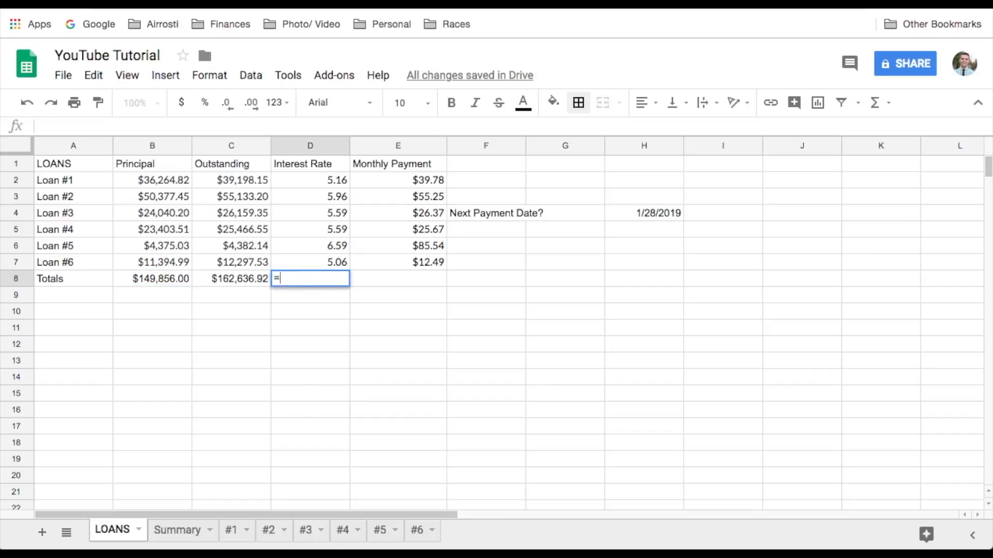
pyautogui.write('Averga')
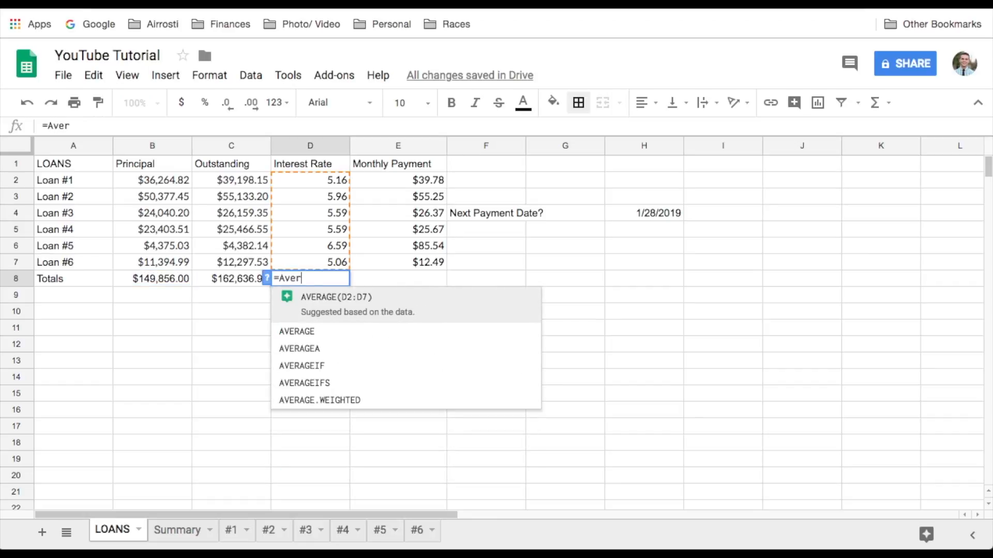
pyautogui.press('BackSpace')
pyautogui.press('BackSpace')
pyautogui.write('age')
pyautogui.click(350, 314)
pyautogui.press('Return')
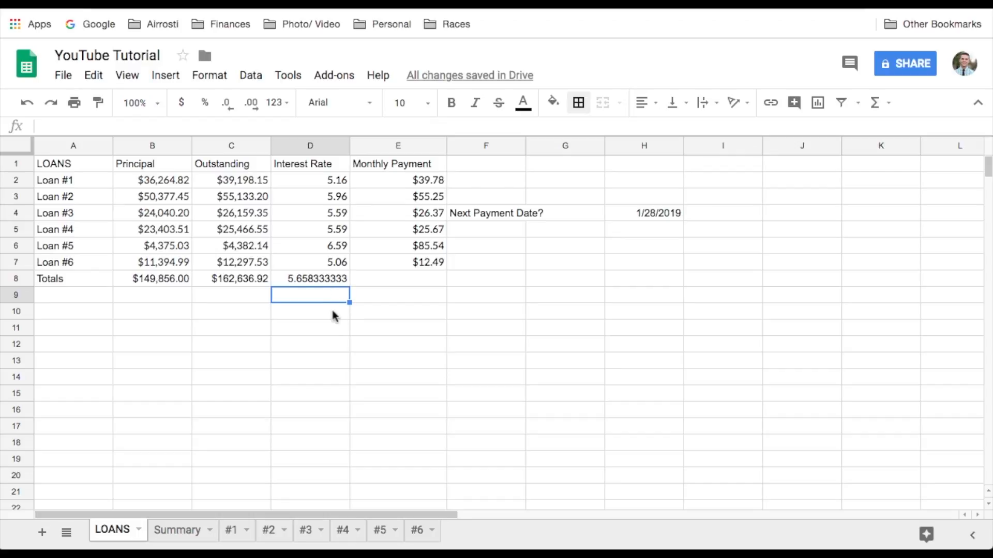
# Reduce the average interest rate in D8 to two decimal places.
pyautogui.click(334, 278)
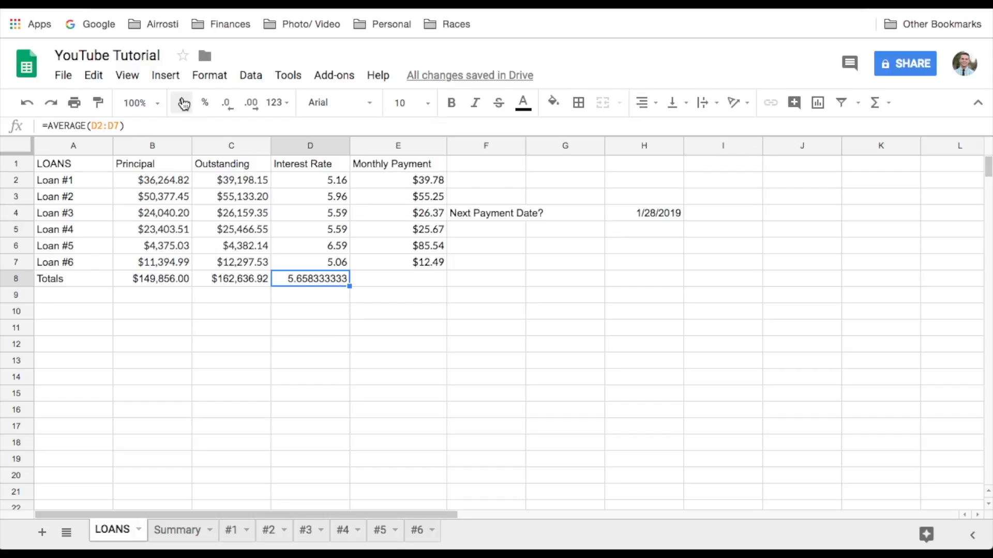
pyautogui.click(229, 109)
pyautogui.click(229, 109)
pyautogui.click(230, 110)
pyautogui.click(230, 110)
pyautogui.click(230, 110)
pyautogui.click(230, 110)
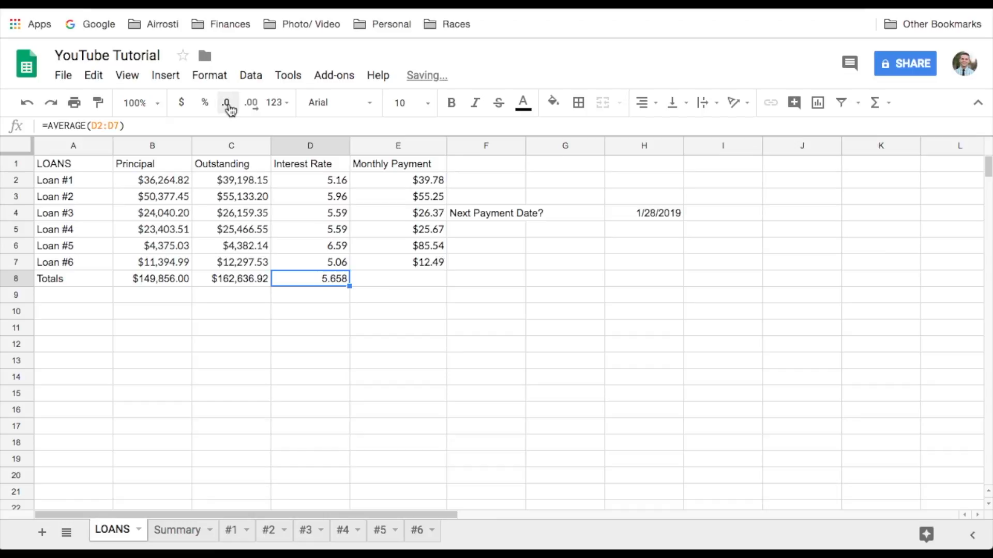
pyautogui.click(230, 109)
# Total the Monthly Payment column in E8 with the formula =SUM(E2:E7).
pyautogui.click(418, 283)
pyautogui.write('=')
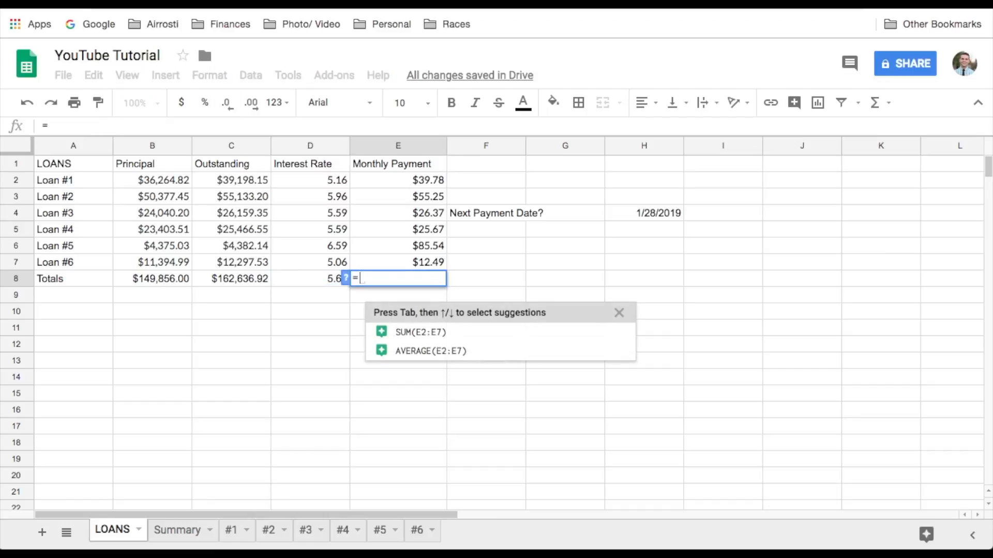
pyautogui.click(455, 339)
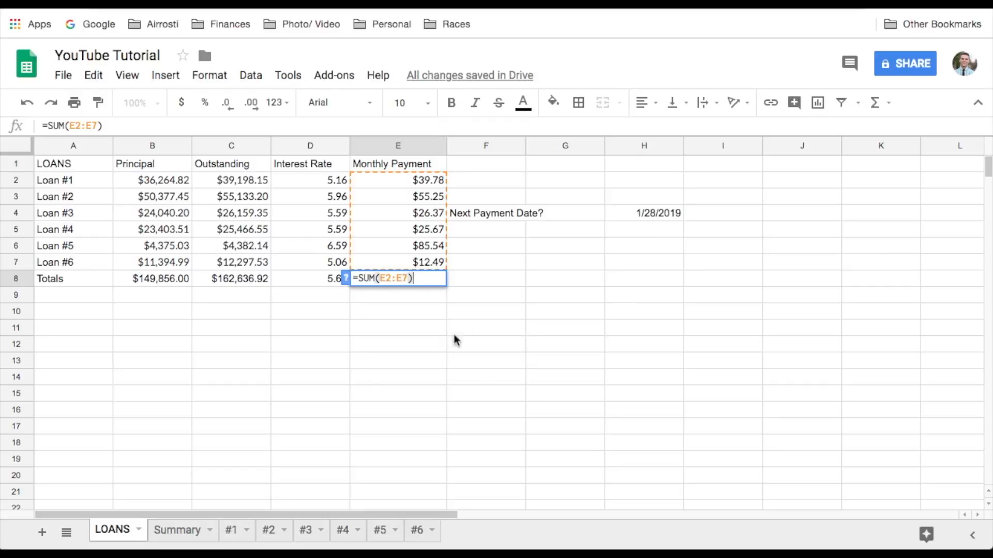
pyautogui.press('Return')
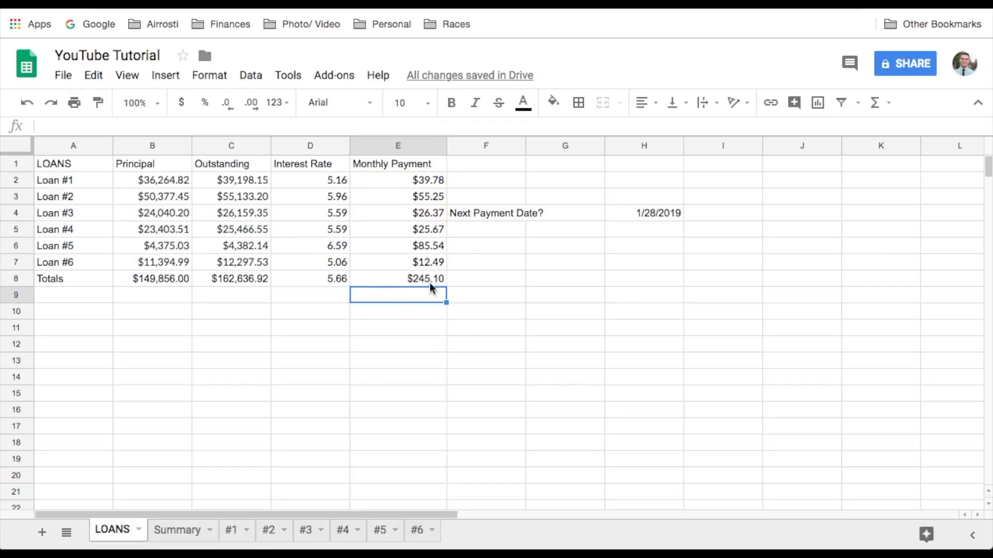
# Format the Monthly Payment cells E2 to E9 as currency.
pyautogui.moveTo(427, 178); pyautogui.dragTo(432, 259)
pyautogui.click(422, 183)
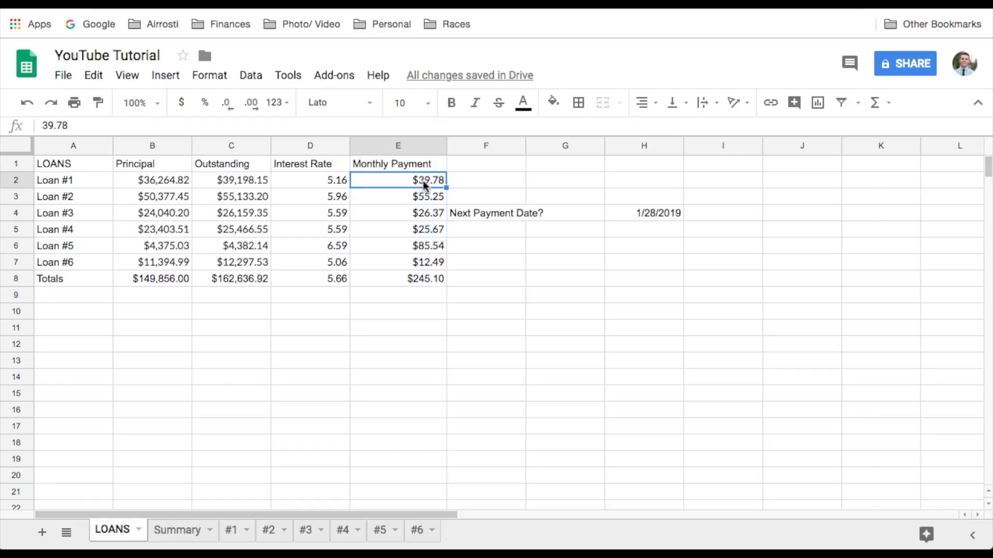
pyautogui.moveTo(422, 181); pyautogui.dragTo(433, 296)
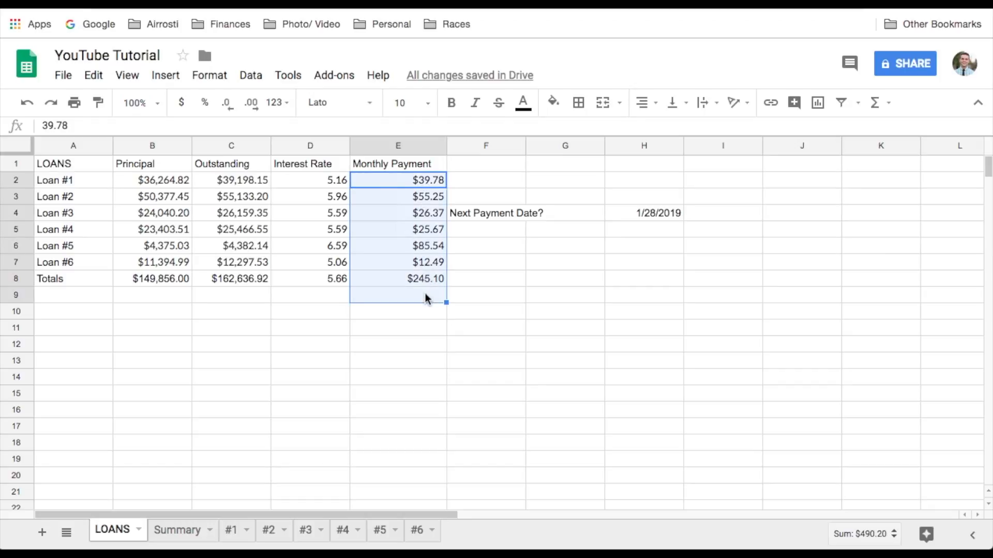
pyautogui.click(179, 102)
pyautogui.click(421, 247)
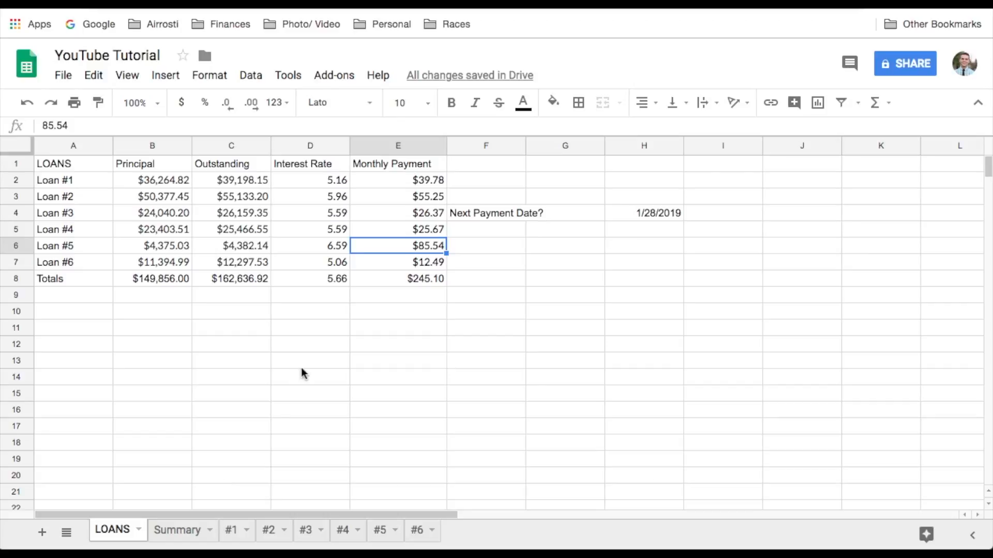
# On the Summary sheet, enter the headers LOANS, Daily Int. and Monthly Int. in A1 to C1.
pyautogui.click(171, 531)
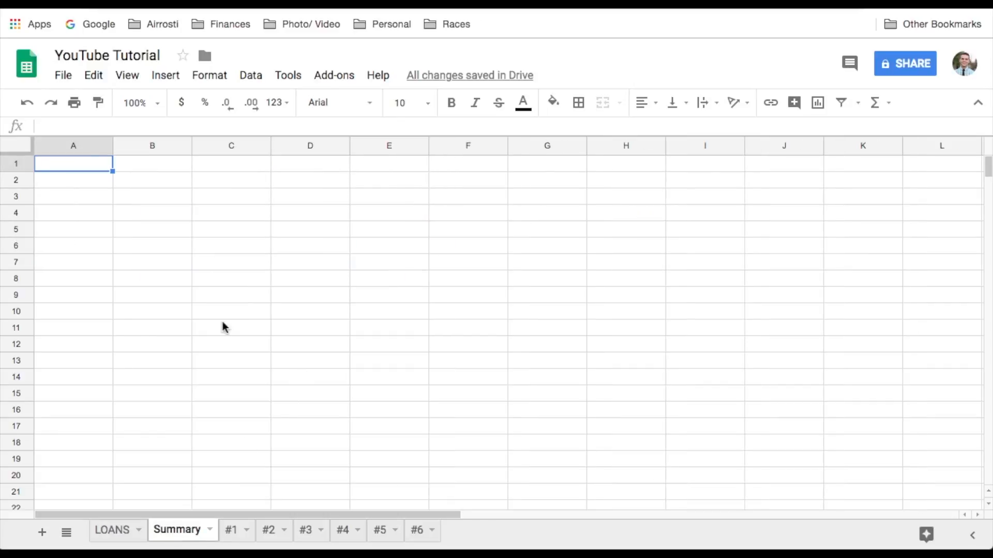
pyautogui.write('Lo')
pyautogui.press('BackSpace')
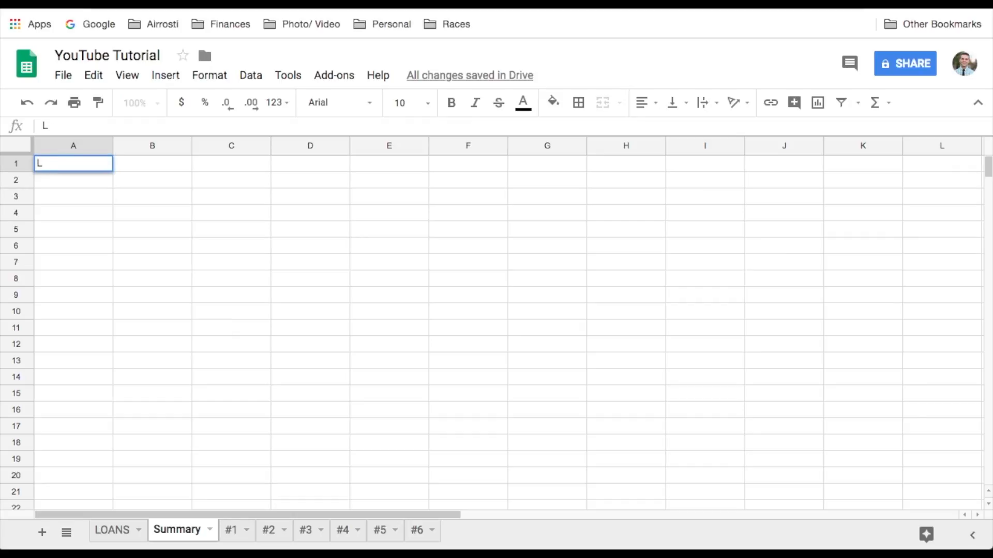
pyautogui.write('OANS')
pyautogui.press('Tab')
pyautogui.write('Daily Int.')
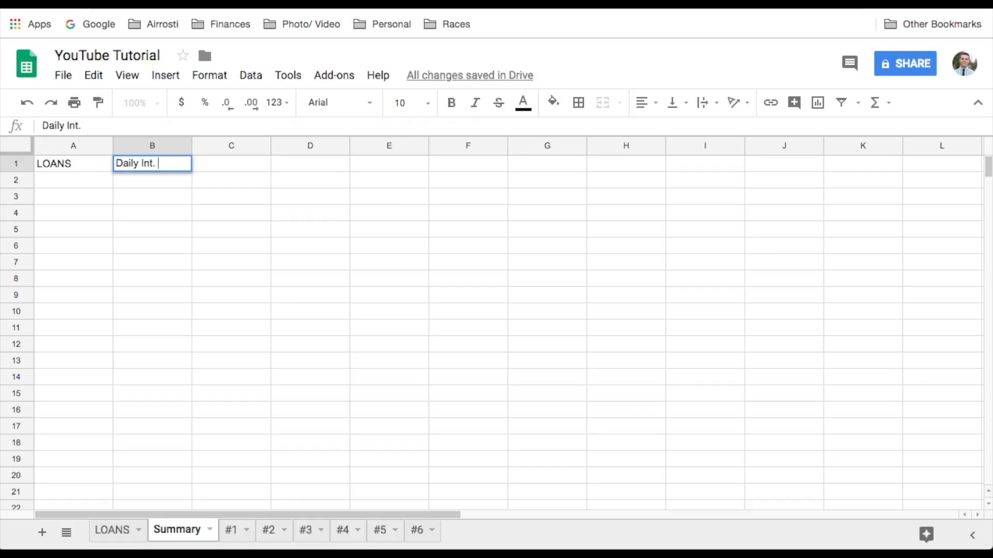
pyautogui.press('Tab')
pyautogui.write('M')
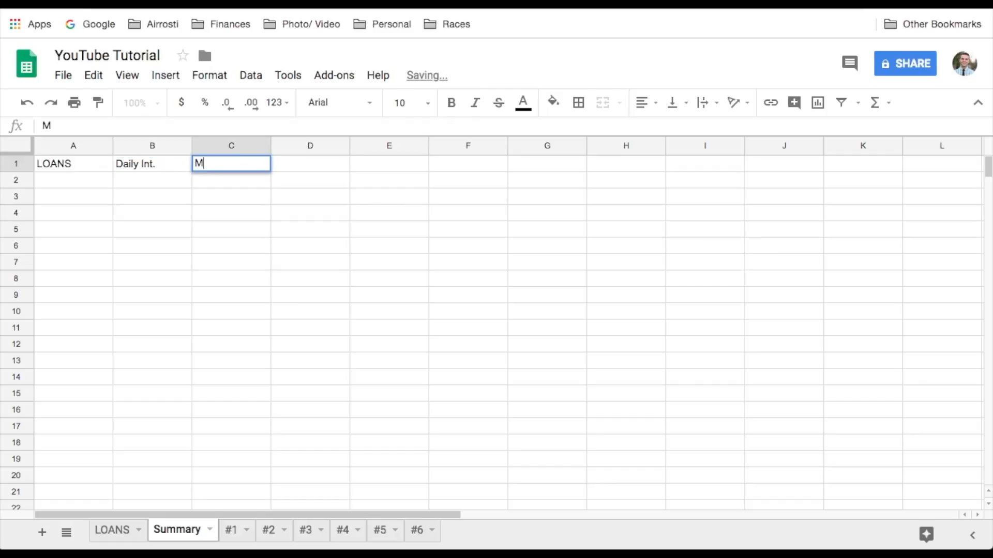
pyautogui.write('onthly In')
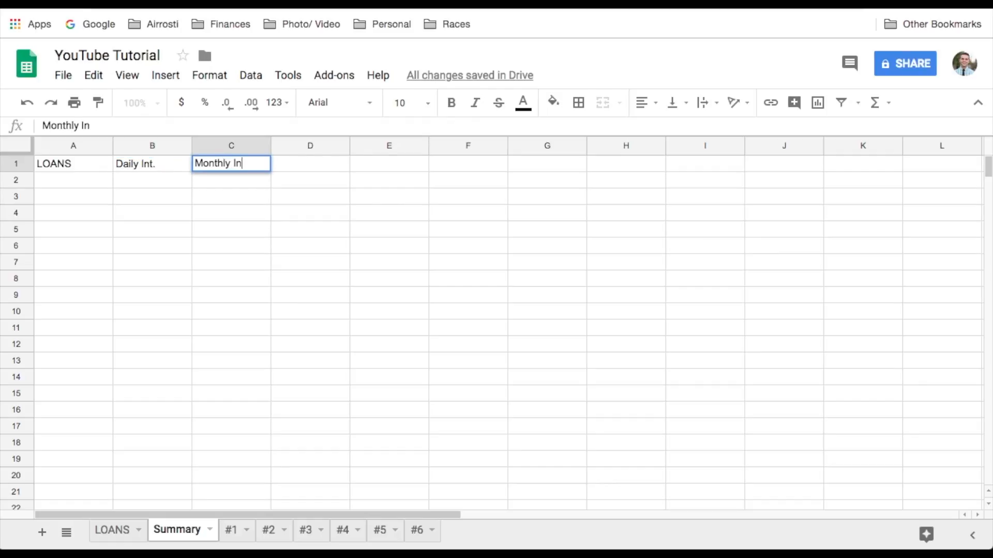
pyautogui.write('t.')
# Label A2 to A7 of the Summary sheet Loan #1 to Loan #6 and enter Totals in A8.
pyautogui.click(62, 182)
pyautogui.write('Loan')
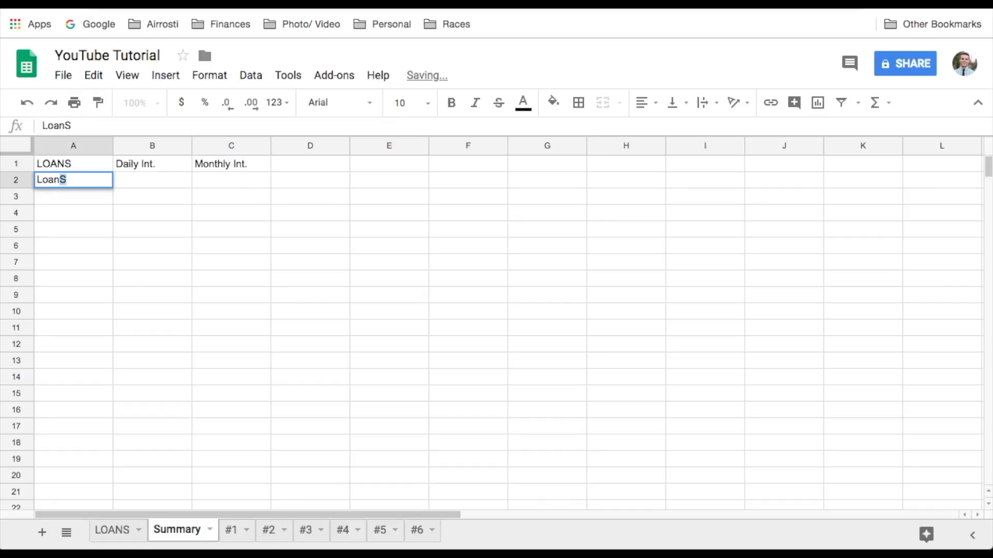
pyautogui.write(' #1')
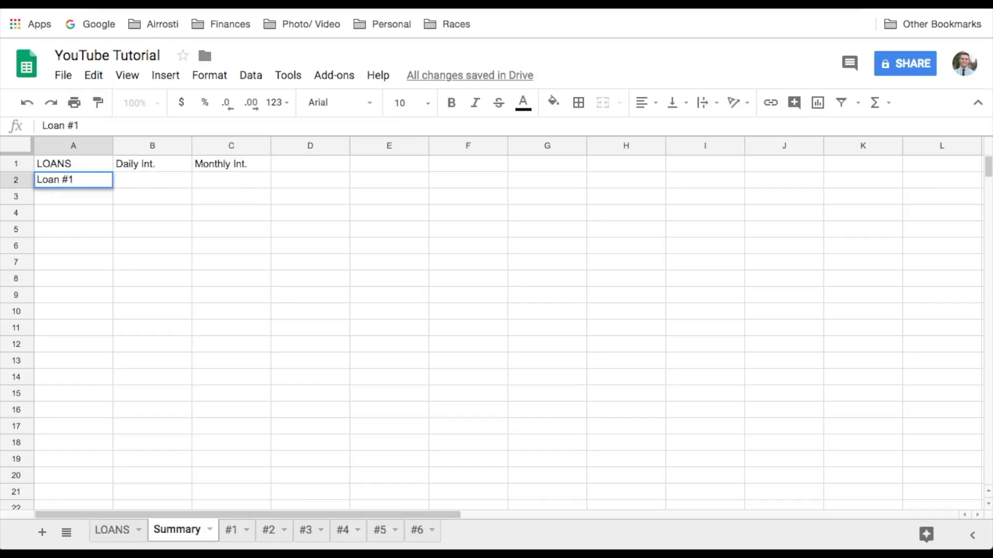
pyautogui.click(72, 196)
pyautogui.click(83, 183)
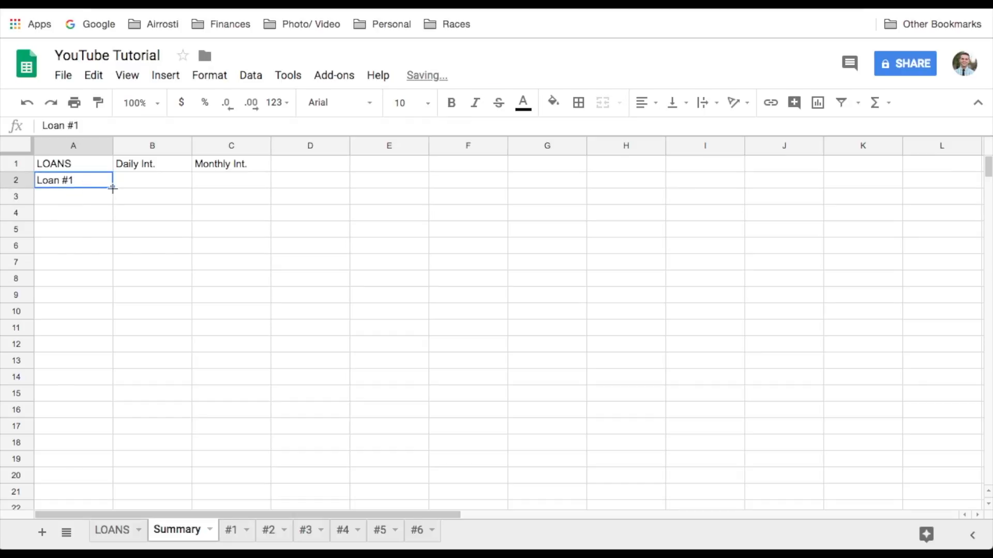
pyautogui.moveTo(113, 188); pyautogui.dragTo(113, 269)
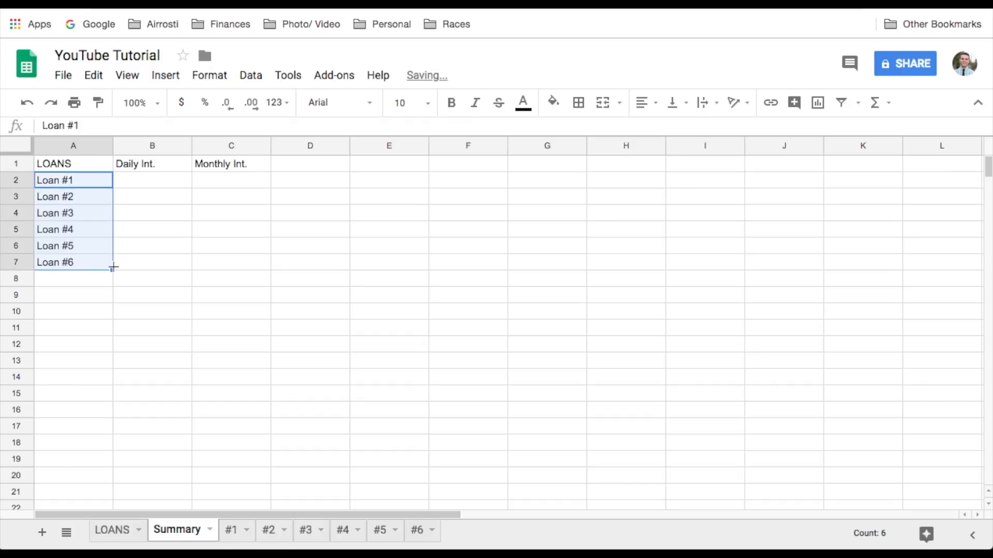
pyautogui.click(92, 288)
pyautogui.write('T')
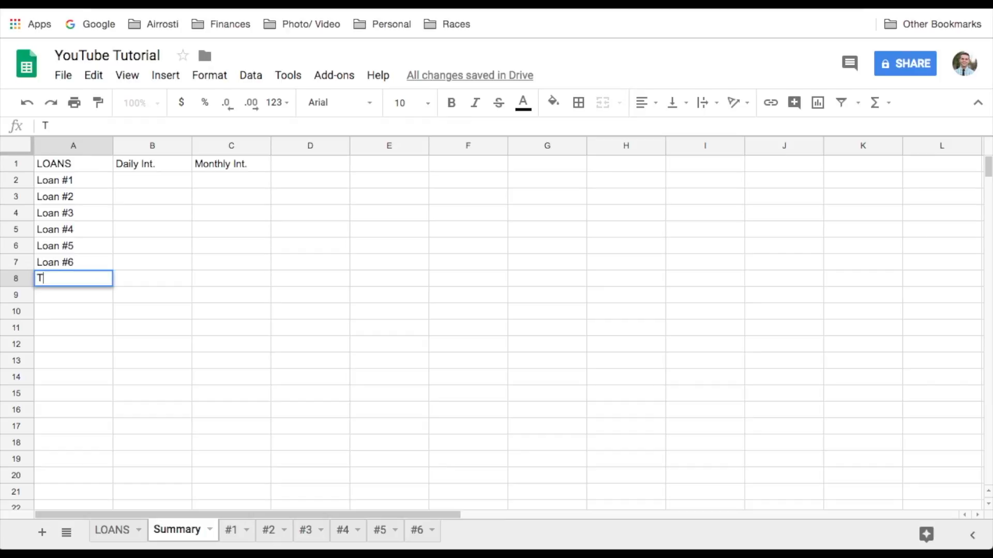
pyautogui.write('otals')
pyautogui.click(153, 193)
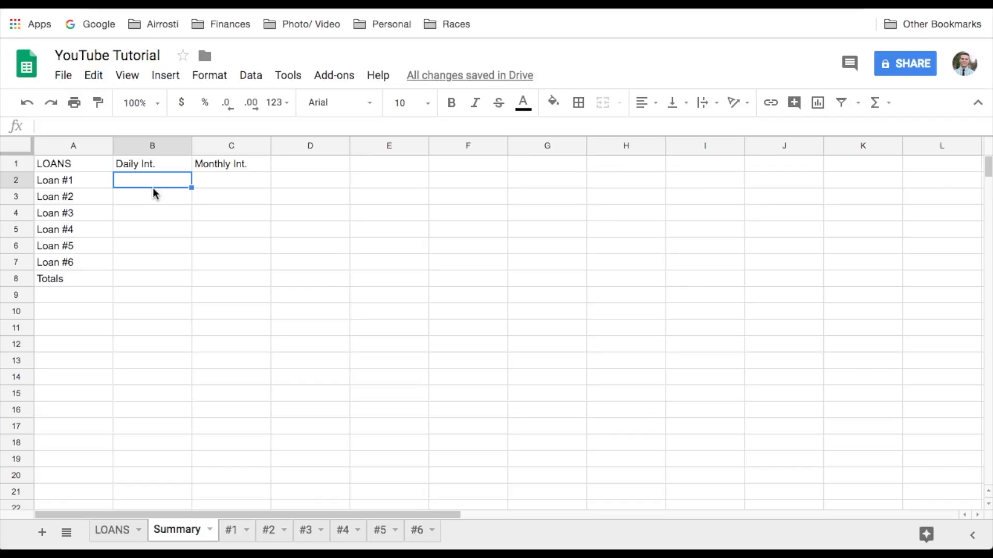
pyautogui.write('=')
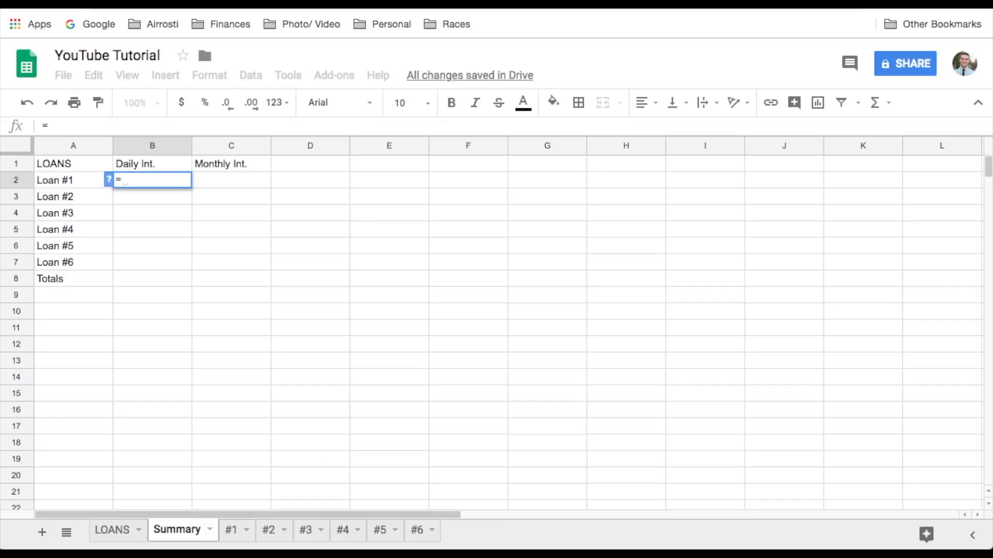
pyautogui.press('Escape')
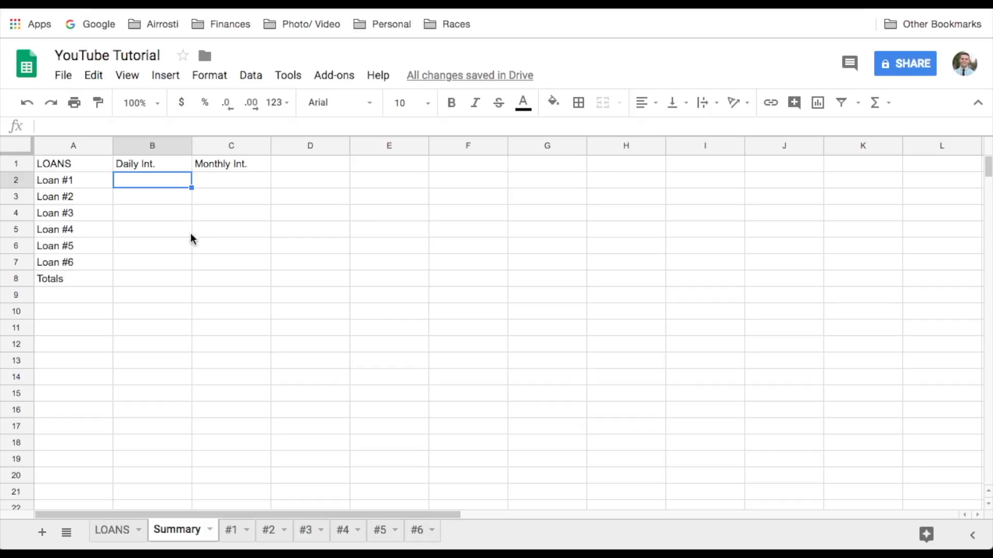
pyautogui.click(120, 531)
pyautogui.click(152, 184)
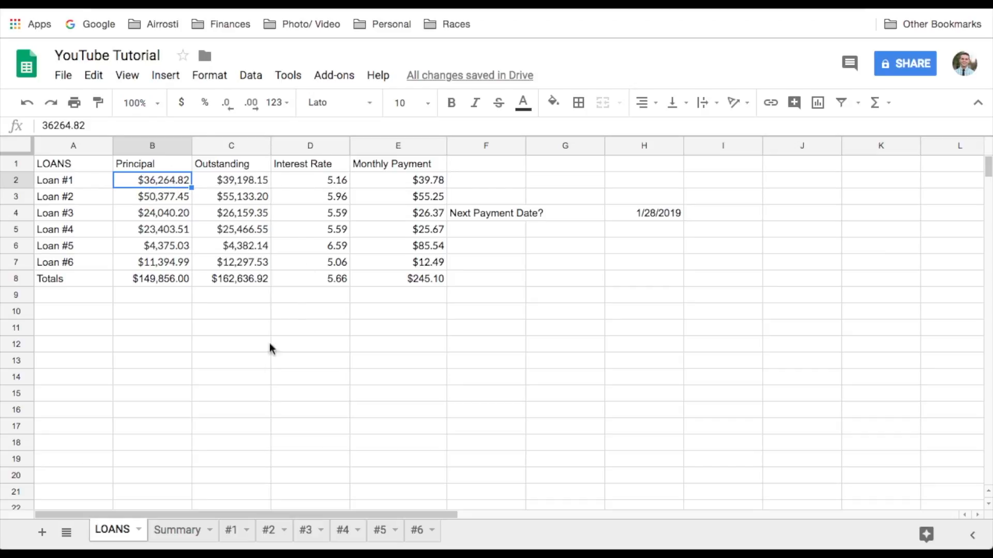
pyautogui.click(182, 533)
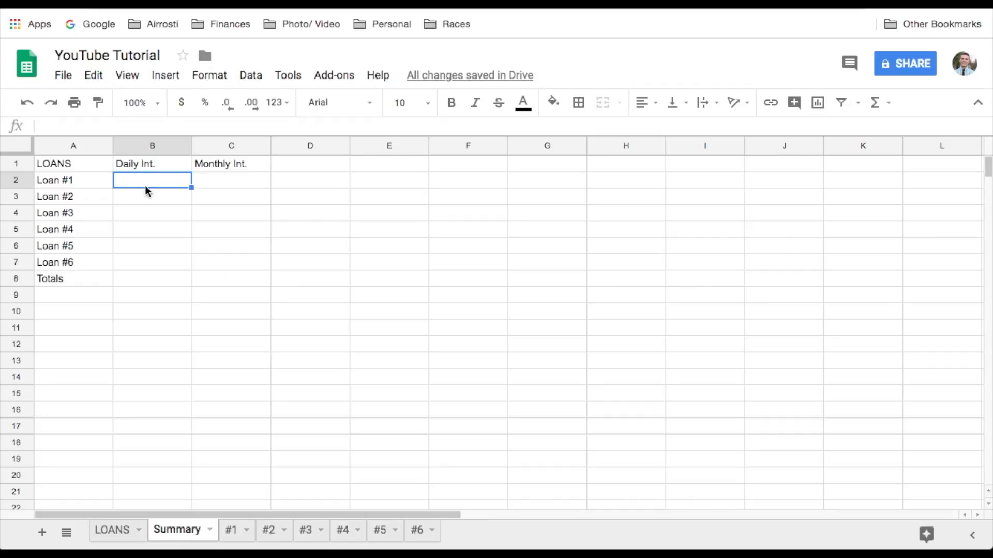
# Calculate Loan #1's daily interest in B2 of the Summary sheet with the formula =LOANS!B2*(LOANS!D2/365/100).
pyautogui.write('=')
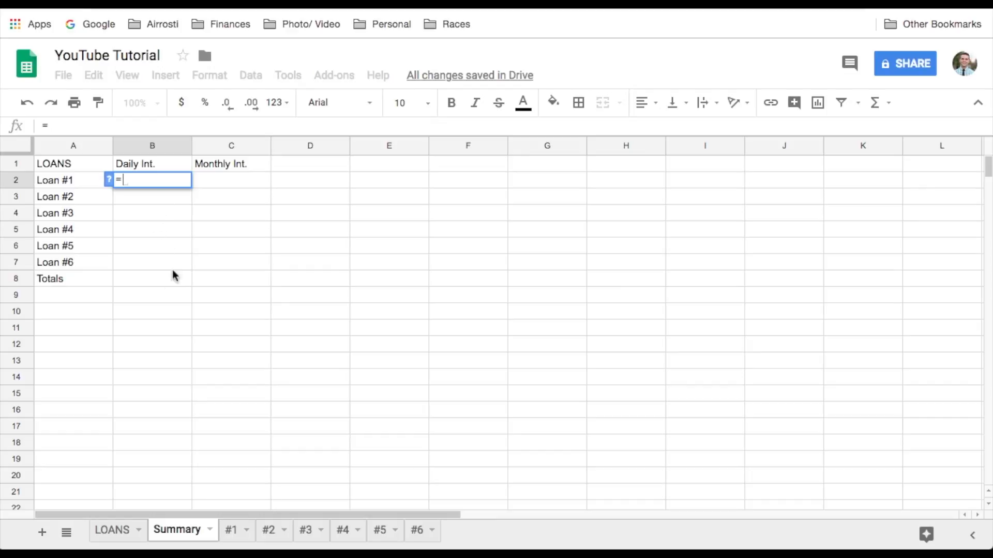
pyautogui.click(115, 530)
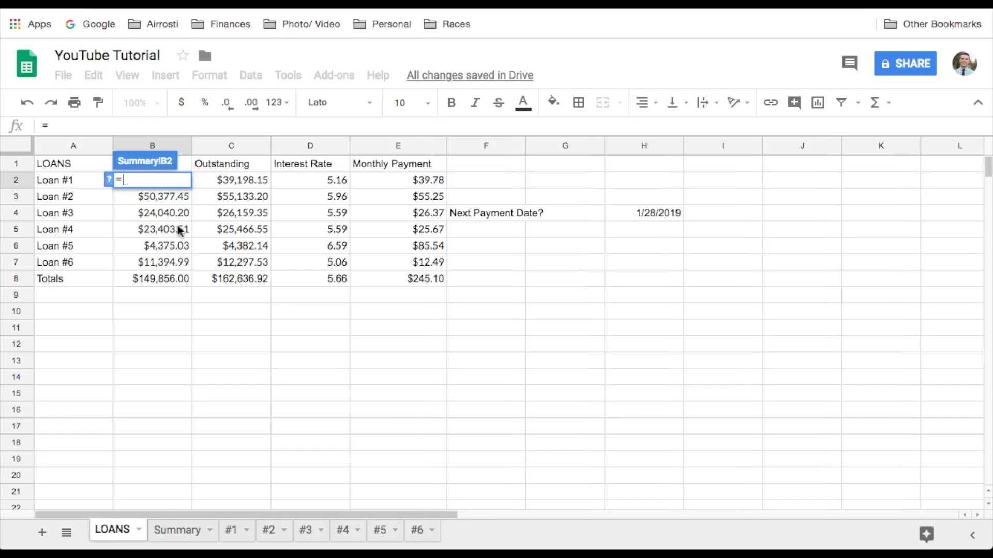
pyautogui.scroll(-2, 180, 230)
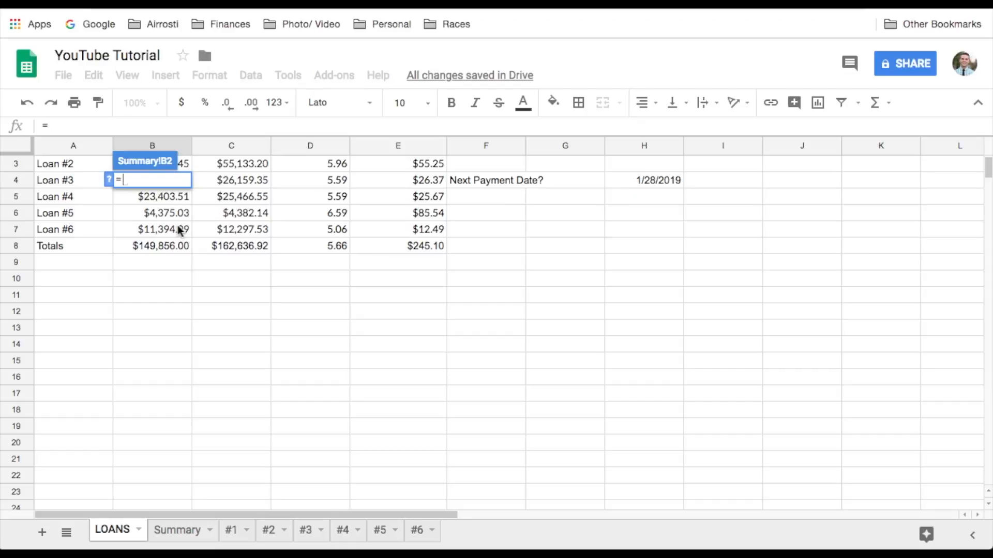
pyautogui.scroll(1, 179, 231)
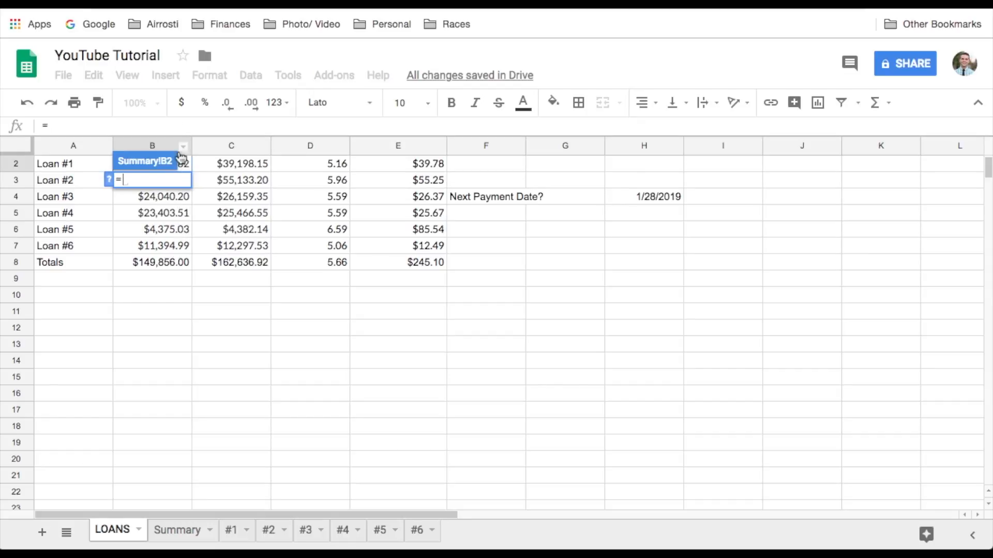
pyautogui.click(189, 167)
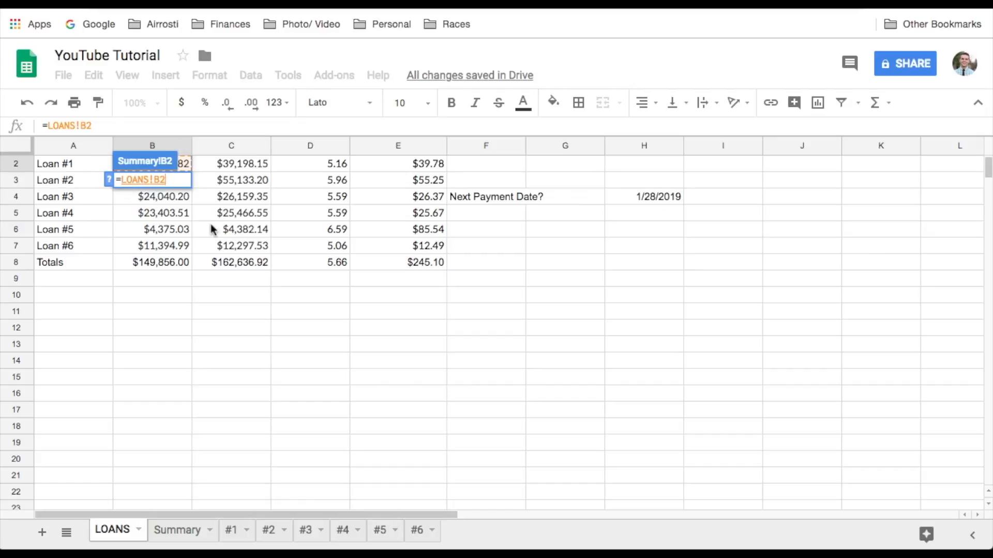
pyautogui.write('*(')
pyautogui.scroll(1, 331, 207)
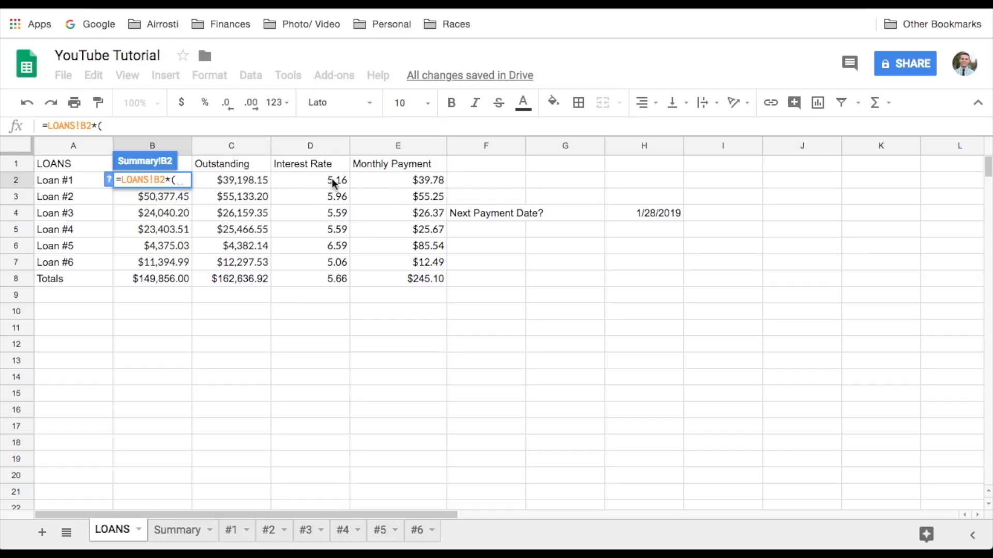
pyautogui.click(332, 181)
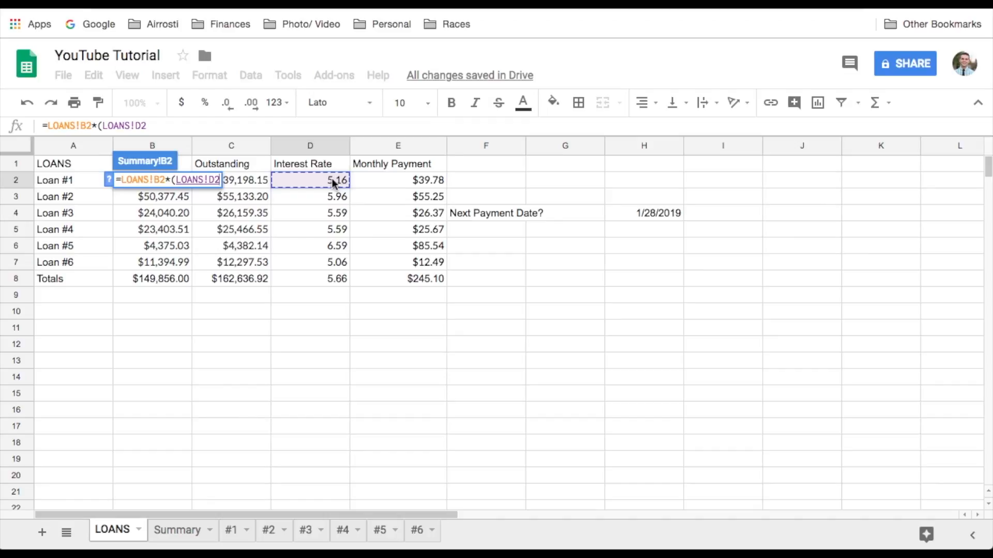
pyautogui.write('/')
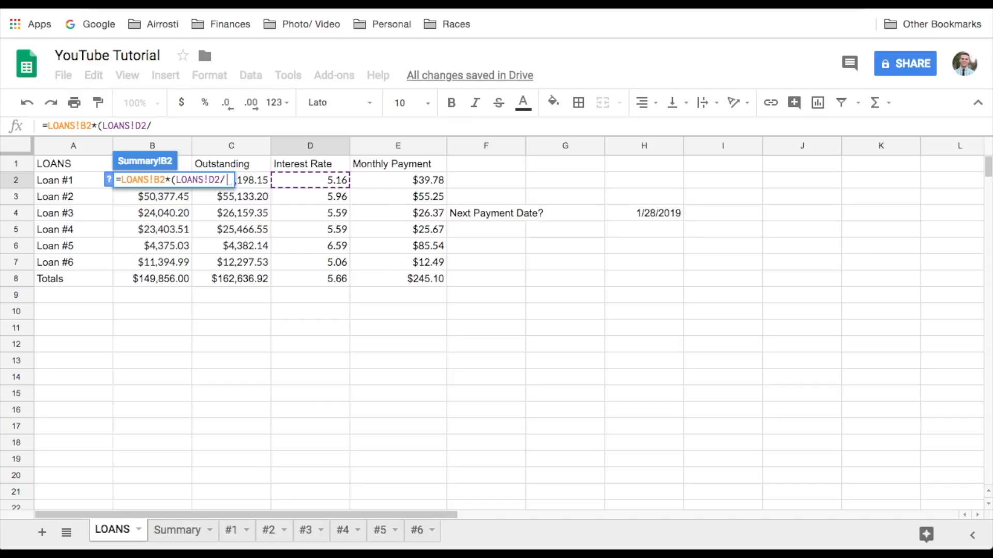
pyautogui.write('365/')
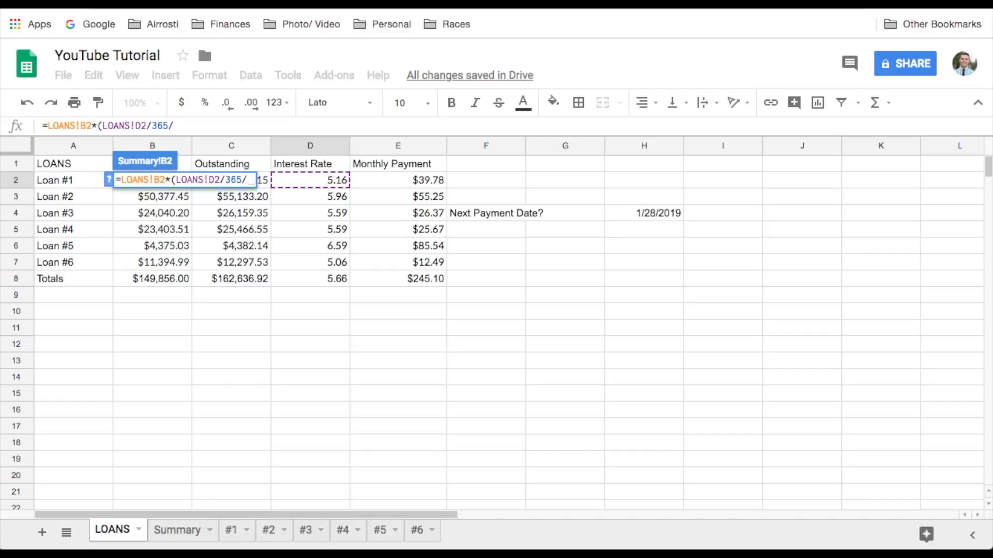
pyautogui.write('100)')
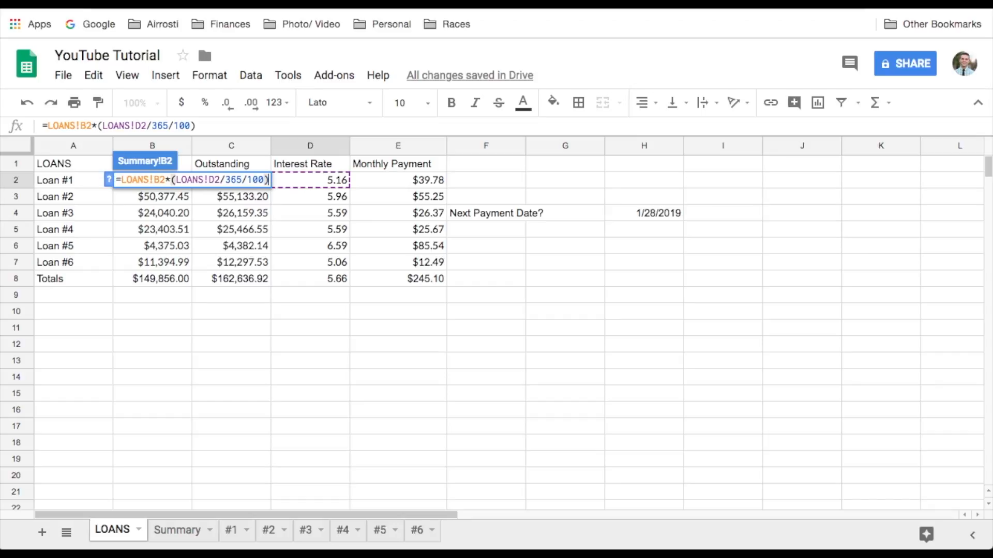
pyautogui.press('Return')
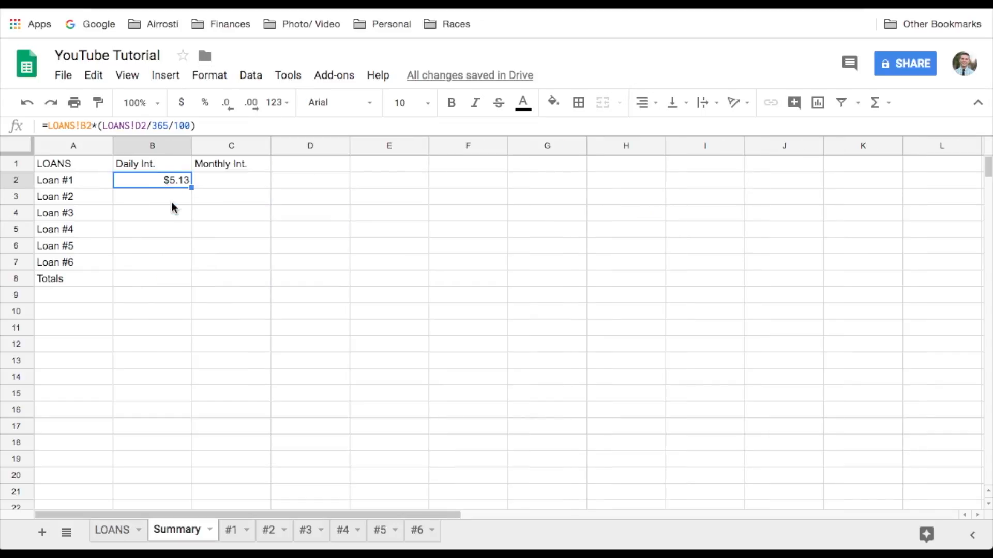
# Fill the Daily Int. formula from B2 down to B7 on the Summary sheet and check the copied formulas.
pyautogui.click(115, 528)
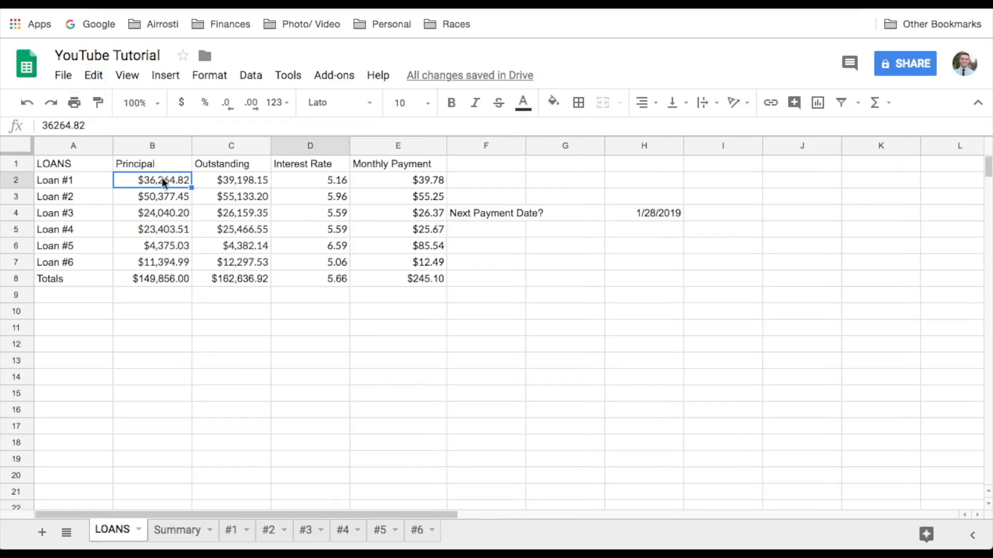
pyautogui.click(190, 536)
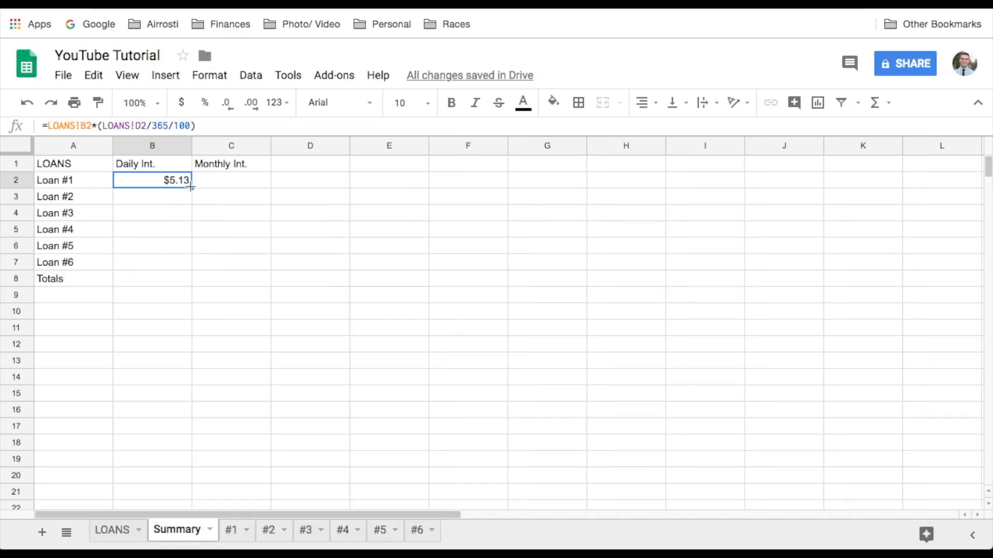
pyautogui.moveTo(192, 188); pyautogui.dragTo(192, 216)
pyautogui.moveTo(190, 248); pyautogui.dragTo(191, 260)
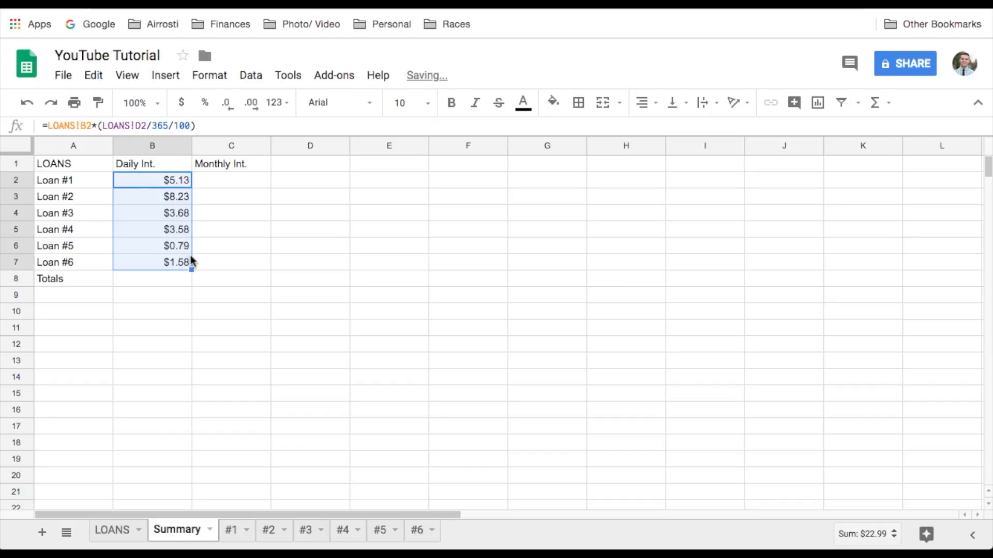
pyautogui.click(170, 200)
pyautogui.click(172, 219)
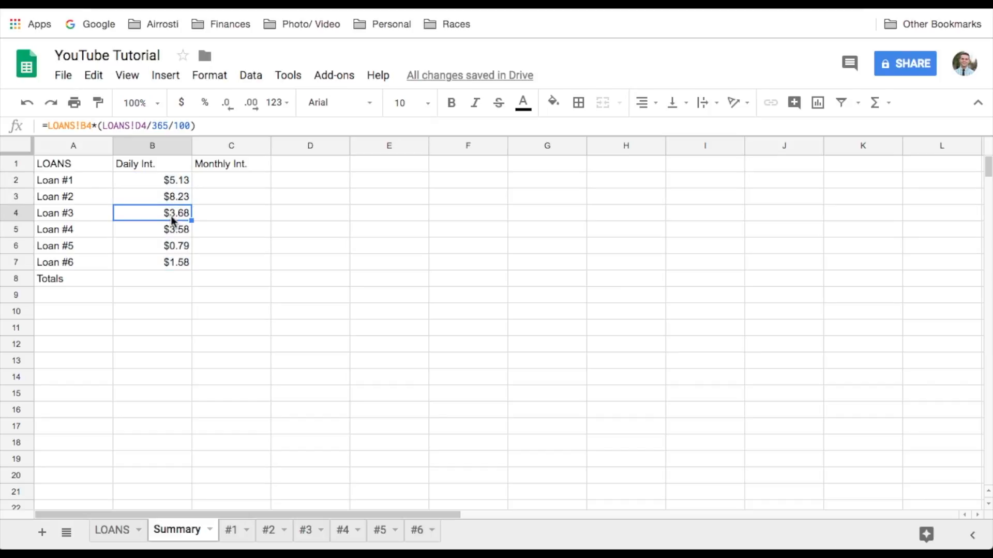
pyautogui.click(168, 238)
pyautogui.click(169, 247)
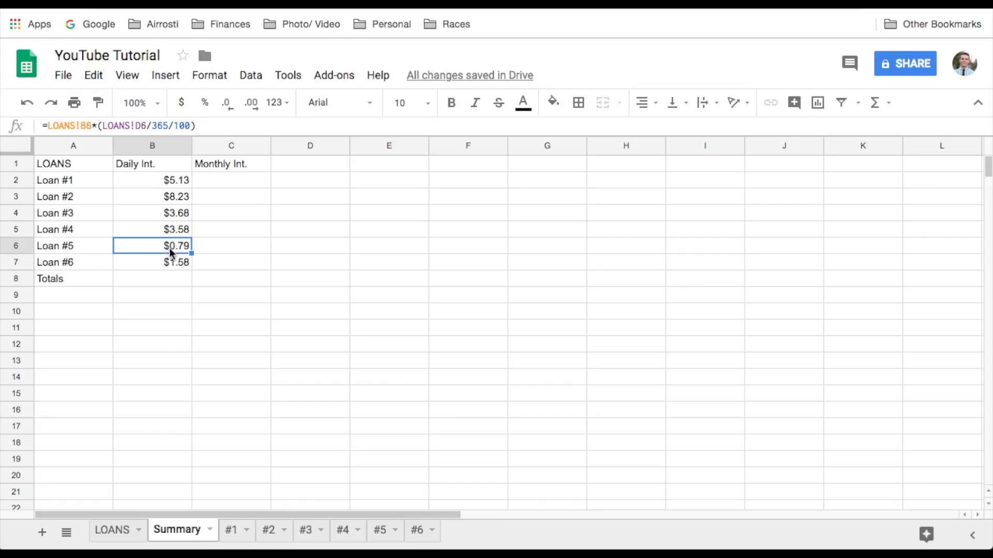
pyautogui.click(176, 263)
# Total the Daily Int. column in B8 with the formula =SUM(B2:B7).
pyautogui.click(176, 289)
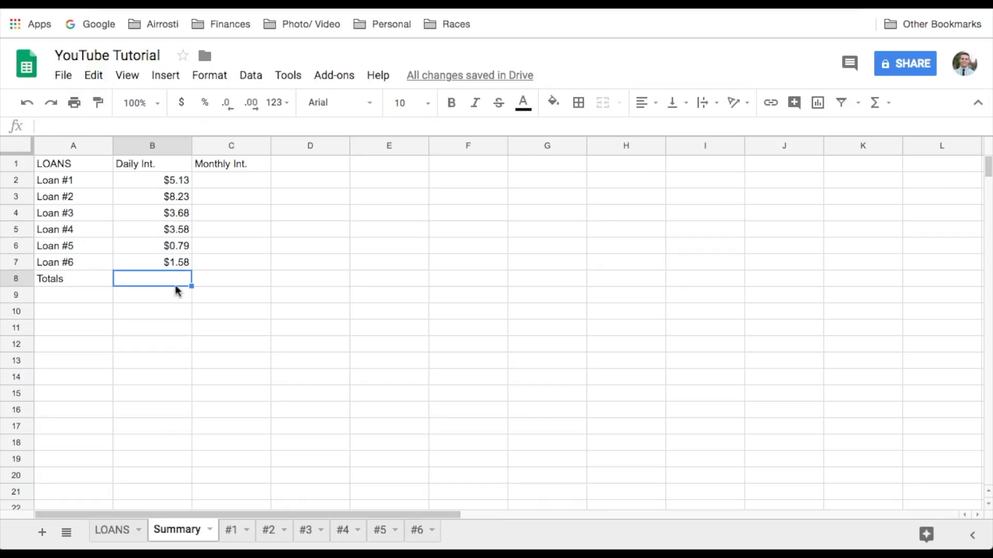
pyautogui.write('=')
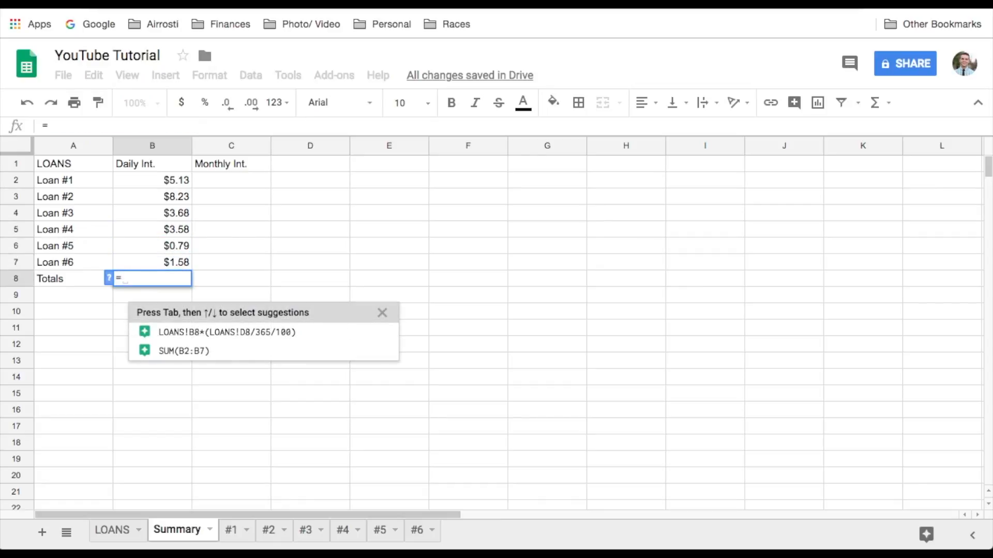
pyautogui.click(205, 367)
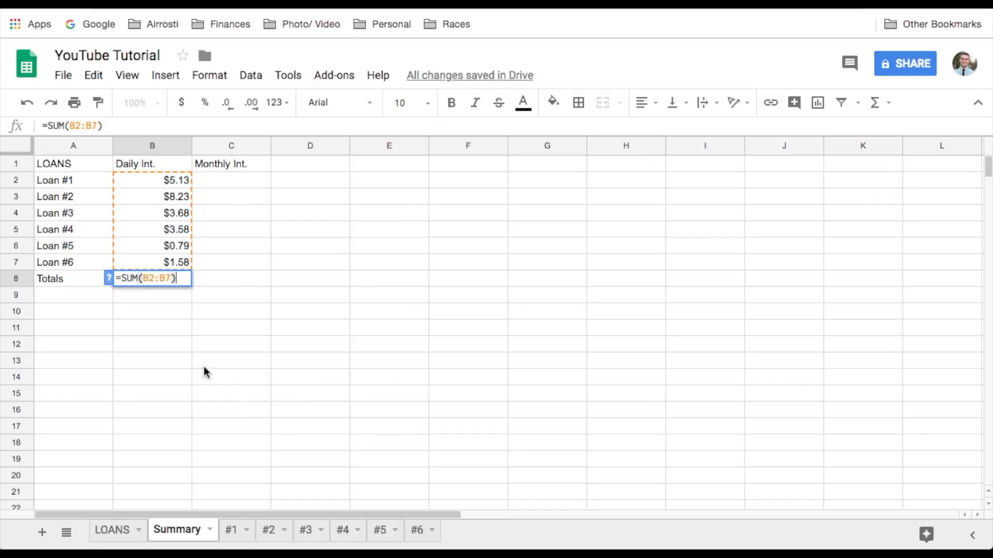
pyautogui.press('Return')
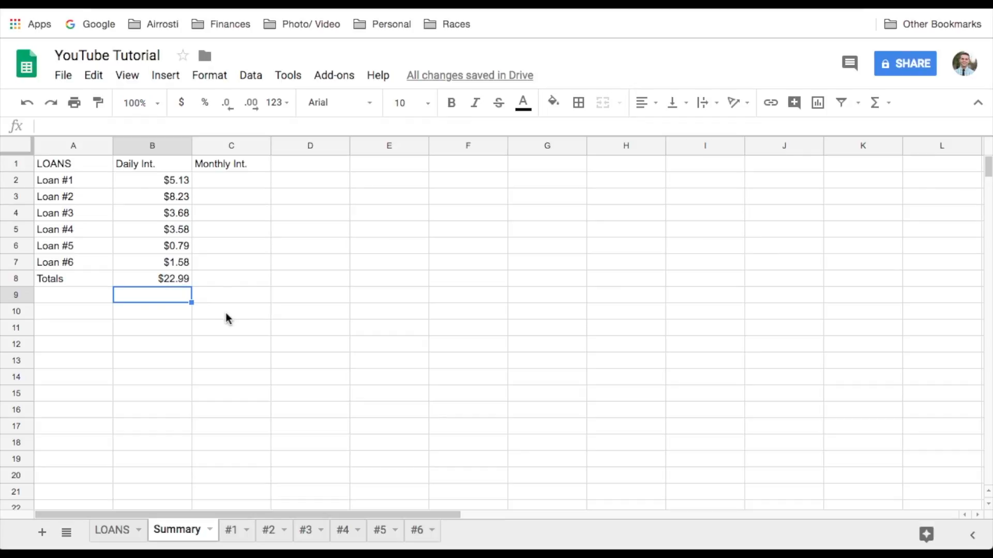
# Calculate Loan #1's monthly interest in C2 of the Summary sheet with the formula =B2*(365/12).
pyautogui.click(237, 182)
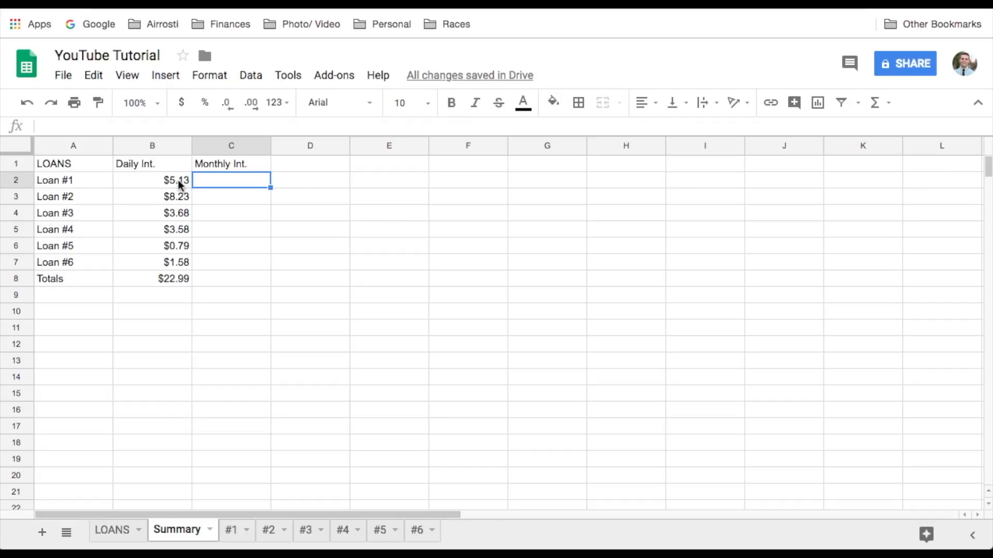
pyautogui.write('=')
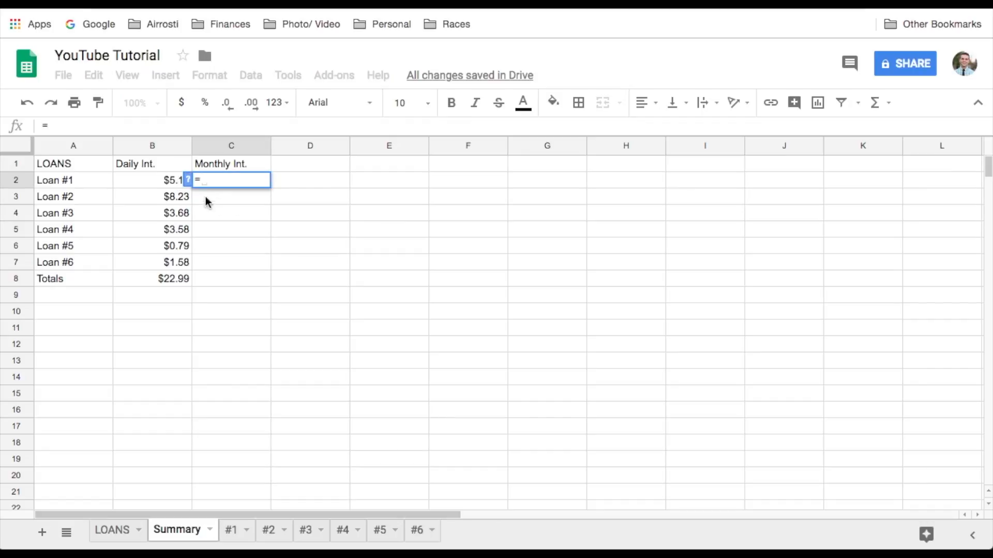
pyautogui.click(158, 178)
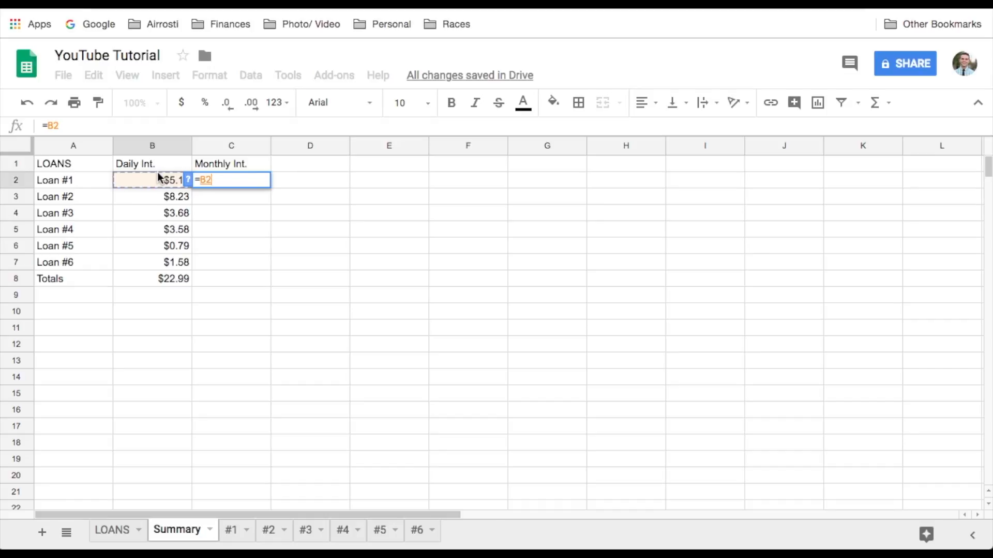
pyautogui.write('*(')
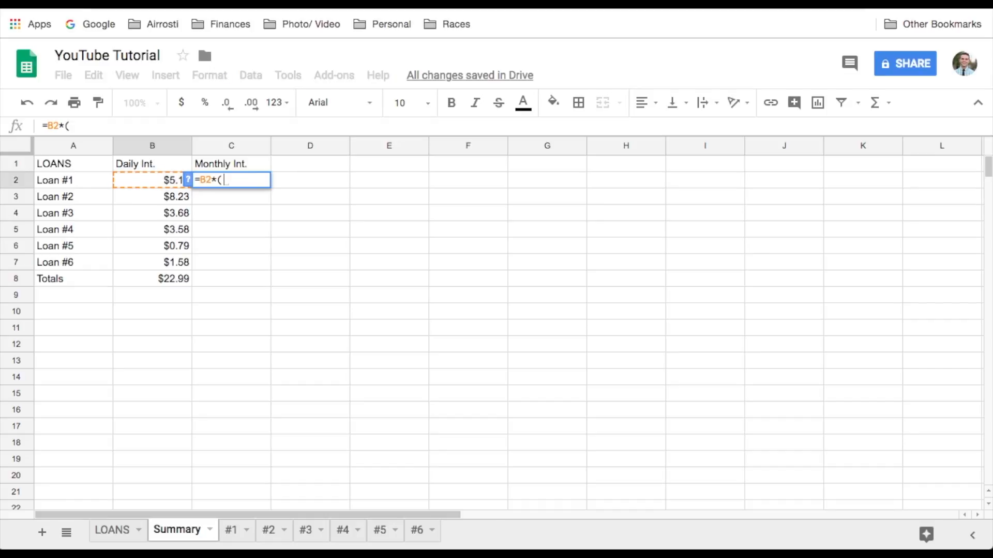
pyautogui.write('365')
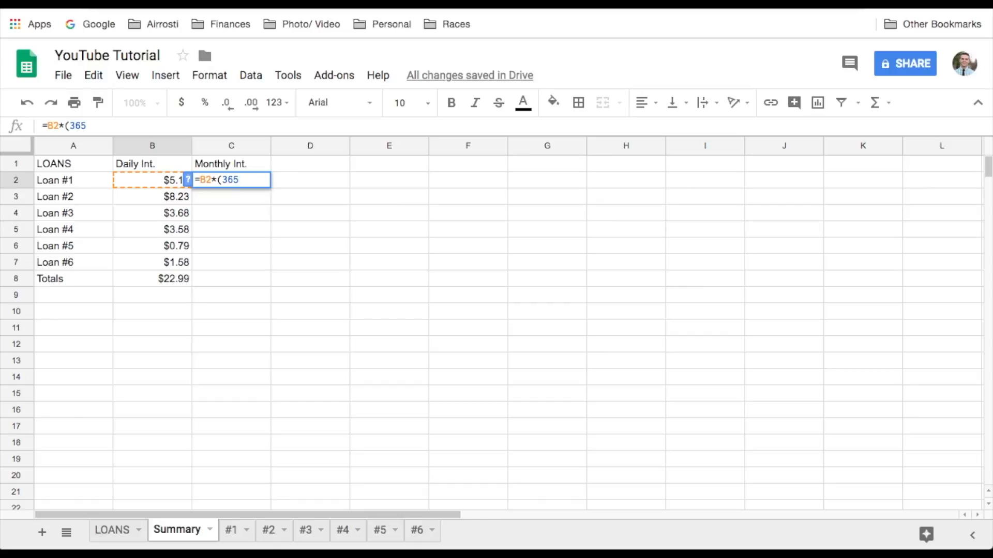
pyautogui.write('/12)')
pyautogui.press('Return')
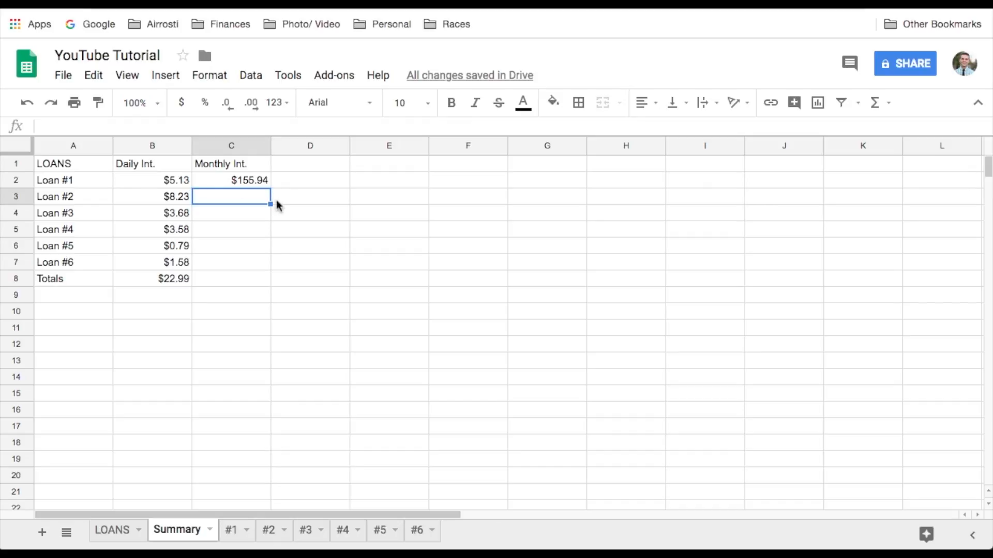
# Fill the Monthly Int. formula from C2 down to the Totals row in C8 on the Summary sheet.
pyautogui.click(264, 181)
pyautogui.moveTo(271, 182); pyautogui.dragTo(264, 276)
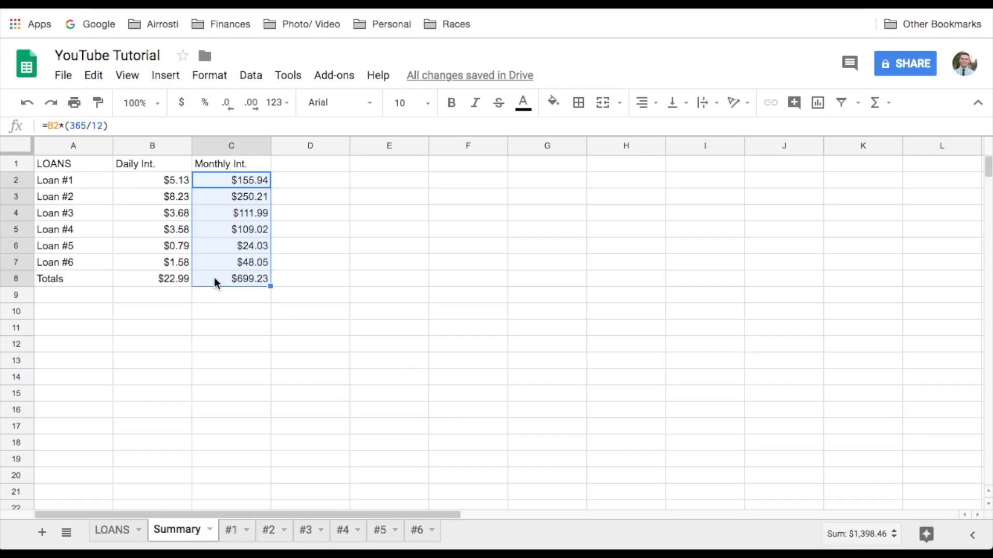
pyautogui.click(228, 291)
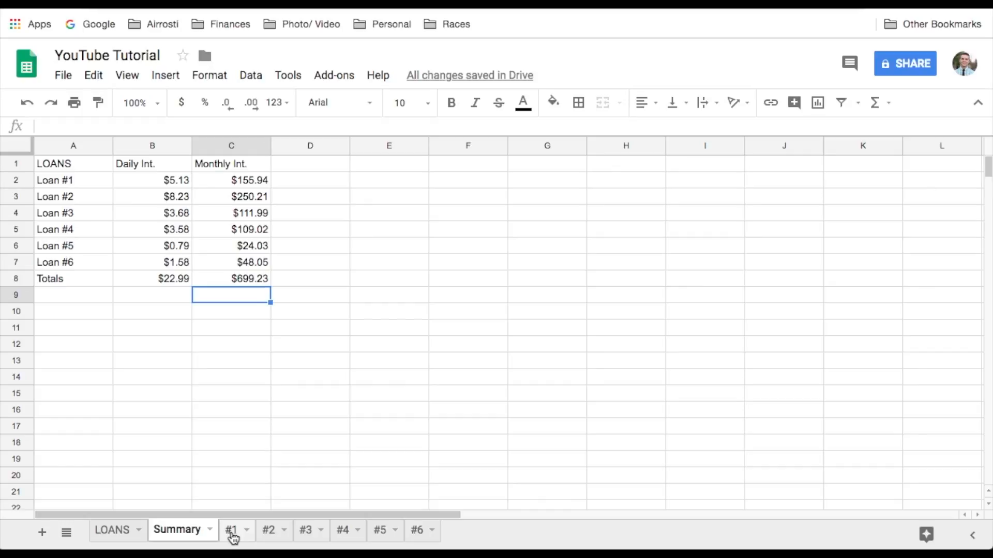
# On sheet #1, label A1 to A3 Principal, Outstanding and Interest rate.
pyautogui.click(231, 535)
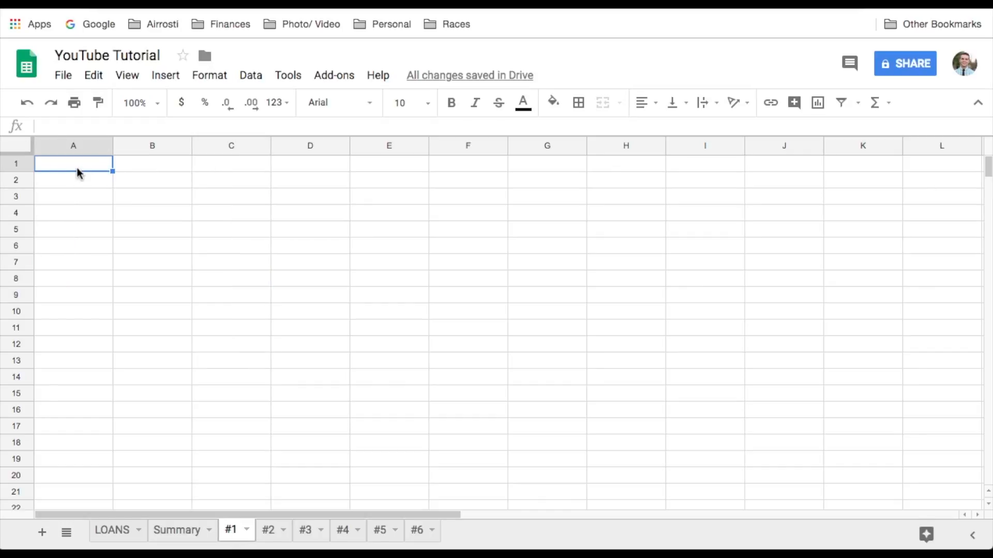
pyautogui.write('Principal')
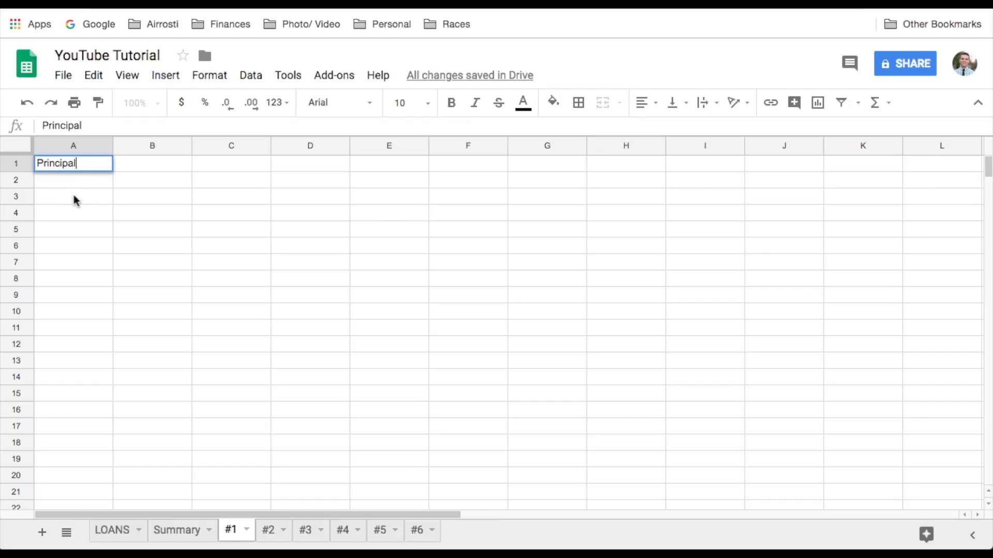
pyautogui.click(81, 184)
pyautogui.write('Out')
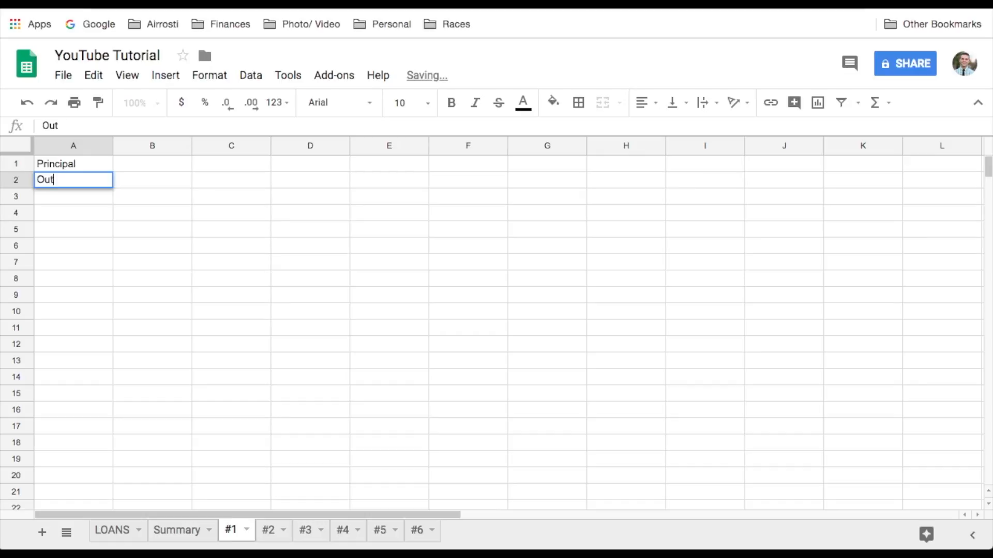
pyautogui.write('standing')
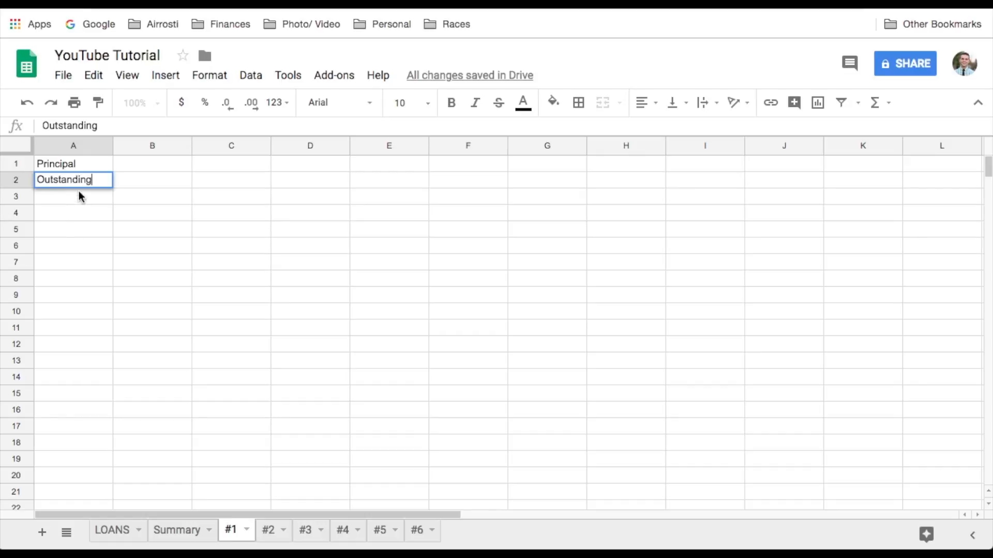
pyautogui.click(79, 193)
pyautogui.write('I')
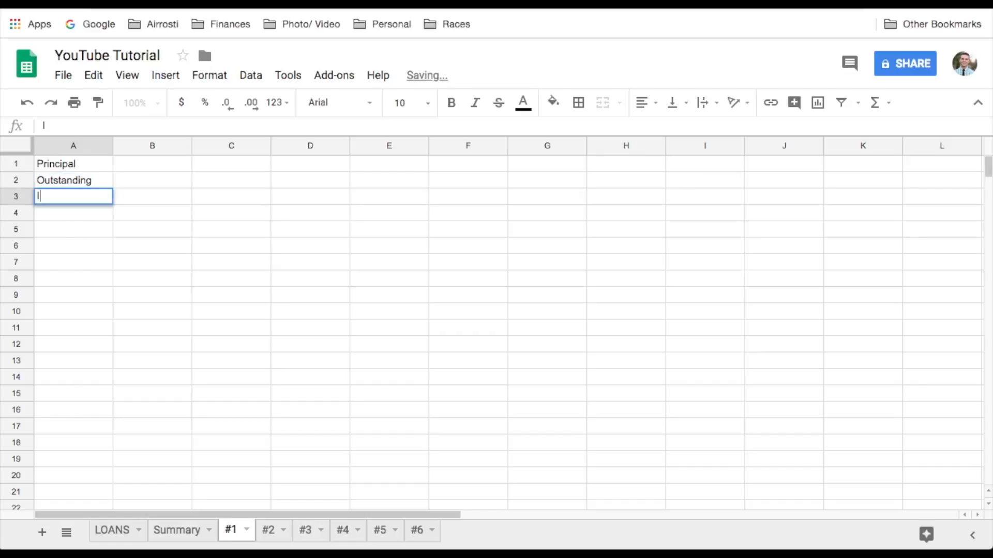
pyautogui.write('nterest rate')
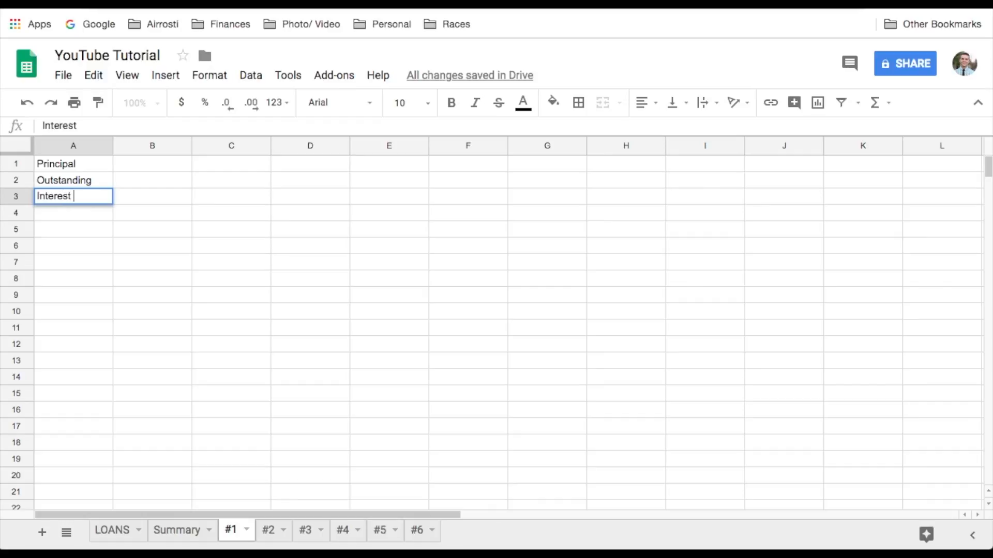
# Label A4 to A6 of sheet #1 Payment, Today's Date and Next Payment.
pyautogui.click(56, 216)
pyautogui.write('Payment')
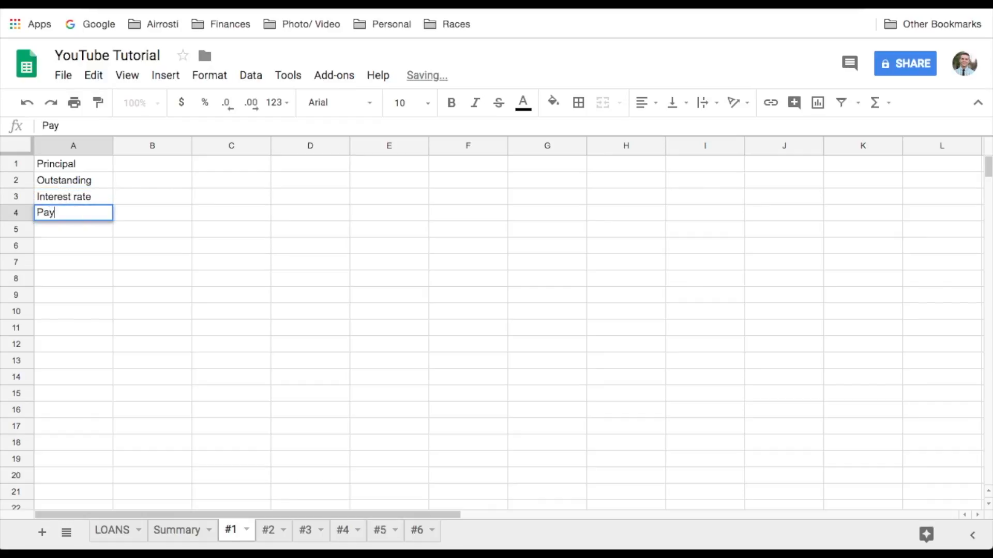
pyautogui.click(59, 234)
pyautogui.write("Today's Date")
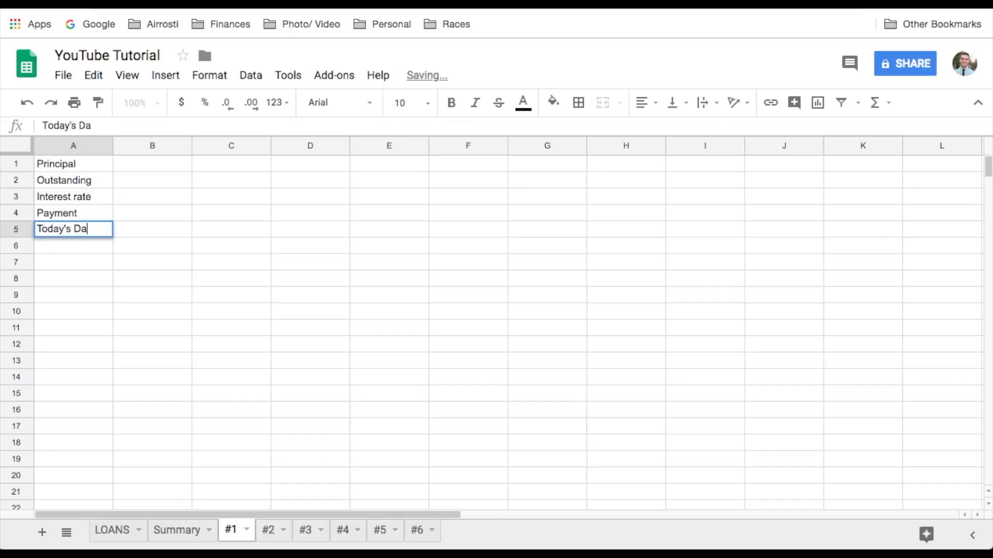
pyautogui.click(40, 243)
pyautogui.write('Next')
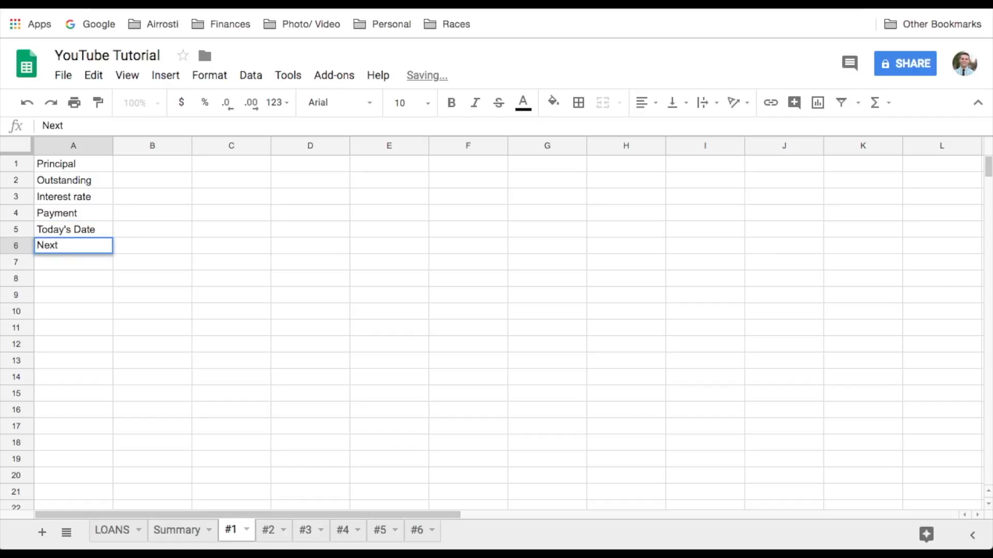
pyautogui.write(' Payment')
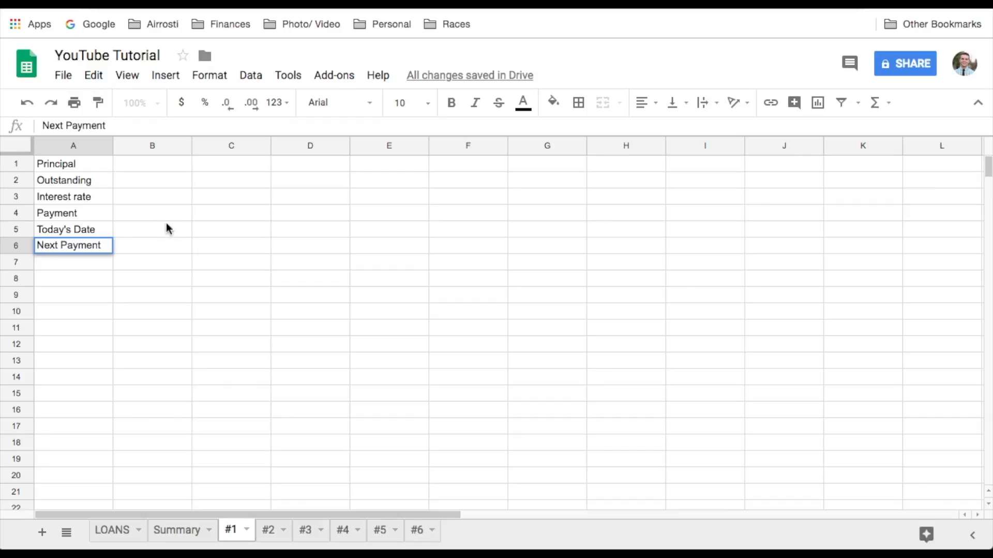
# Link the Principal value in B1 of sheet #1 to Loan #1's principal with the formula =LOANS!B2.
pyautogui.click(156, 162)
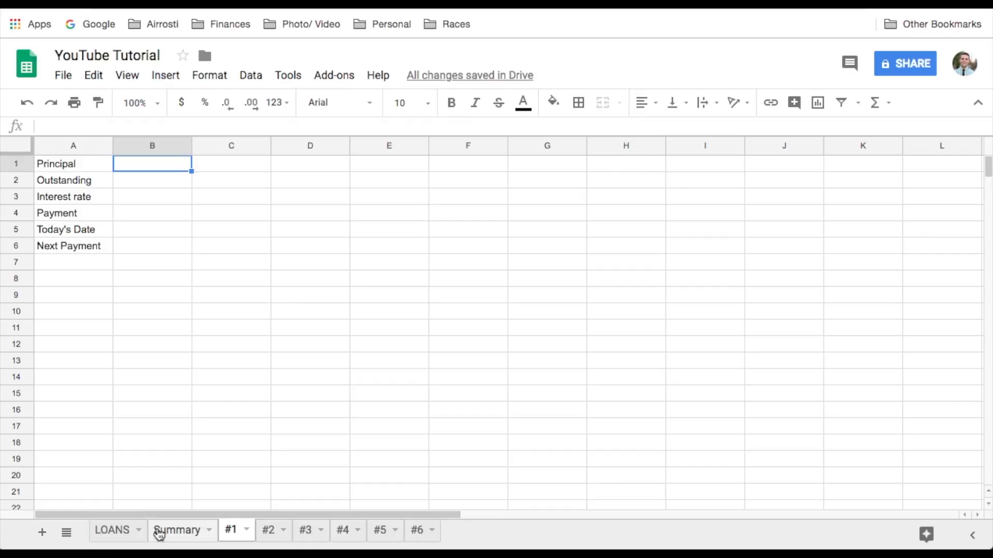
pyautogui.click(124, 535)
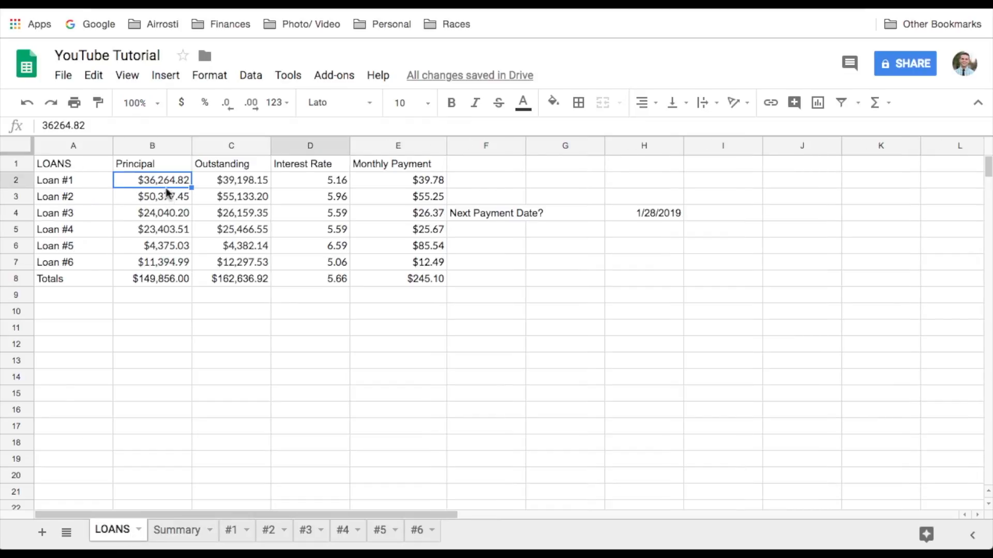
pyautogui.click(235, 533)
pyautogui.write('=')
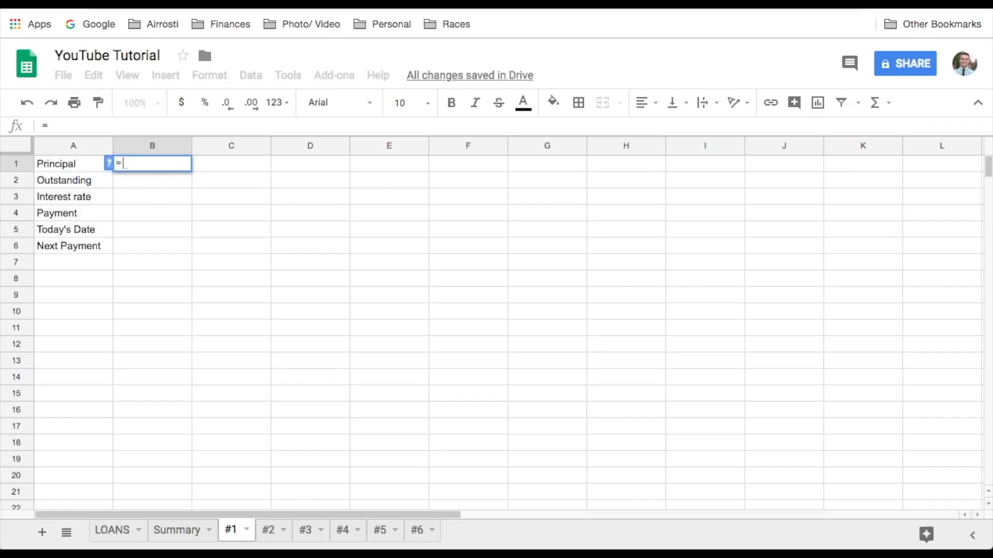
pyautogui.click(115, 533)
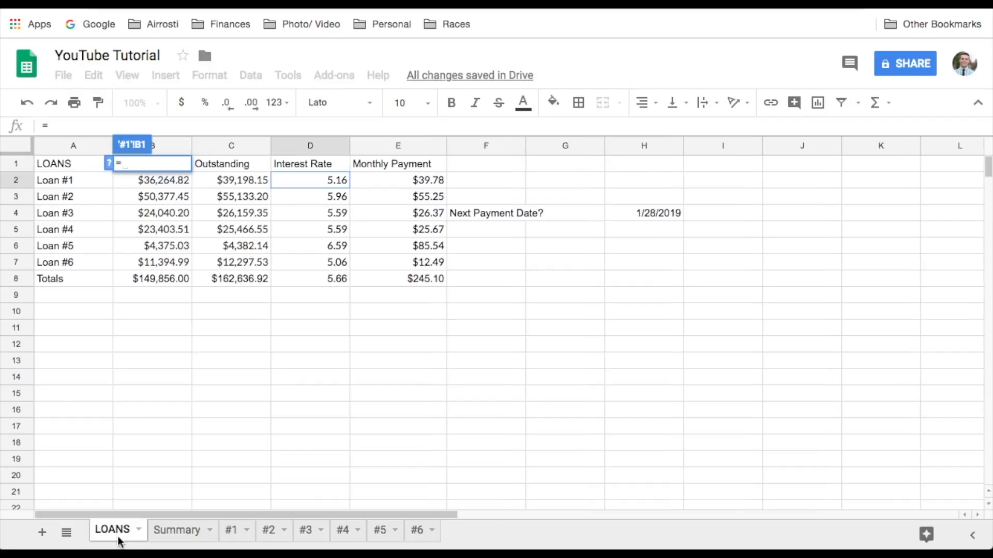
pyautogui.click(174, 184)
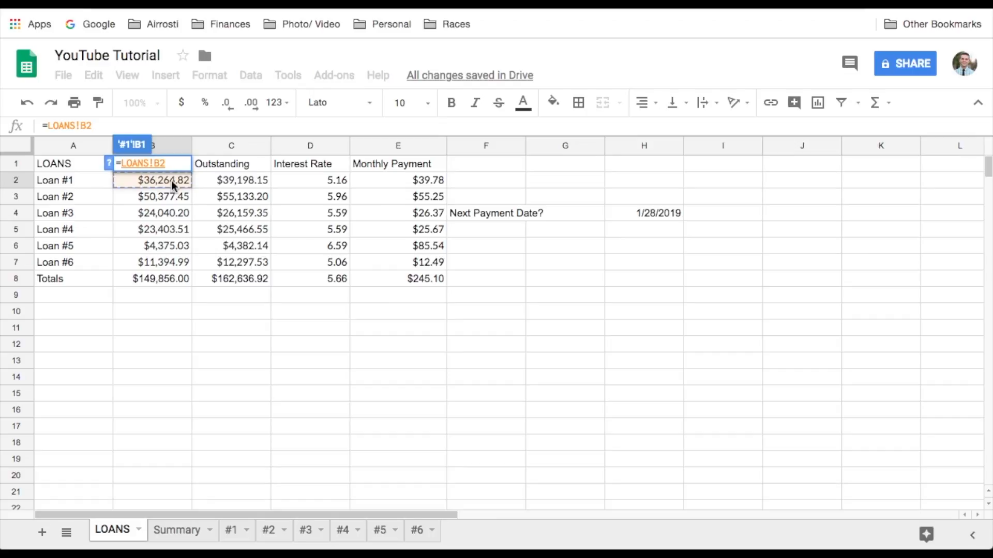
pyautogui.press('Return')
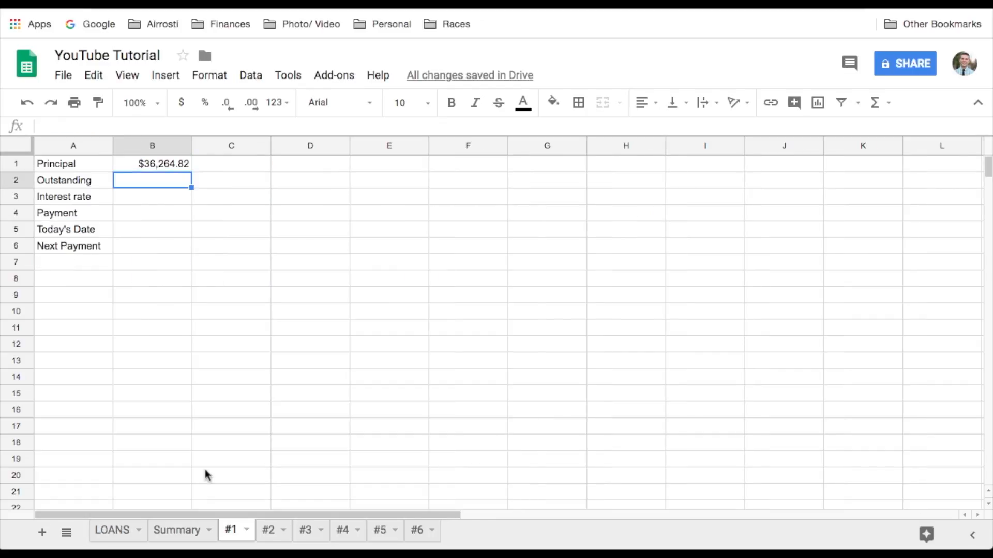
# Link Outstanding in B2 and Interest rate in B3 of sheet #1 to the LOANS sheet with =LOANS!C2 and =LOANS!D2.
pyautogui.write('=')
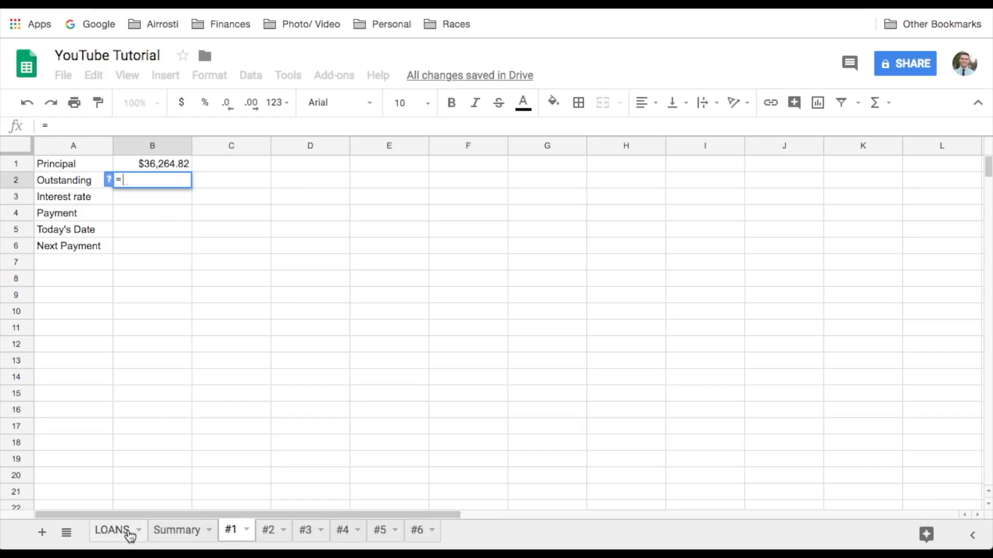
pyautogui.click(126, 533)
pyautogui.click(242, 180)
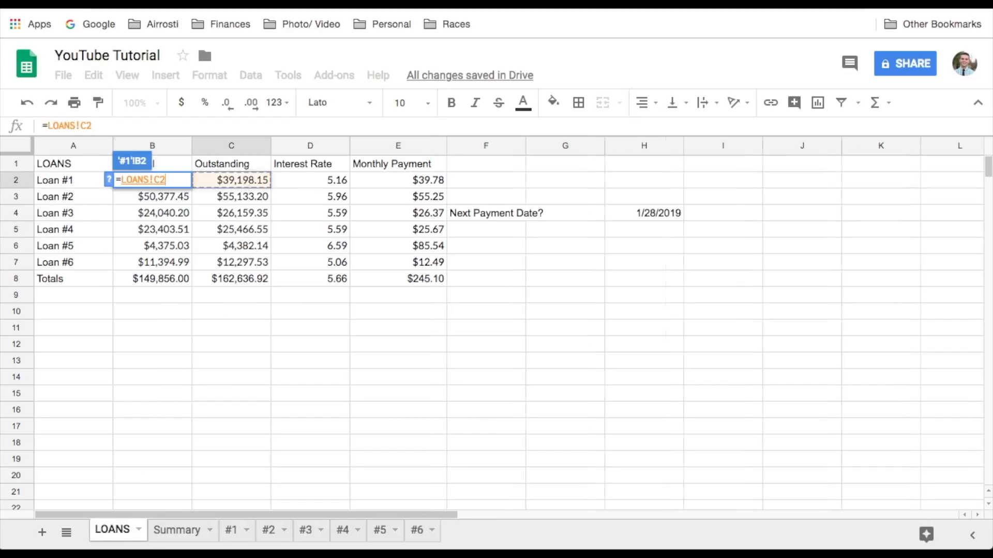
pyautogui.press('Return')
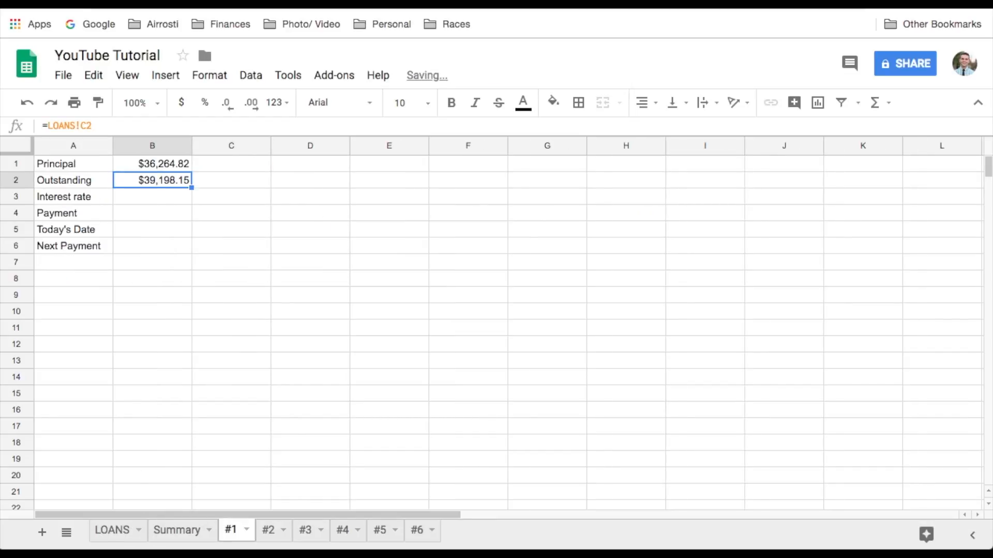
pyautogui.click(168, 197)
pyautogui.write('=')
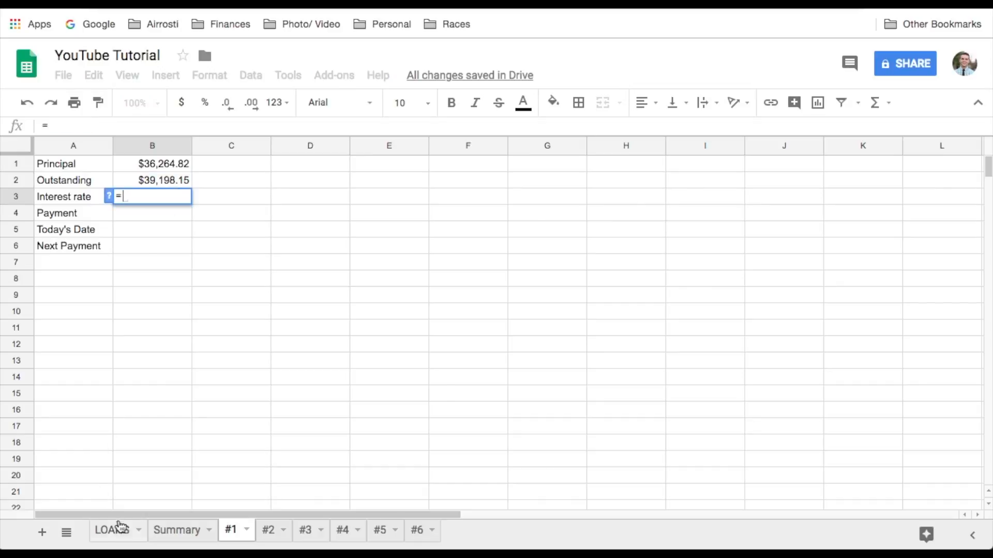
pyautogui.click(120, 529)
pyautogui.click(342, 180)
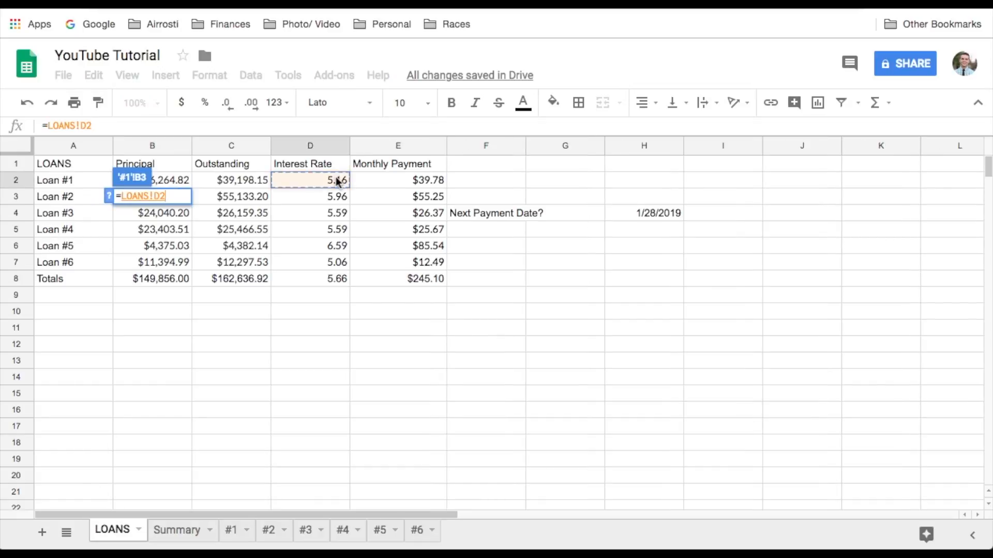
pyautogui.press('Return')
# Link the Payment value in B4 of sheet #1 to Loan #1's monthly payment in cell E2 of the LOANS sheet.
pyautogui.write('=')
pyautogui.click(120, 529)
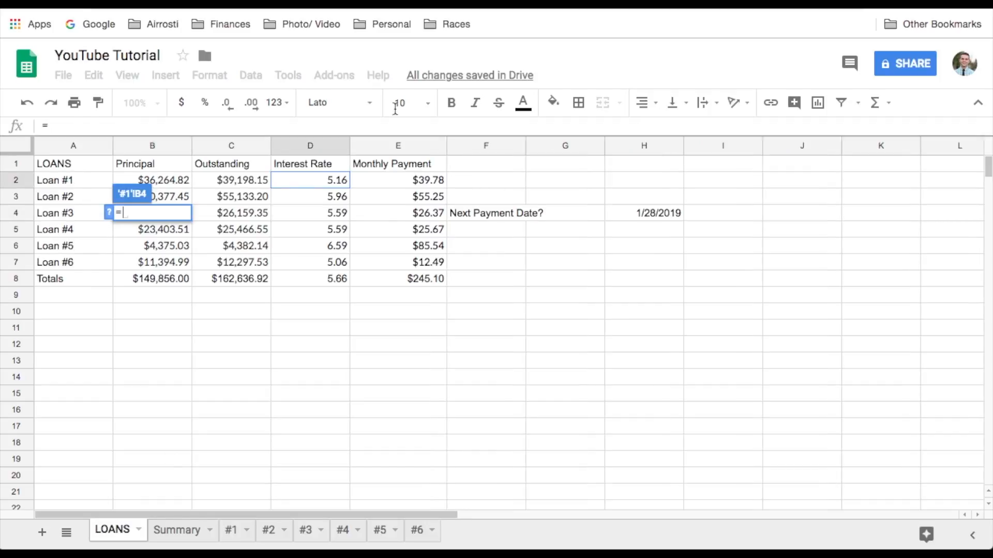
pyautogui.click(414, 185)
pyautogui.press('Return')
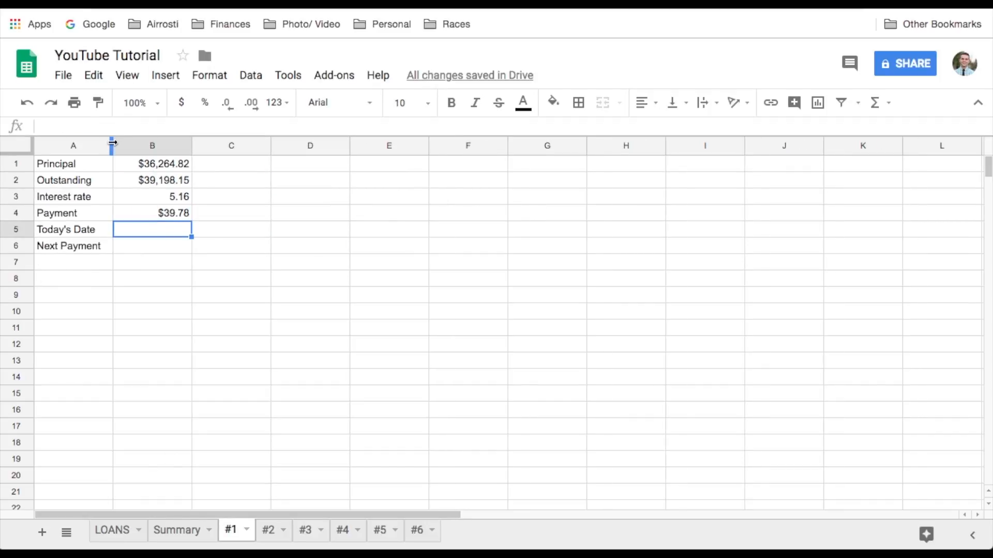
# Enter the current date in B5 of sheet #1 with the formula =Today().
pyautogui.click(124, 123)
pyautogui.write('=Today')
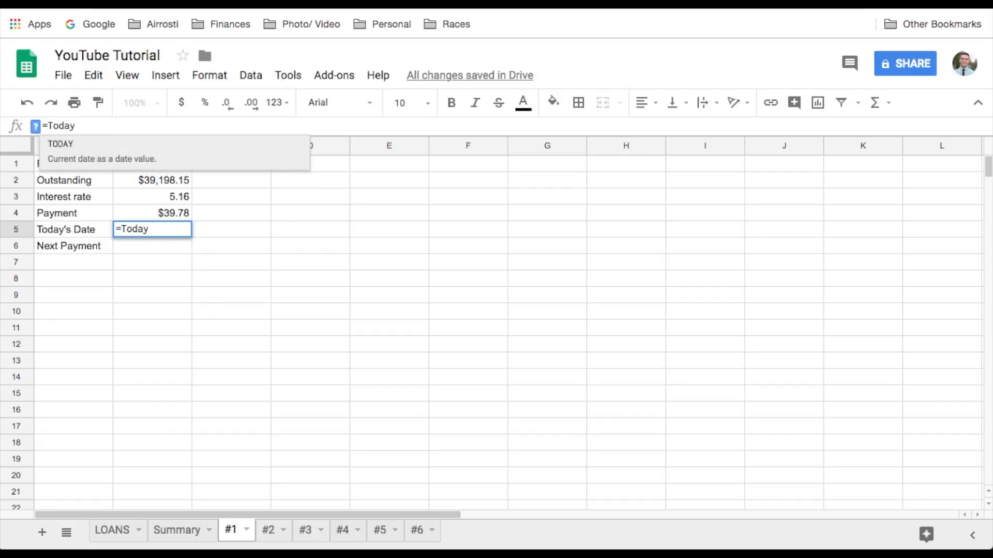
pyautogui.write('()')
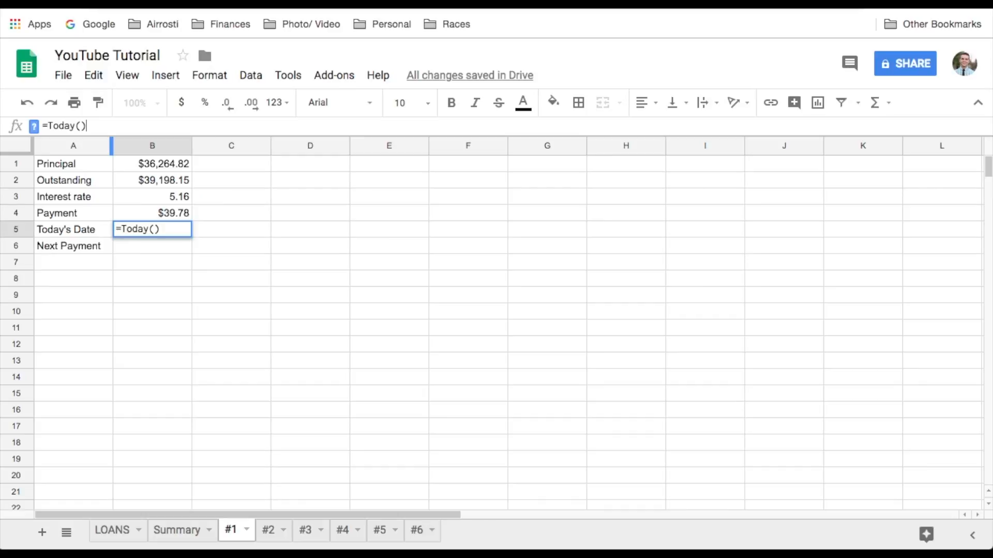
pyautogui.press('Return')
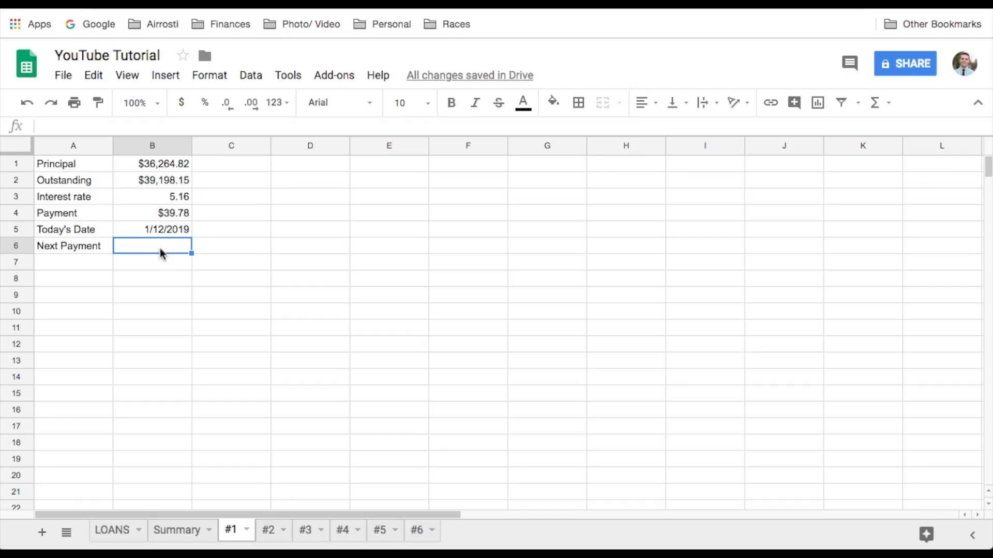
# Link the Next Payment value in B6 of sheet #1 to the next payment date with the formula =LOANS!H4.
pyautogui.write('=')
pyautogui.click(117, 534)
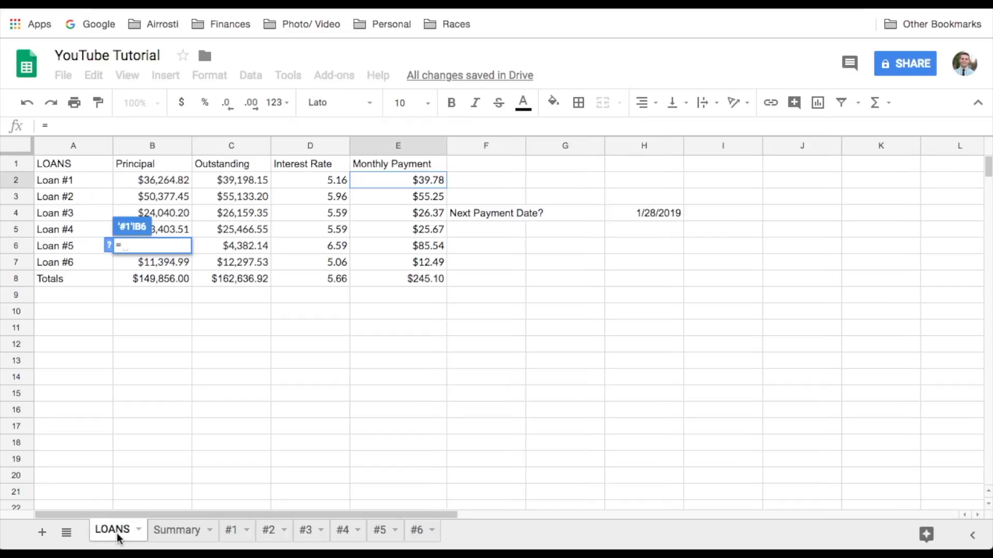
pyautogui.click(664, 213)
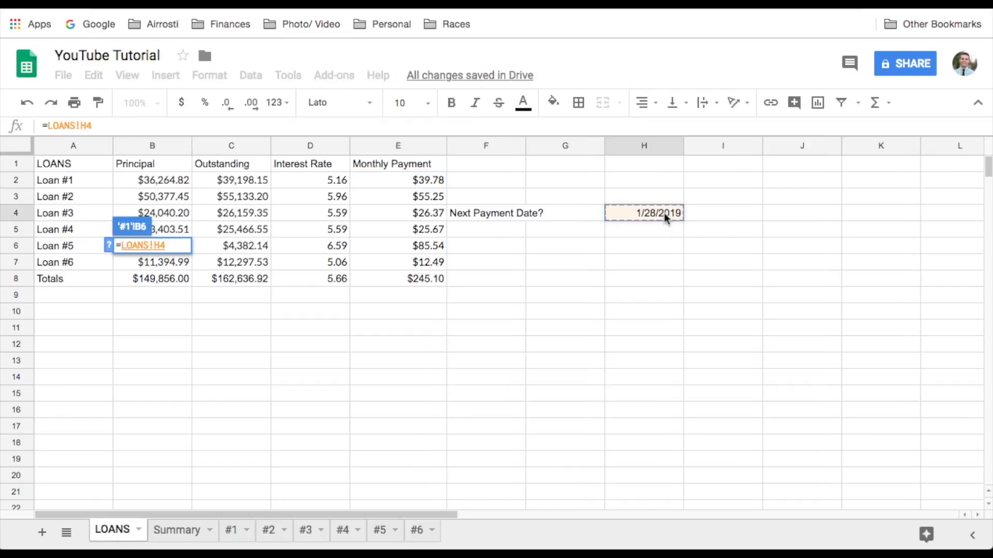
pyautogui.press('Return')
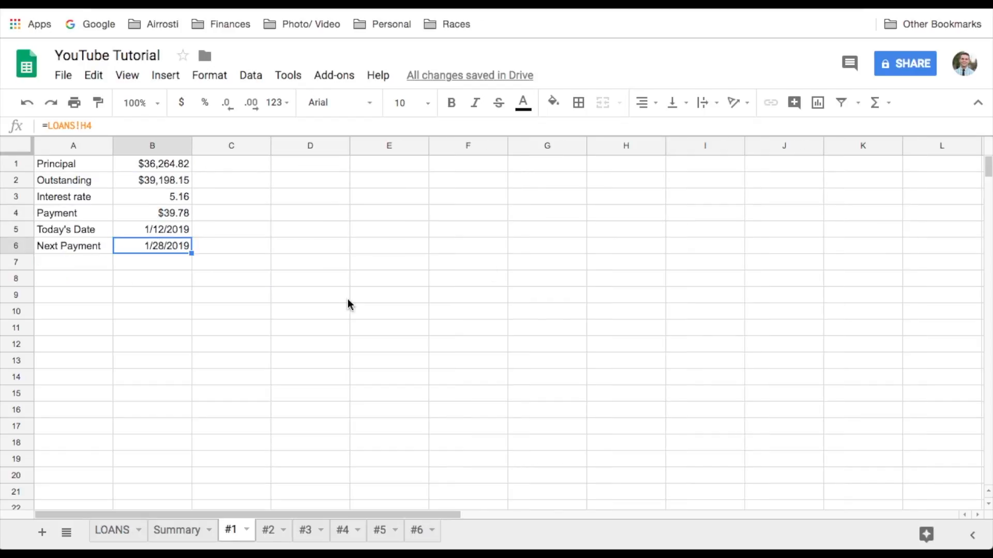
# Enter the labels "Date Paid Off" in D1 and "Time it took to Payoff" in D2 of sheet #1.
pyautogui.click(298, 173)
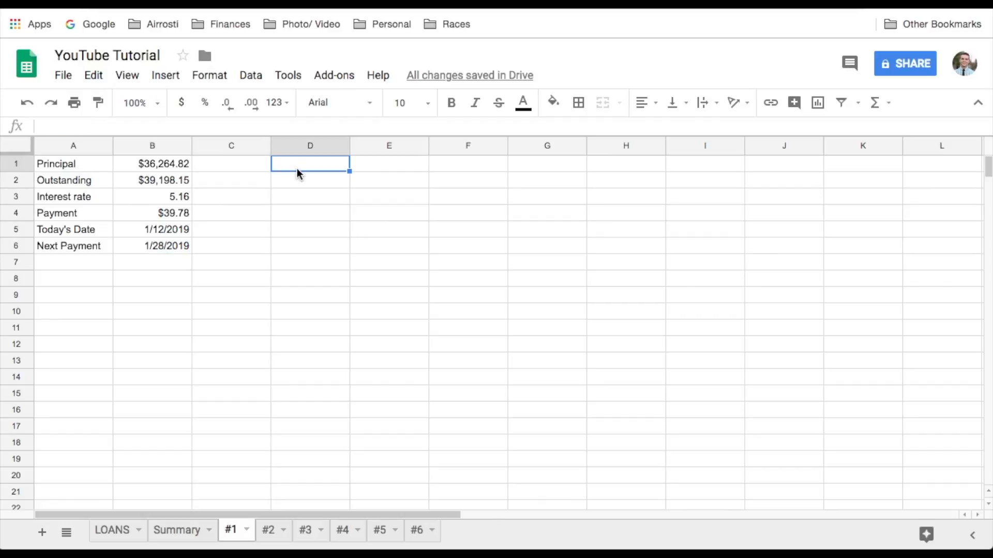
pyautogui.write('Date')
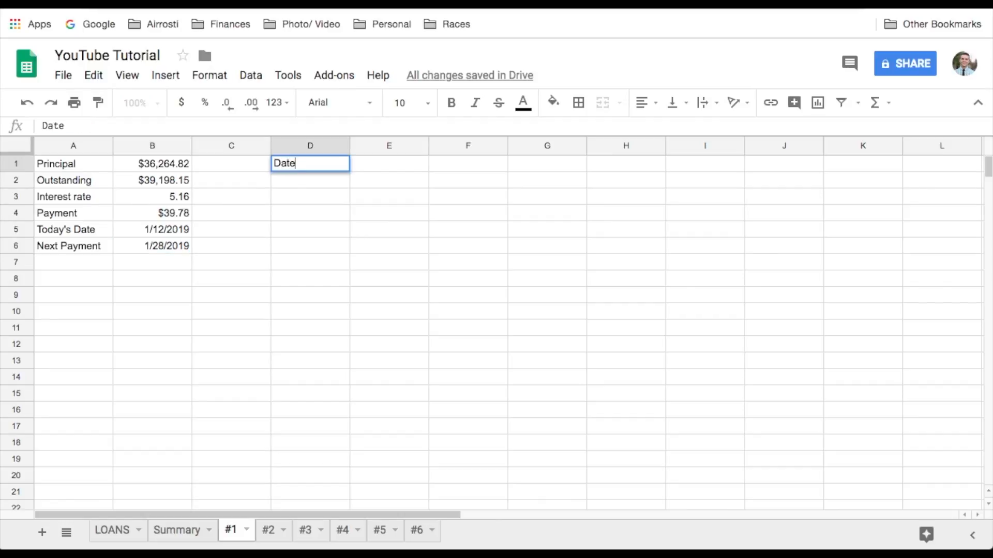
pyautogui.write(' Paid Off')
pyautogui.press('Return')
pyautogui.write('Tiem')
pyautogui.press('BackSpace')
pyautogui.press('BackSpace')
pyautogui.write('me')
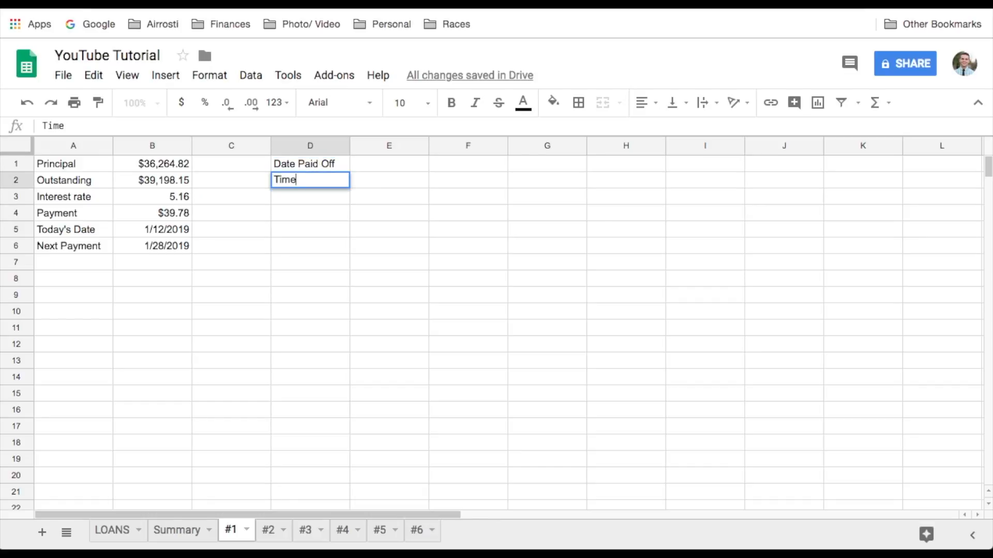
pyautogui.write(' it took to Paym')
pyautogui.press('BackSpace')
pyautogui.write('off')
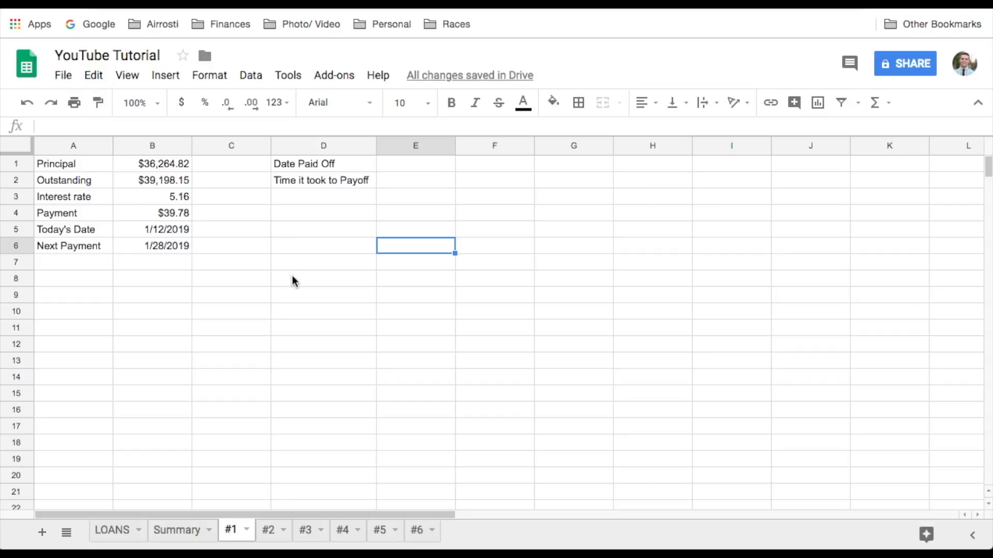
# Enter the column heading "Extra Payment" in D7 of sheet #1.
pyautogui.click(306, 269)
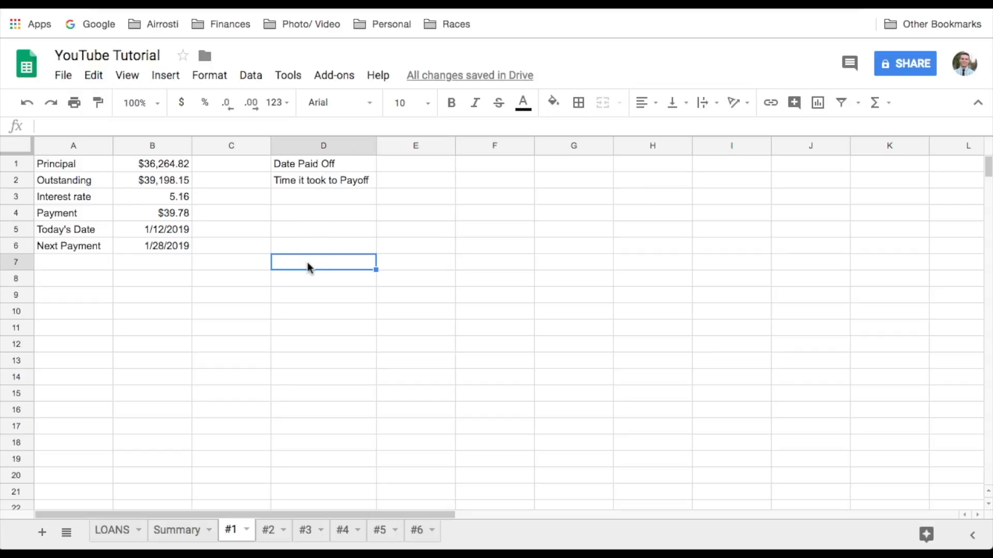
pyautogui.write('Extra ')
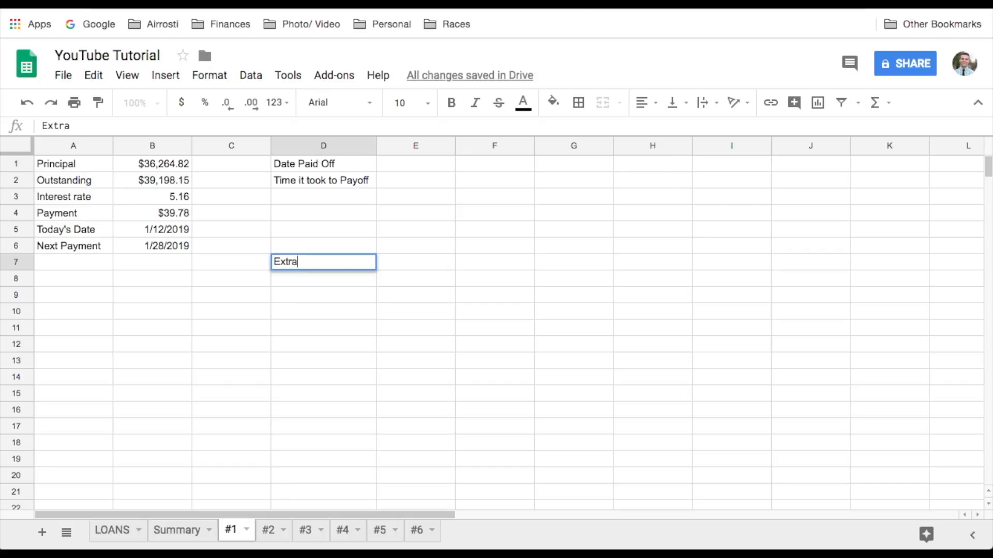
pyautogui.write('Payment')
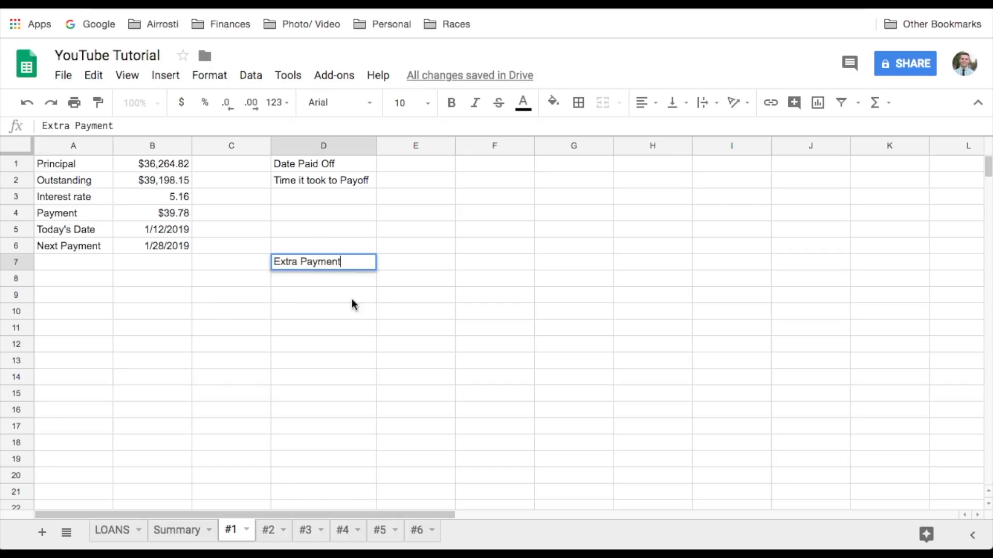
# Set the first payment date in A8 to the Next Payment date with the formula =B6.
pyautogui.click(72, 279)
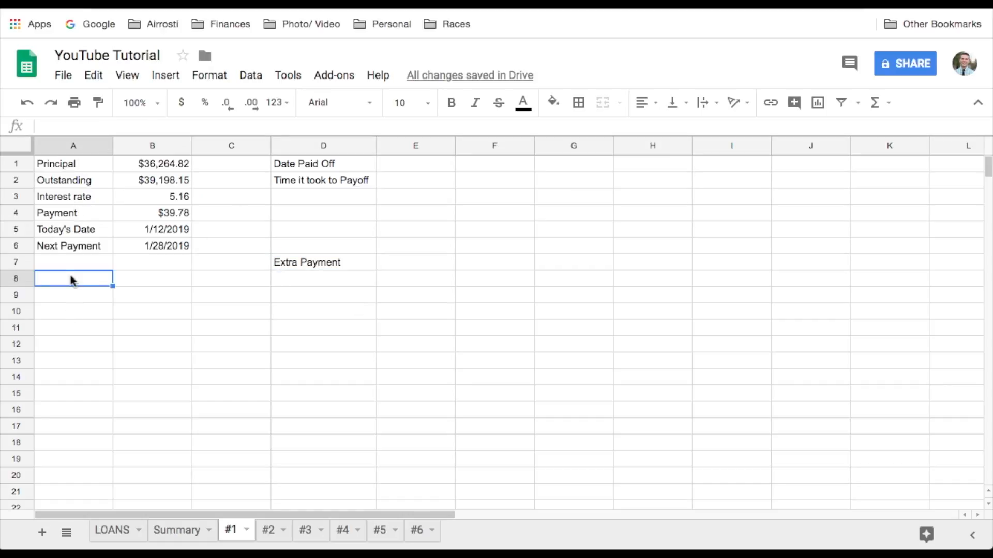
pyautogui.write('=')
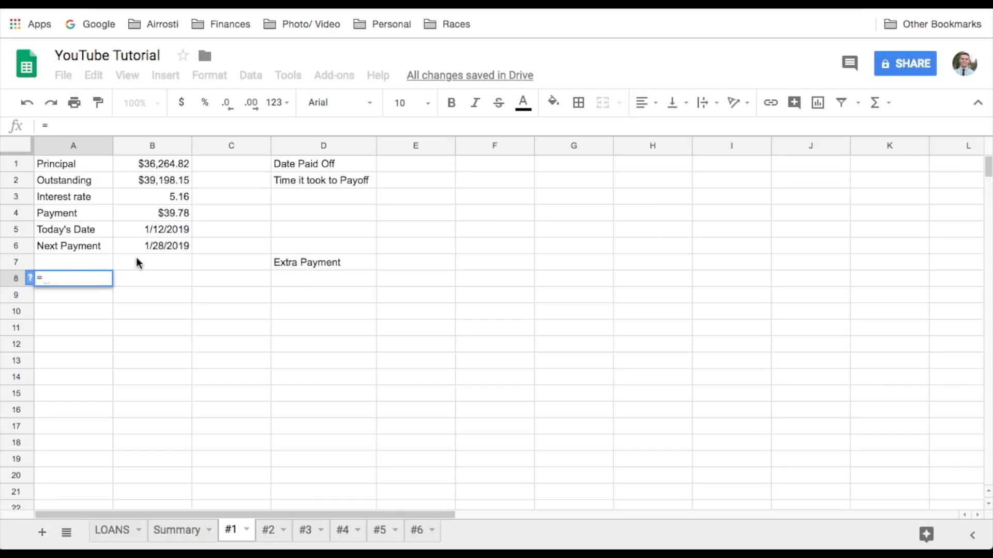
pyautogui.click(152, 247)
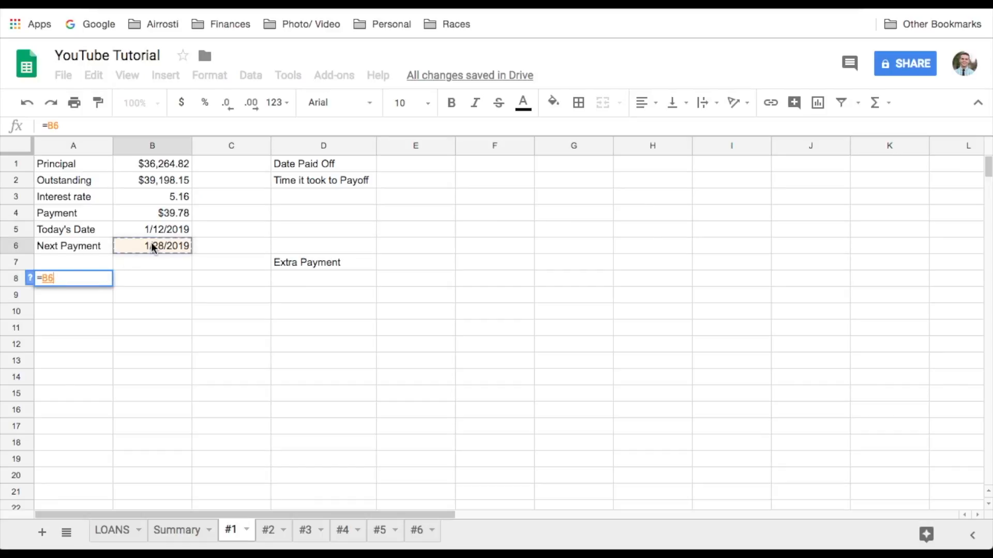
pyautogui.press('Return')
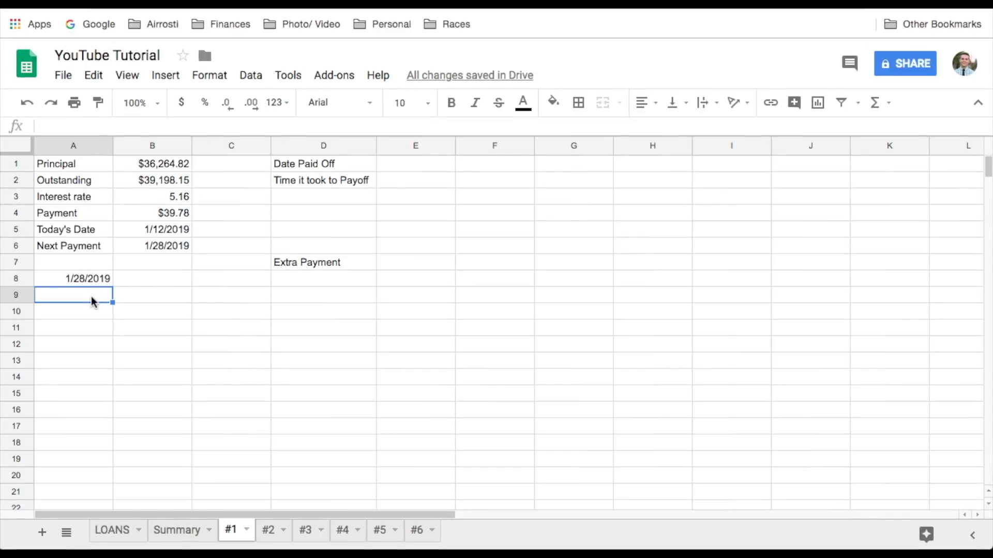
# Calculate the following month's payment date in A9 with the formula =date(year(A8),month(A8)+1,day(A8)).
pyautogui.write('=date(year')
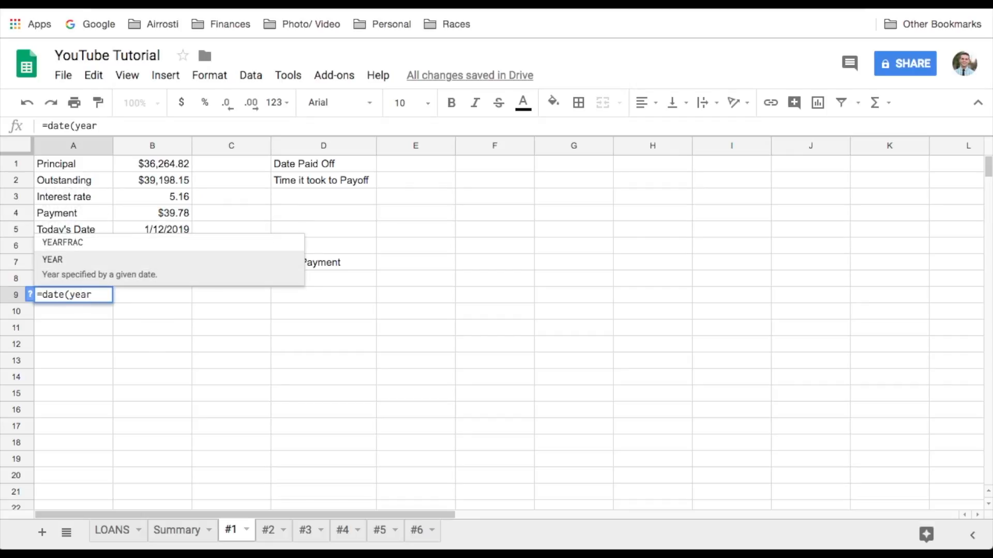
pyautogui.write('(')
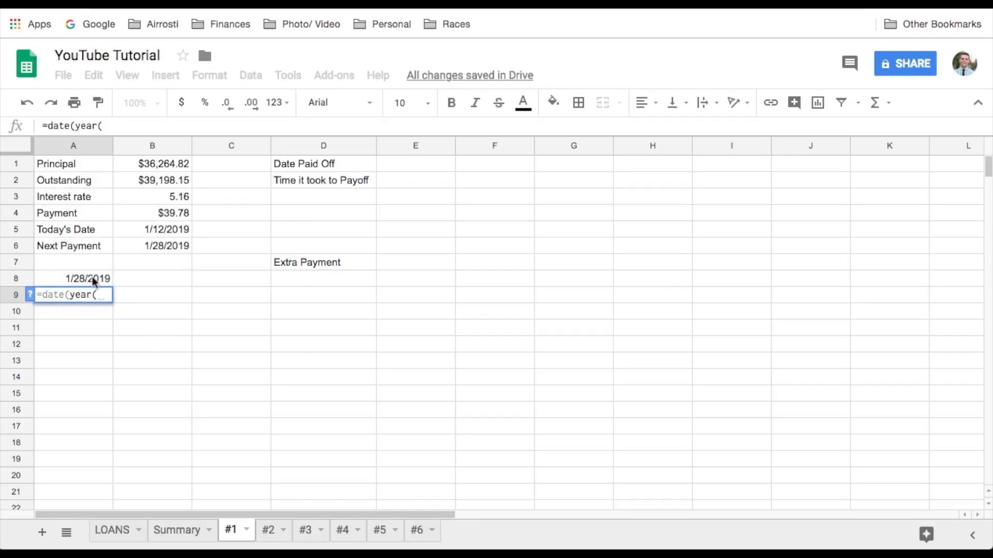
pyautogui.click(94, 281)
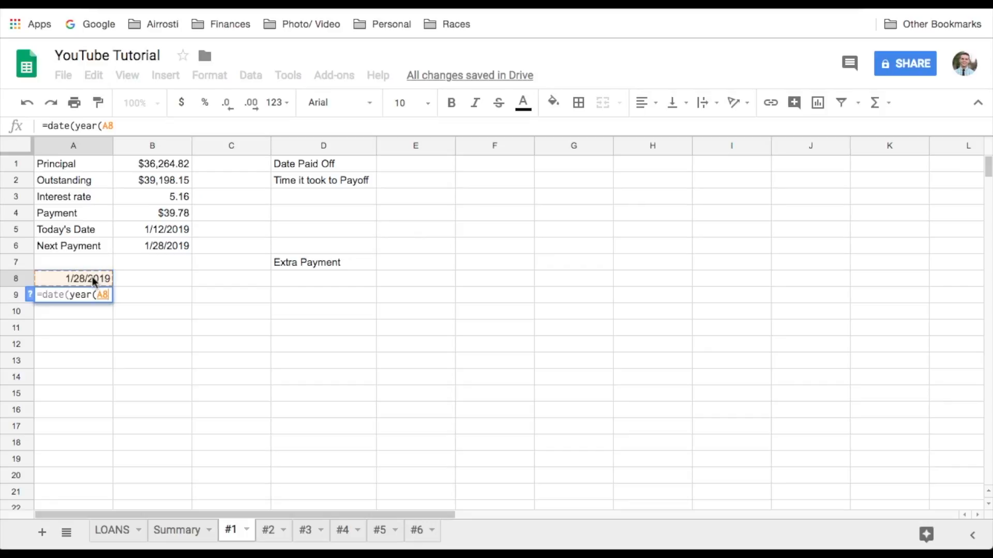
pyautogui.write('),')
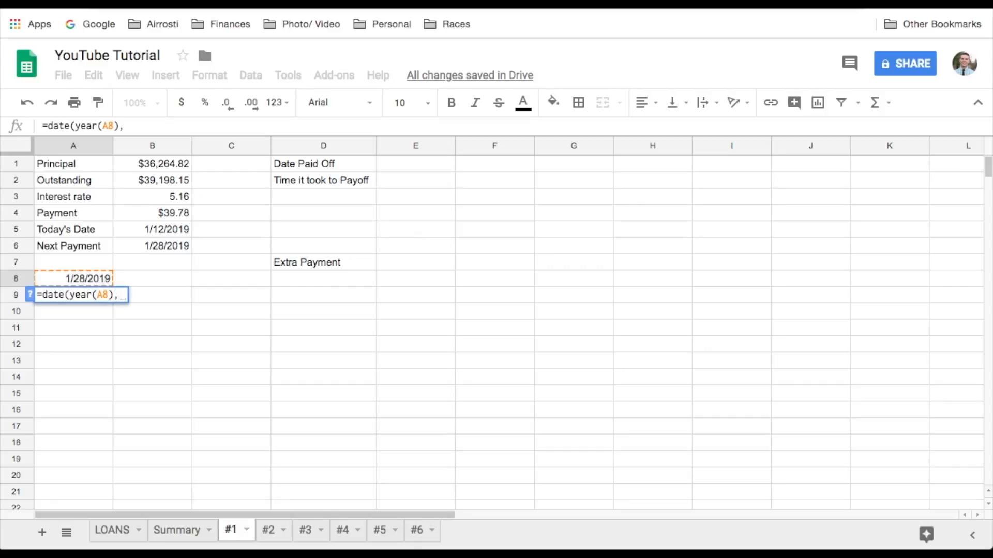
pyautogui.write('month(')
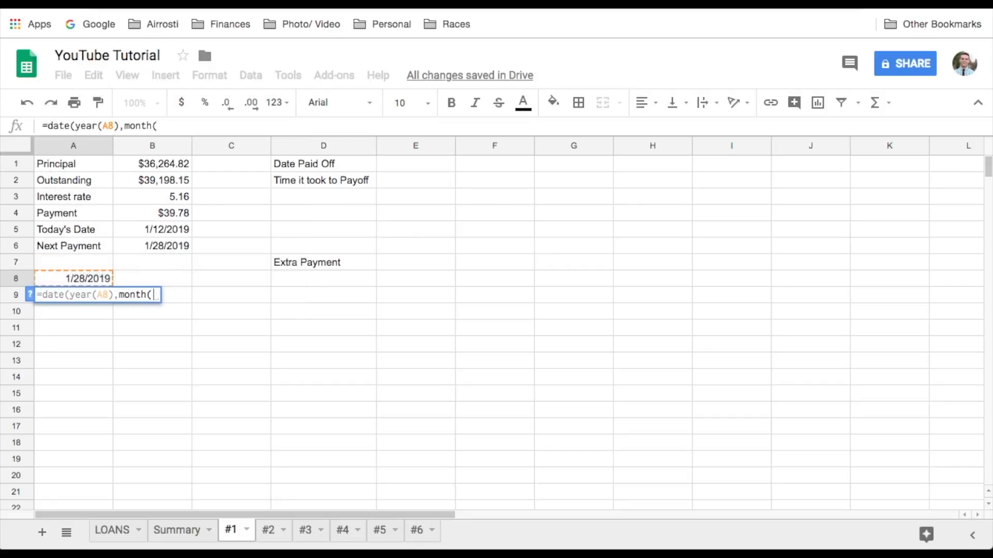
pyautogui.click(71, 280)
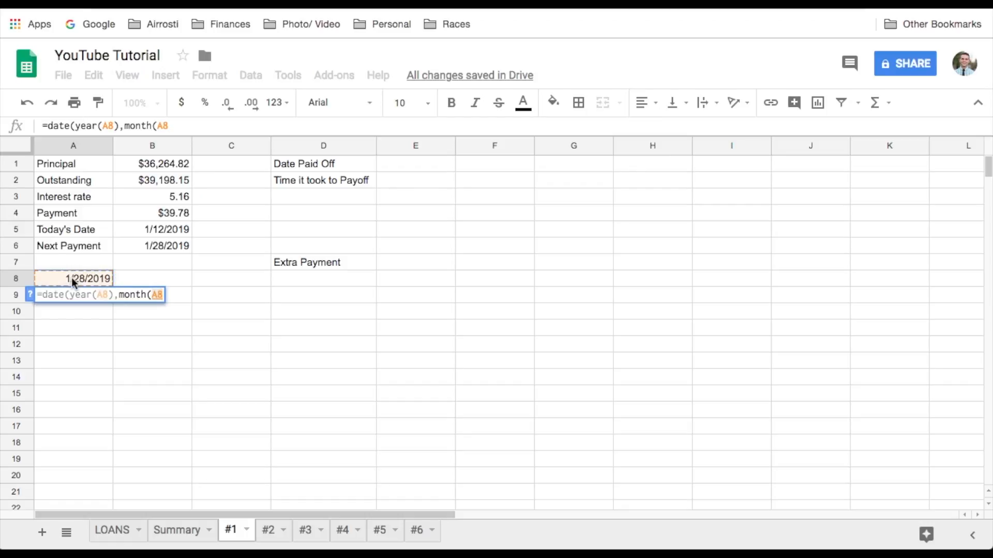
pyautogui.write(')')
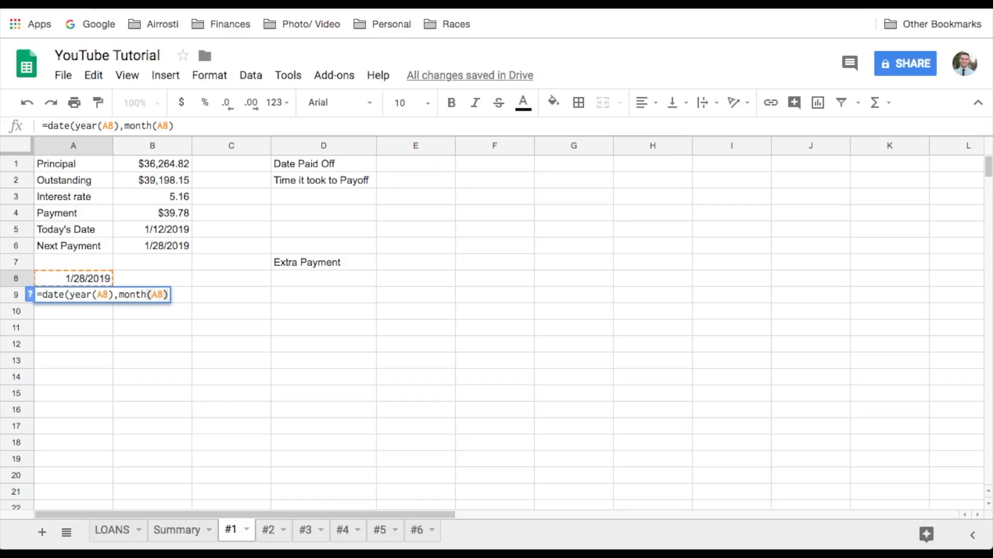
pyautogui.write('+1, ')
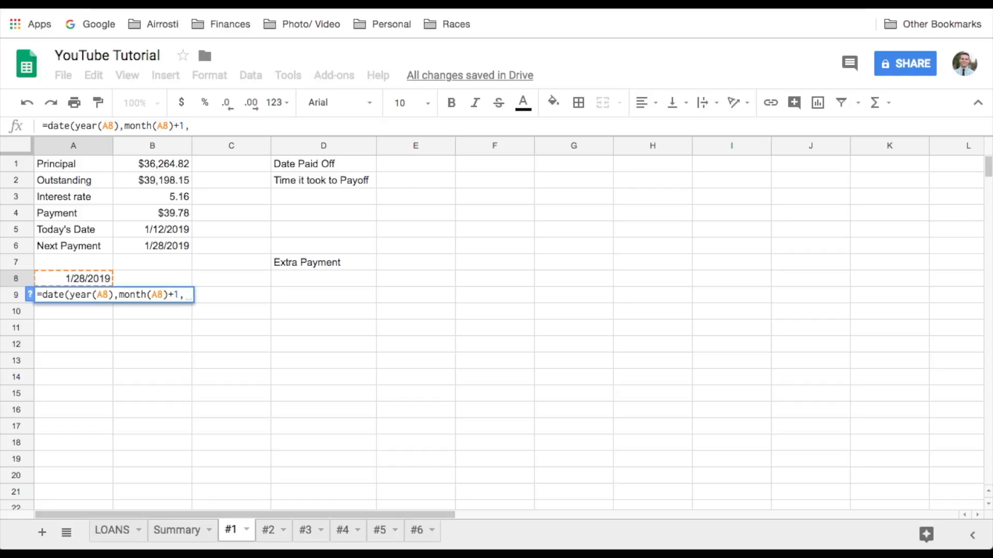
pyautogui.write('day(')
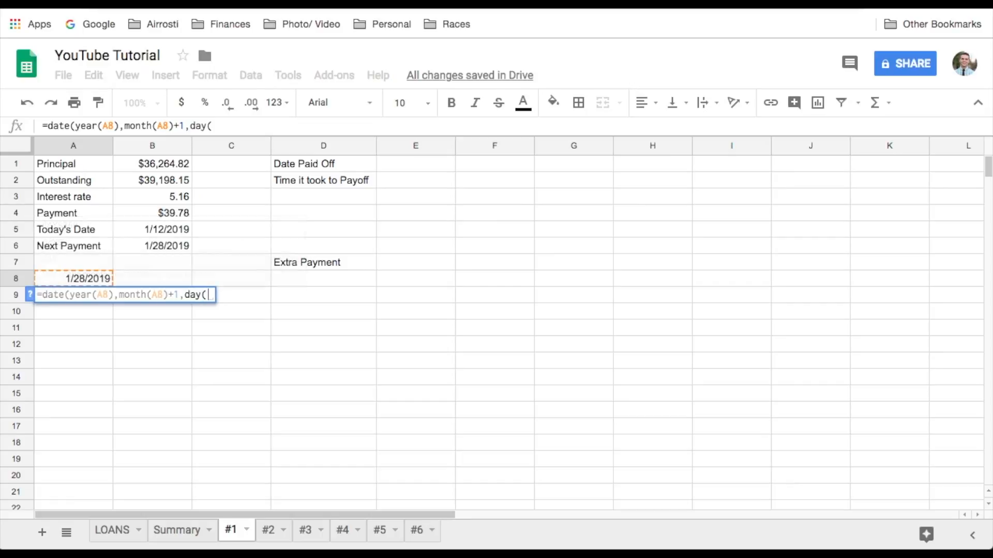
pyautogui.click(57, 280)
pyautogui.write('))')
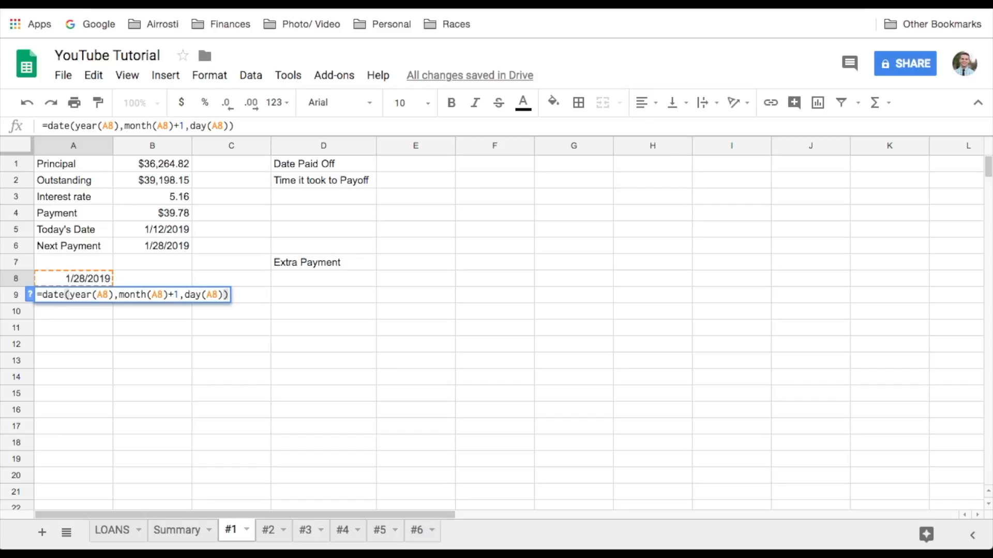
pyautogui.press('Return')
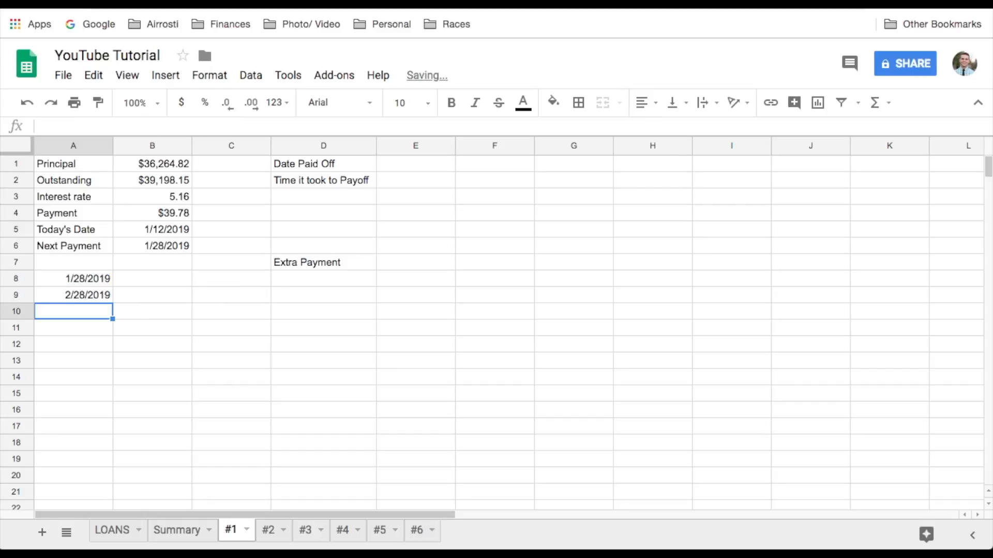
# Fill the monthly date formula from A9 down column A to row 296.
pyautogui.click(98, 298)
pyautogui.click(101, 308)
pyautogui.click(102, 297)
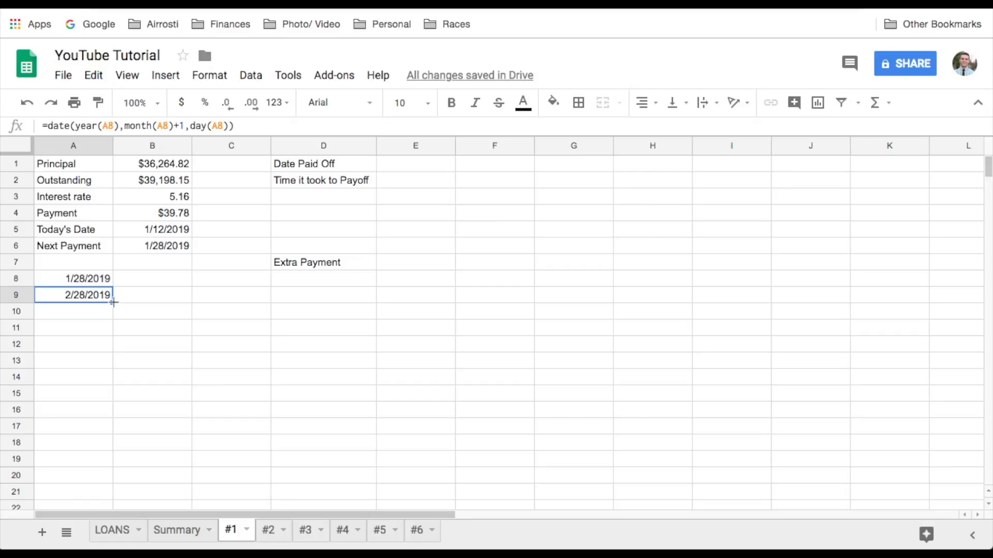
pyautogui.moveTo(113, 302); pyautogui.dragTo(107, 541)
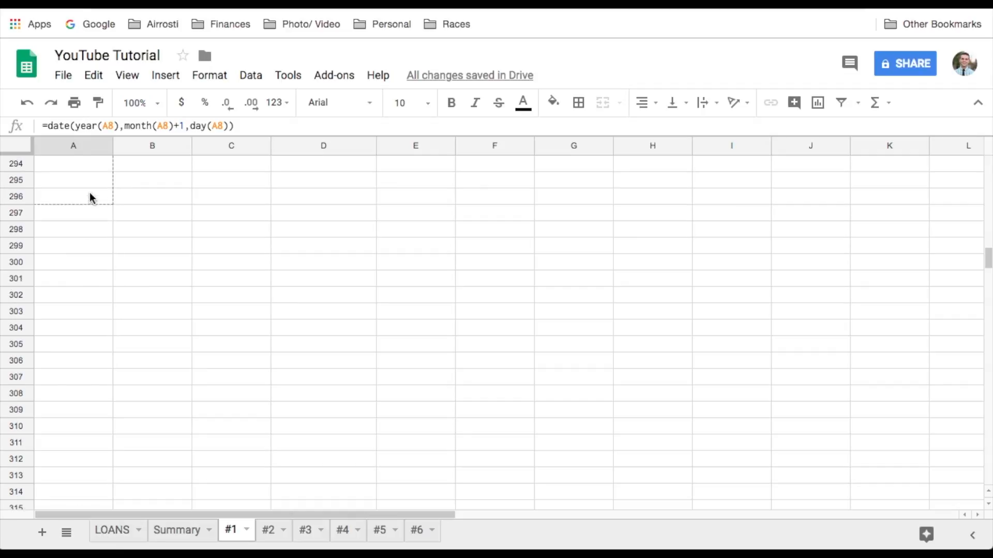
pyautogui.moveTo(89, 193); pyautogui.dragTo(89, 193)
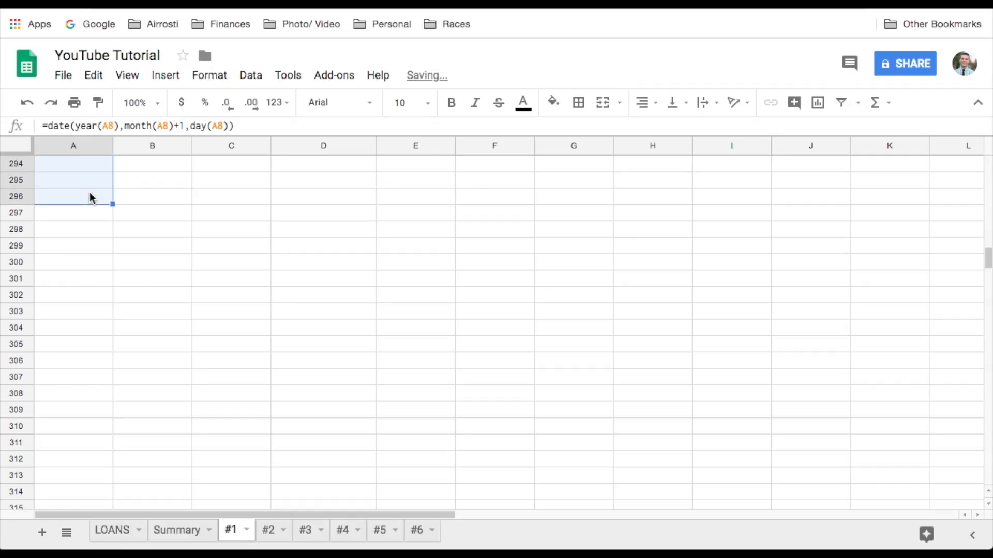
pyautogui.scroll(1, 109, 315)
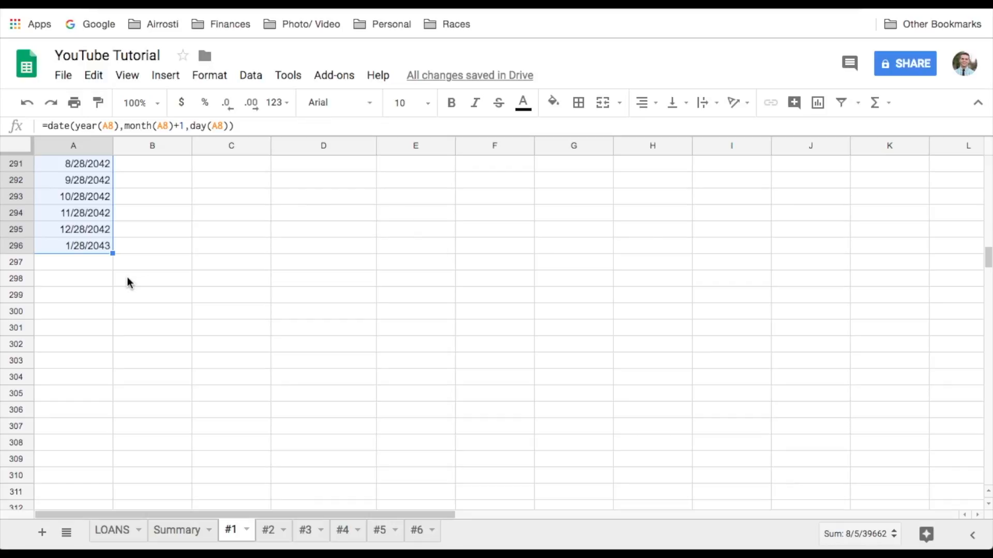
pyautogui.hotkey('ctrl', 'Up')
pyautogui.scroll(2, 155, 290)
# Switch to the Google Docs notes and examine the loan definitions, balance formula and cell-reference version, comparing them with sheet #1 in Google Sheets.
pyautogui.click(155, 290)
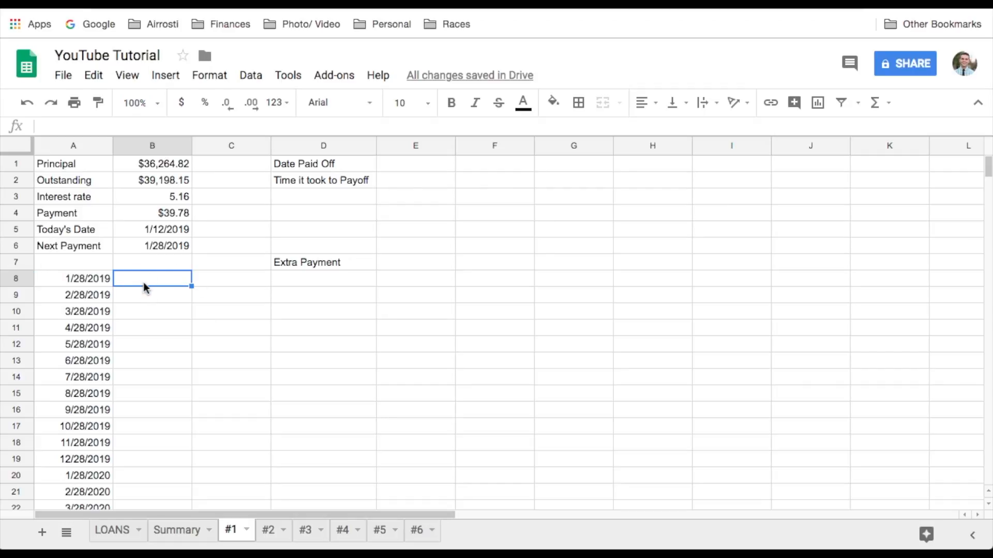
pyautogui.write('=')
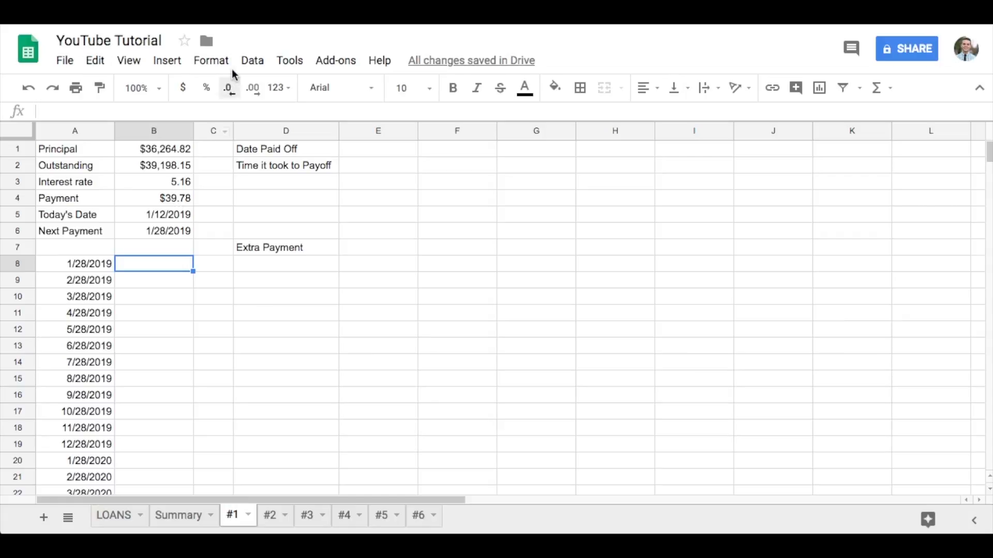
pyautogui.click(248, 8)
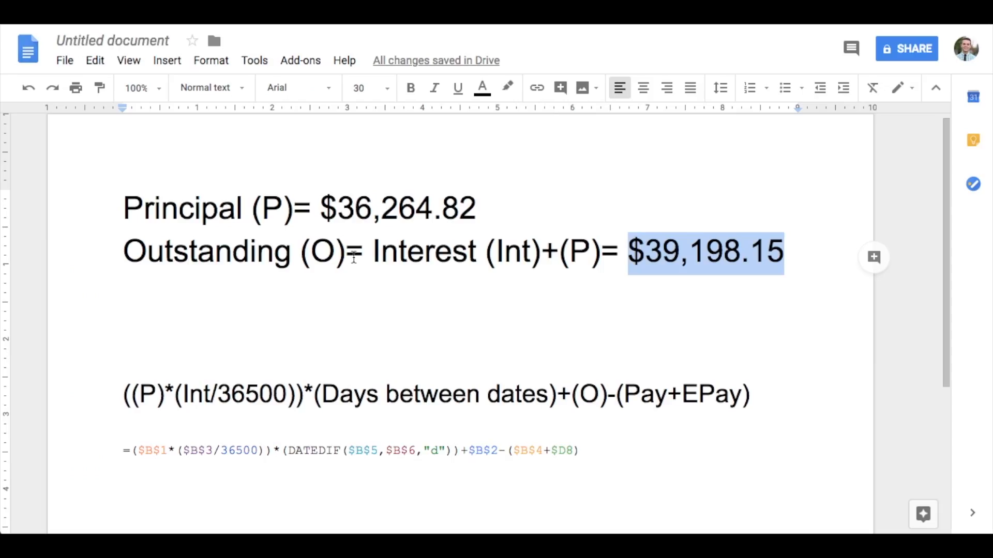
pyautogui.moveTo(140, 206); pyautogui.dragTo(311, 213)
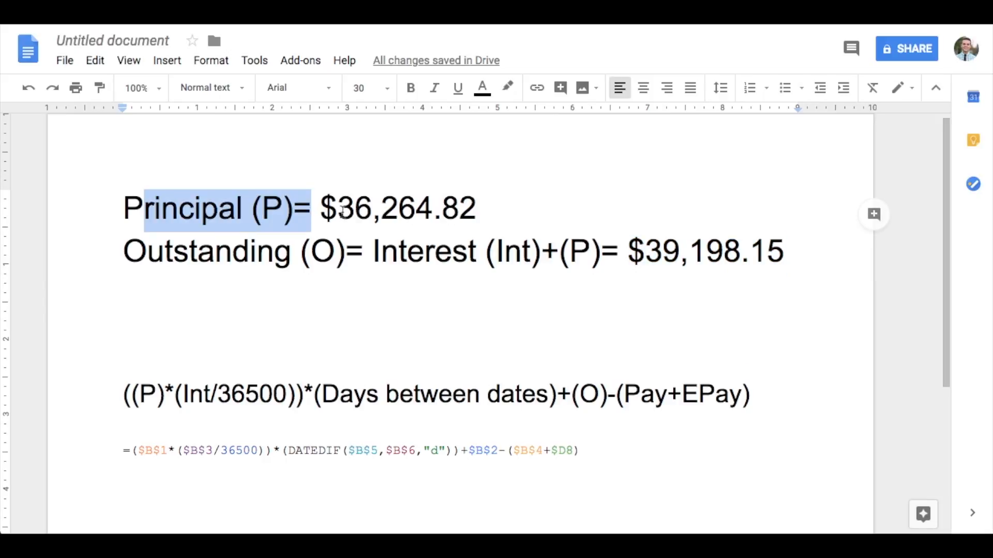
pyautogui.click(435, 217)
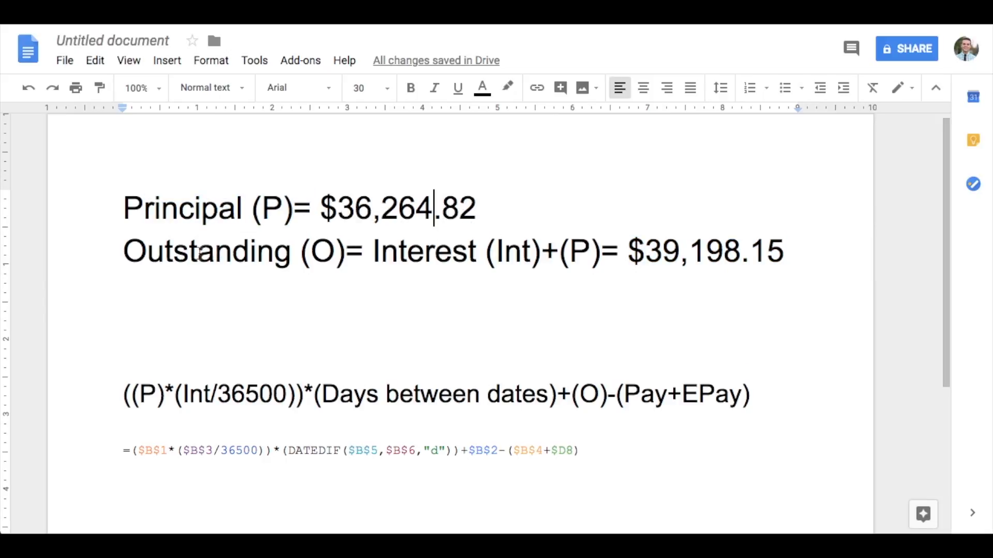
pyautogui.moveTo(127, 242); pyautogui.dragTo(305, 251)
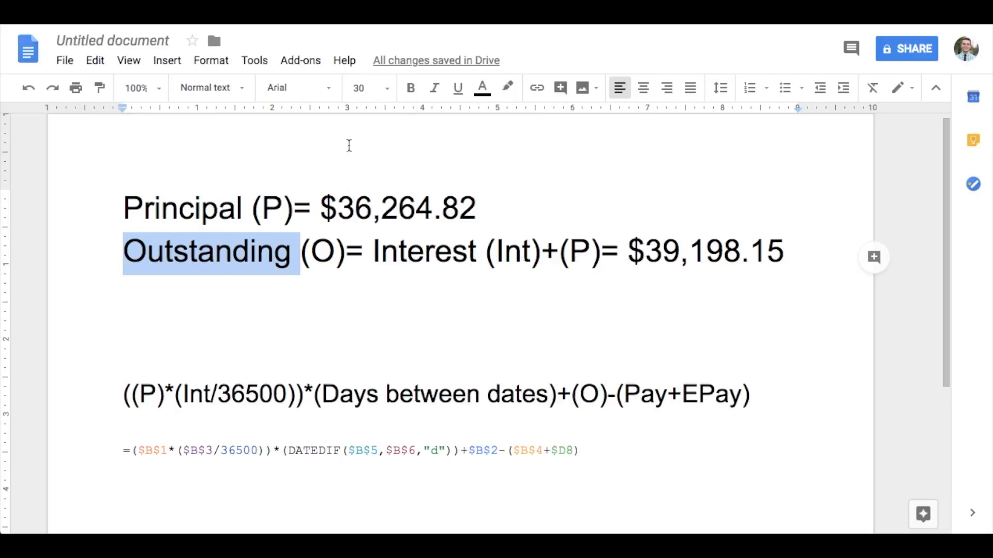
pyautogui.click(389, 346)
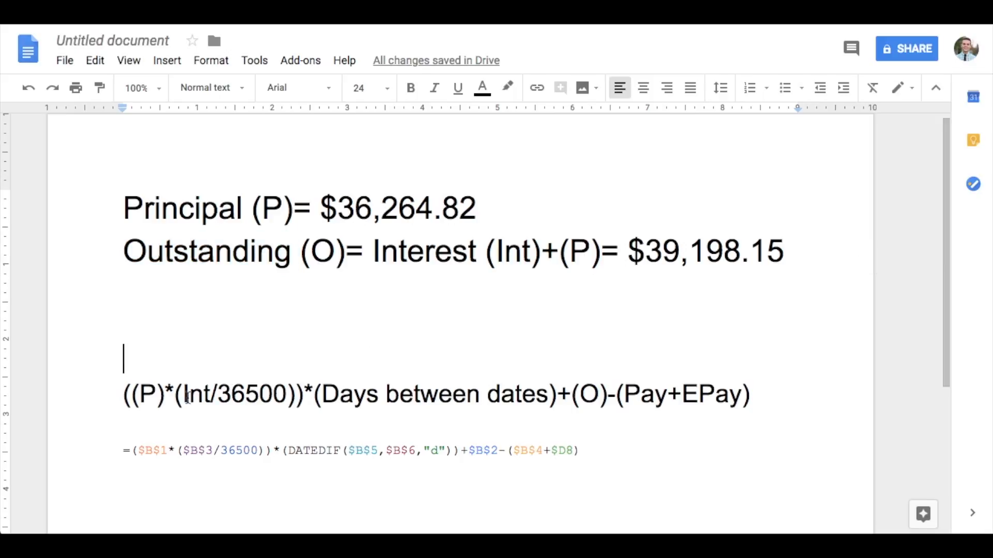
pyautogui.moveTo(140, 396); pyautogui.dragTo(155, 396)
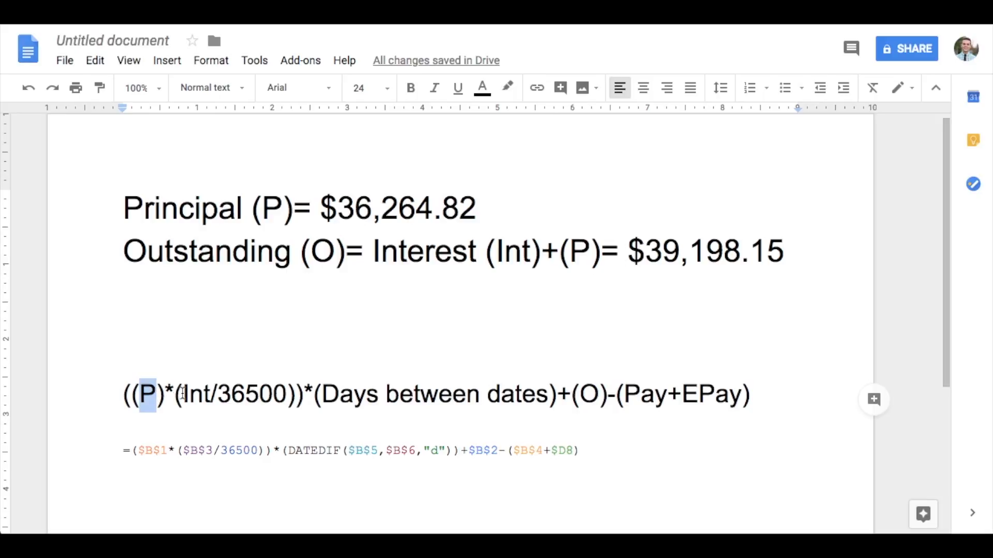
pyautogui.click(294, 14)
pyautogui.moveTo(636, 260); pyautogui.dragTo(782, 253)
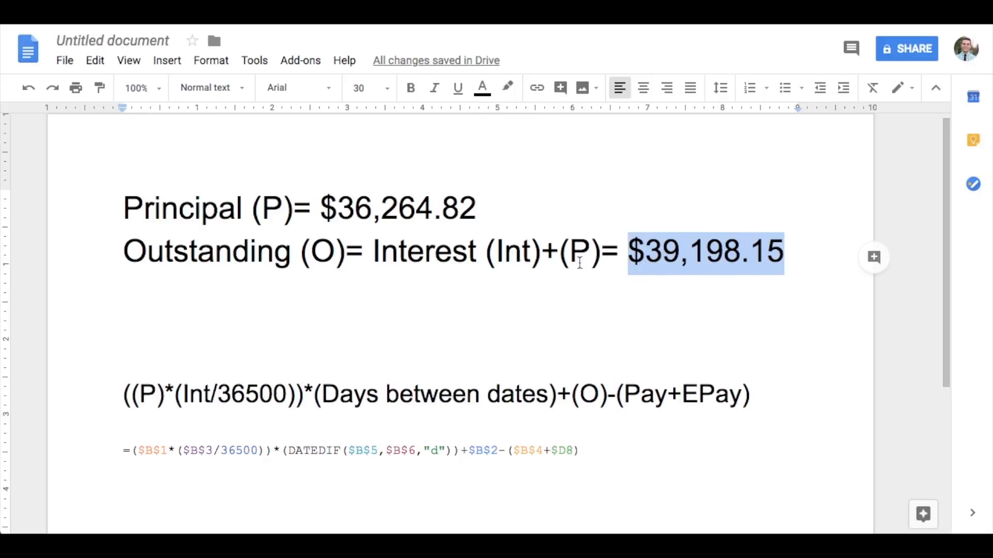
pyautogui.moveTo(622, 403); pyautogui.dragTo(667, 402)
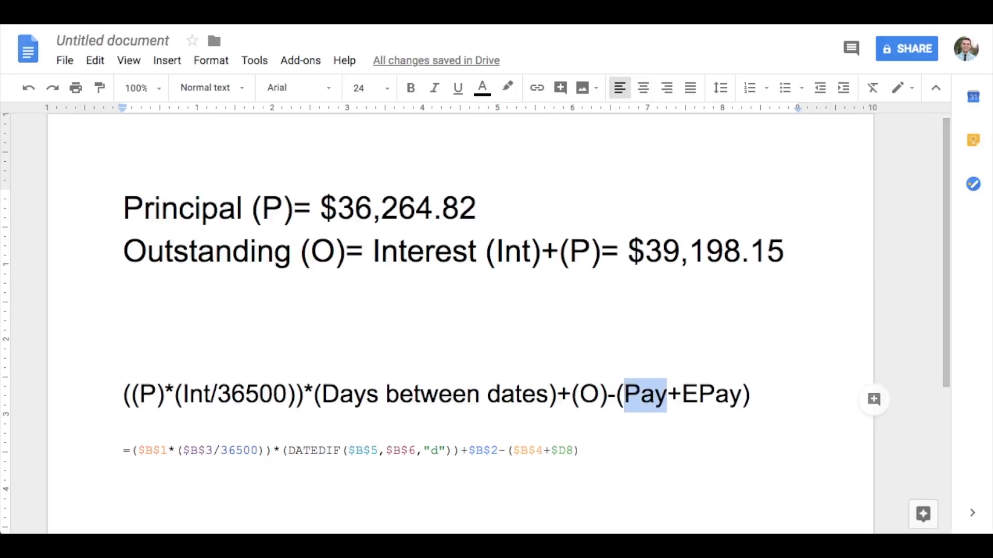
pyautogui.click(303, 16)
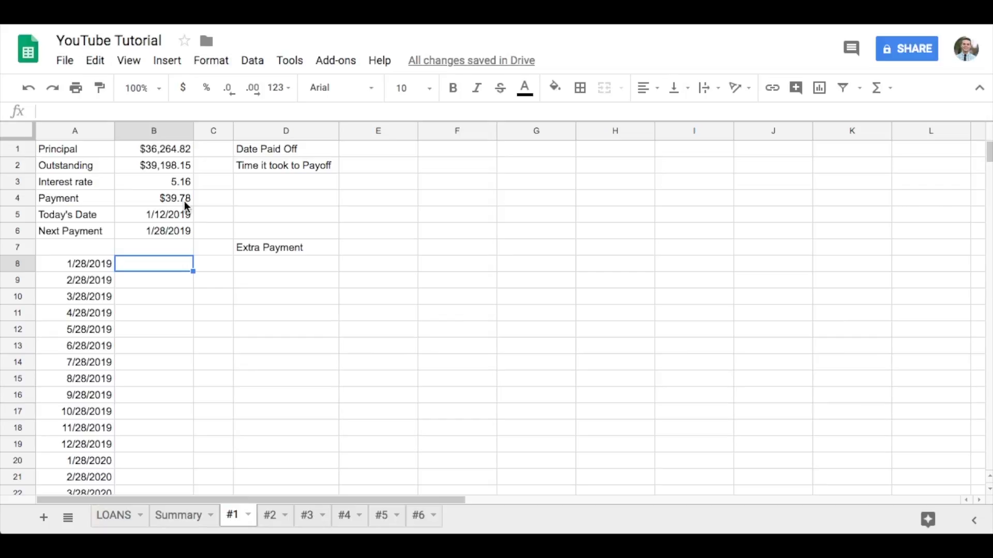
pyautogui.click(254, 268)
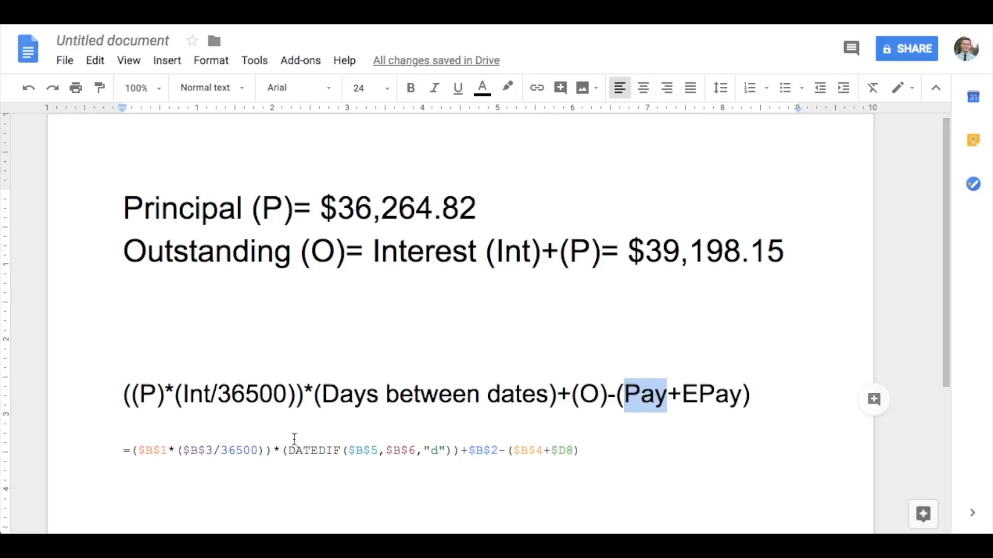
pyautogui.moveTo(124, 453); pyautogui.dragTo(580, 457)
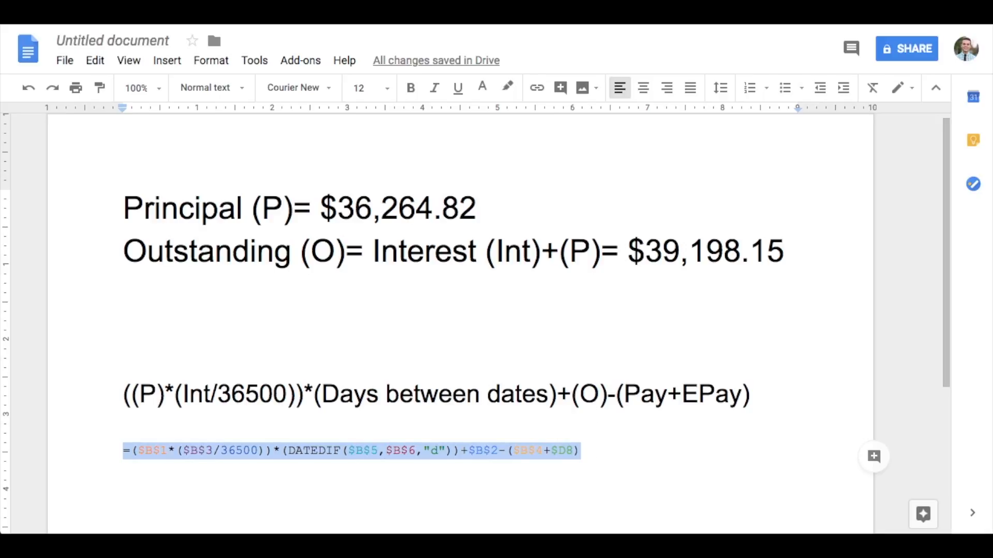
pyautogui.hotkey('ctrl', 'Tab')
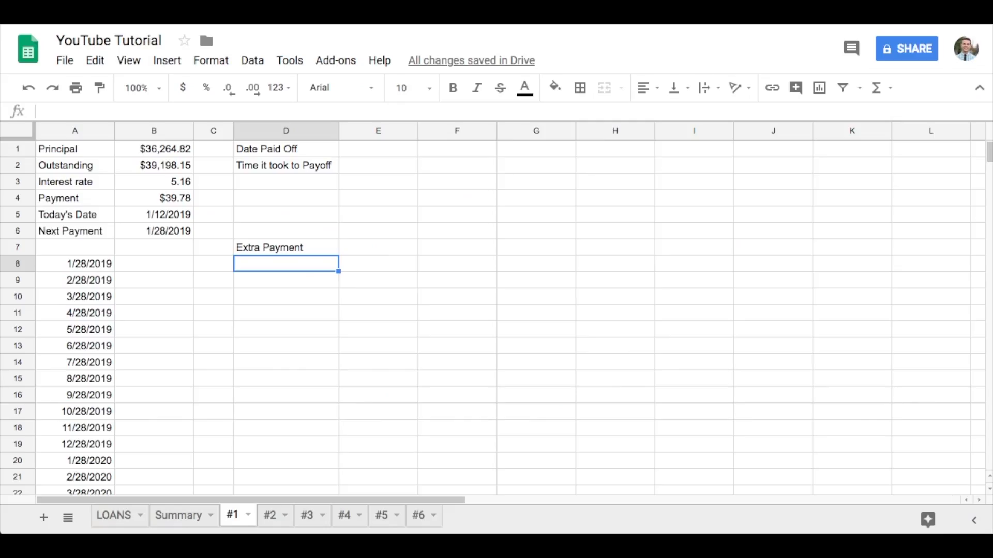
# Begin the balance formula in B8 of sheet #1 with the daily interest term =($B$1*($B$3/36500))*.
pyautogui.click(132, 264)
pyautogui.write('=')
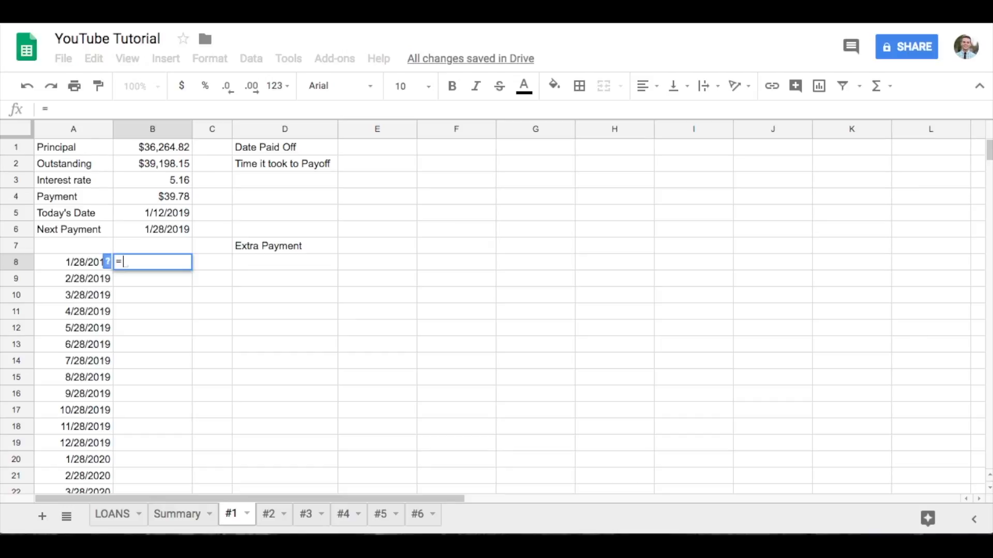
pyautogui.write('(')
pyautogui.click(161, 149)
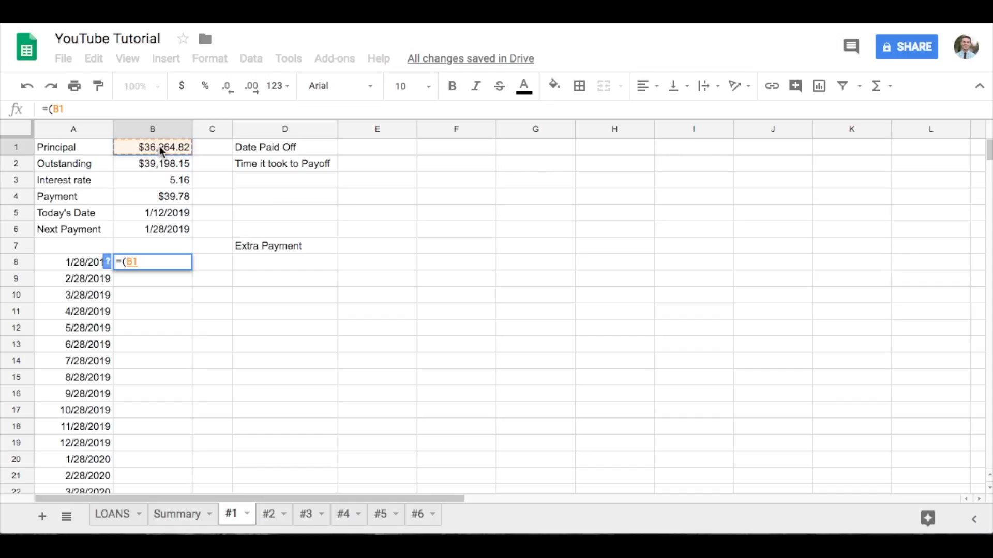
pyautogui.press('F4')
pyautogui.write('*(')
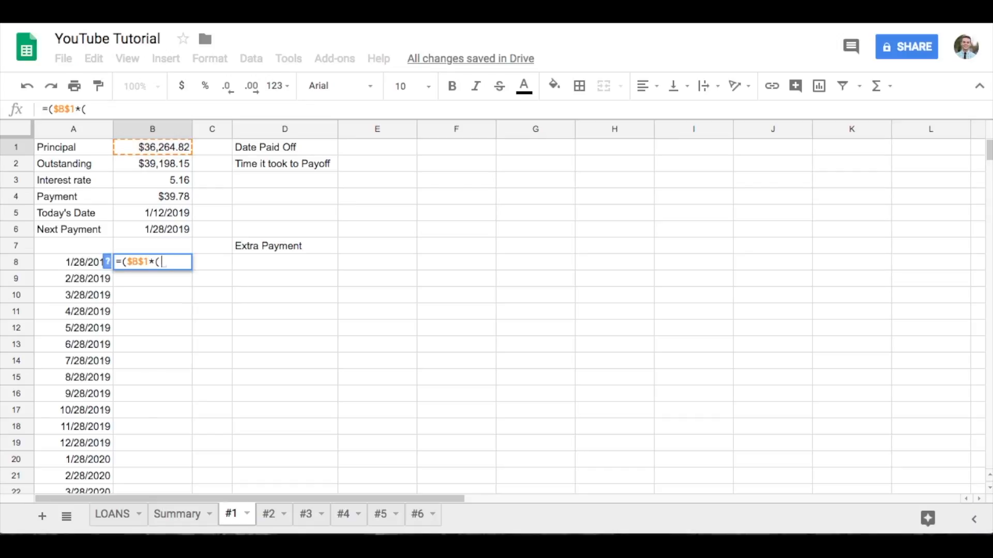
pyautogui.click(180, 189)
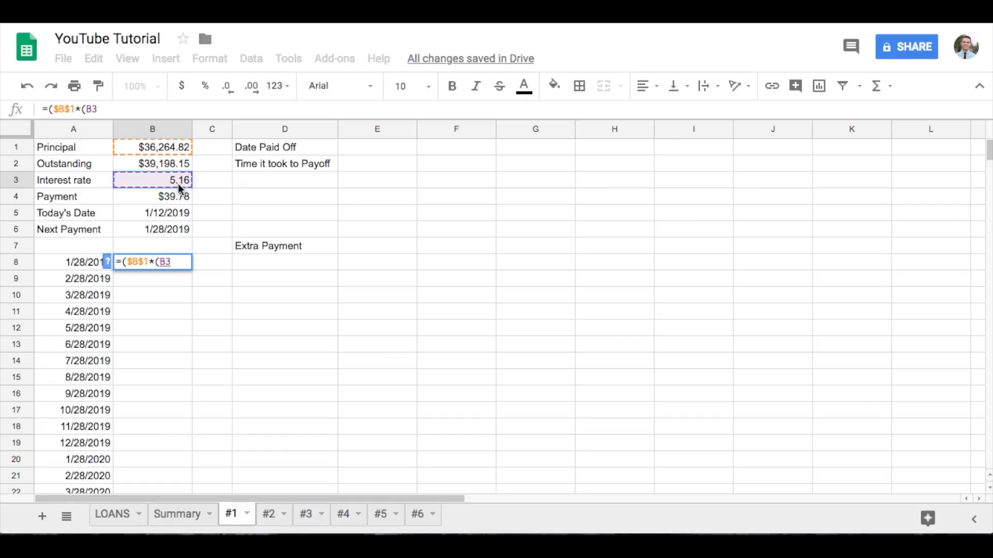
pyautogui.press('F4')
pyautogui.write('/')
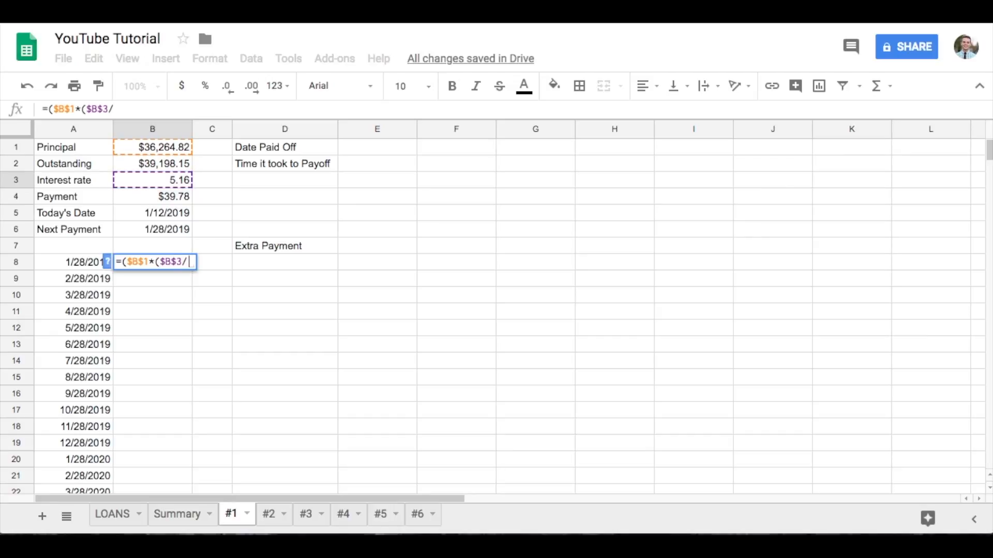
pyautogui.write('36500')
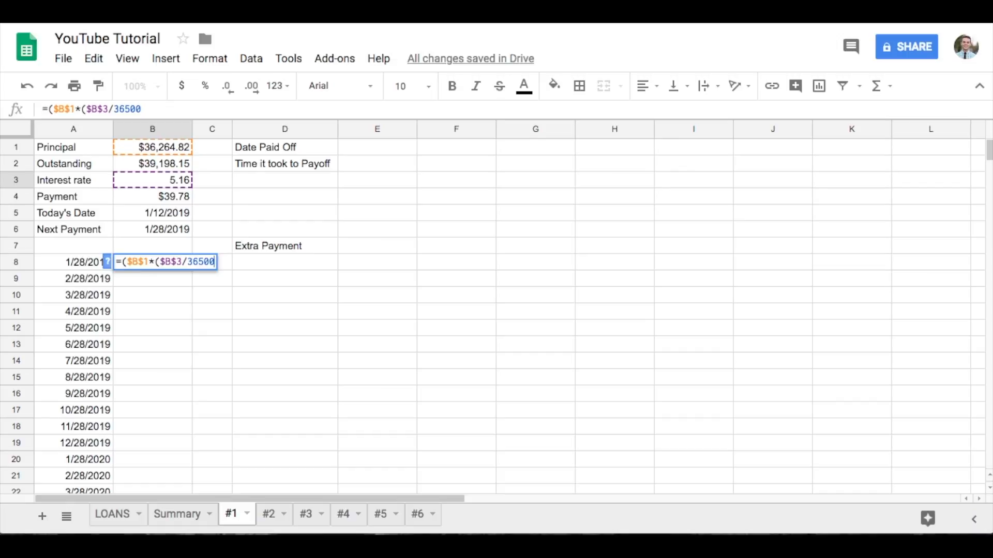
pyautogui.write('))*')
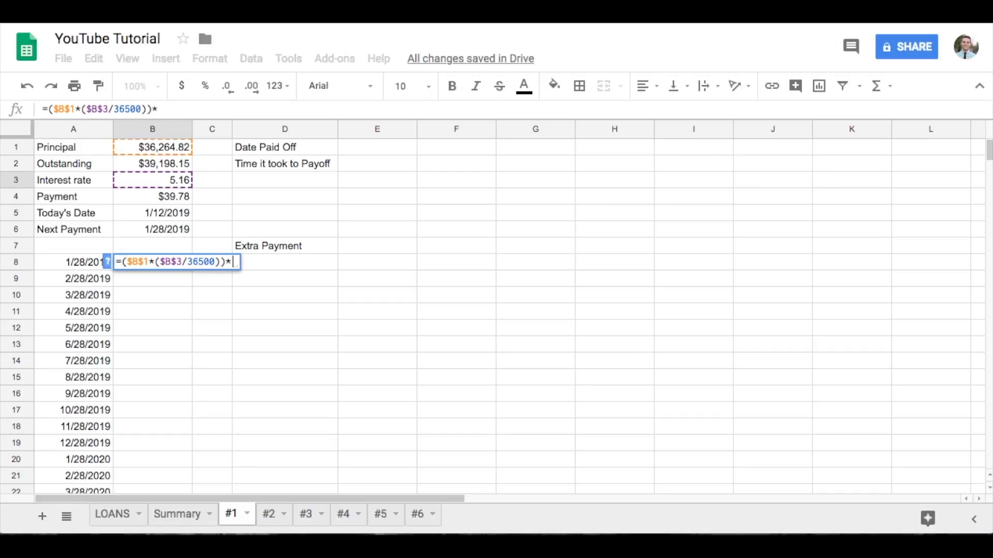
# Extend the B8 formula with the days between today's date and the next payment, (DATEDIF($B$5,$B$6,"d"))+.
pyautogui.write('(Date')
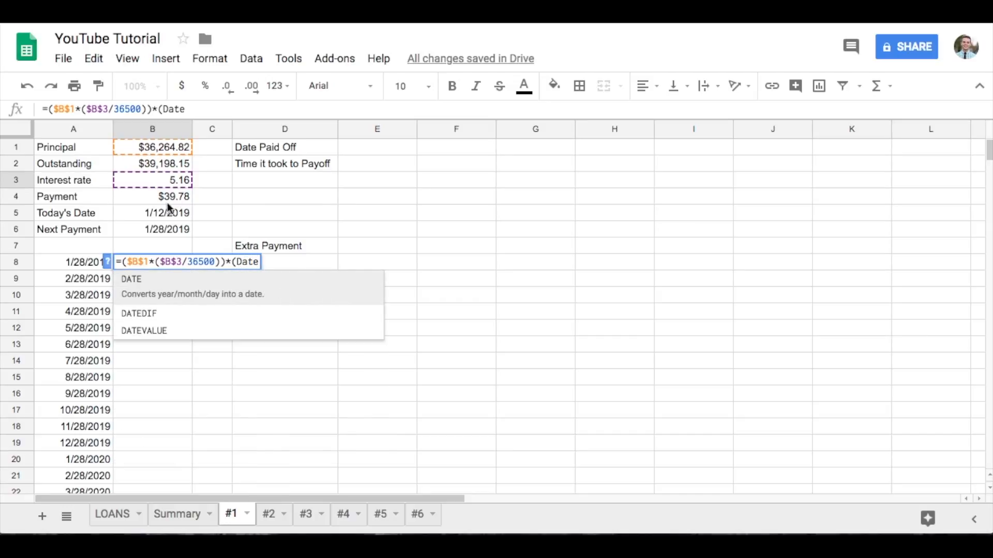
pyautogui.click(152, 312)
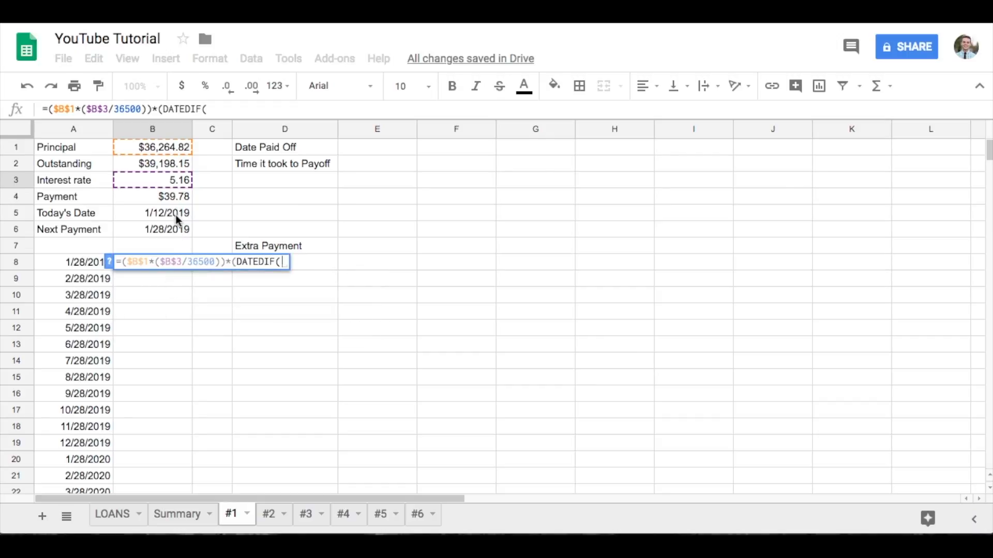
pyautogui.click(176, 215)
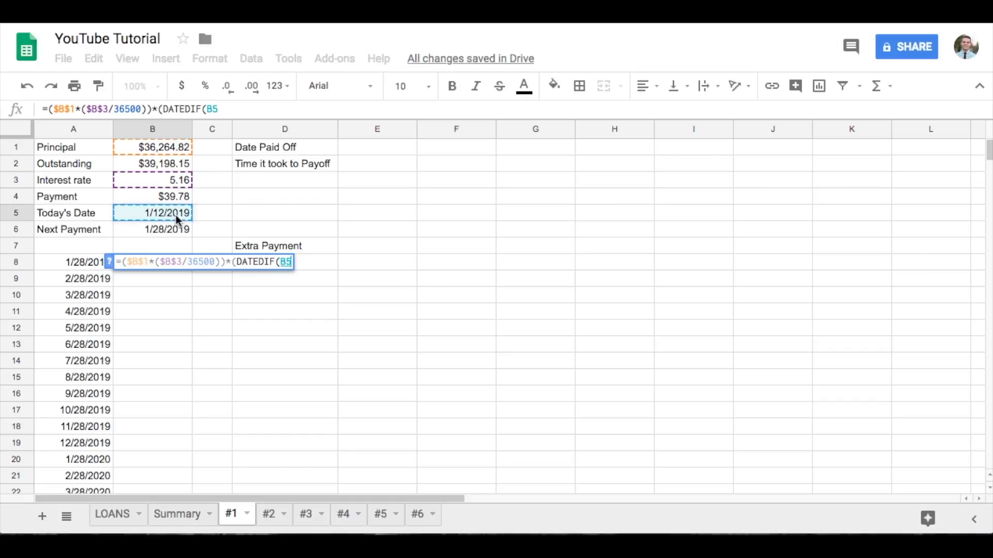
pyautogui.press('F4')
pyautogui.write(',')
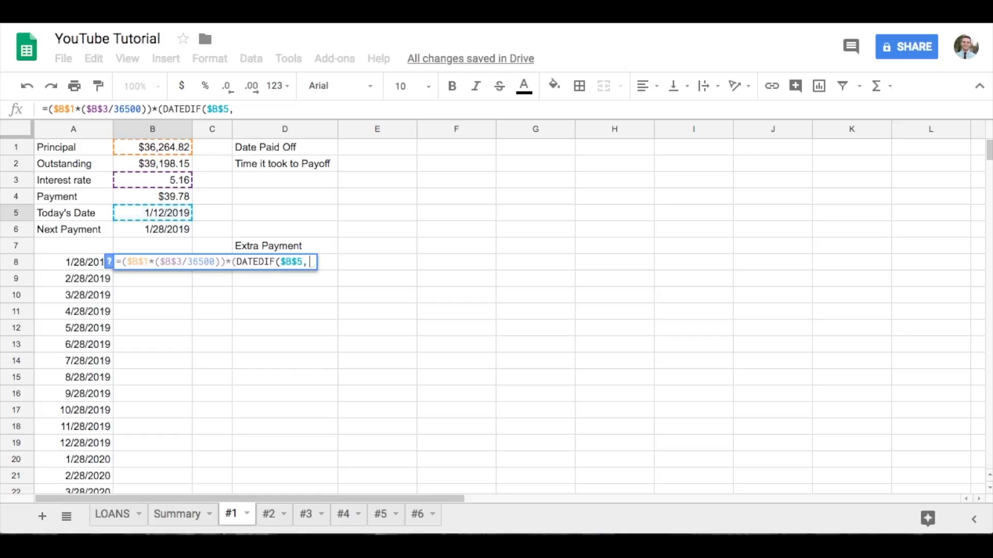
pyautogui.click(171, 230)
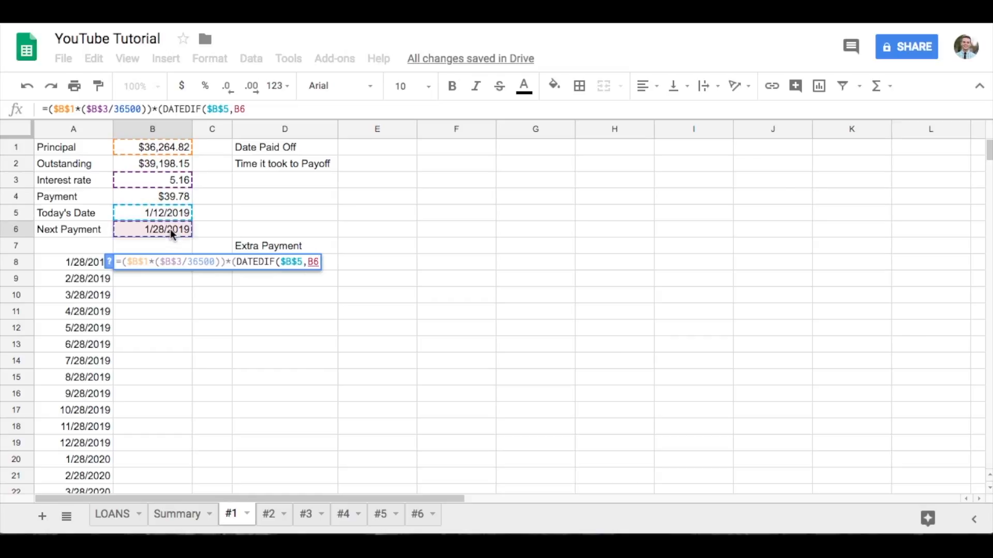
pyautogui.press('F4')
pyautogui.write(',"')
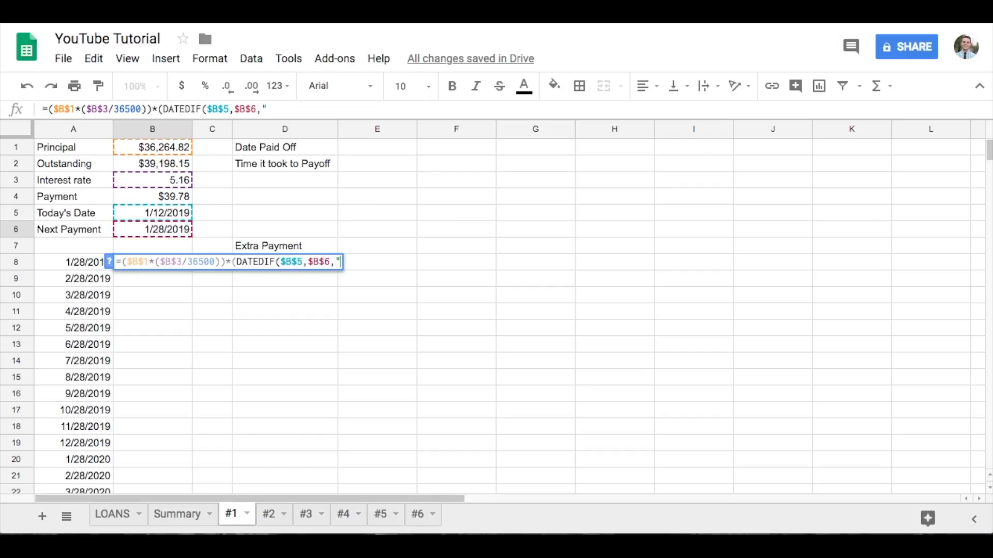
pyautogui.write('d")')
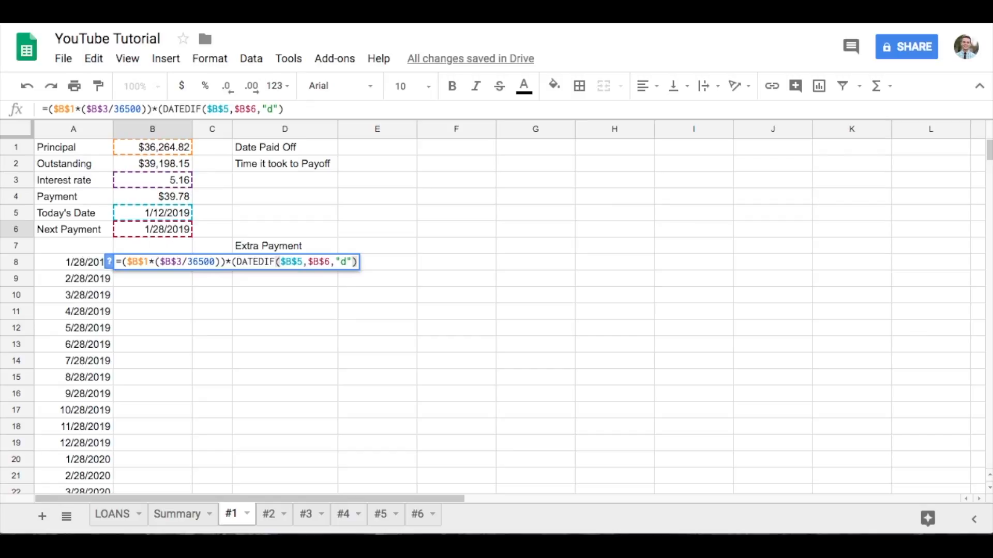
pyautogui.write(')+')
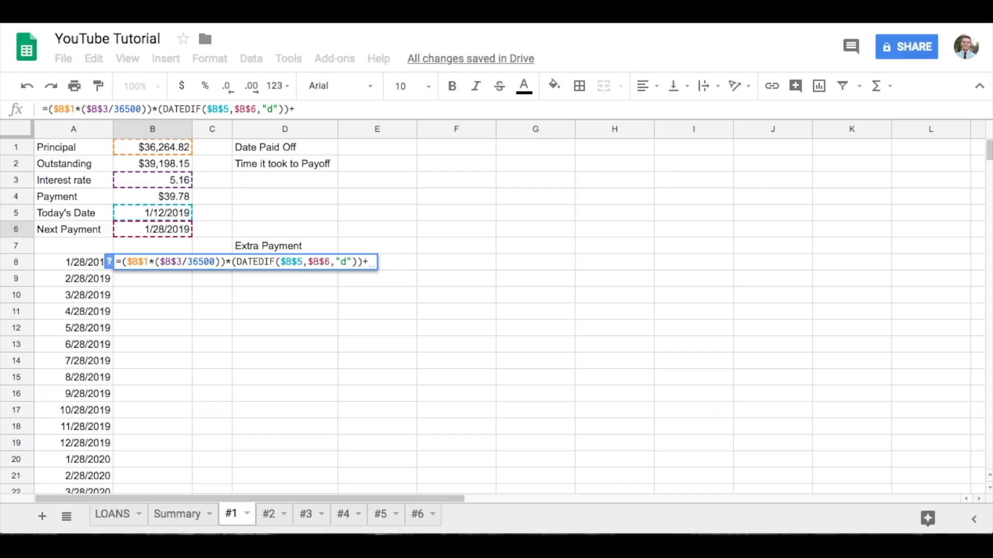
# Extend the B8 formula by adding the outstanding balance and subtracting the payment with absolute references, $B$2-($B$4.
pyautogui.click(153, 163)
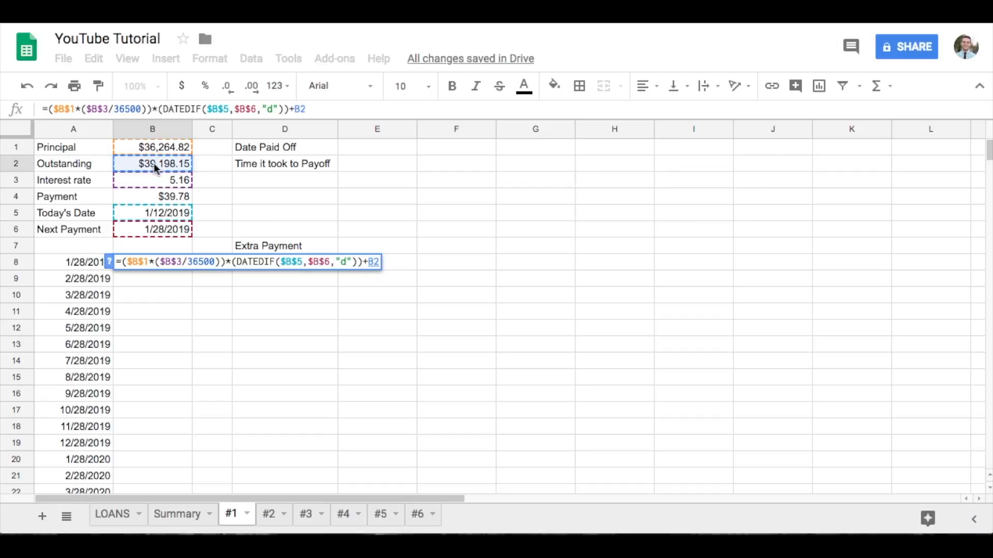
pyautogui.press('F4')
pyautogui.write('-')
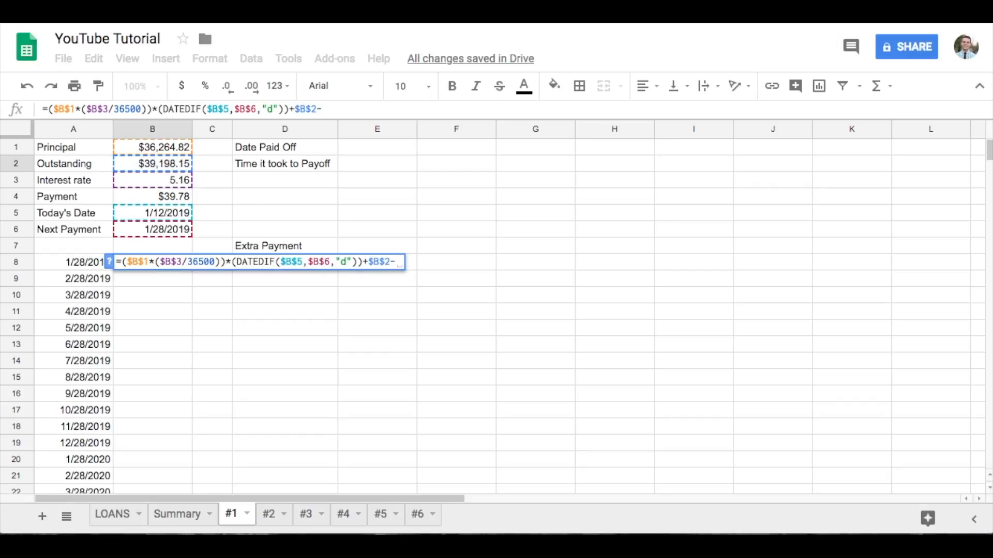
pyautogui.write('(')
pyautogui.click(170, 197)
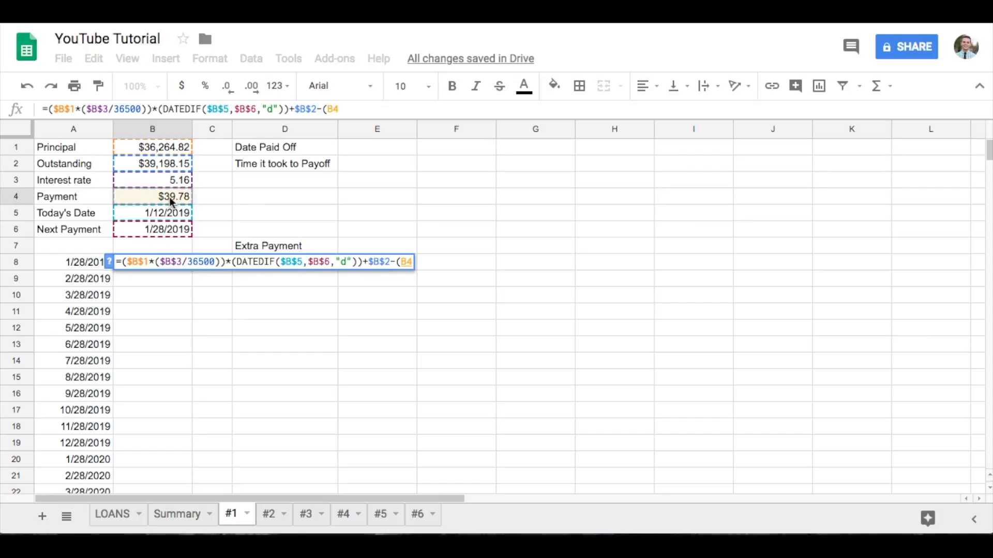
pyautogui.press('F4')
# Complete the B8 formula by adding the extra payment cell with a locked column, +$D8), and enter it.
pyautogui.scroll(-2, 310, 233)
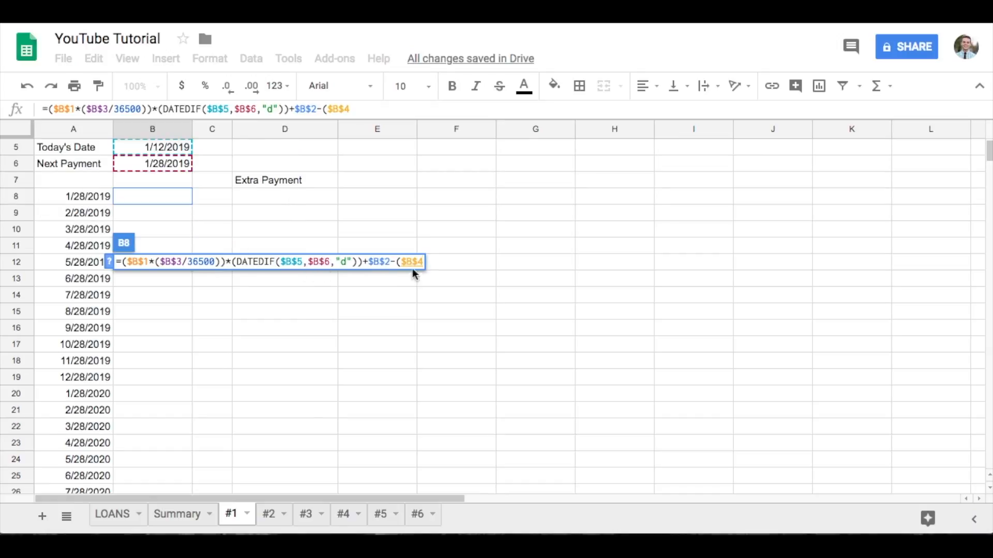
pyautogui.click(367, 111)
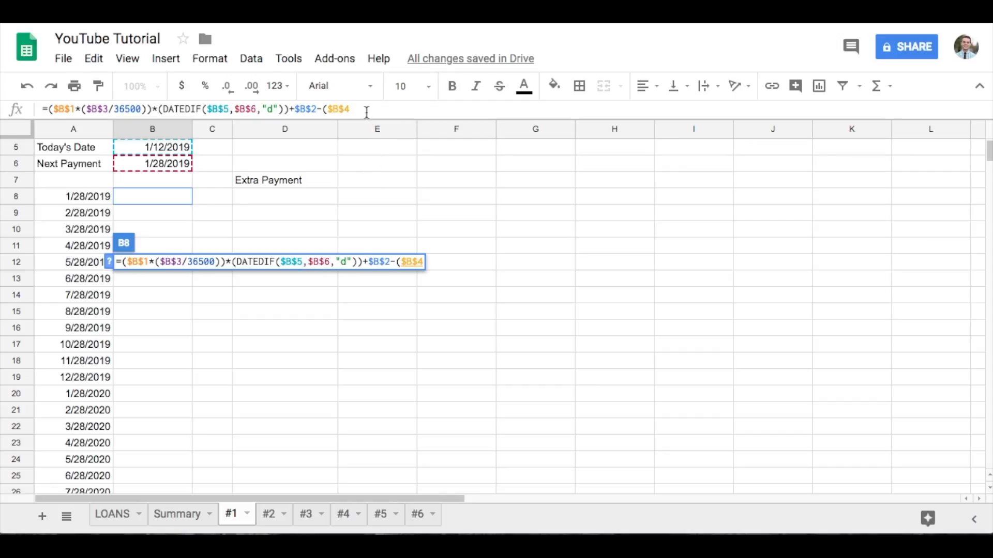
pyautogui.write('+')
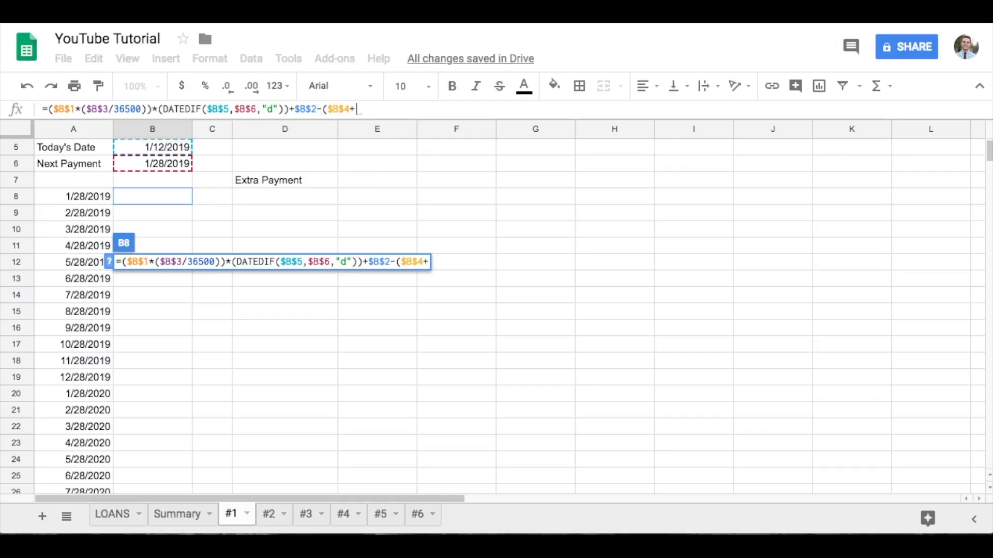
pyautogui.click(293, 195)
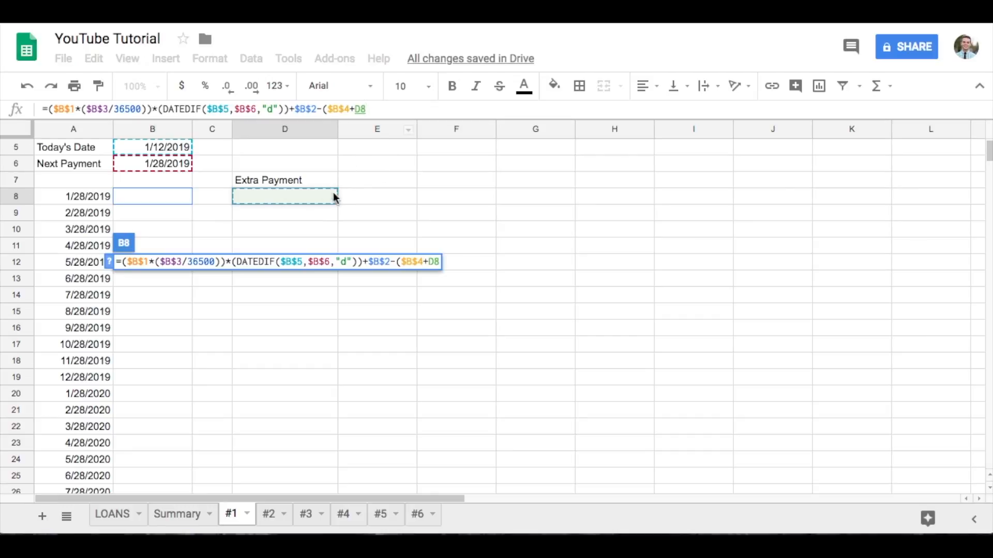
pyautogui.click(355, 109)
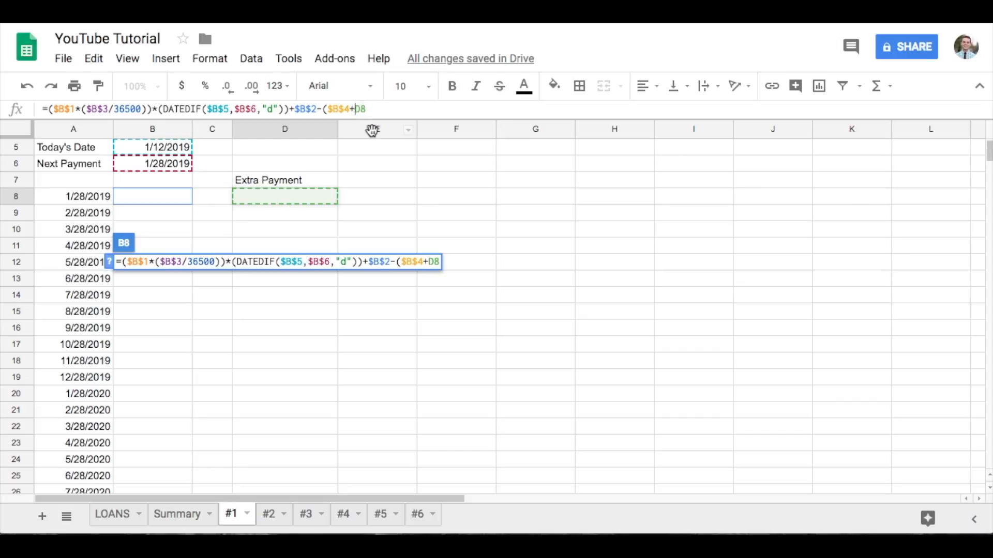
pyautogui.write('$')
pyautogui.press('Right')
pyautogui.press('Right')
pyautogui.press('Return')
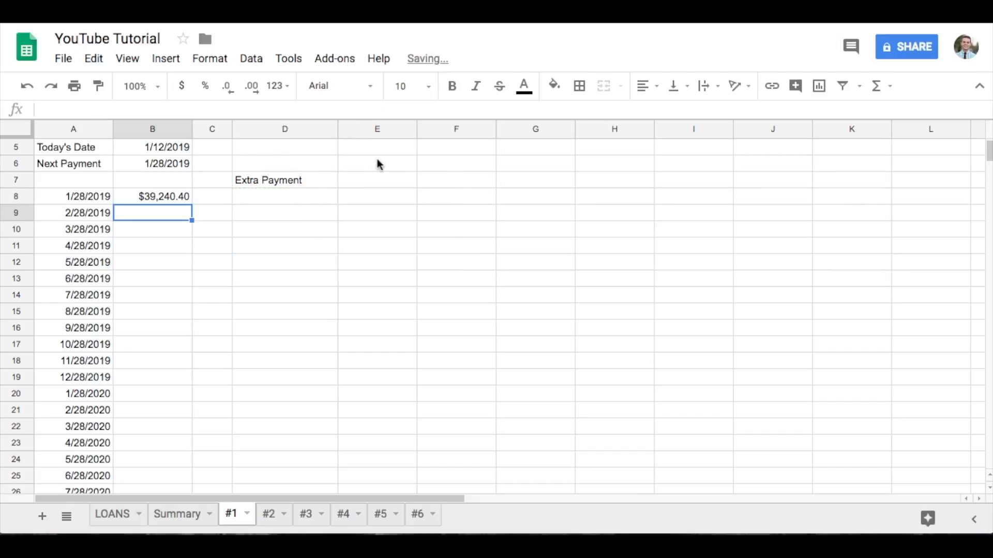
# Compare the B8 balance and the payment on sheet #1 with Loan #1's daily and monthly interest on the Summary sheet.
pyautogui.scroll(2, 181, 217)
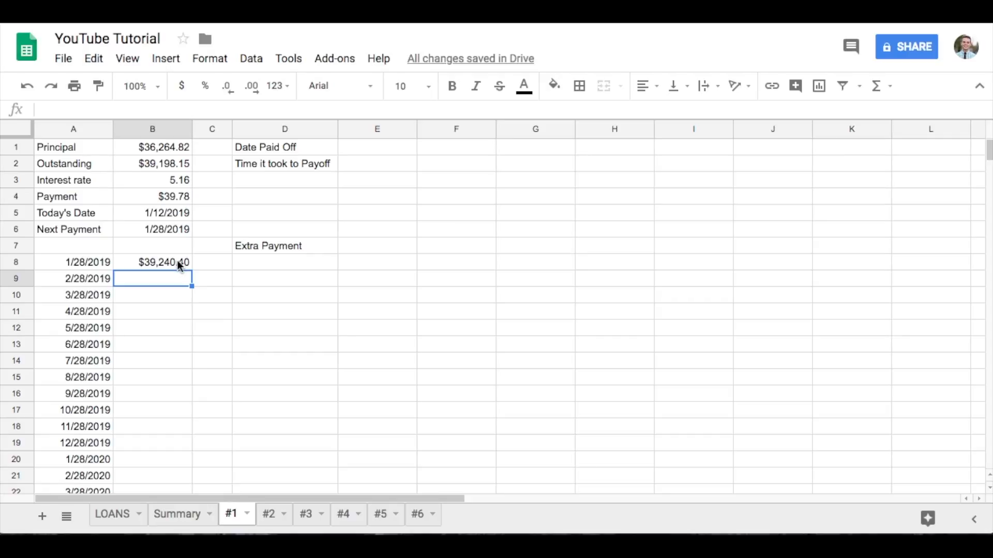
pyautogui.click(179, 264)
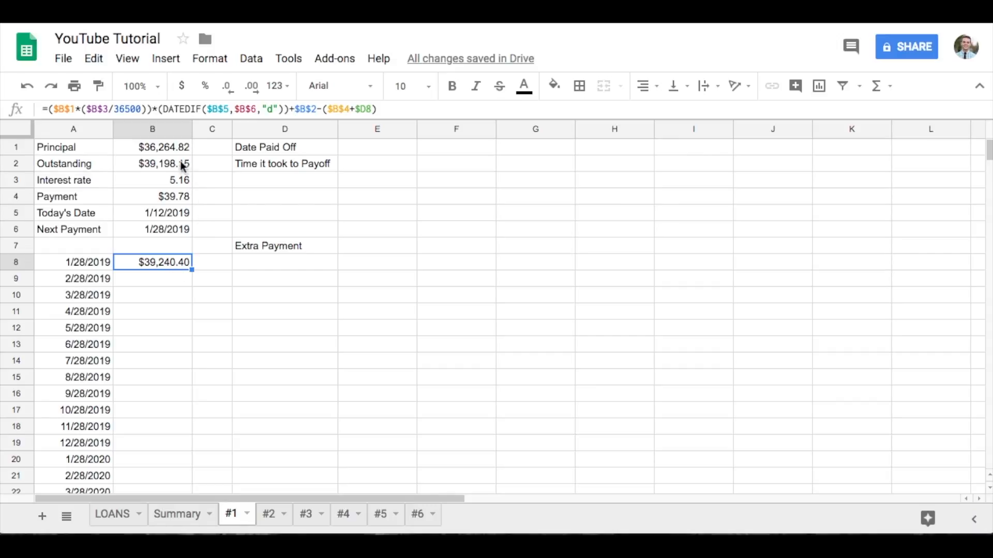
pyautogui.click(190, 516)
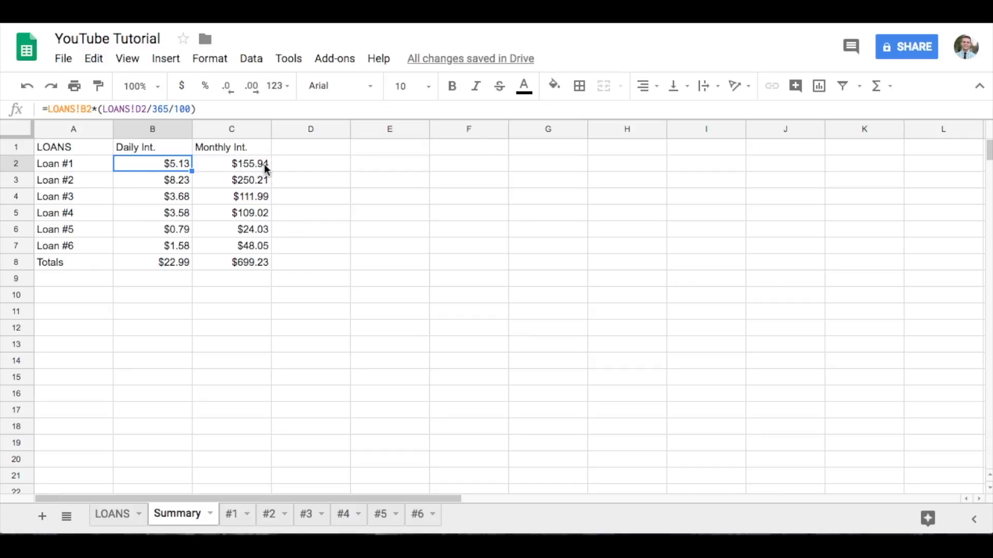
pyautogui.click(236, 519)
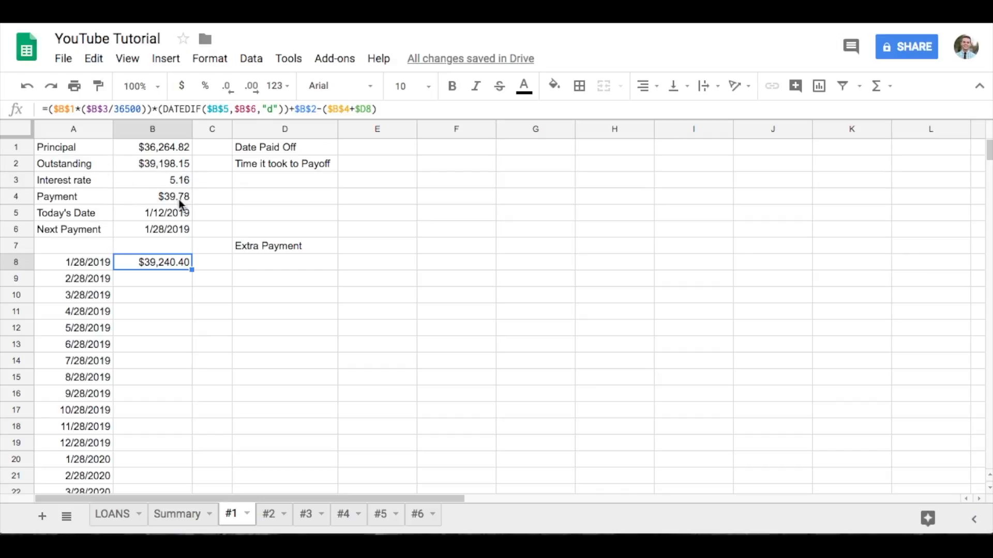
pyautogui.click(185, 515)
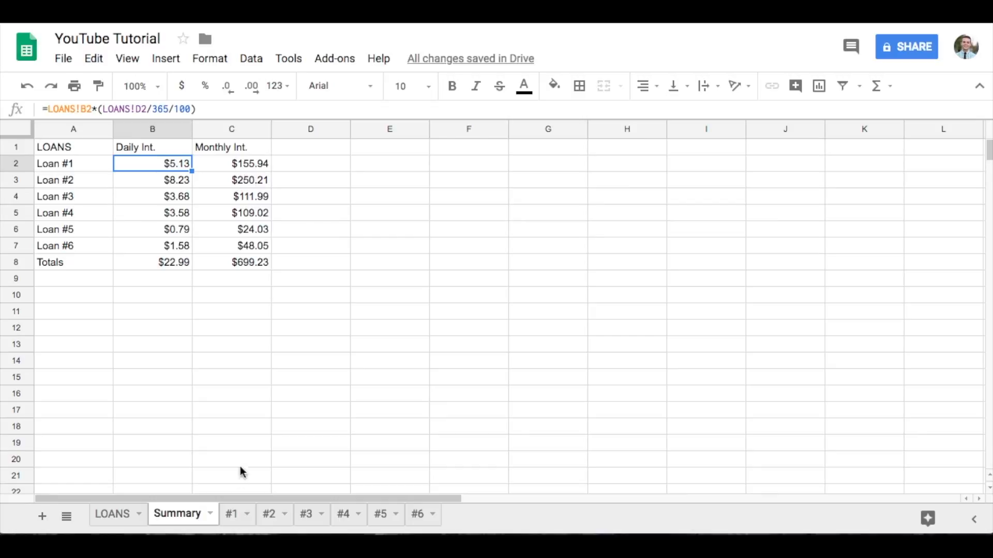
pyautogui.click(232, 515)
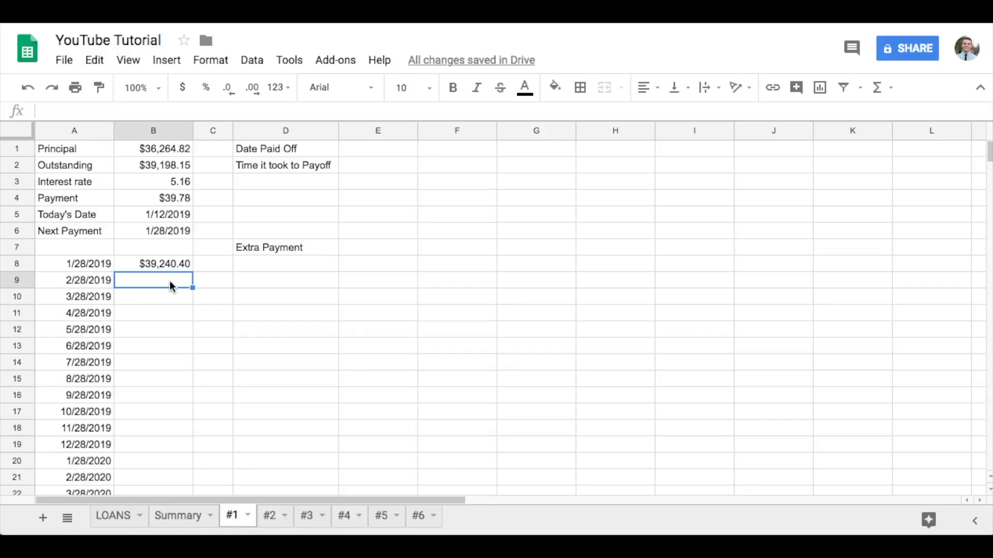
pyautogui.click(177, 264)
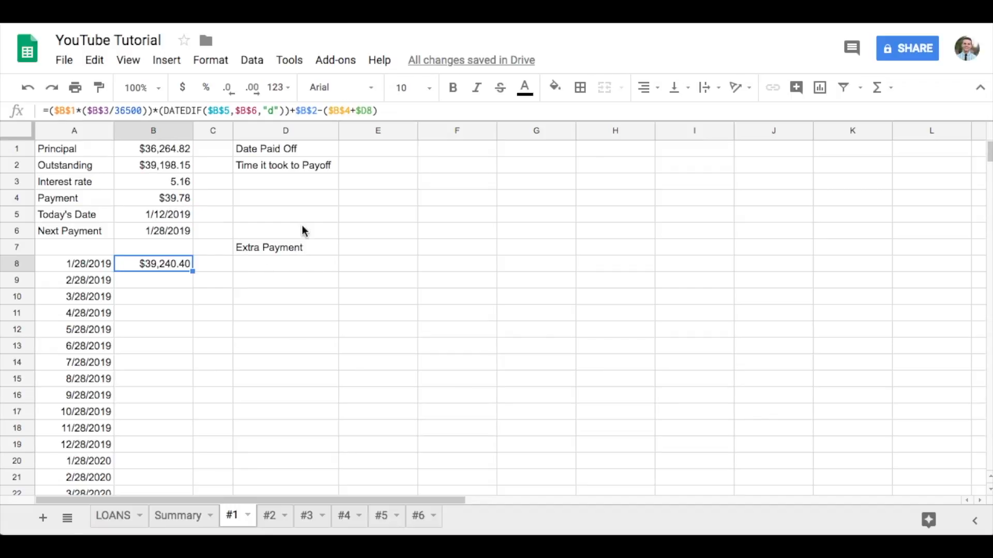
# Switch to the Google Docs notes, examine the "Paid Off" condition, and relate it to B8, B9 and the extra payment cell on sheet #1.
pyautogui.hotkey('ctrl', 'Tab')
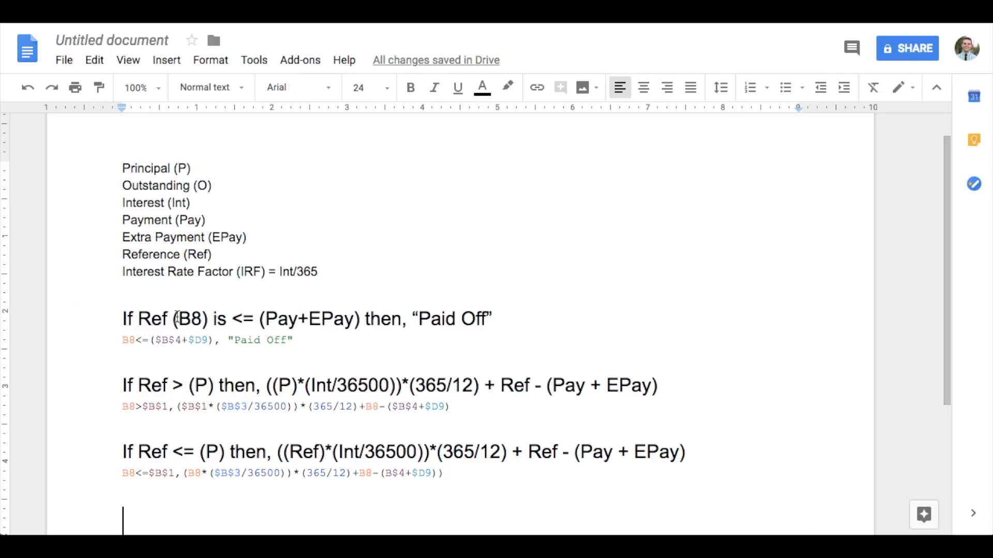
pyautogui.click(202, 319)
pyautogui.moveTo(234, 322); pyautogui.dragTo(354, 323)
pyautogui.click(311, 323)
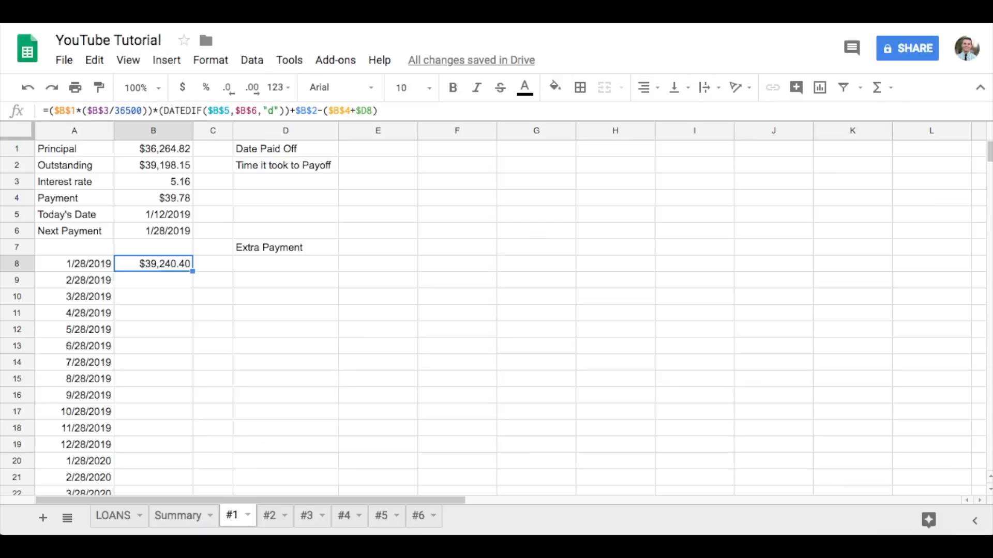
pyautogui.click(175, 282)
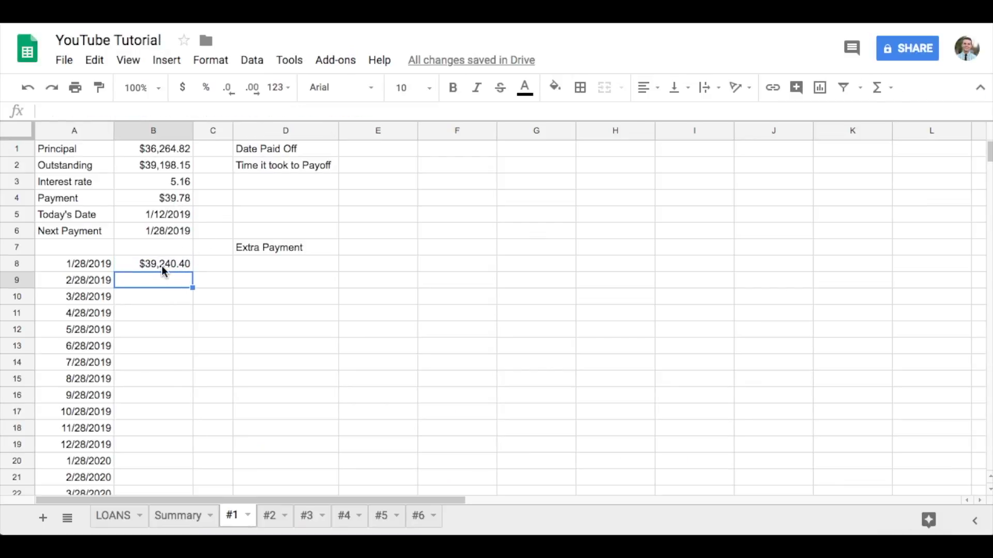
pyautogui.click(162, 266)
pyautogui.click(173, 283)
pyautogui.click(268, 288)
pyautogui.click(174, 279)
pyautogui.write('"P')
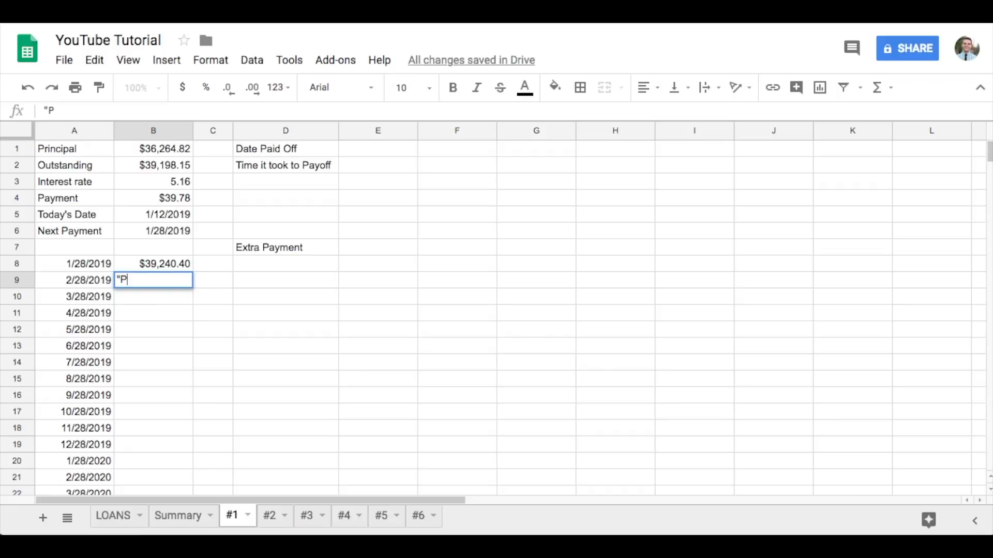
pyautogui.write('aid Off"')
pyautogui.moveTo(160, 280); pyautogui.dragTo(120, 280)
pyautogui.press('BackSpace')
# Examine the cell-reference version B8<=($B$4+$D9), "Paid Off" in the Google Docs notes and compare it with B8 on sheet #1.
pyautogui.click(181, 21)
pyautogui.moveTo(123, 342); pyautogui.dragTo(384, 372)
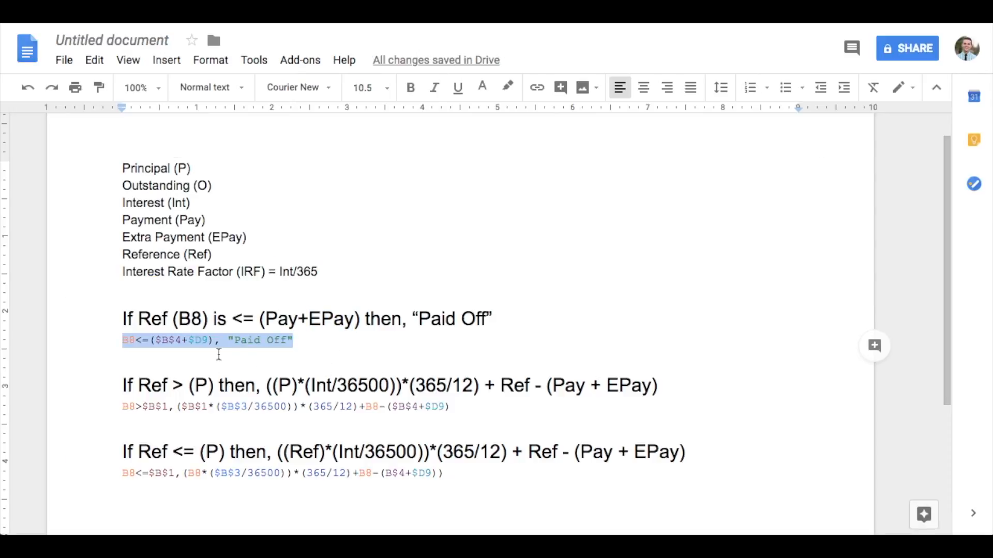
pyautogui.click(310, 362)
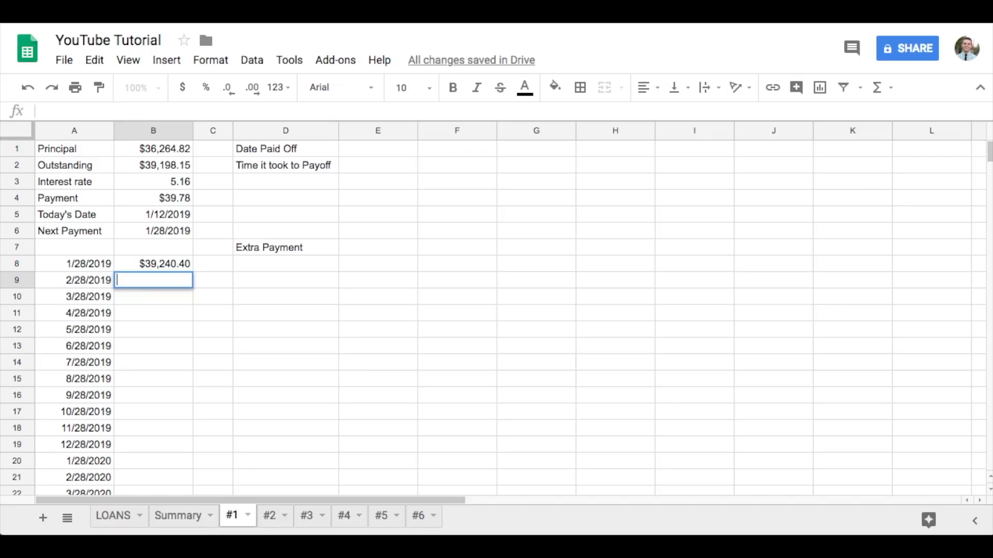
pyautogui.click(156, 262)
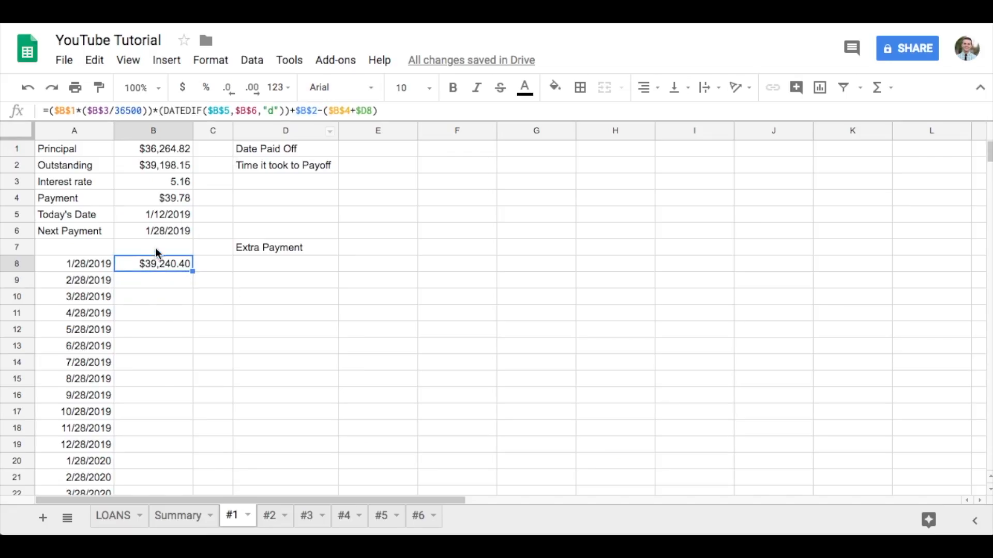
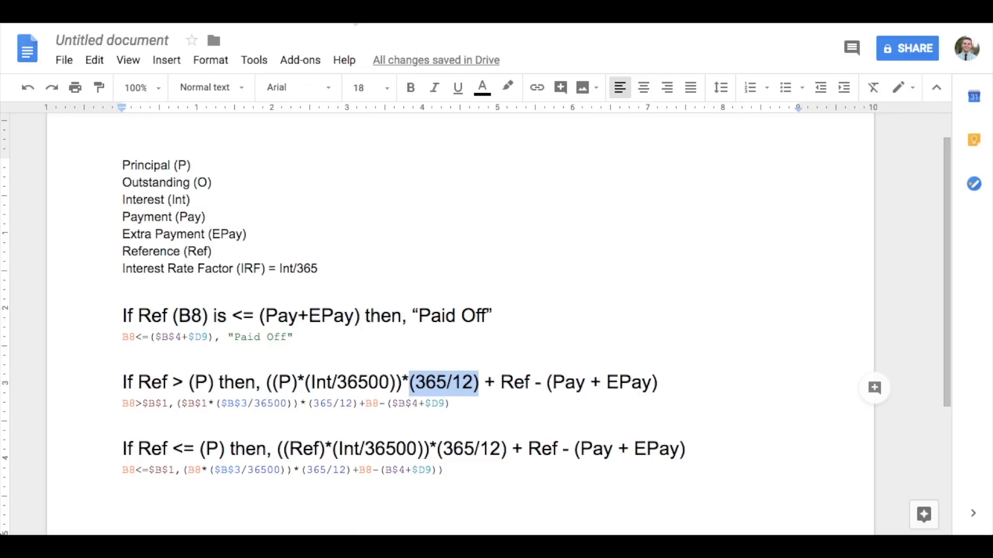
# Examine the (365/12) and (Pay + EPay) terms in the notes against the B8 formula on sheet #1 and the Summary's monthly interest.
pyautogui.click(282, 12)
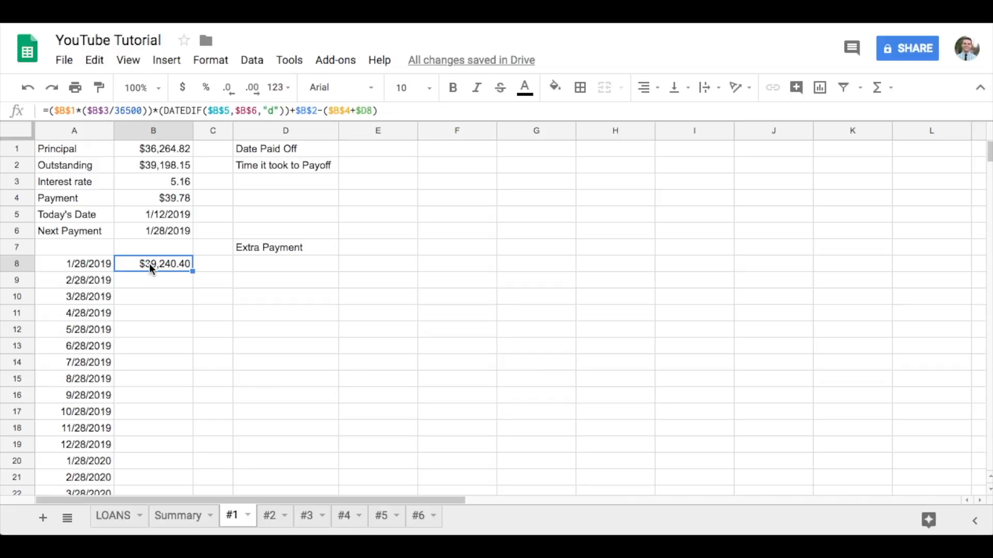
pyautogui.click(393, 12)
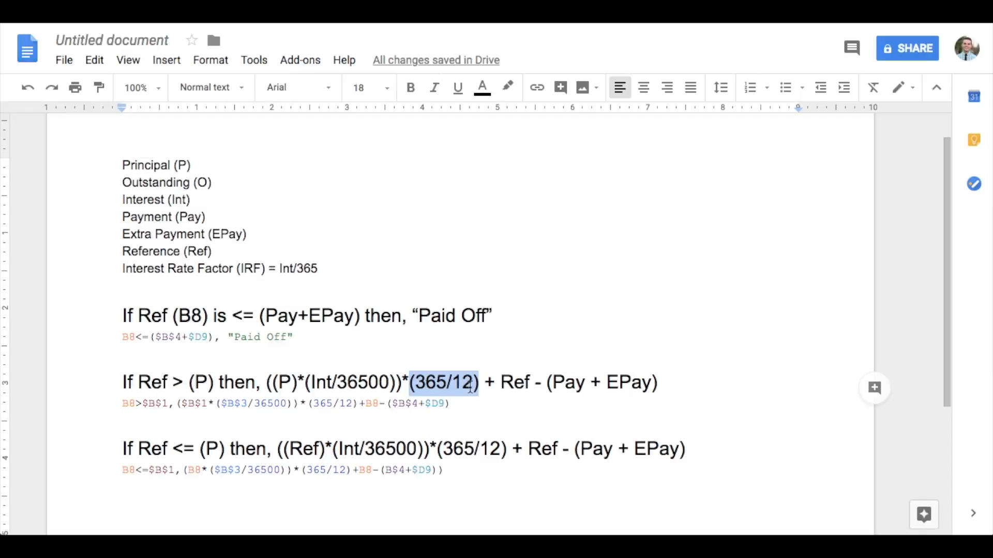
pyautogui.click(281, 12)
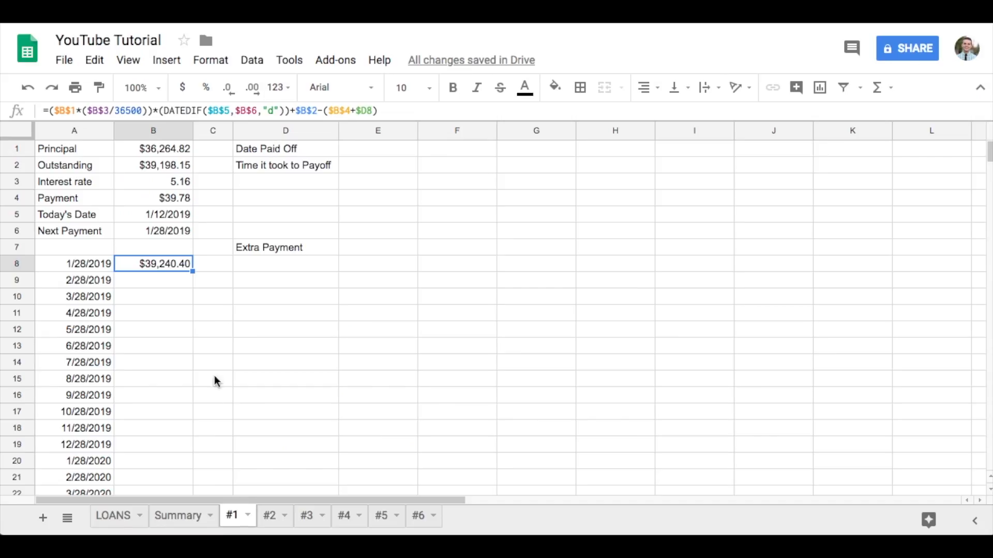
pyautogui.click(173, 522)
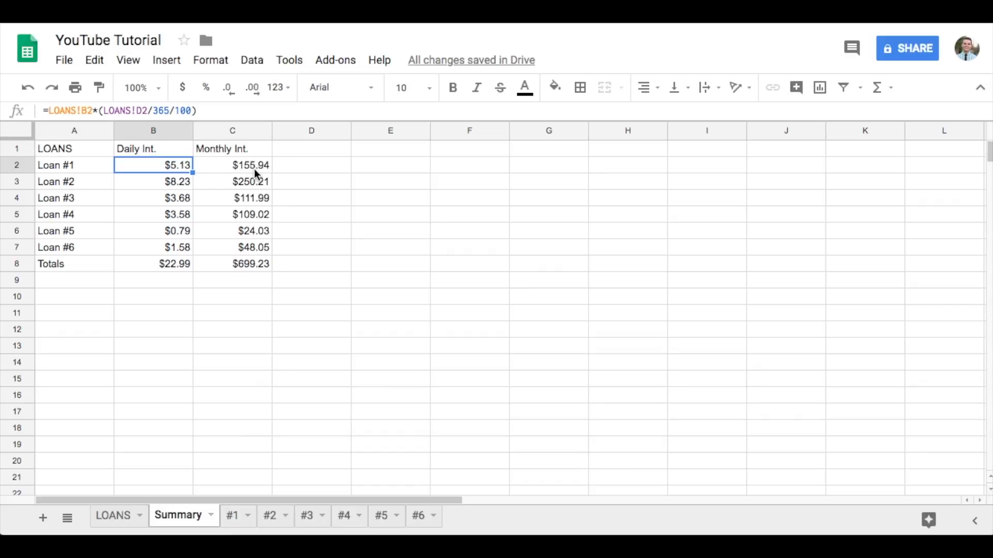
pyautogui.click(393, 13)
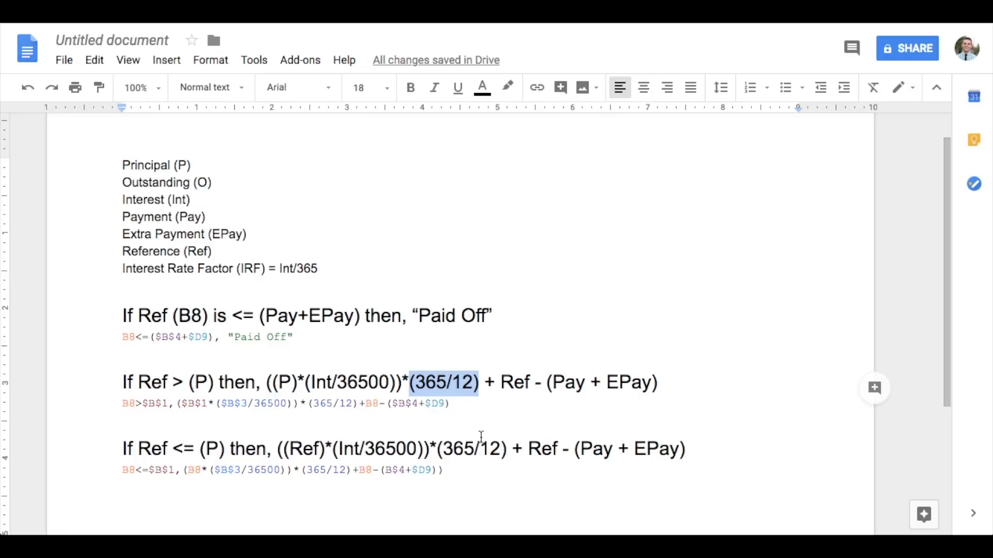
pyautogui.moveTo(564, 387); pyautogui.dragTo(638, 389)
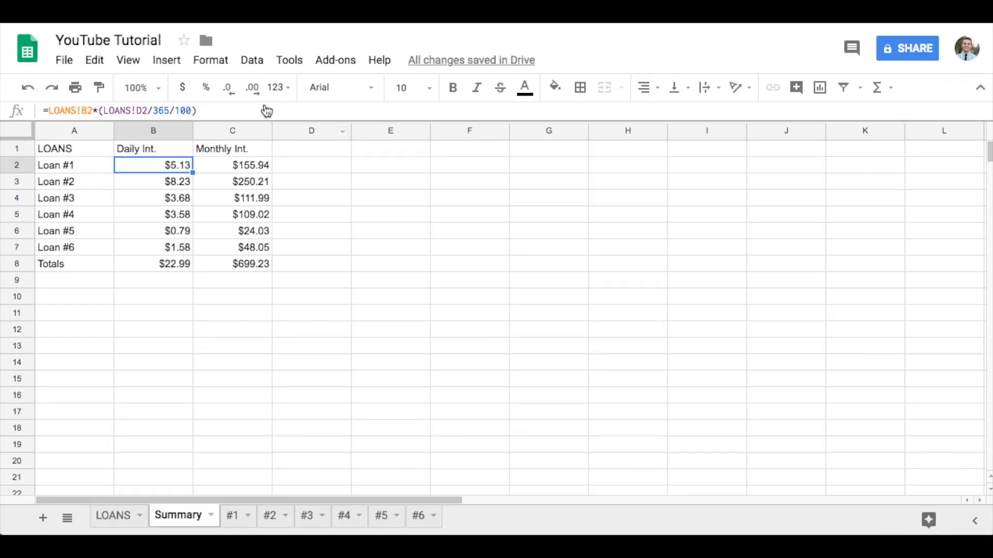
pyautogui.click(236, 517)
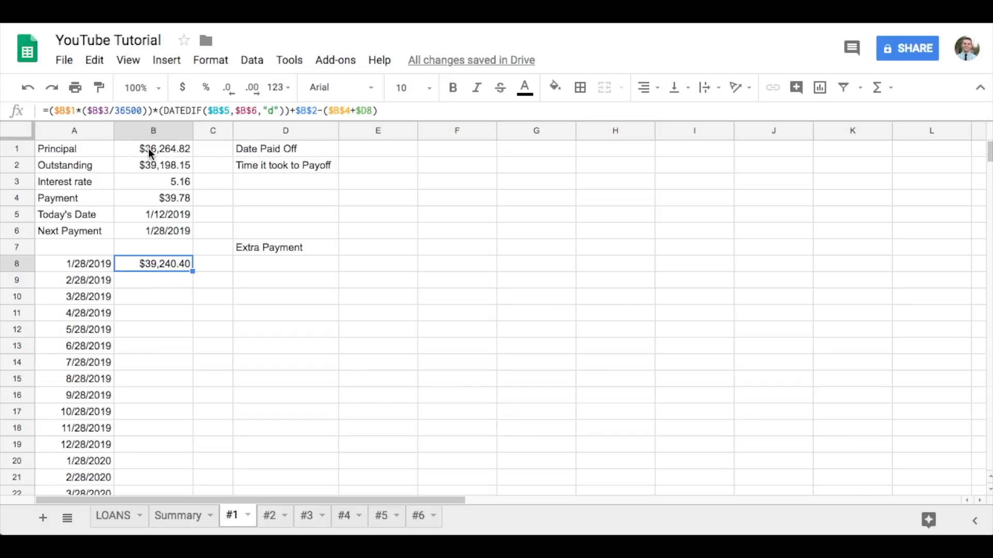
# Try a Loan #1 principal of 30000 on the LOANS sheet, compare the Summary interest, restore the original principal, and return to sheet #1.
pyautogui.click(118, 516)
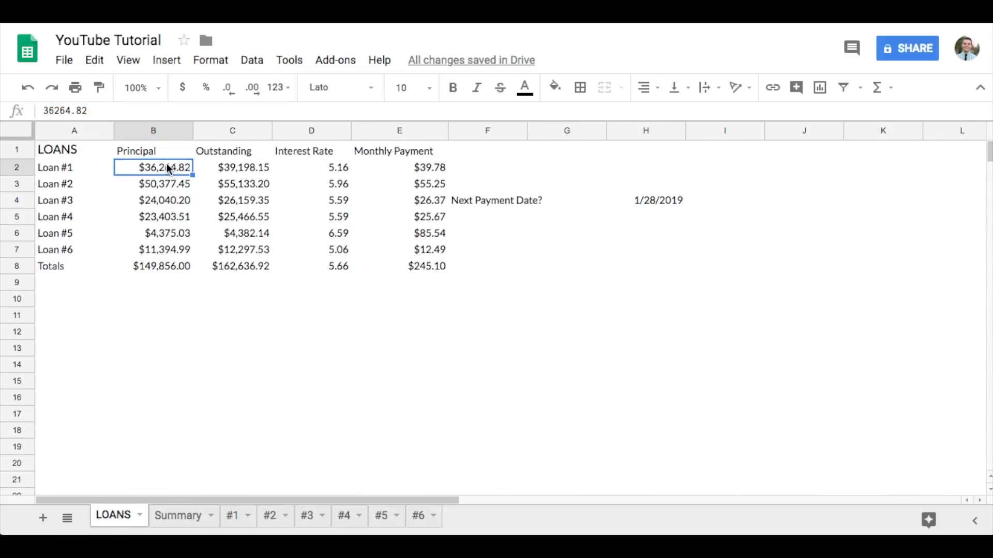
pyautogui.click(182, 516)
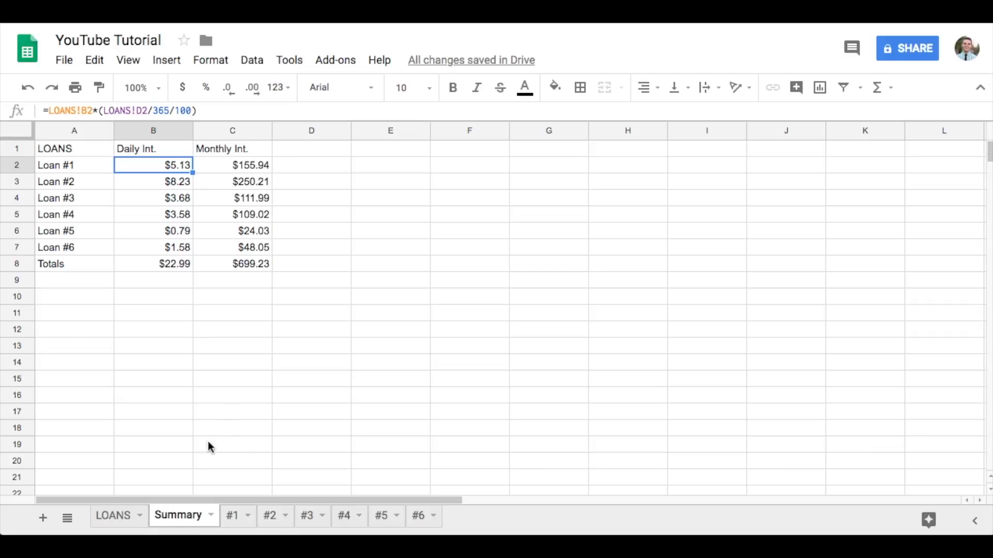
pyautogui.click(121, 517)
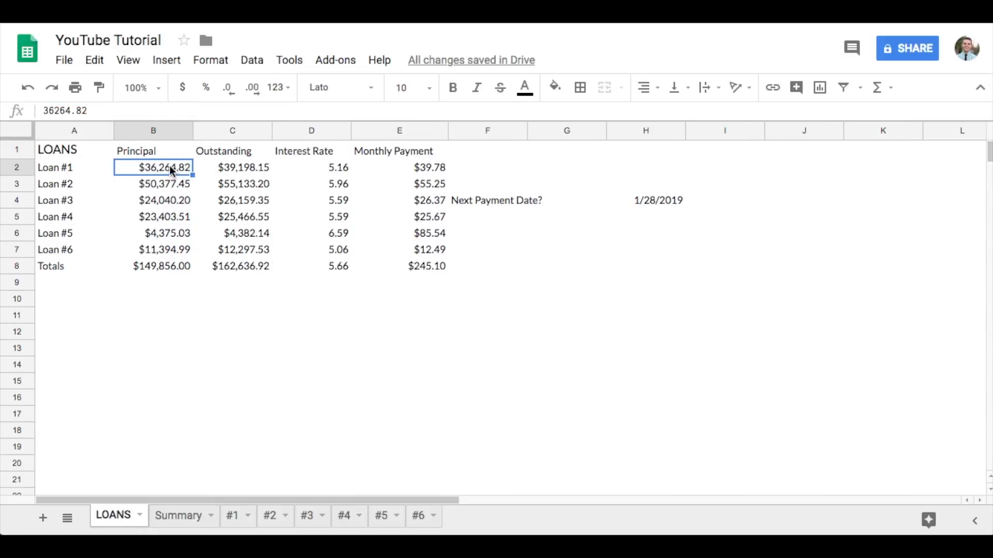
pyautogui.write('0000')
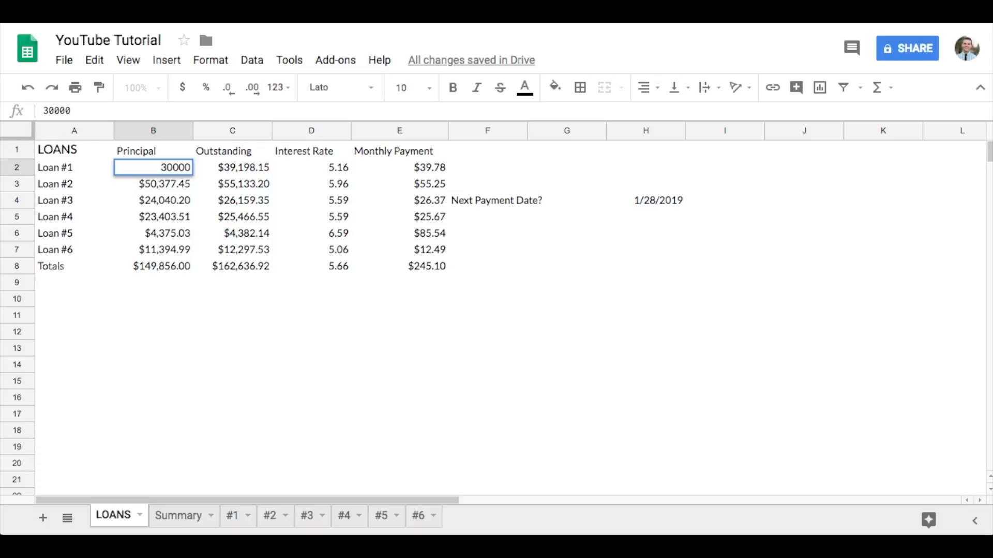
pyautogui.click(214, 335)
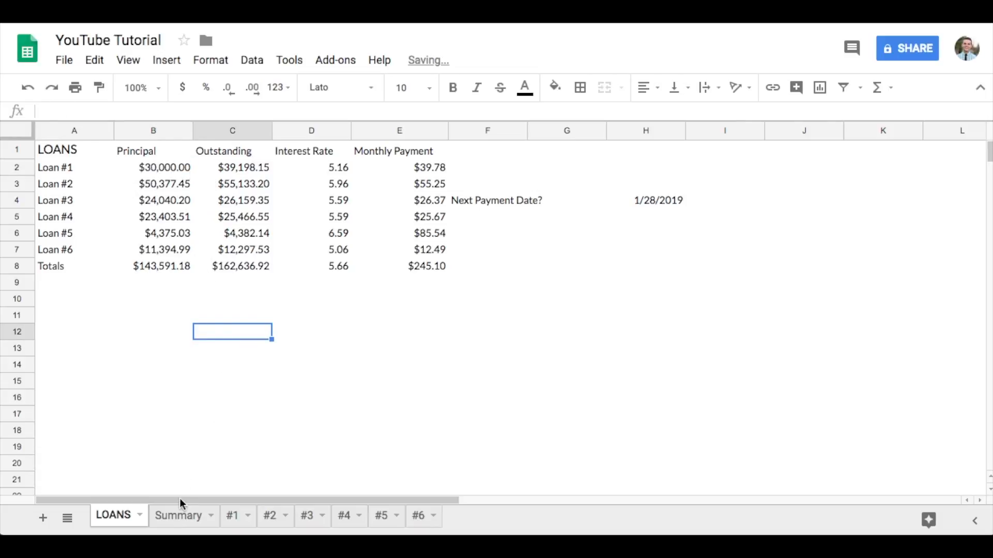
pyautogui.click(174, 516)
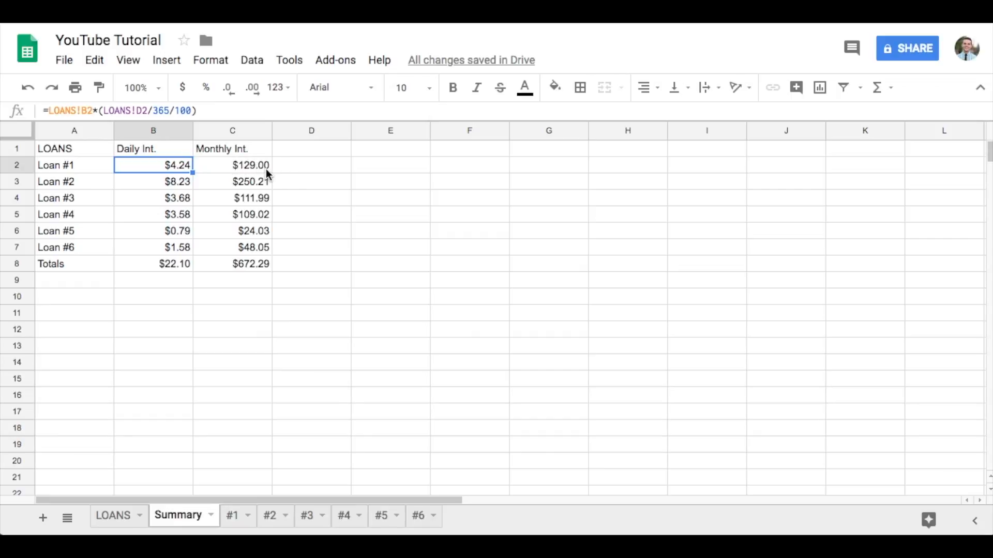
pyautogui.click(135, 517)
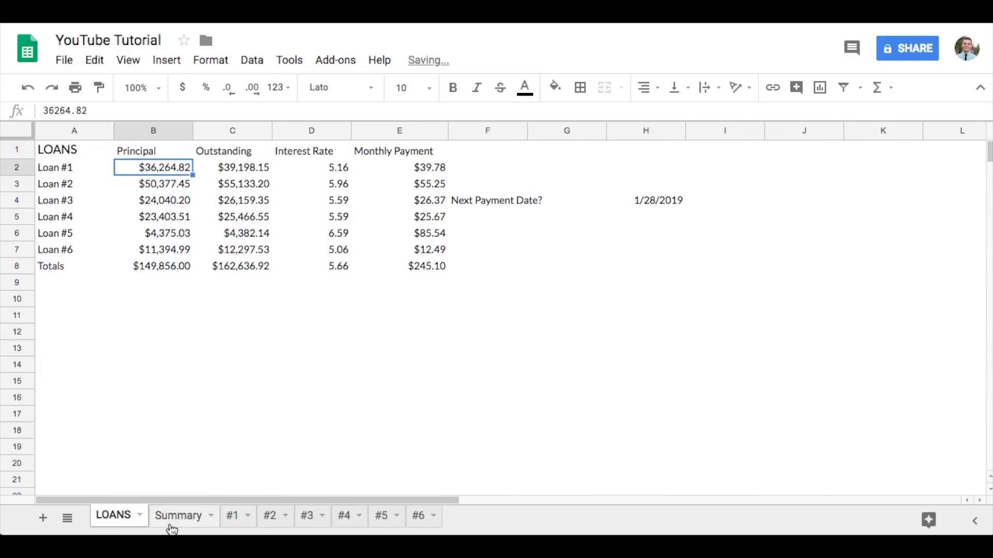
pyautogui.click(234, 516)
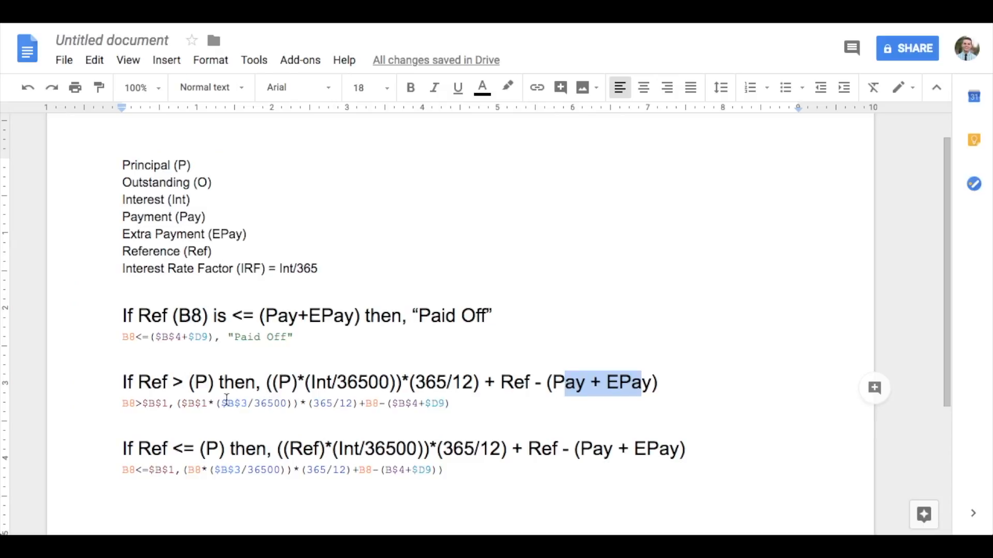
# Switch to the Google Docs notes, examine the "If Ref <= (P)" condition and its cell-reference version, and relate them to B8 on sheet #1.
pyautogui.doubleClick(154, 449)
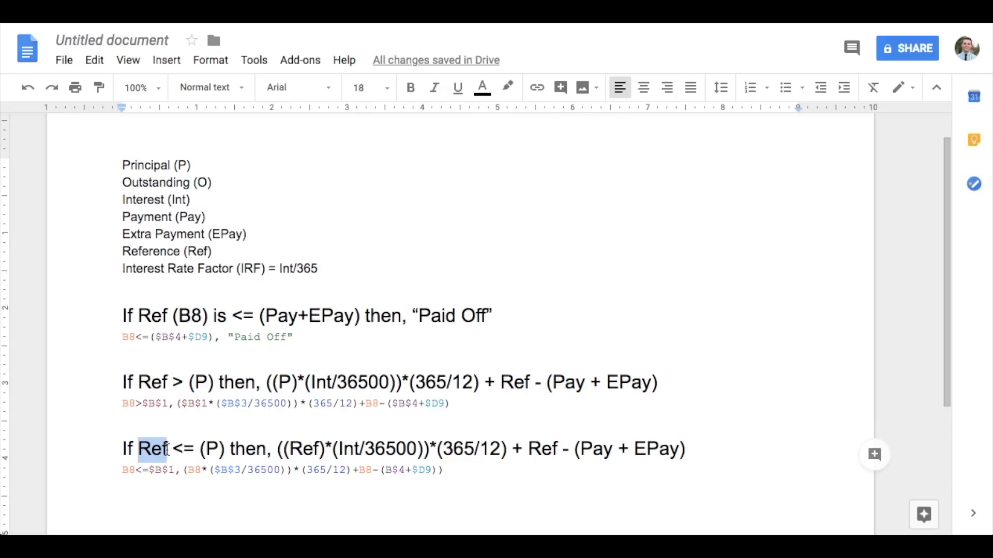
pyautogui.click(166, 450)
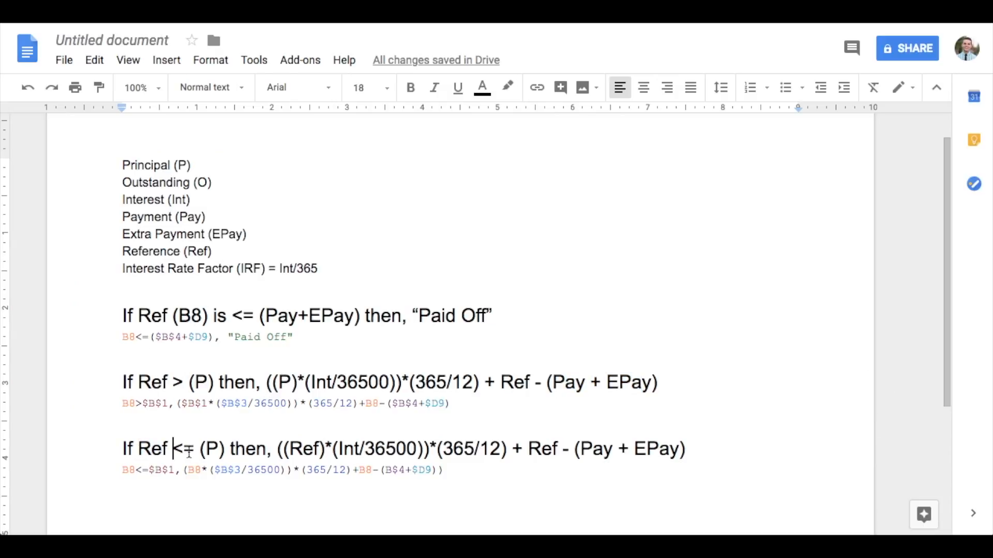
pyautogui.doubleClick(212, 449)
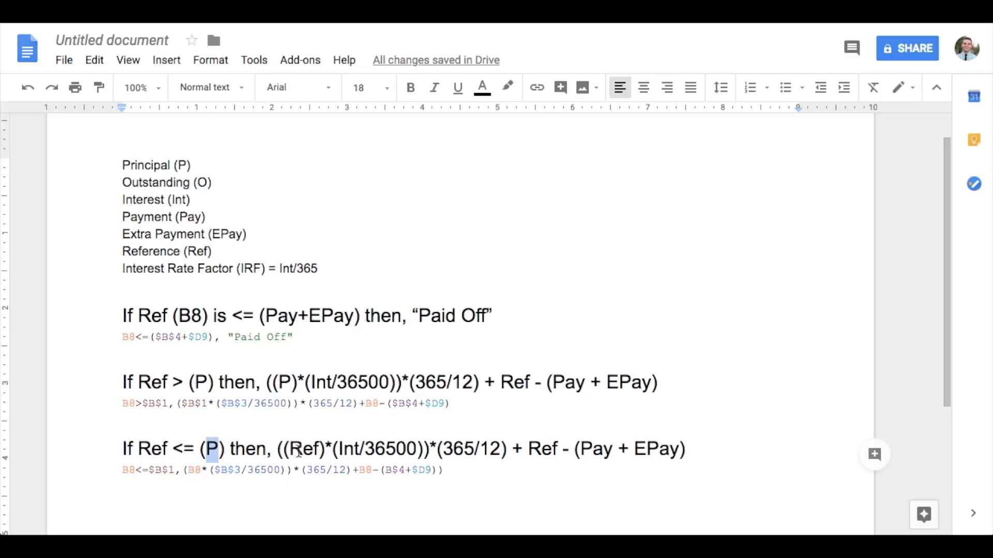
pyautogui.scroll(-1, 320, 446)
pyautogui.scroll(-3, 320, 445)
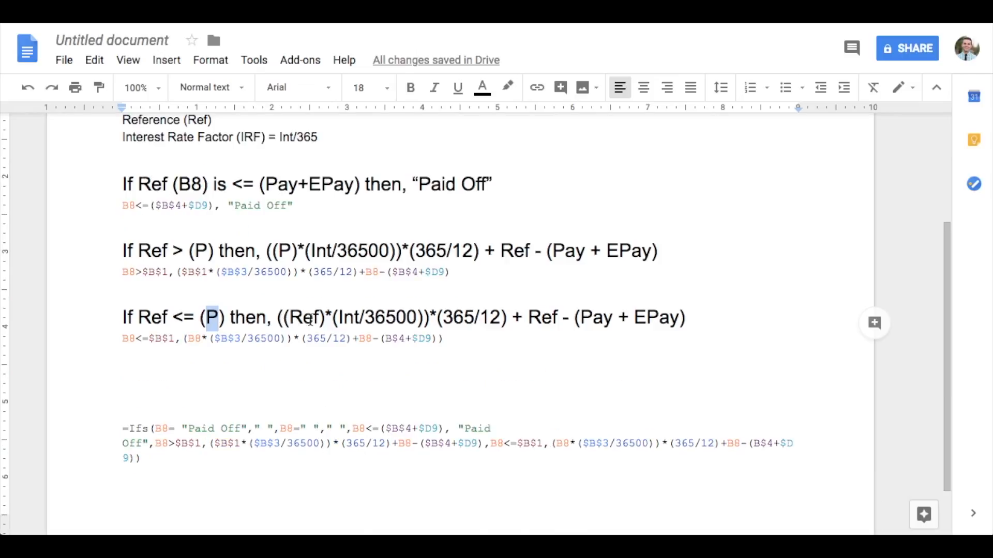
pyautogui.moveTo(380, 535)
pyautogui.click(339, 18)
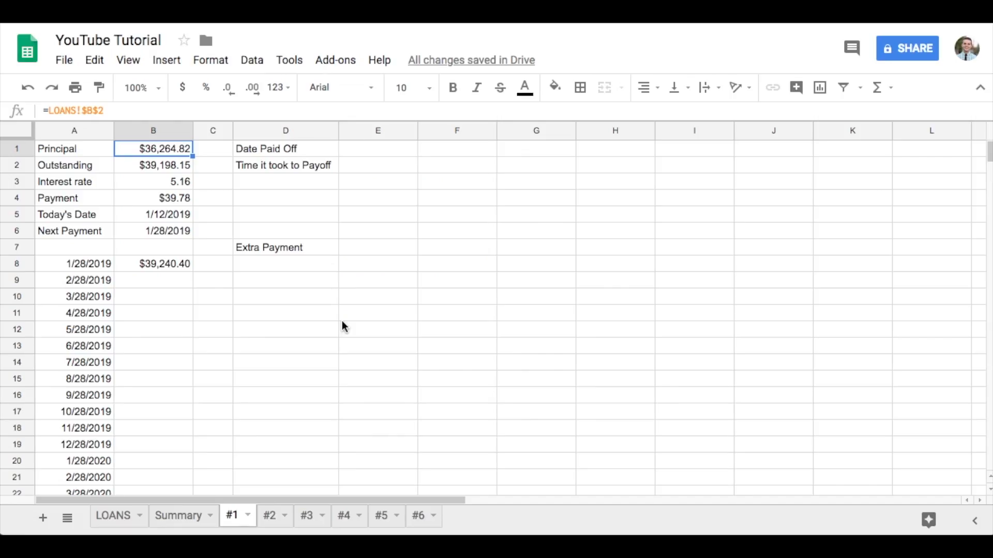
pyautogui.click(177, 266)
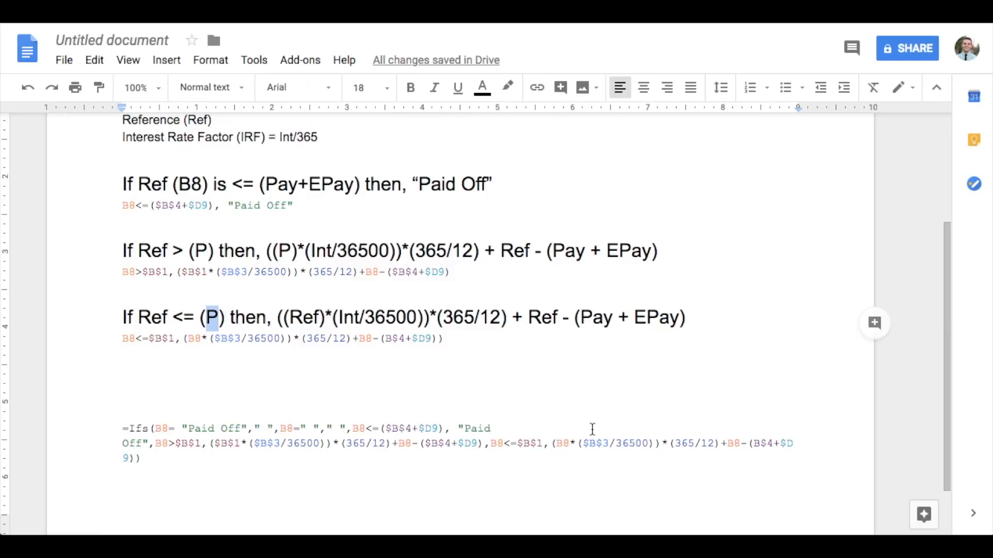
pyautogui.click(125, 341)
pyautogui.moveTo(125, 343); pyautogui.dragTo(444, 345)
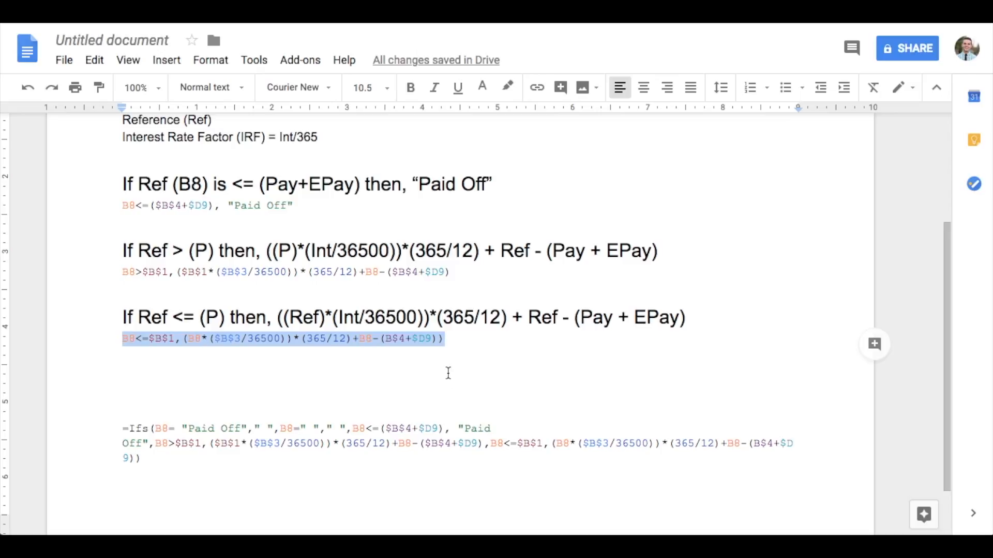
# Switch back to sheet #1 and start an Ifs formula in B9 whose first condition, B8= "Paid Off", returns " ".
pyautogui.hotkey('ctrl', 'Tab')
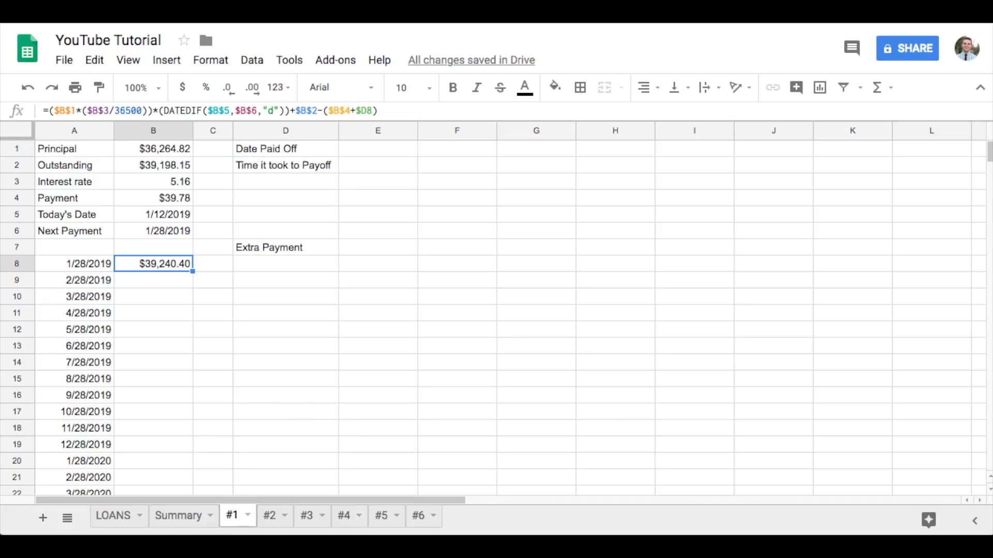
pyautogui.click(156, 280)
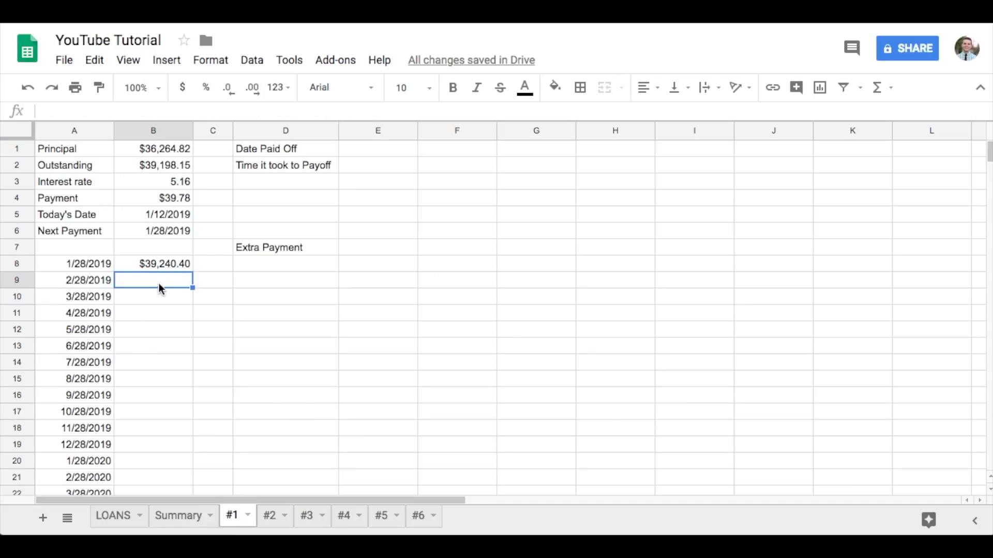
pyautogui.write('=')
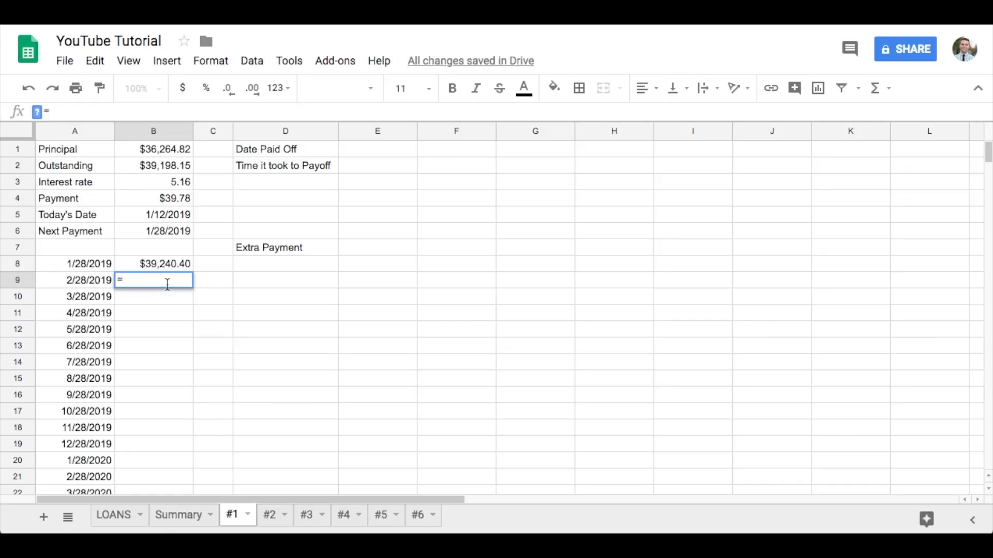
pyautogui.write('I')
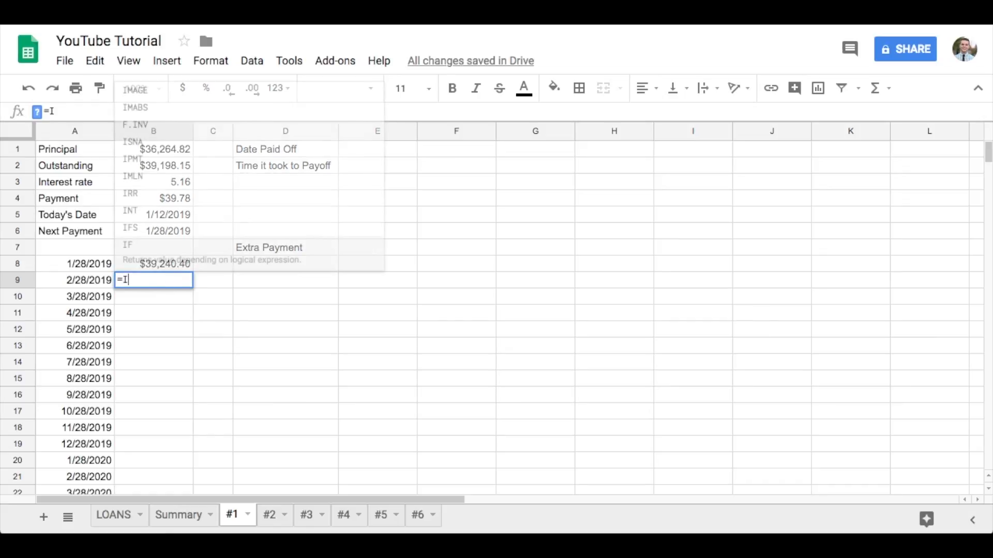
pyautogui.write('fs')
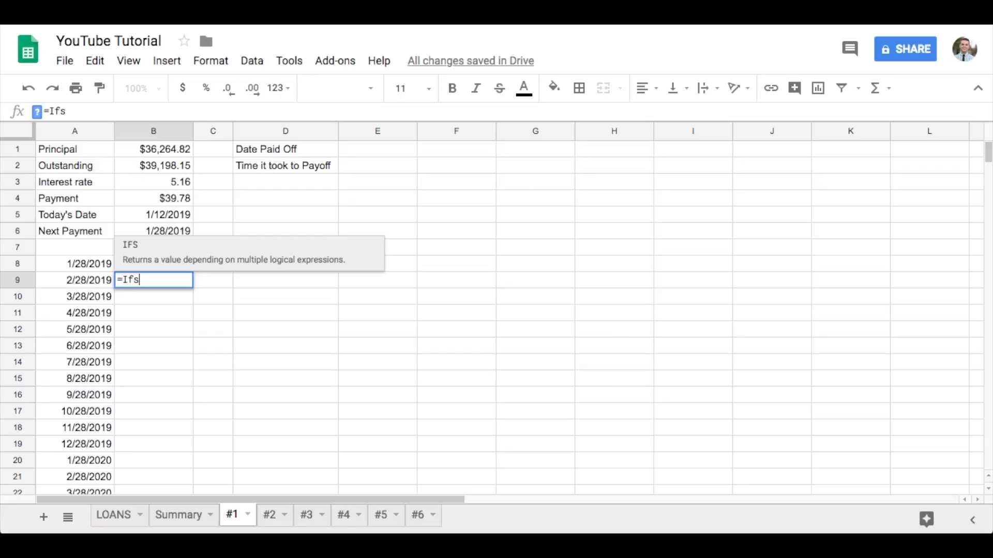
pyautogui.write('(')
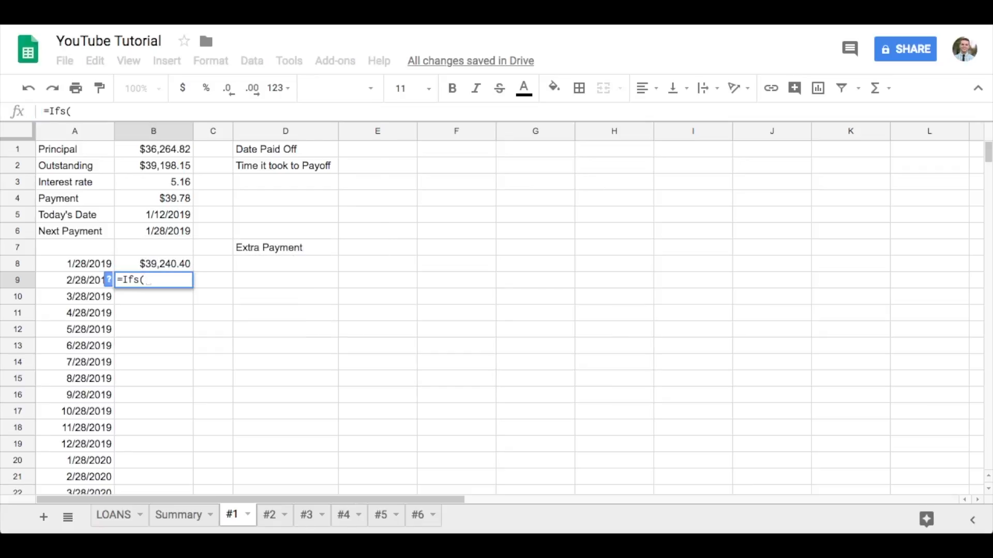
pyautogui.click(177, 263)
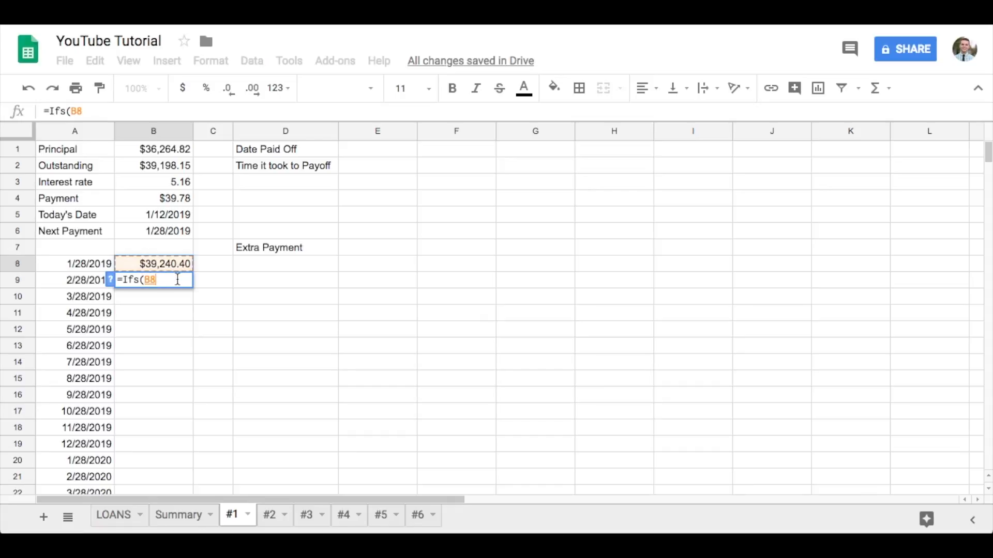
pyautogui.write('=')
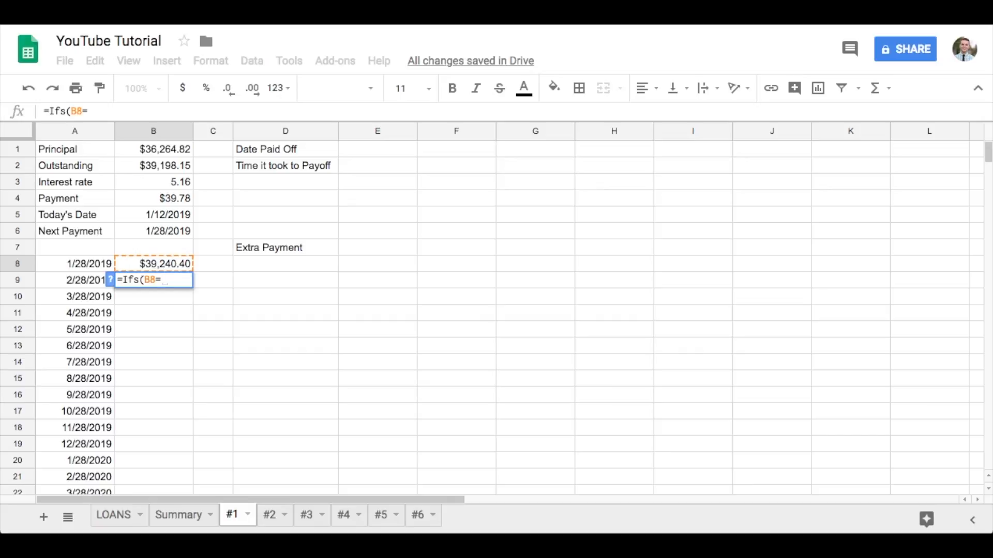
pyautogui.write('"P')
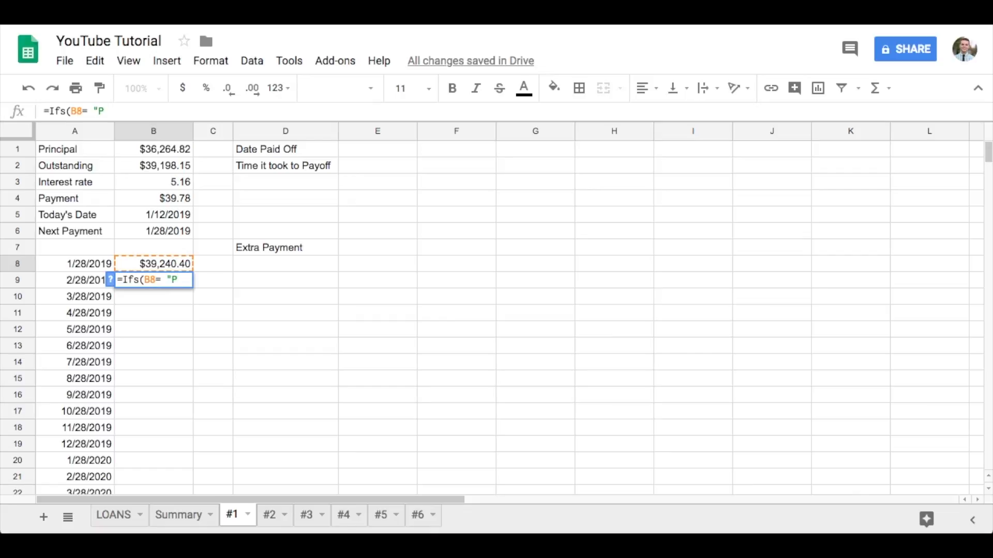
pyautogui.write('aid Off"')
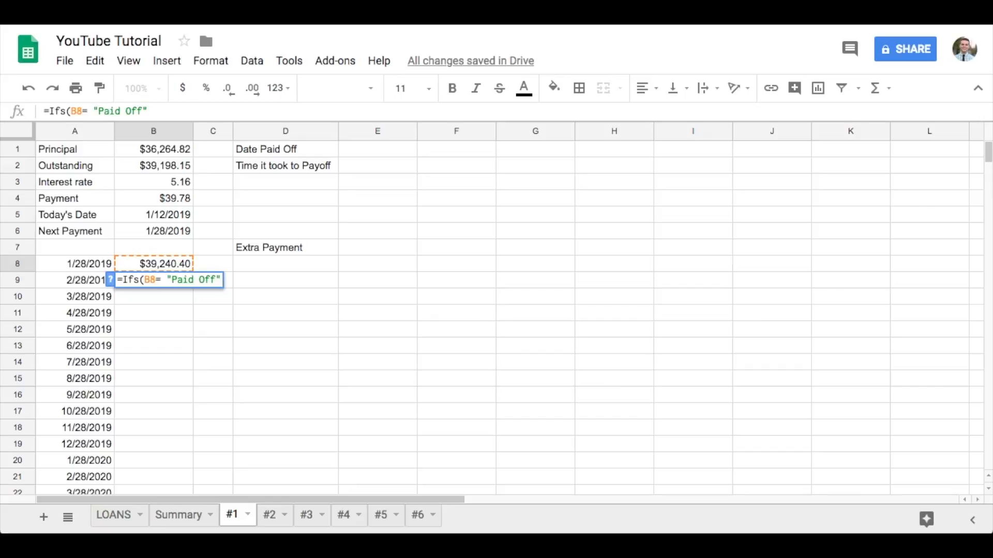
pyautogui.write(', ')
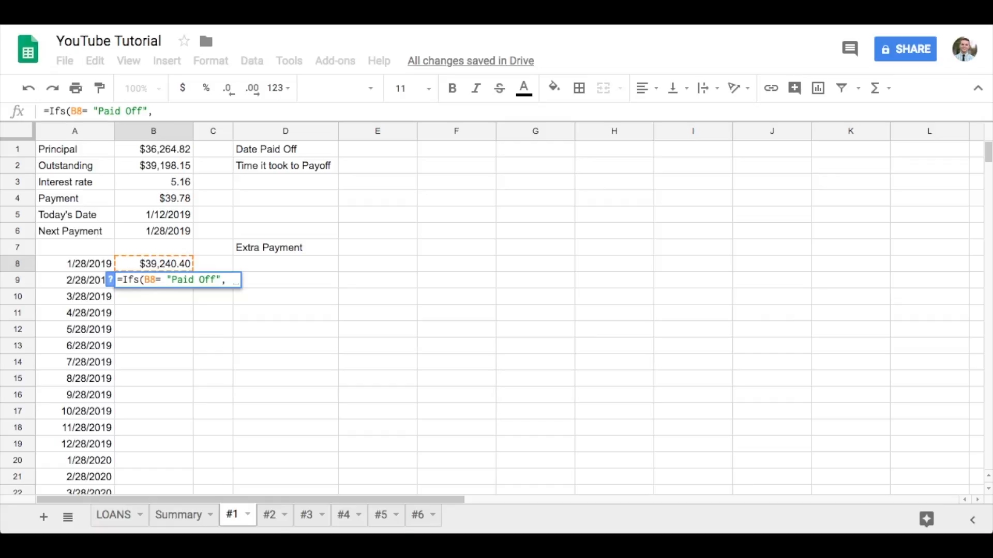
pyautogui.write('" "')
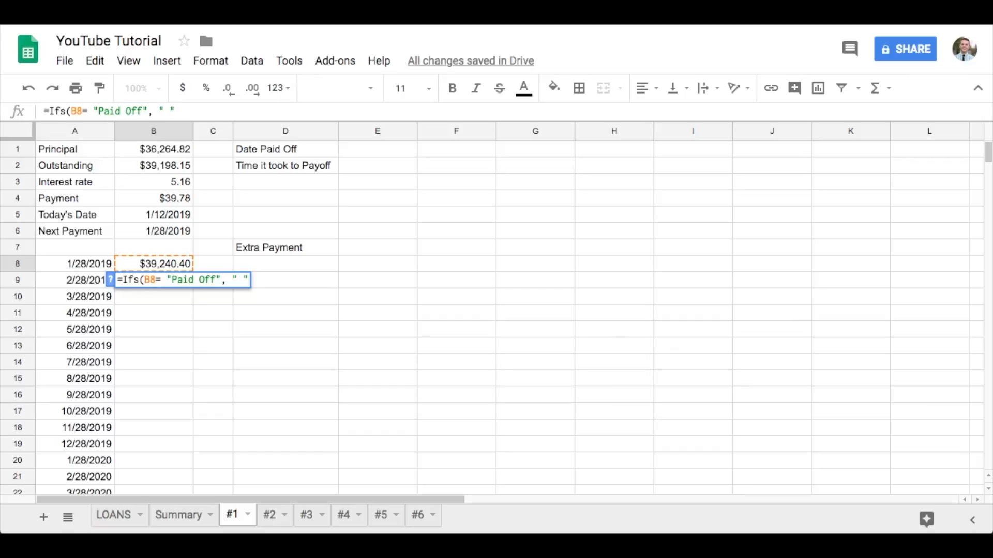
pyautogui.write(',')
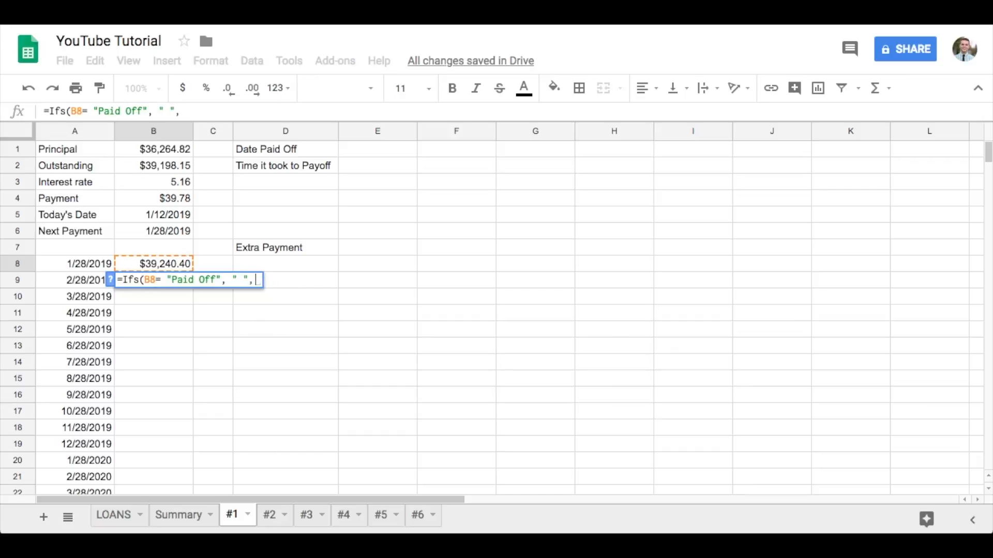
# Add a second condition to the B9 Ifs formula so that B8=" " also returns " ".
pyautogui.write('B=')
pyautogui.press('BackSpace')
pyautogui.press('BackSpace')
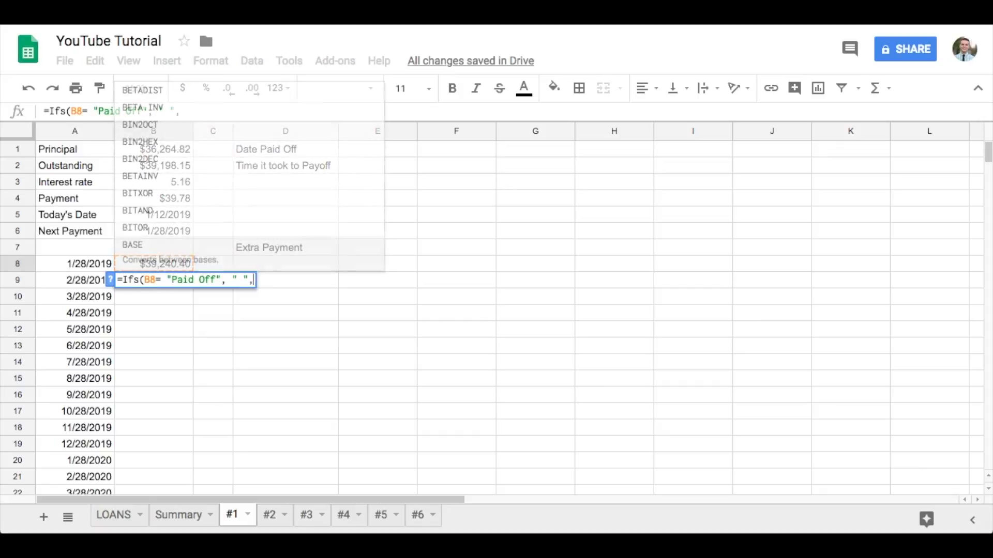
pyautogui.write('B8')
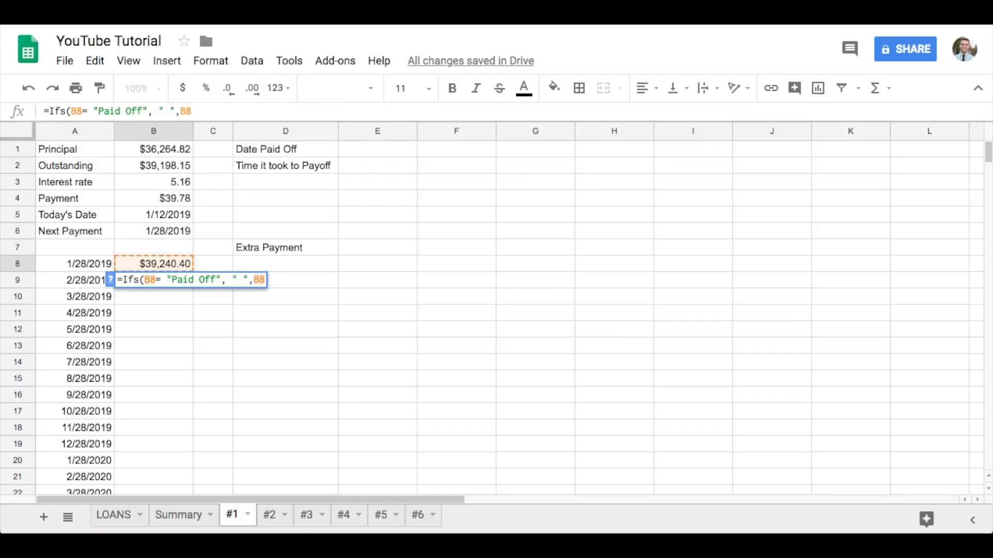
pyautogui.write('=')
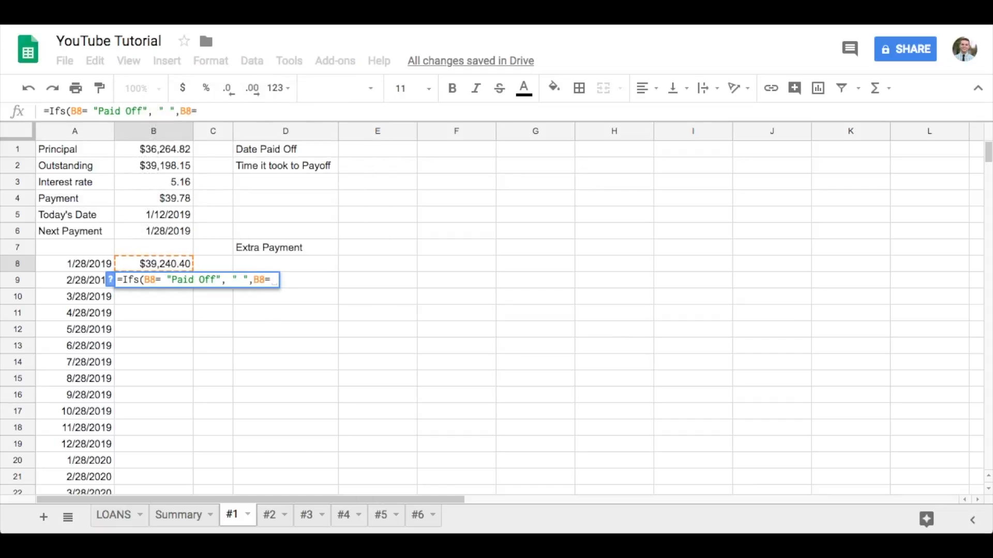
pyautogui.write('" "')
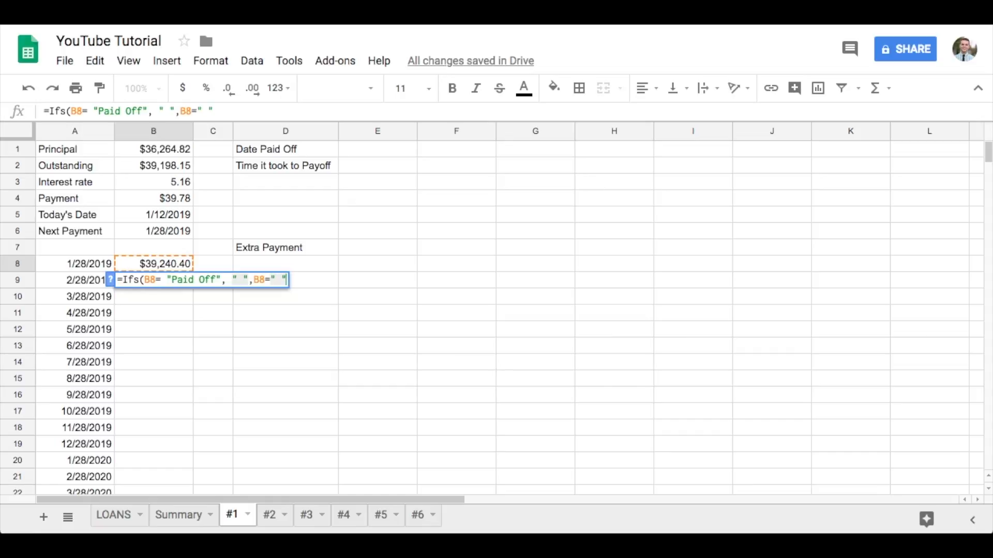
pyautogui.write('," "')
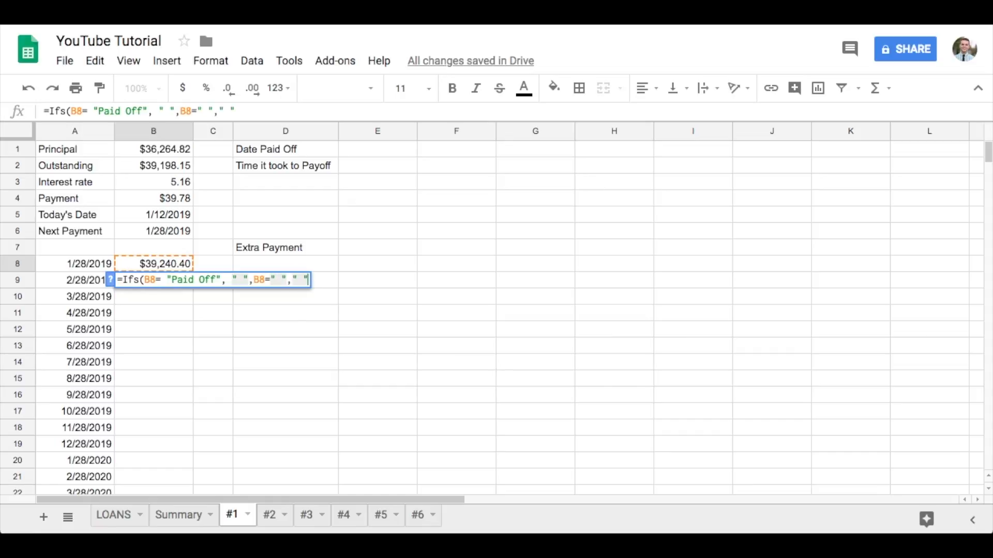
# Start a third condition in the B9 Ifs formula, testing B8<= the Payment cell as absolute reference $B$4 plus a further term.
pyautogui.write(', B')
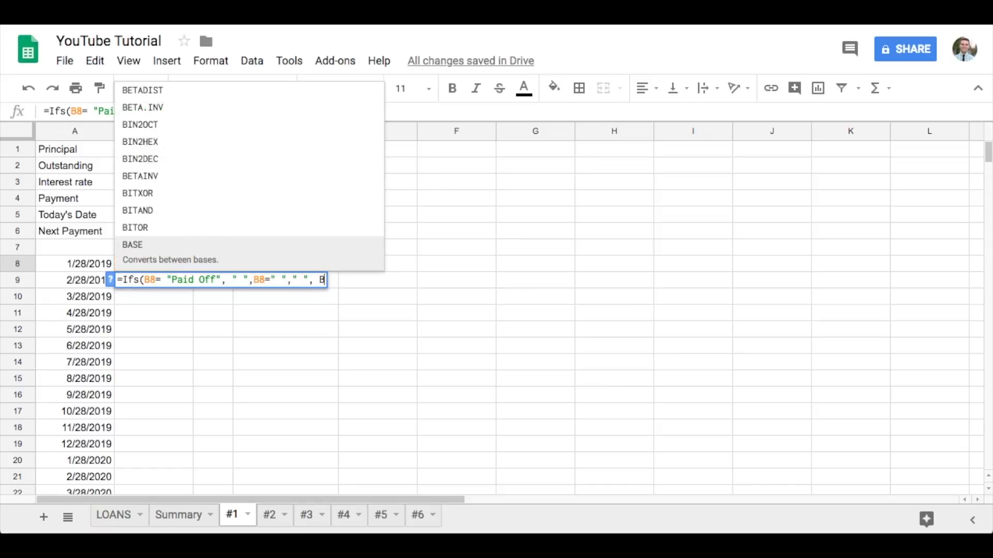
pyautogui.write('8')
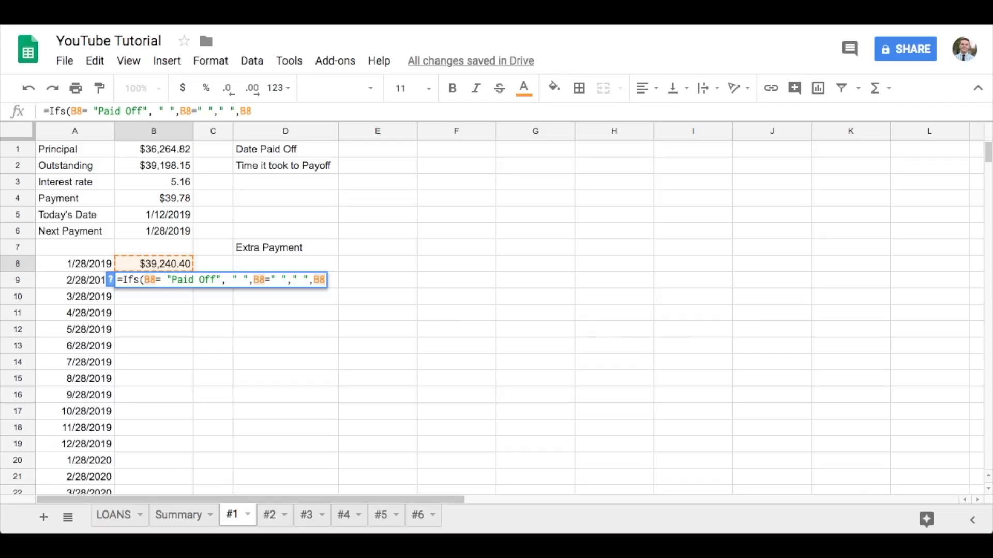
pyautogui.write('<')
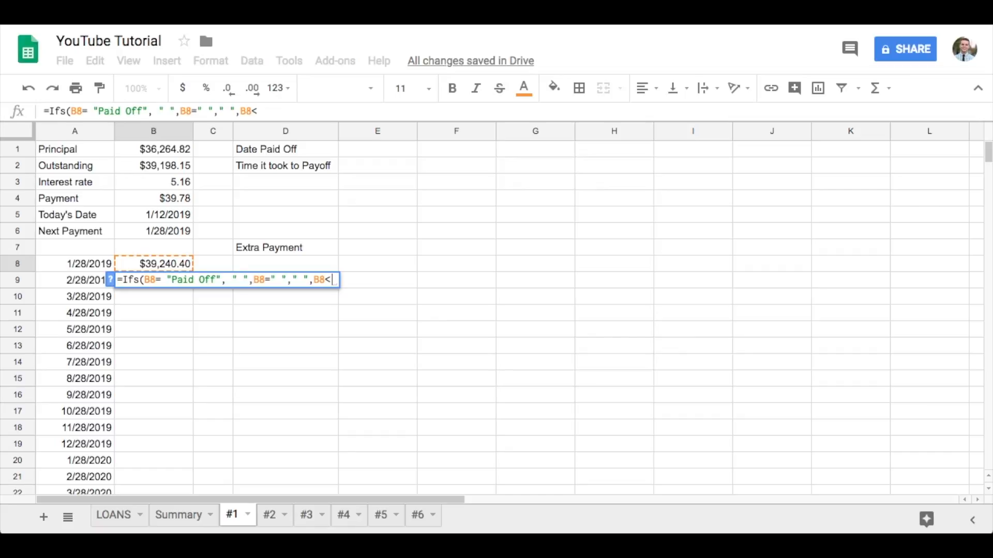
pyautogui.write('=(')
pyautogui.click(165, 203)
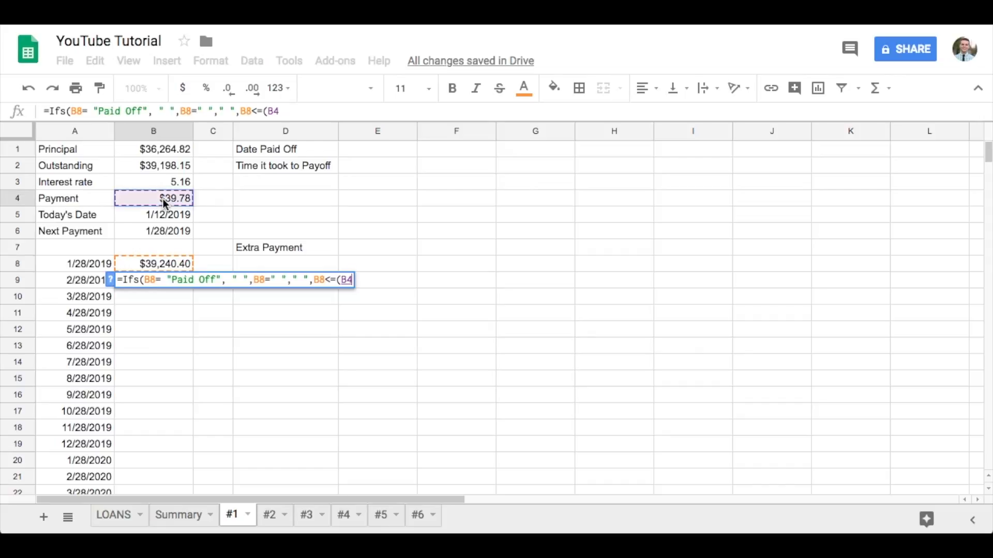
pyautogui.press('F4')
pyautogui.write('+')
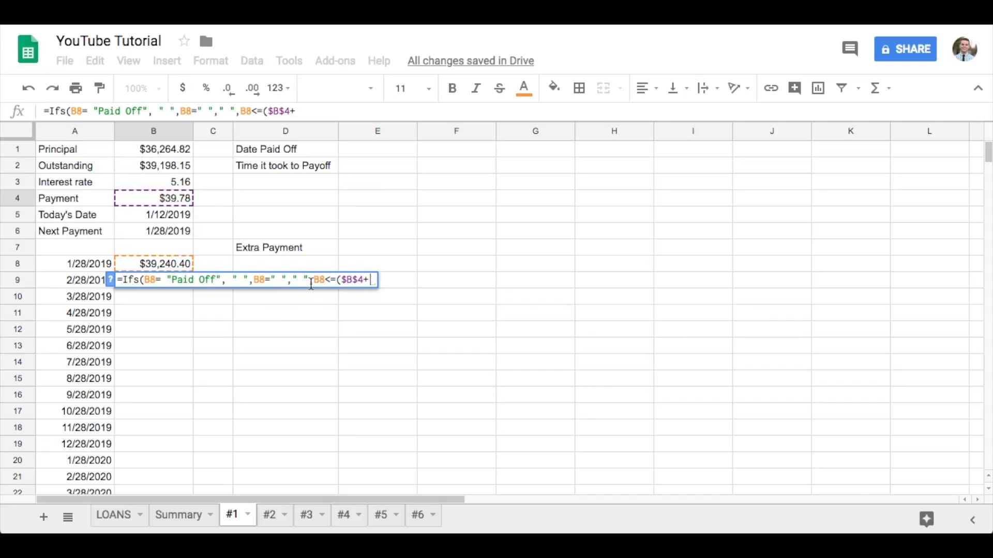
# Complete the third condition with the row's Extra Payment cell as $D9, giving B8<=($B$4+$D9), and return "Paid Off" for it.
pyautogui.scroll(-3, 356, 296)
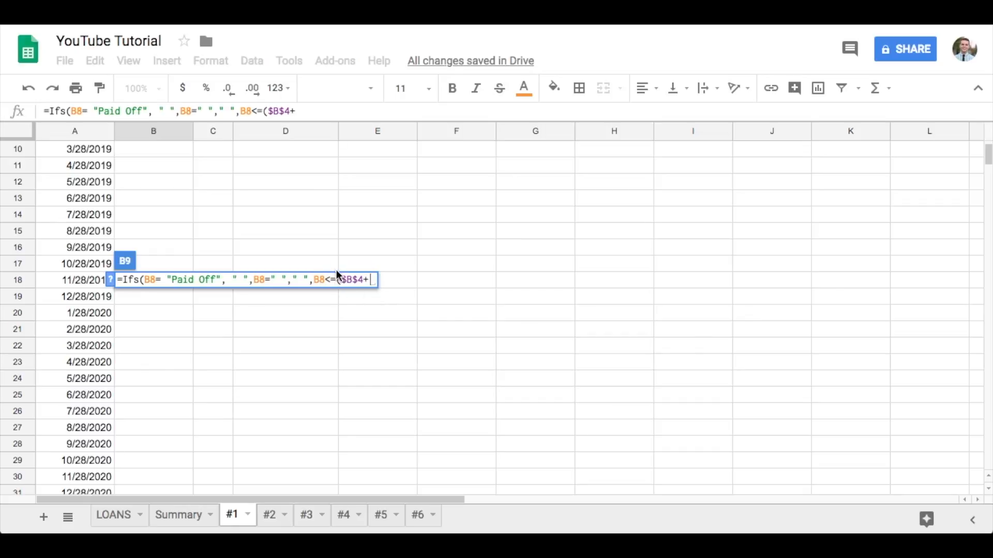
pyautogui.scroll(2, 986, 155)
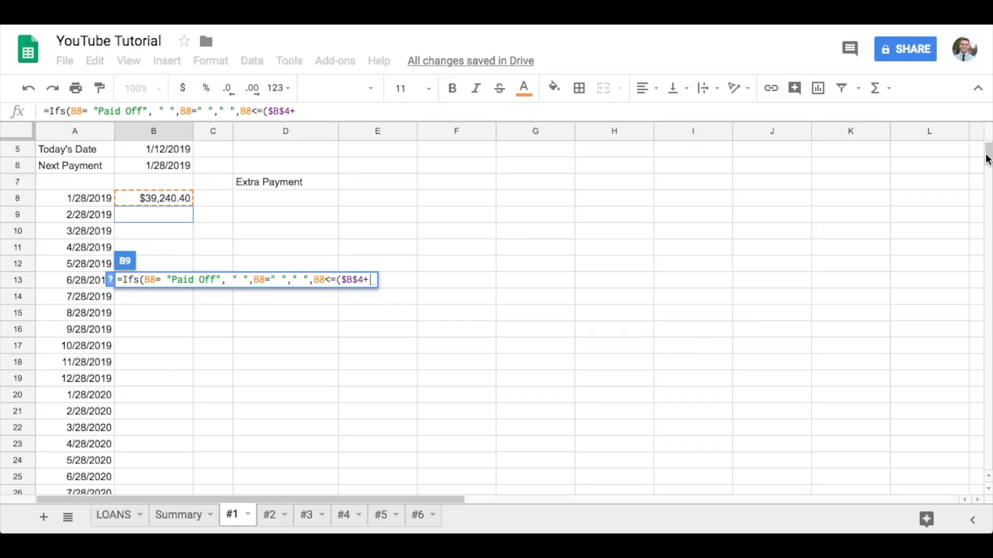
pyautogui.click(288, 217)
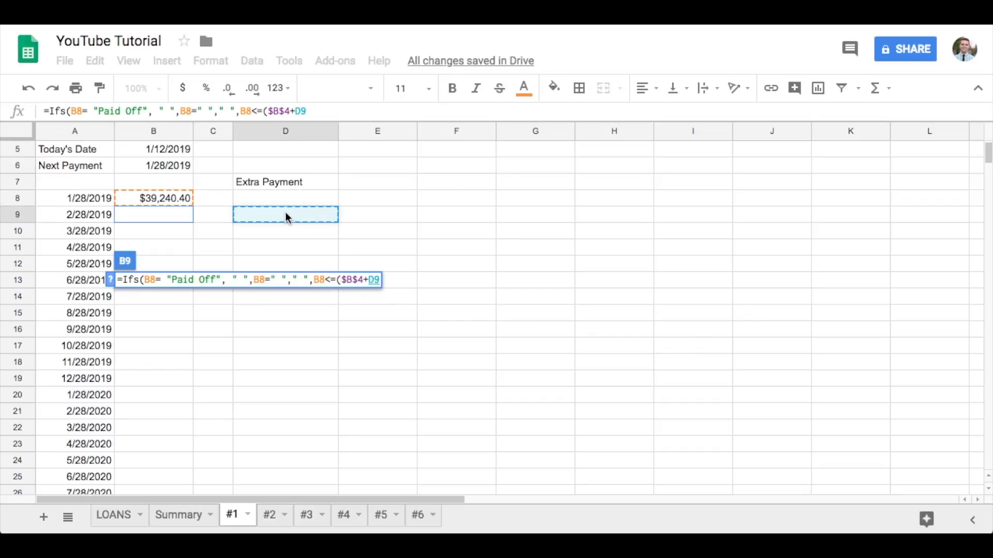
pyautogui.click(369, 280)
pyautogui.write('$')
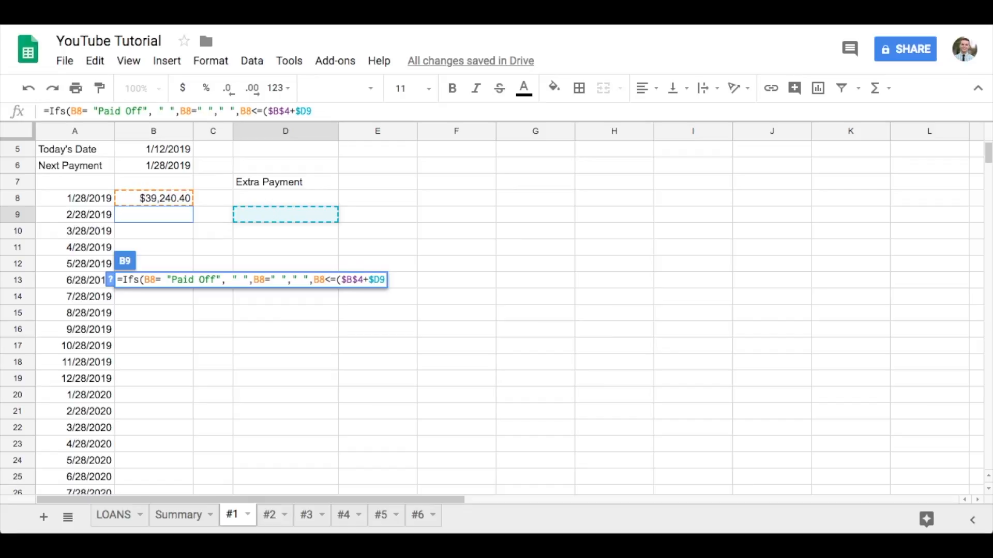
pyautogui.click(386, 280)
pyautogui.write(')')
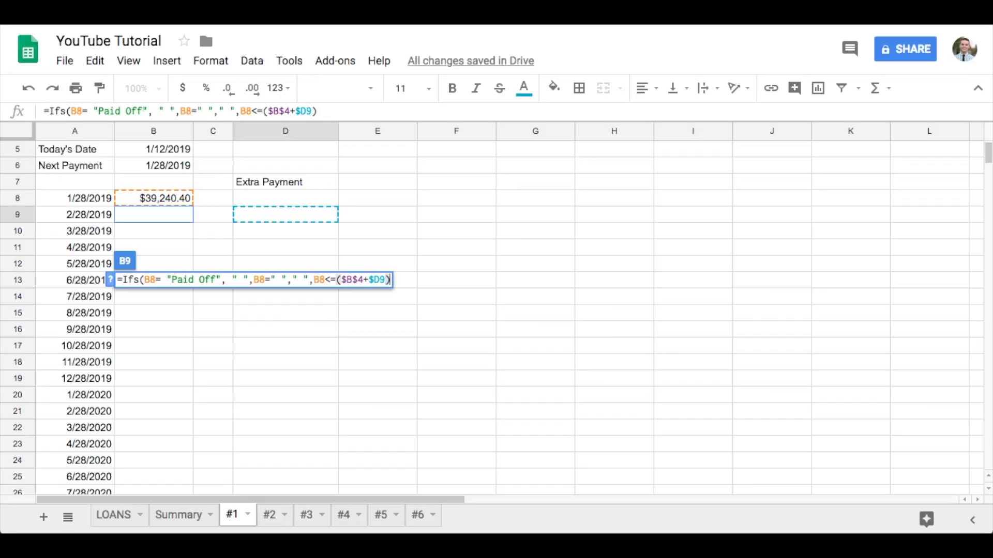
pyautogui.write(',')
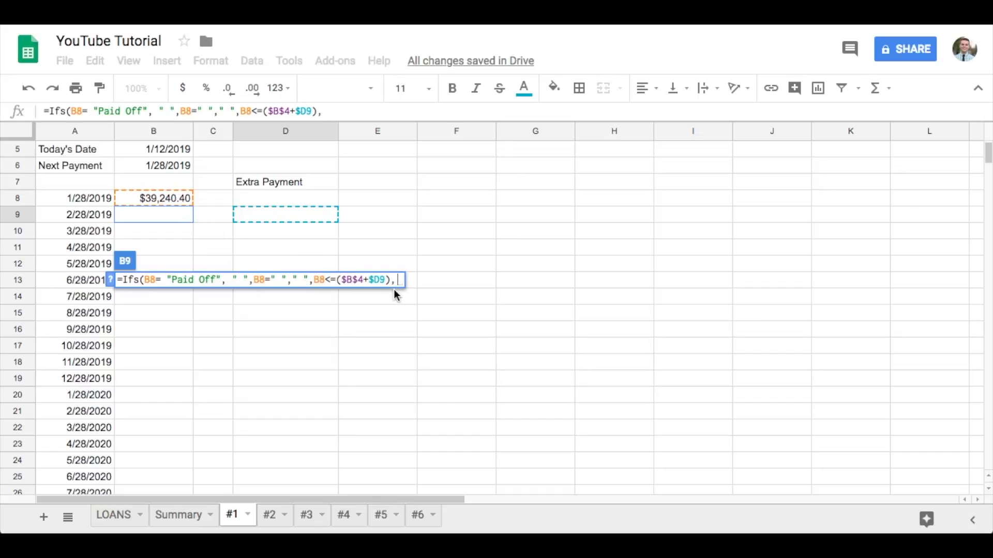
pyautogui.write('"Paid')
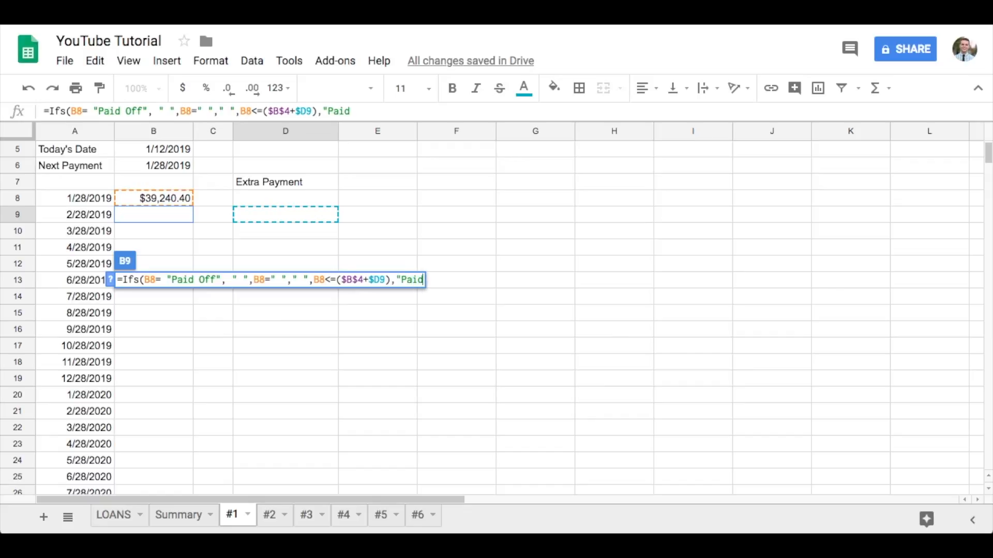
pyautogui.write(' Off",')
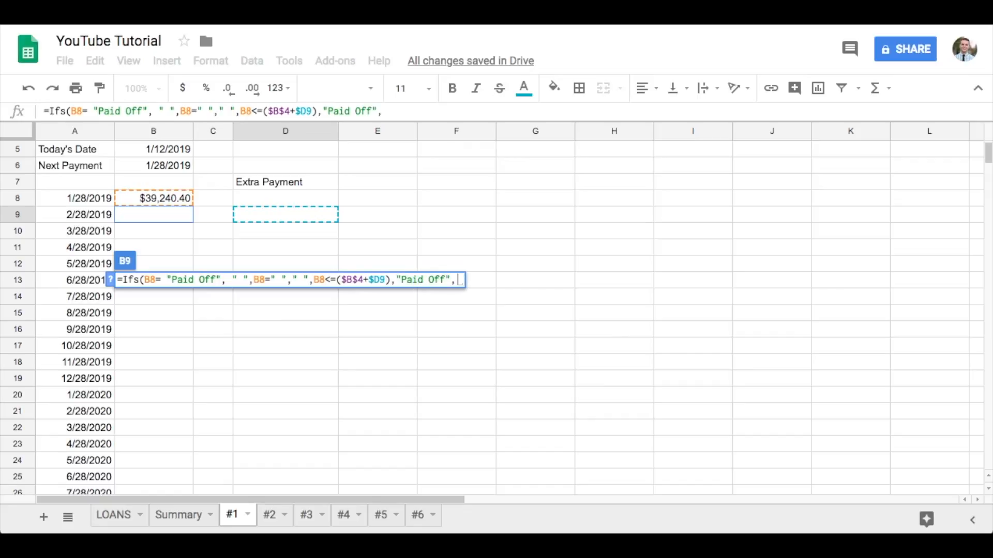
# Add a fourth condition to the B9 Ifs formula testing whether B8 exceeds the Principal, B8>$B$1.
pyautogui.write('B8')
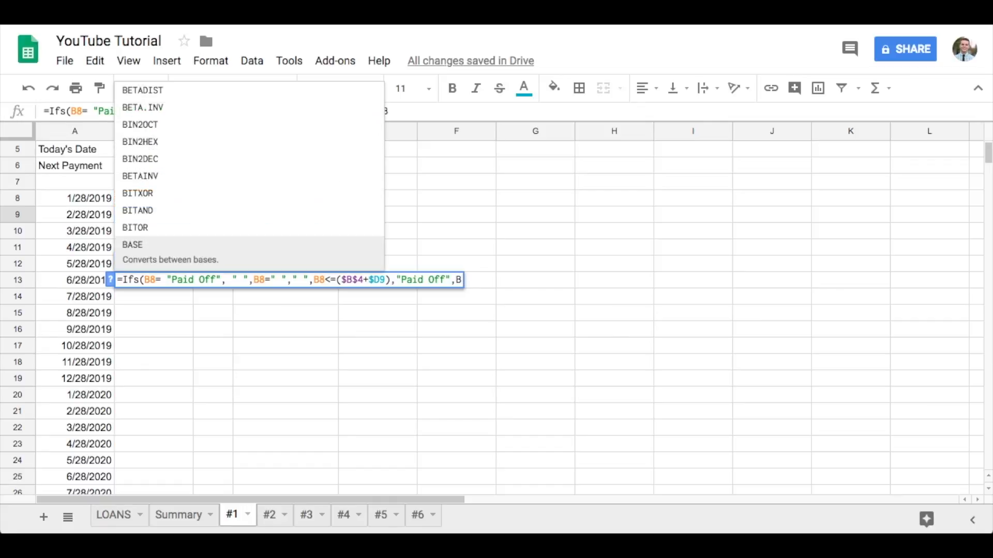
pyautogui.write('>')
pyautogui.scroll(2, 163, 156)
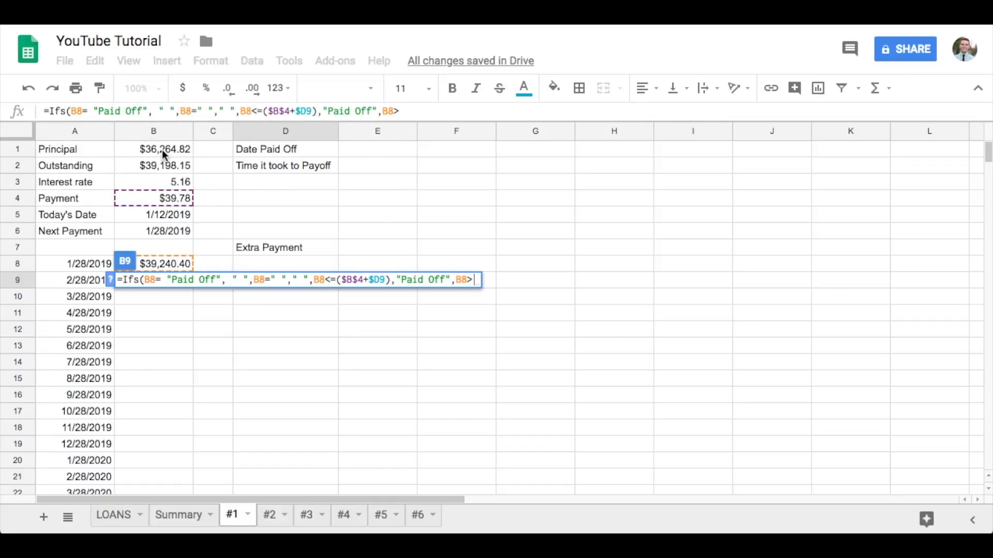
pyautogui.click(164, 153)
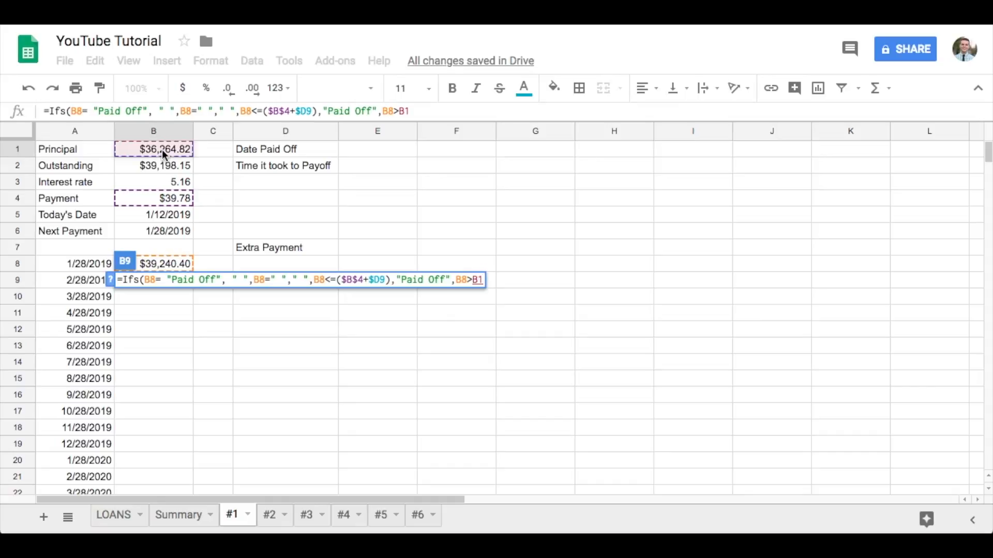
pyautogui.press('F4')
pyautogui.write(',(')
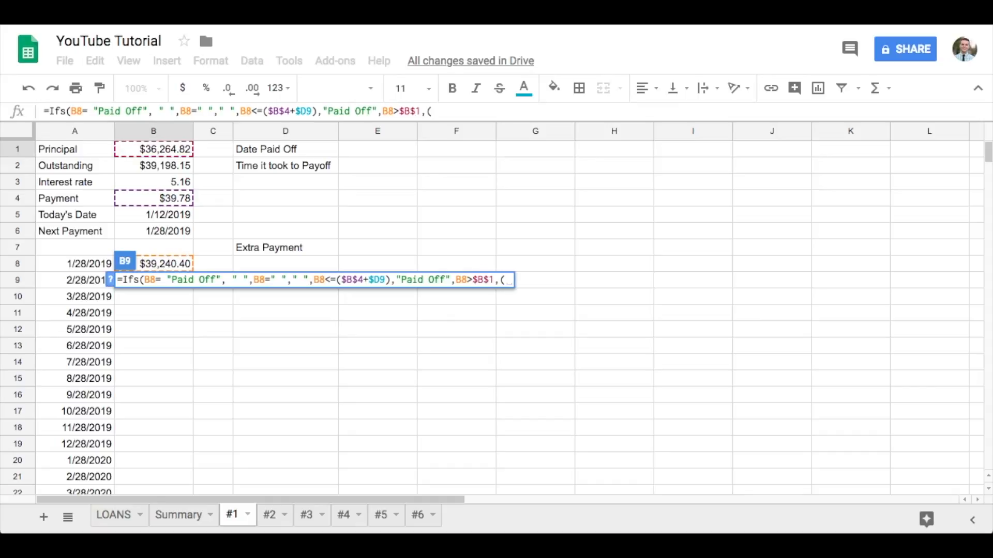
# Enter the monthly interest on the principal as the fourth condition's result: ($B$1*($B$3/36500))*(365/12).
pyautogui.click(146, 153)
pyautogui.press('F4')
pyautogui.write('*(')
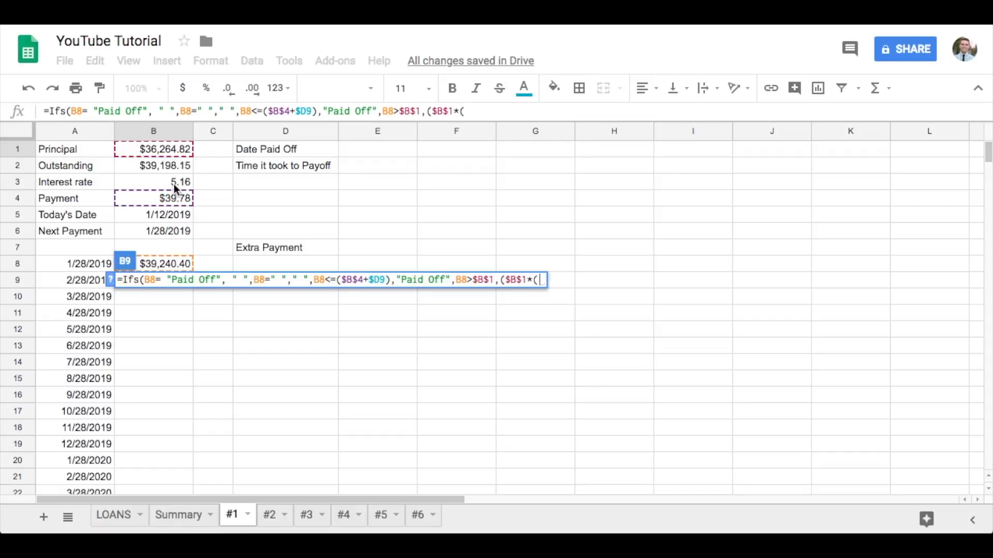
pyautogui.click(176, 182)
pyautogui.press('F4')
pyautogui.write('/')
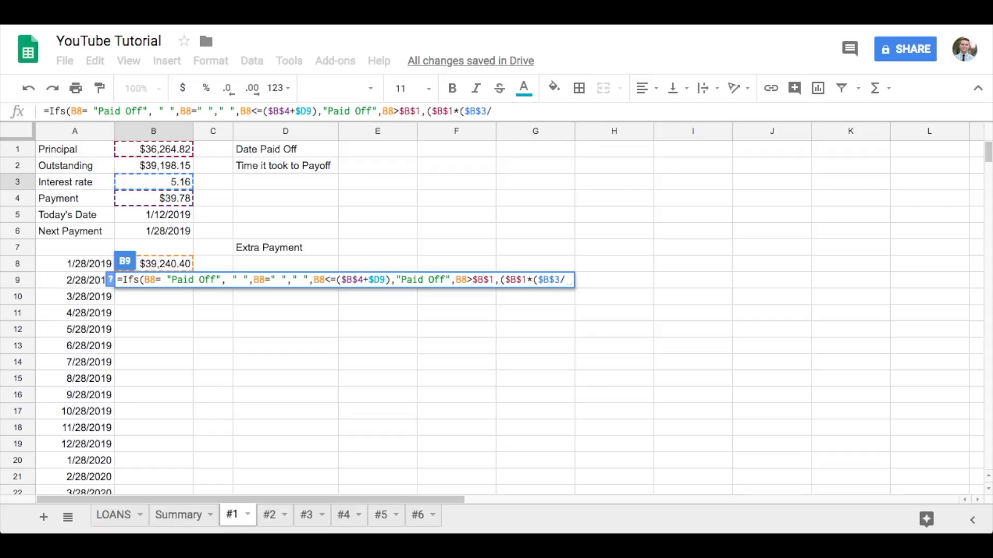
pyautogui.write('36')
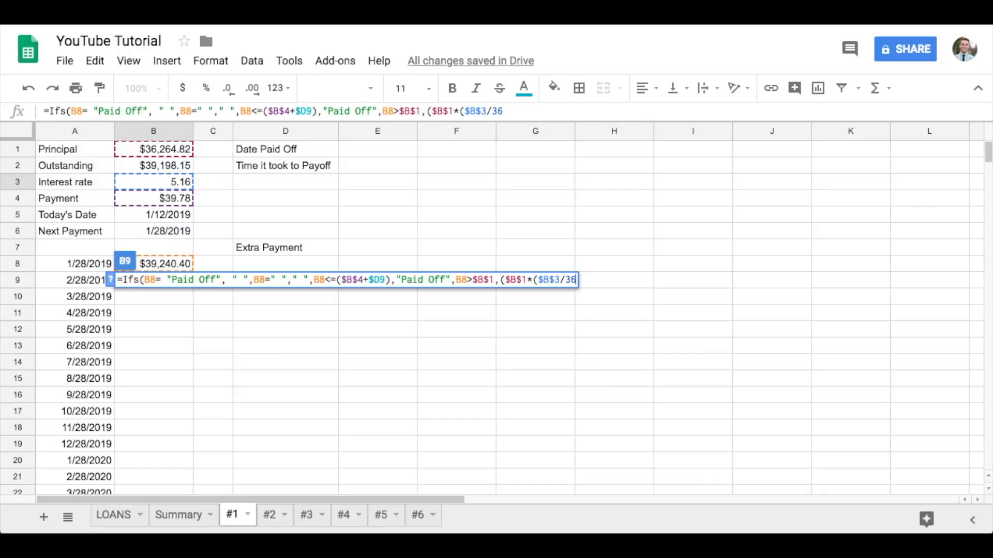
pyautogui.write('500))')
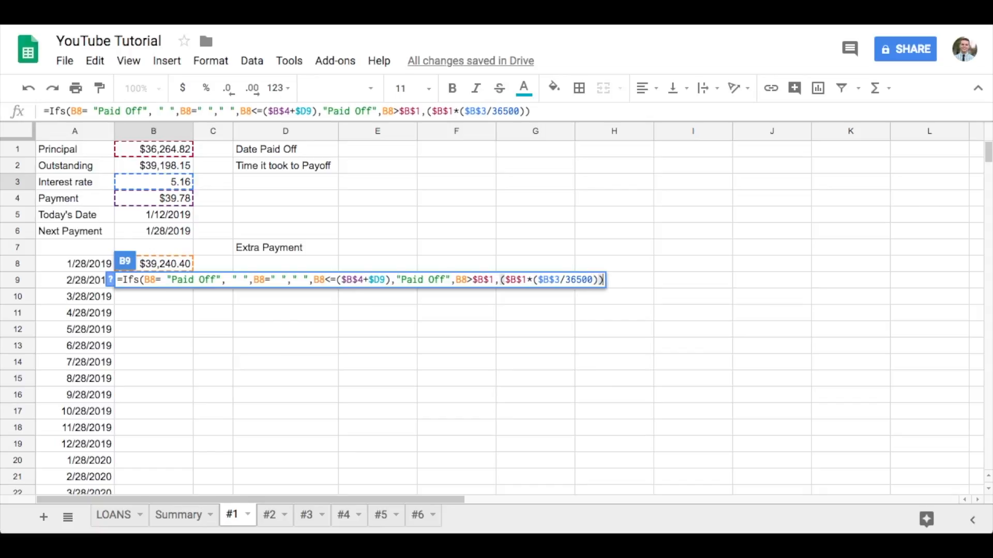
pyautogui.write('*')
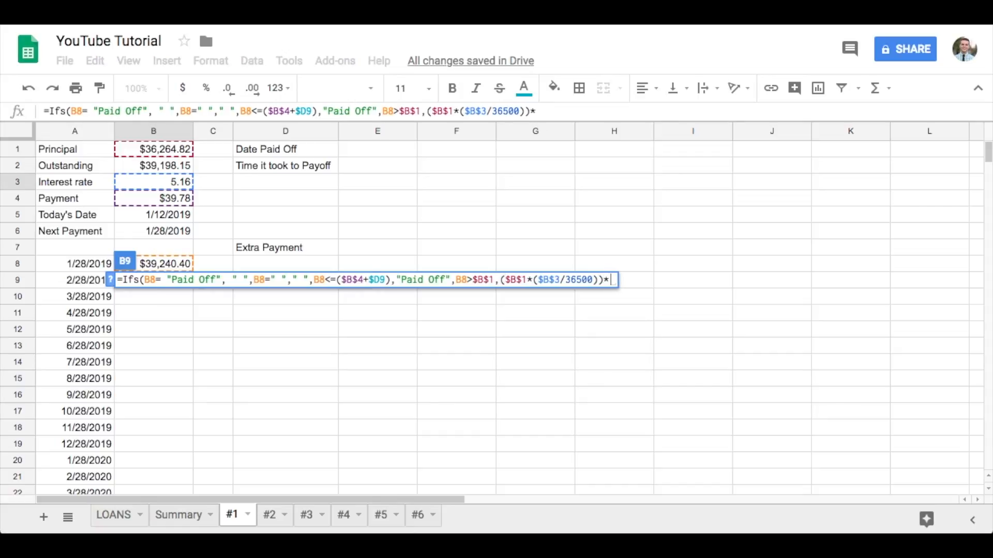
pyautogui.write('(365/12)+')
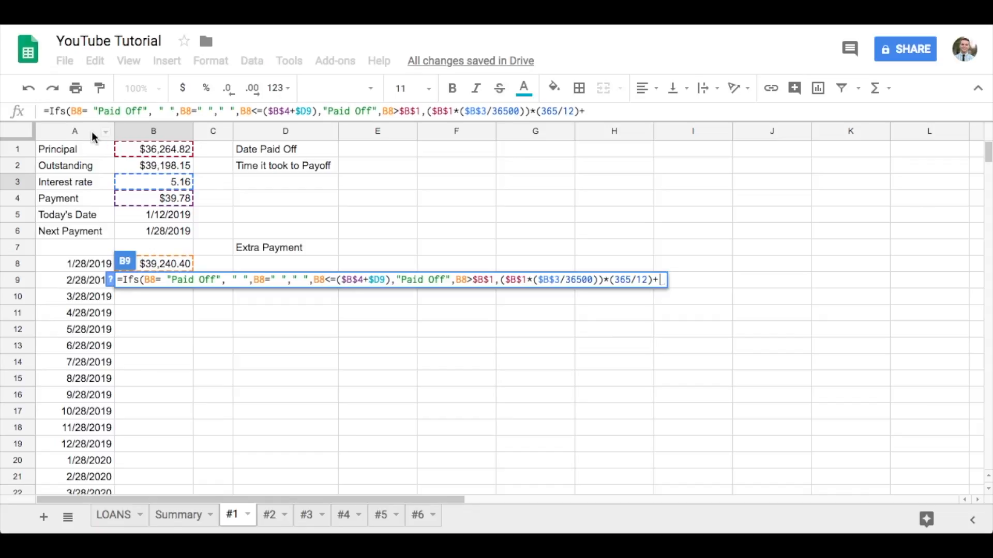
# Extend the fourth condition's result by adding the previous balance less regular and extra payments: +B8-($B$4+$D9).
pyautogui.click(167, 267)
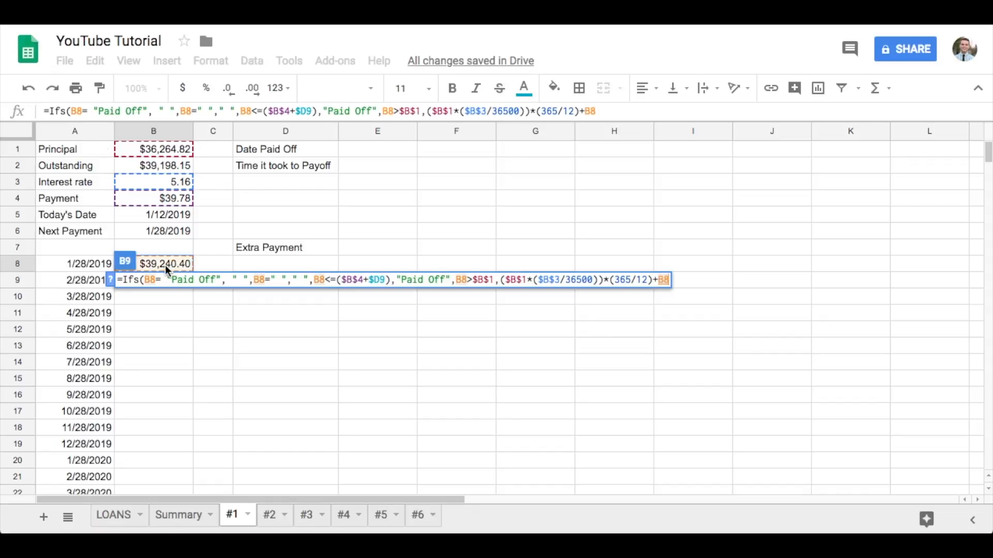
pyautogui.write('-(')
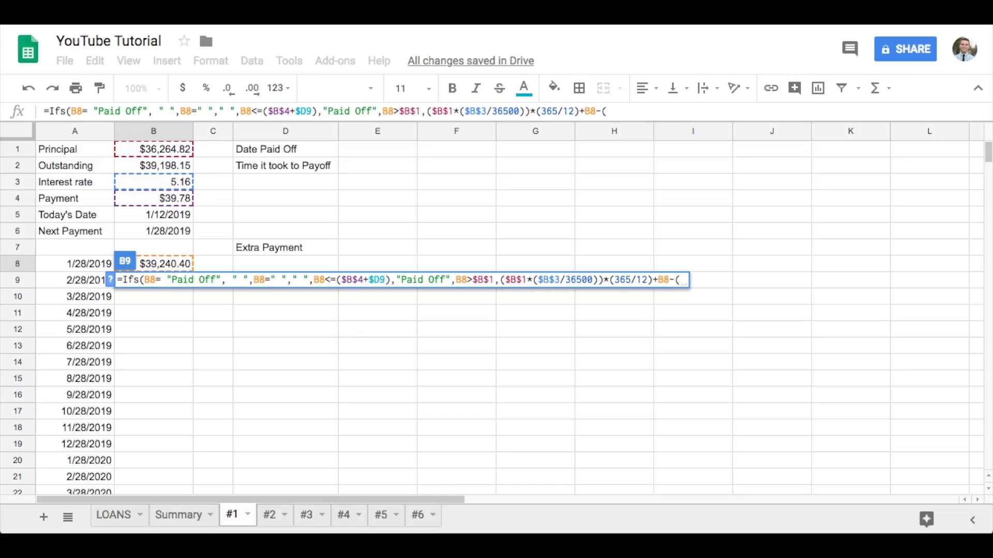
pyautogui.click(175, 202)
pyautogui.press('F4')
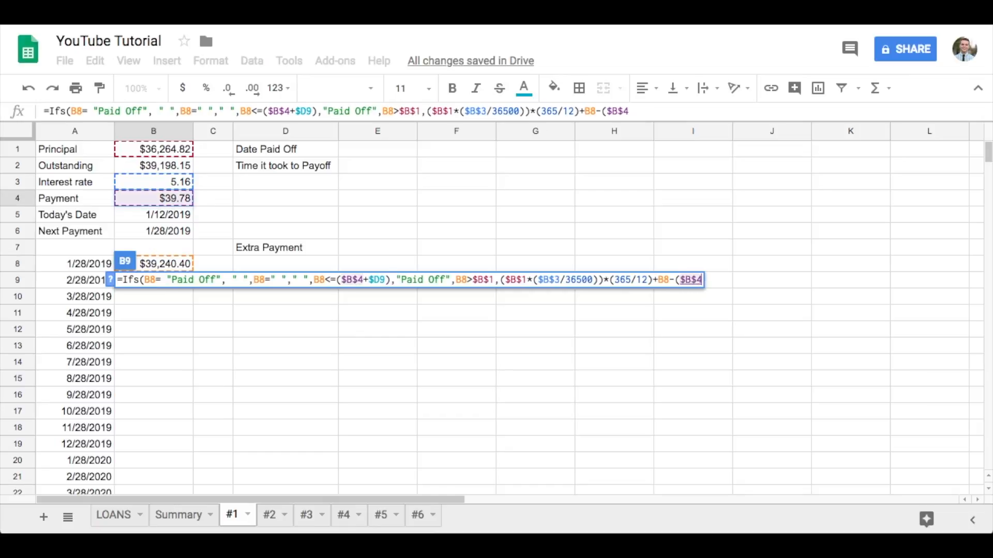
pyautogui.write('+')
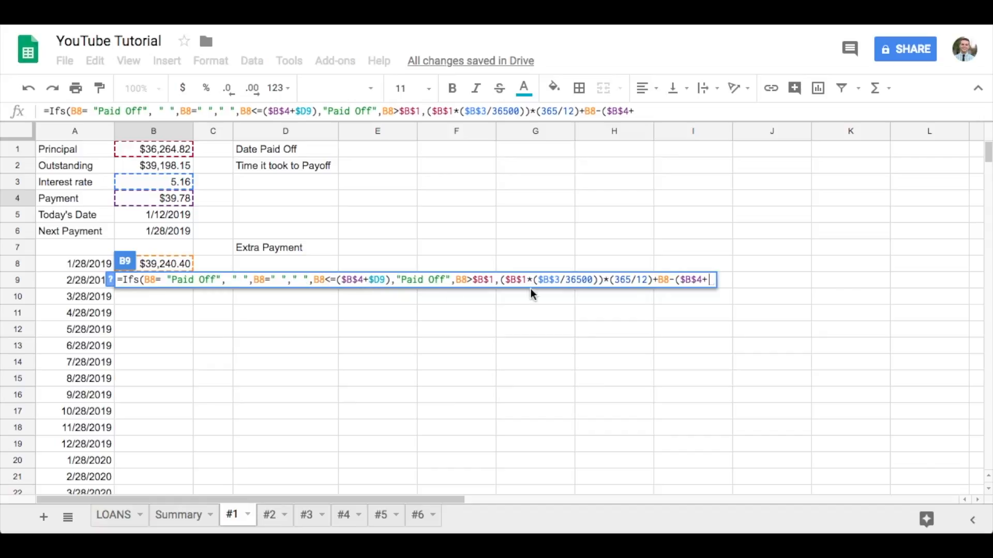
pyautogui.write('$')
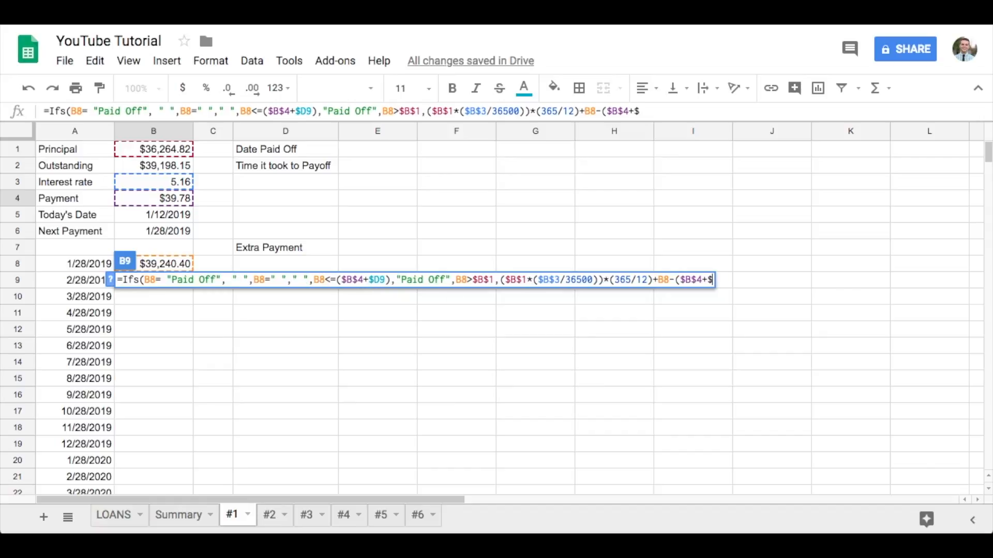
pyautogui.write('D9)')
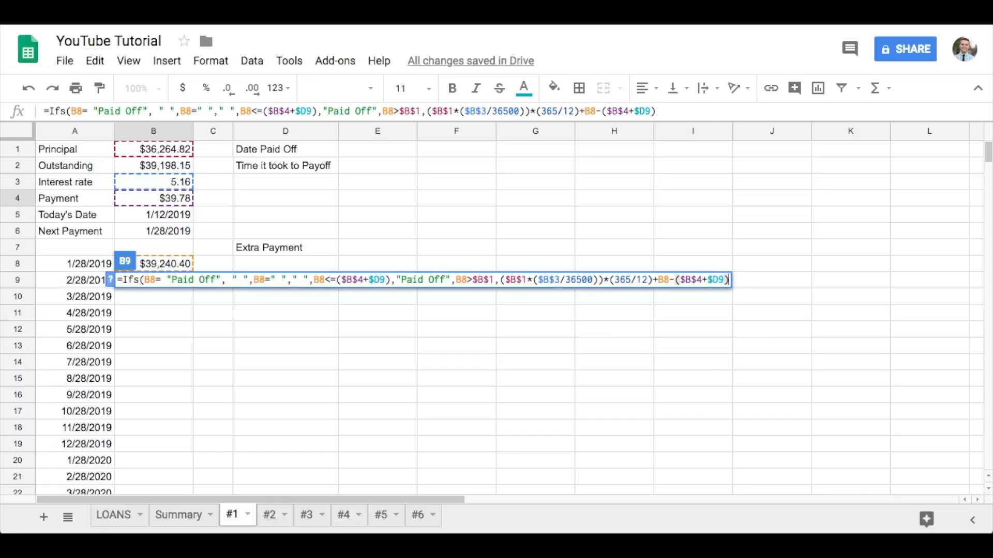
# Add a fifth condition to the B9 Ifs formula for balances at or below the Principal, B8<=$B$1.
pyautogui.write(',"Paid')
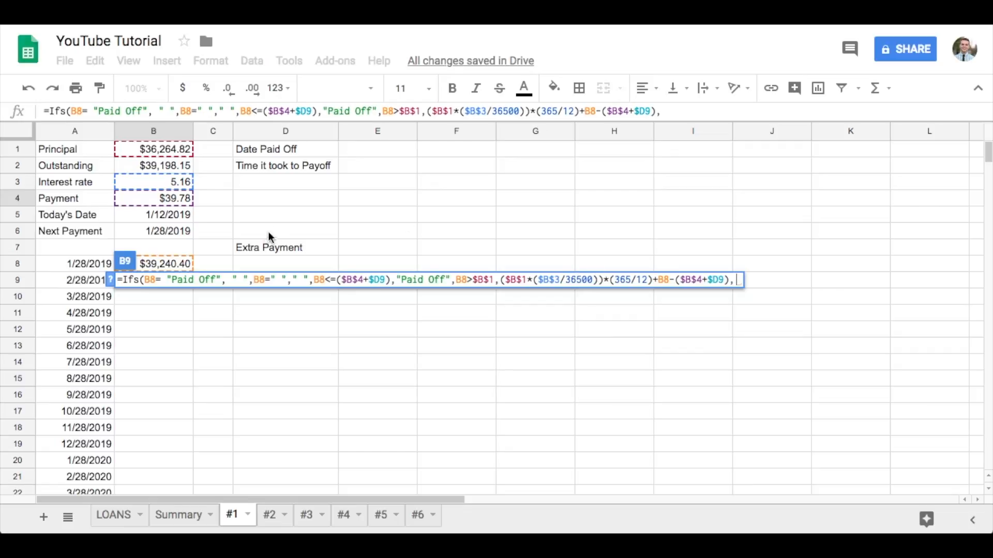
pyautogui.click(185, 266)
pyautogui.write('<=')
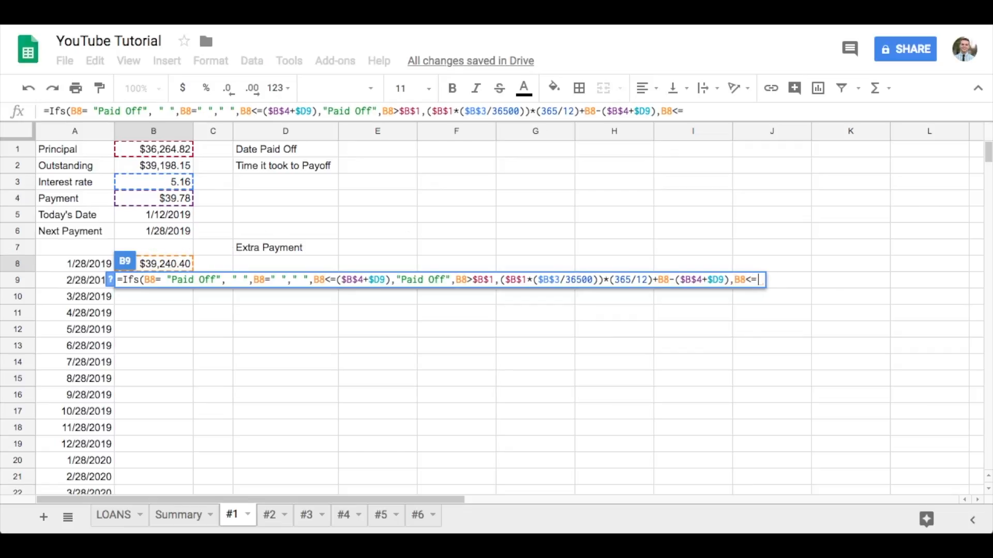
pyautogui.click(176, 155)
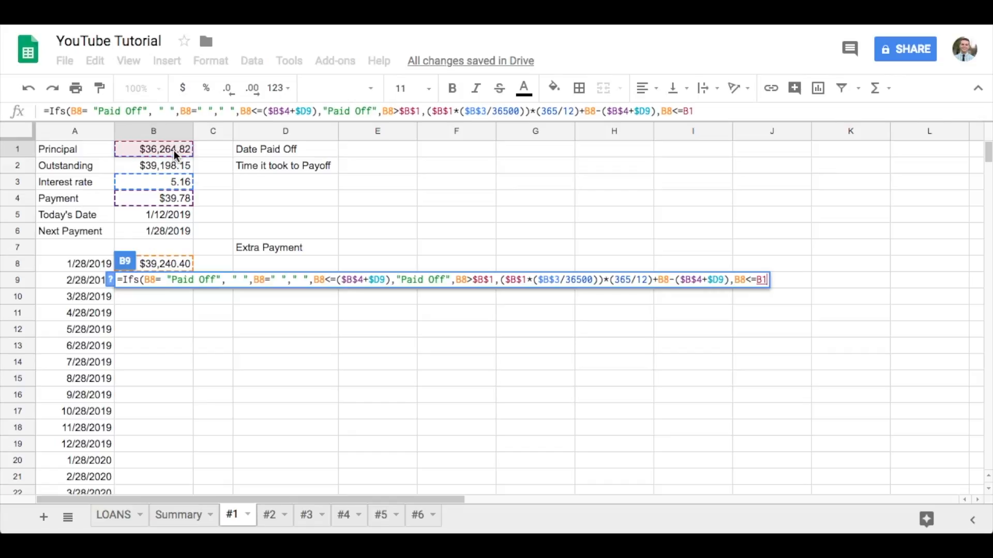
pyautogui.press('F4')
pyautogui.write(',')
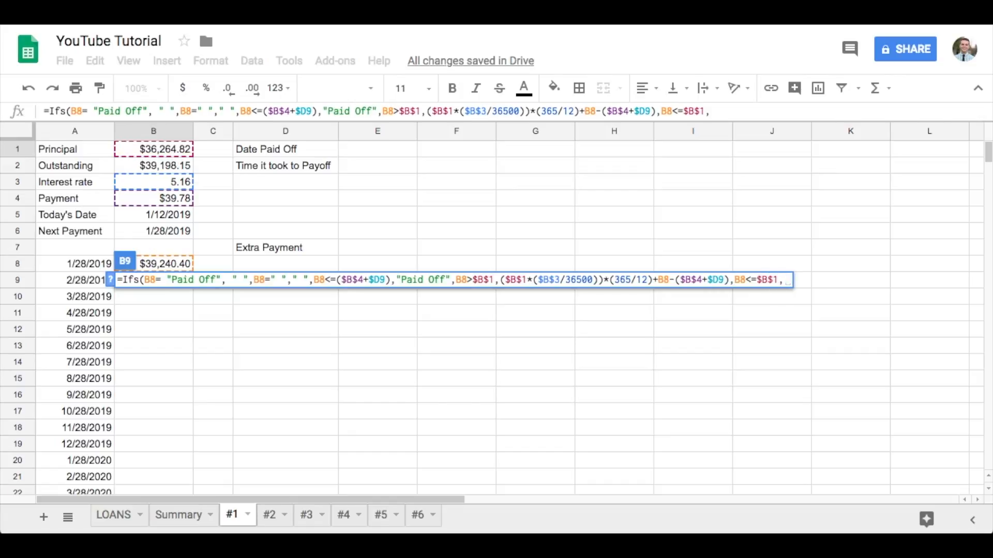
# Start the fifth condition's result in the B9 Ifs formula with the daily interest on the previous balance: (B8*($B$3/36500)).
pyautogui.write('(')
pyautogui.click(176, 264)
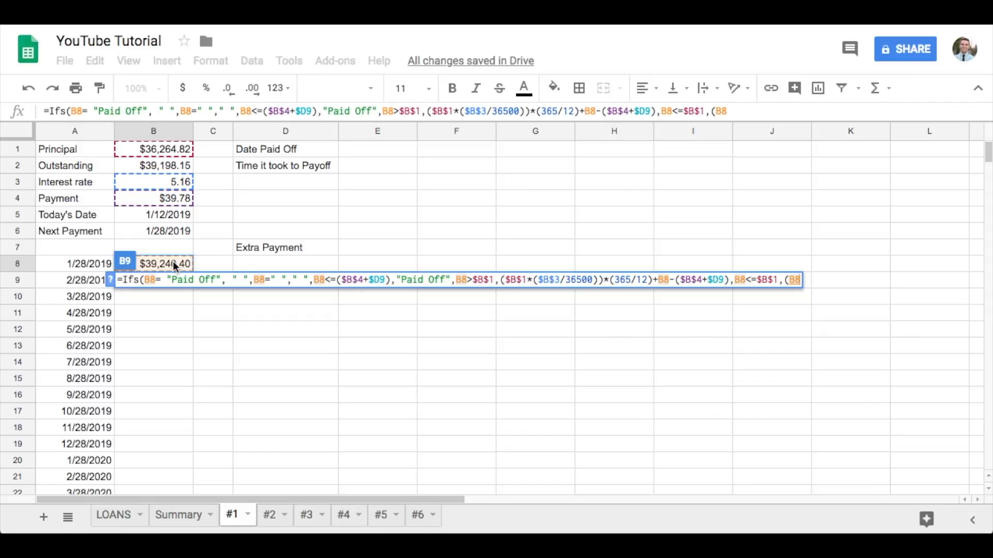
pyautogui.write('*')
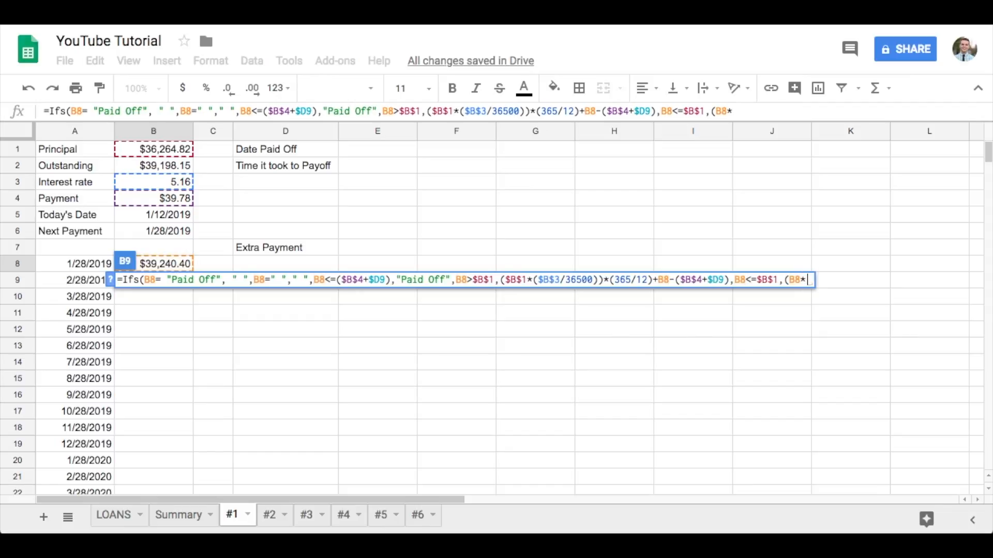
pyautogui.write('(')
pyautogui.click(164, 184)
pyautogui.press('F4')
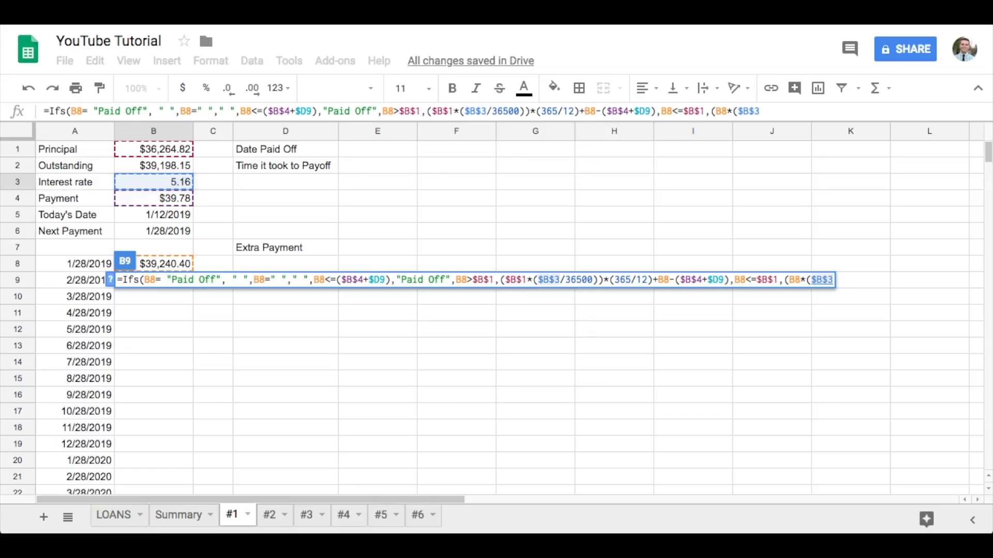
pyautogui.write('/36500))')
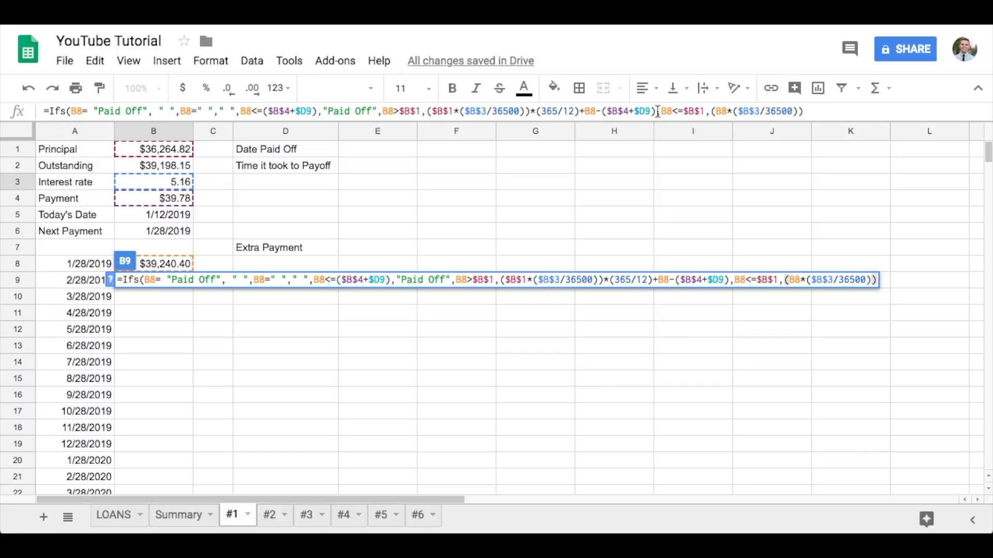
# Copy *(365/12)+B8-($B$4+$D9) from the fourth result to the end of the B9 formula, and close and enter the formula.
pyautogui.moveTo(532, 111); pyautogui.dragTo(654, 113)
pyautogui.hotkey('ctrl', 'c')
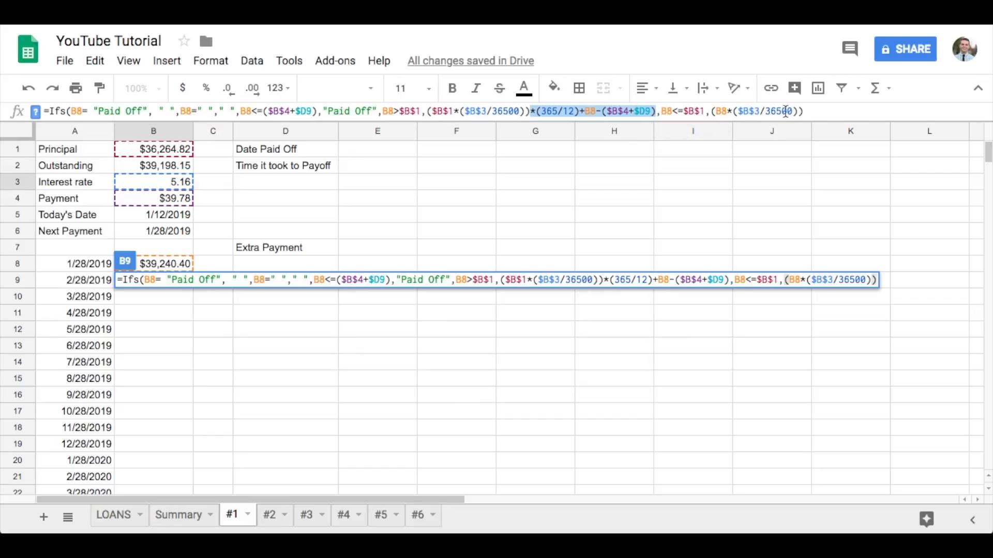
pyautogui.click(808, 112)
pyautogui.hotkey('ctrl', 'v')
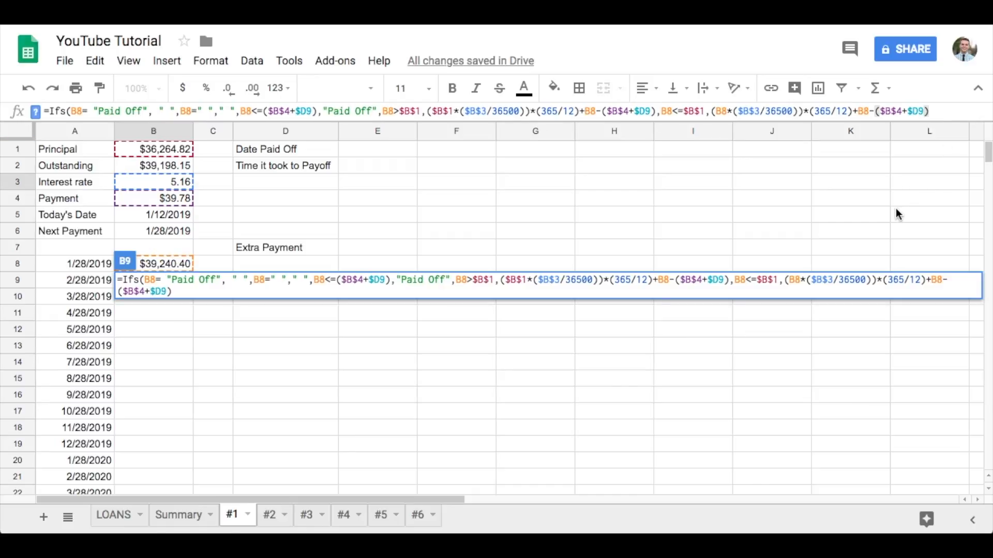
pyautogui.write(')')
pyautogui.press('Return')
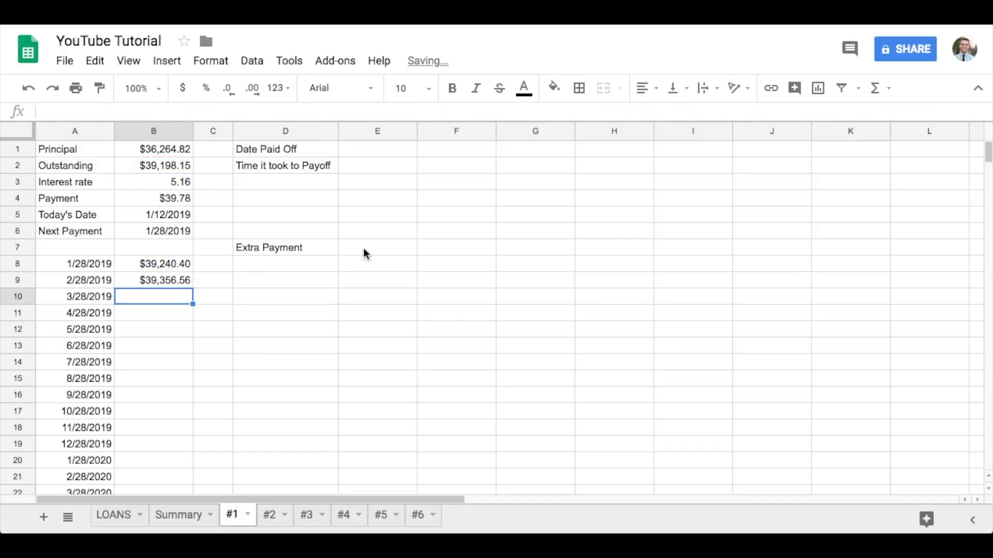
# Fill the B9 Ifs formula down column B for all the payment dates.
pyautogui.click(176, 288)
pyautogui.click(172, 269)
pyautogui.click(174, 282)
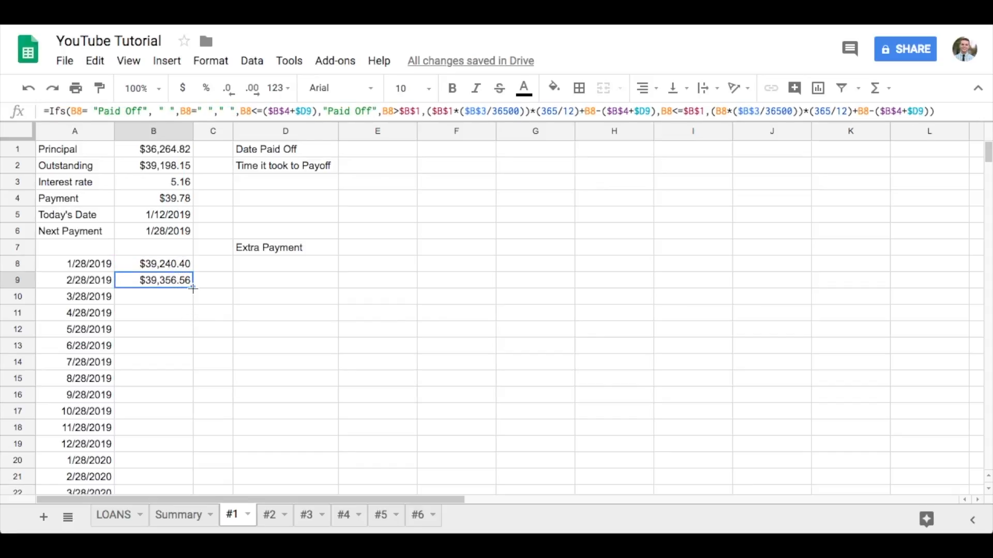
pyautogui.doubleClick(193, 289)
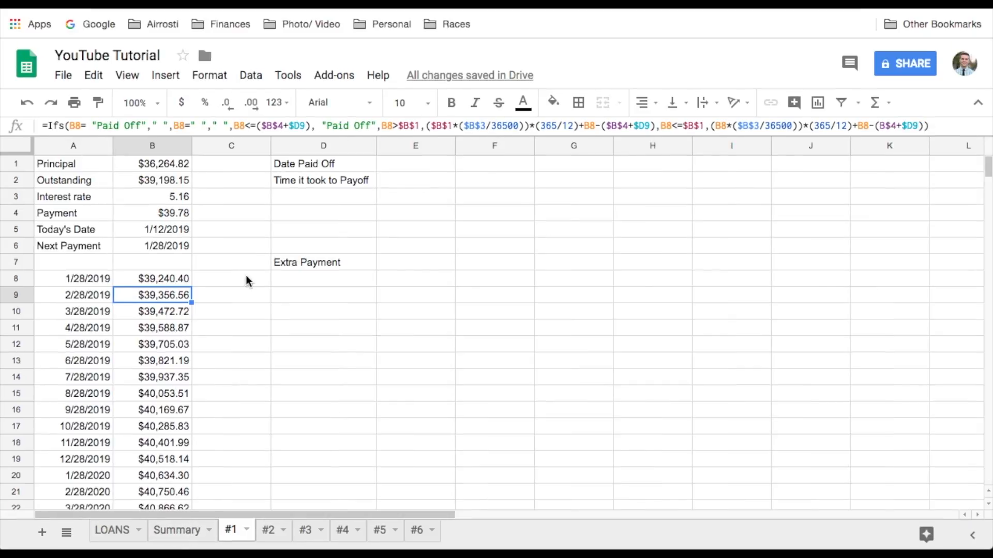
# Enter =Row(C8) in C8 and fill it down column C beside the balances.
pyautogui.click(247, 281)
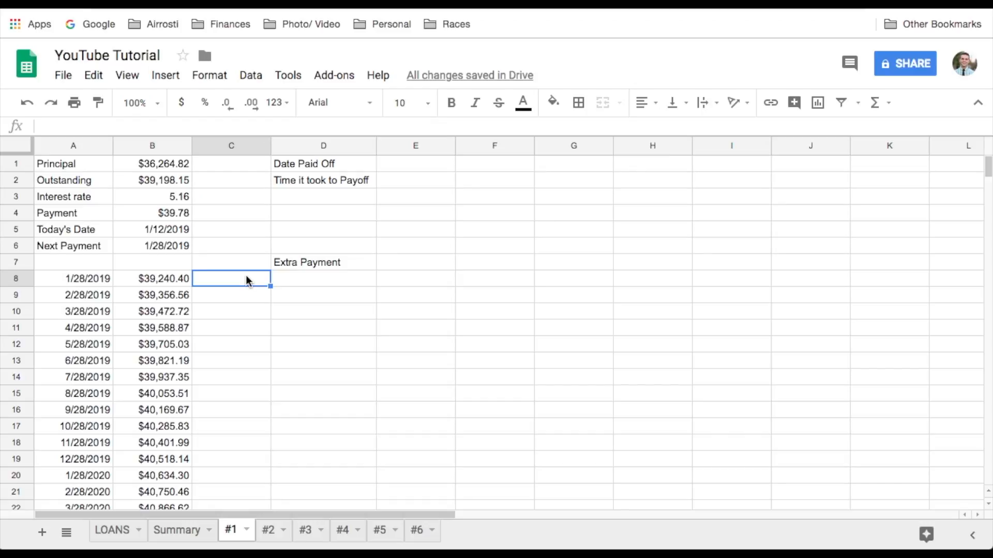
pyautogui.write('=')
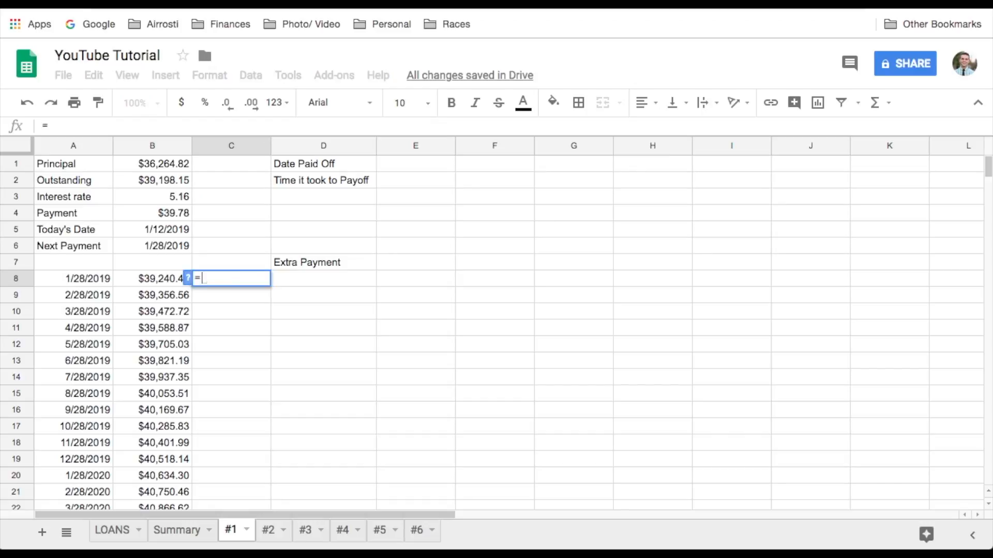
pyautogui.write('Row(c8)')
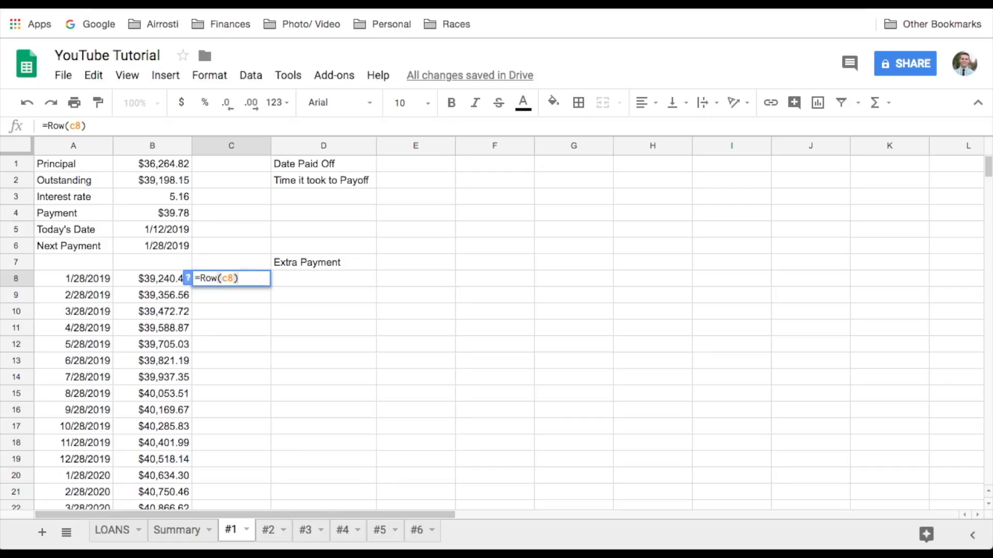
pyautogui.press('Return')
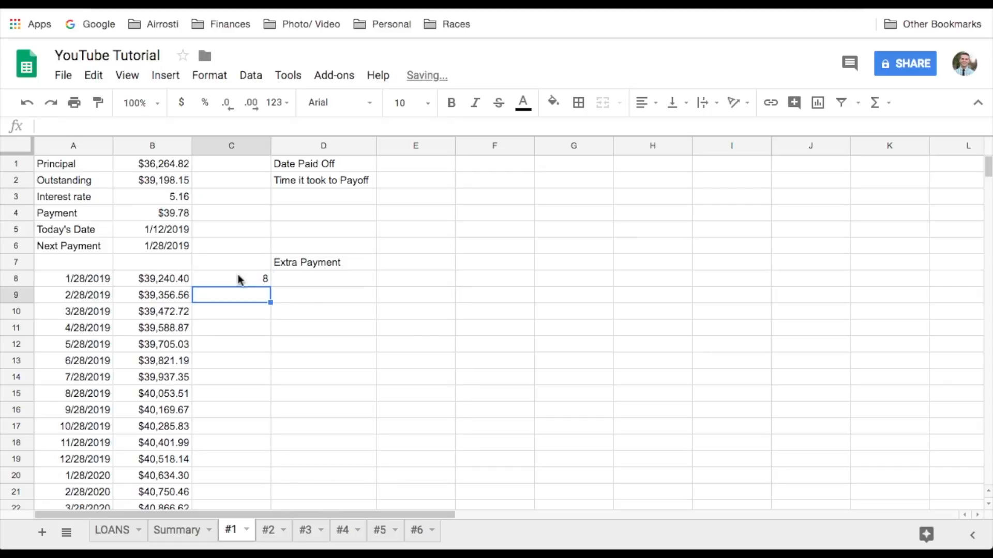
pyautogui.click(243, 282)
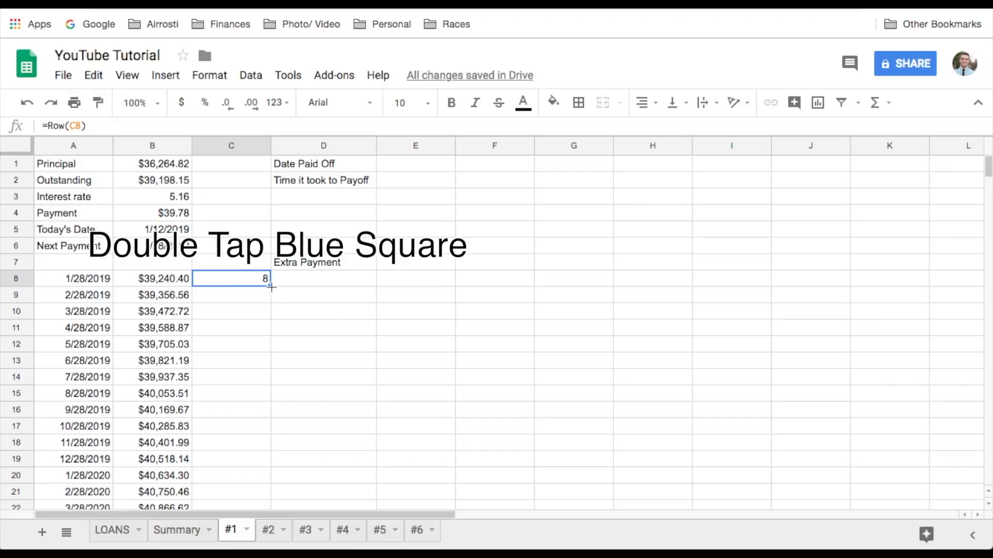
pyautogui.doubleClick(271, 286)
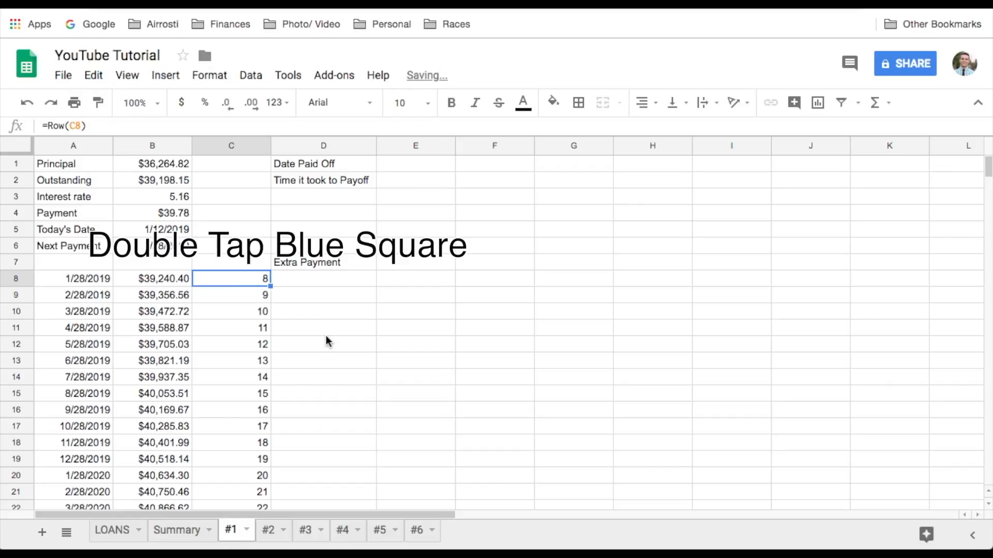
# Fit column C's width to the row numbers it contains.
pyautogui.doubleClick(269, 148)
pyautogui.click(281, 287)
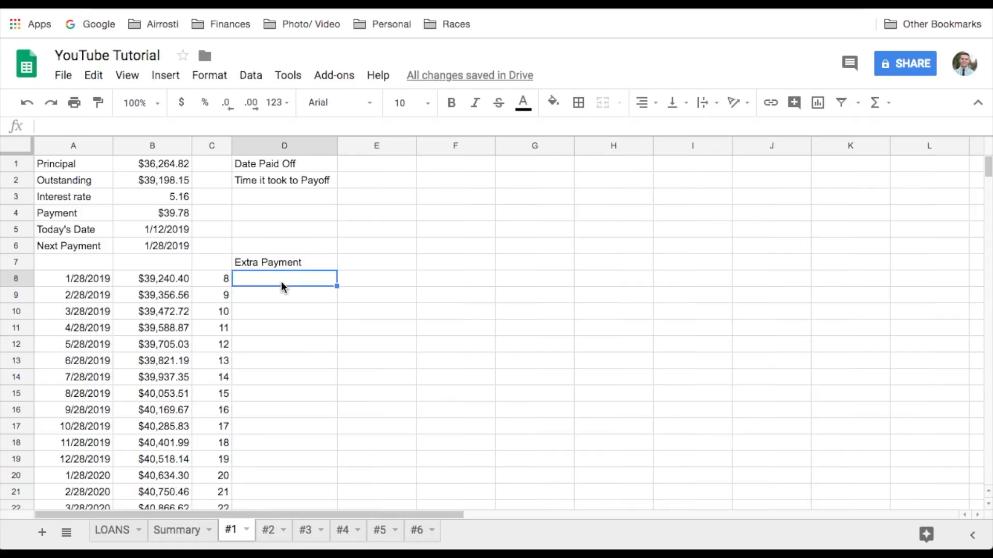
pyautogui.click(279, 307)
pyautogui.click(288, 365)
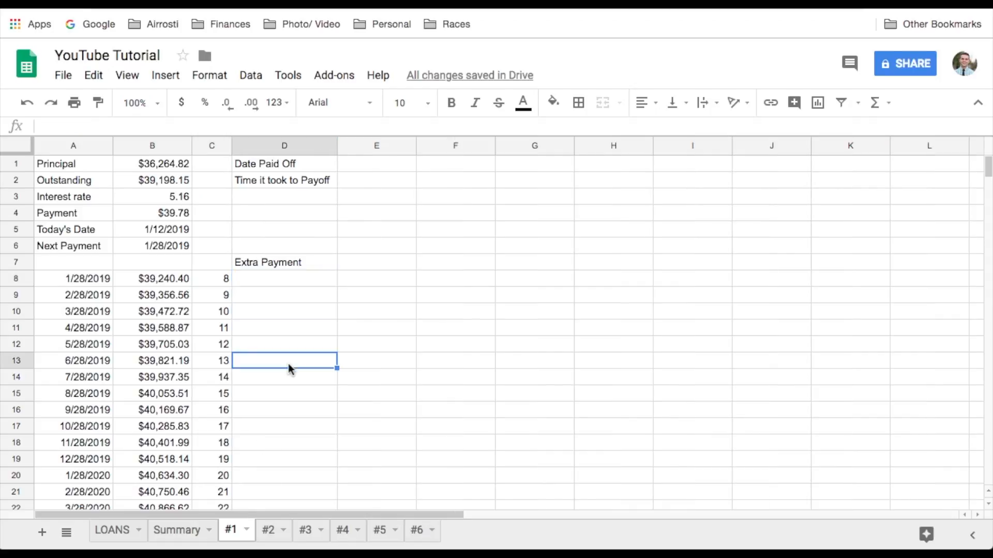
# Enter =iferror(INDIRECT("A"&VLOOKUP("Paid Off",B:C,2,0)),"Never") in E1 beside Date Paid Off.
pyautogui.click(376, 167)
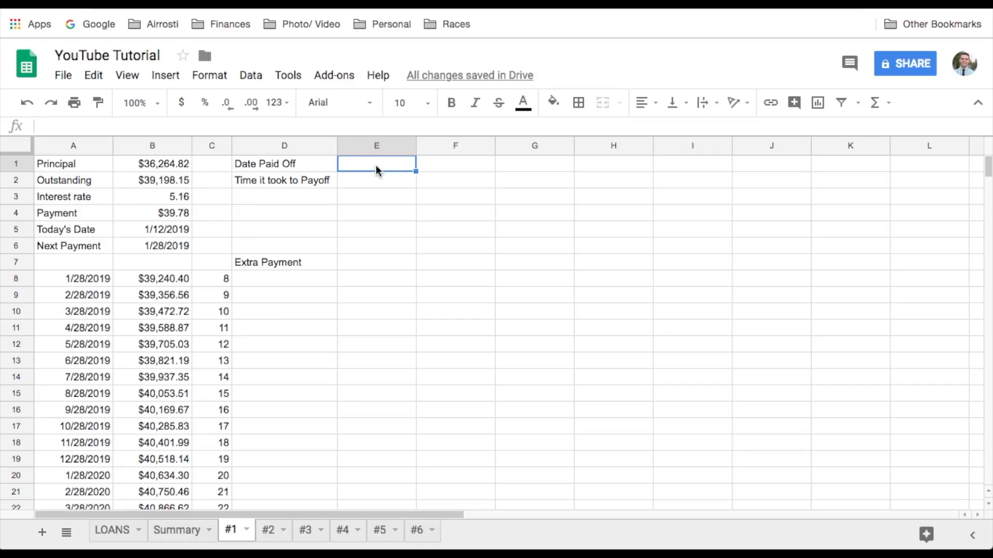
pyautogui.write('=iferror(INDIRECT("A"&VLOOKUP("Paid Off",D:C,2,0)),"Never")')
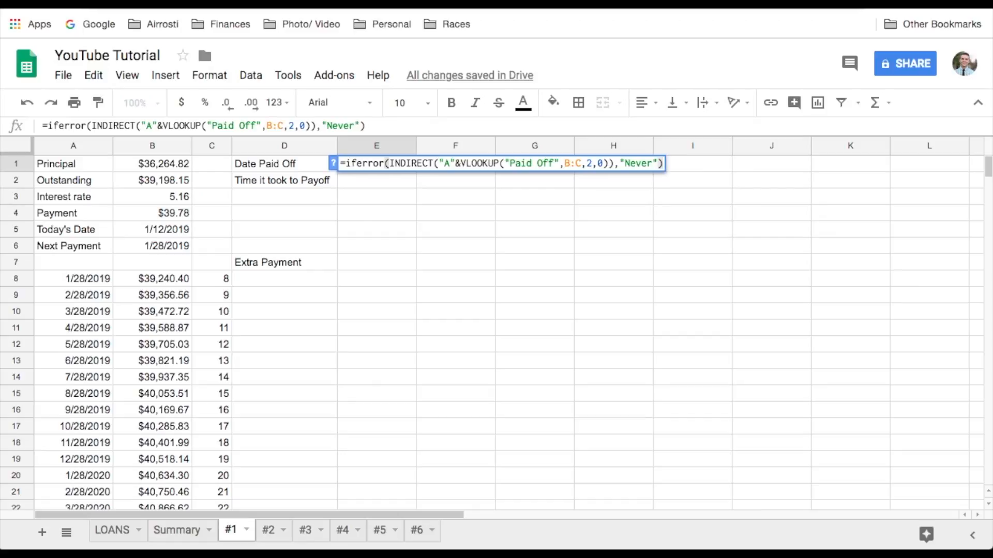
pyautogui.press('Return')
# Enter an iferror DATEDIF formula in E2 giving the years, months and days from B5 to E1, with the fallback "It Won't Be".
pyautogui.write('=iferror(DATEDIF(B5,E1,"Y") & " Years, " & DATEDIF(B5,E1,"YM") & " Months, " & DATEDIF(B5,E1,"MD") & " Days"),"It Won\'t Be")')
pyautogui.press('Return')
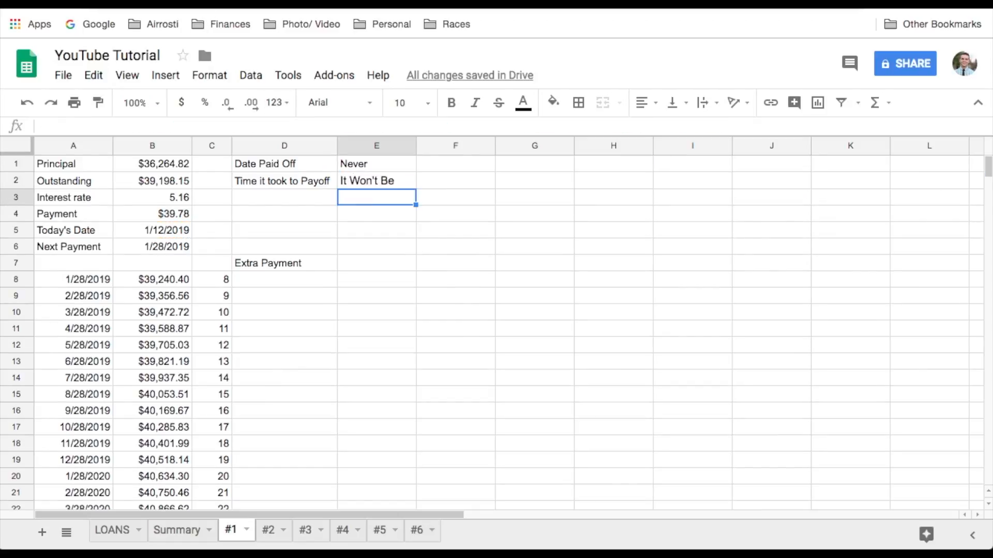
pyautogui.click(385, 251)
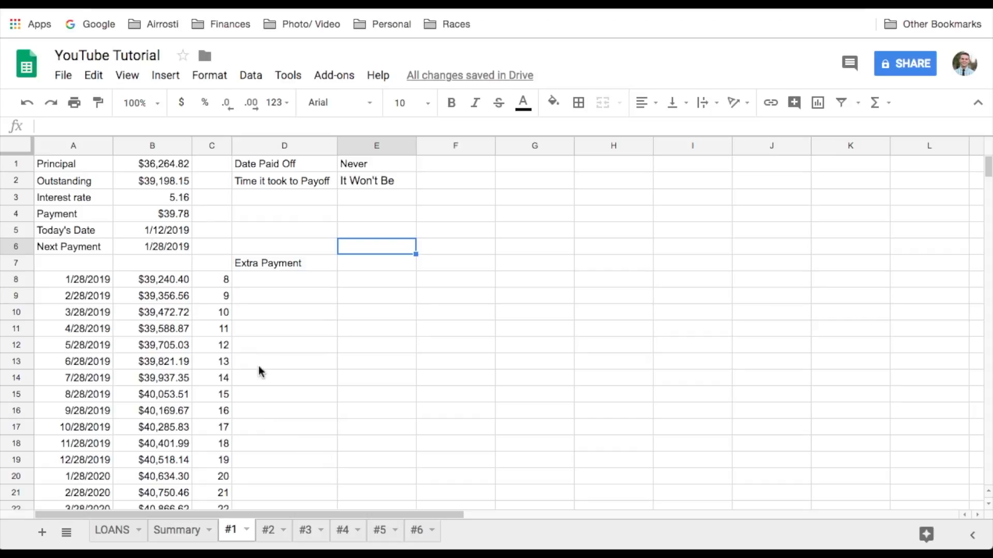
# Copy the entire contents of sheet #1 into sheet #2, starting at A1.
pyautogui.click(277, 532)
pyautogui.click(309, 532)
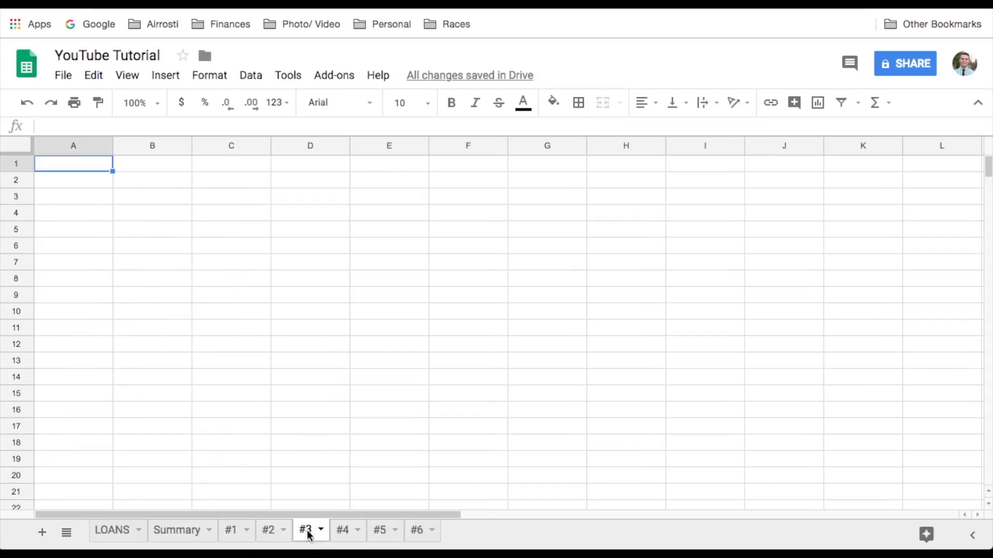
pyautogui.click(237, 533)
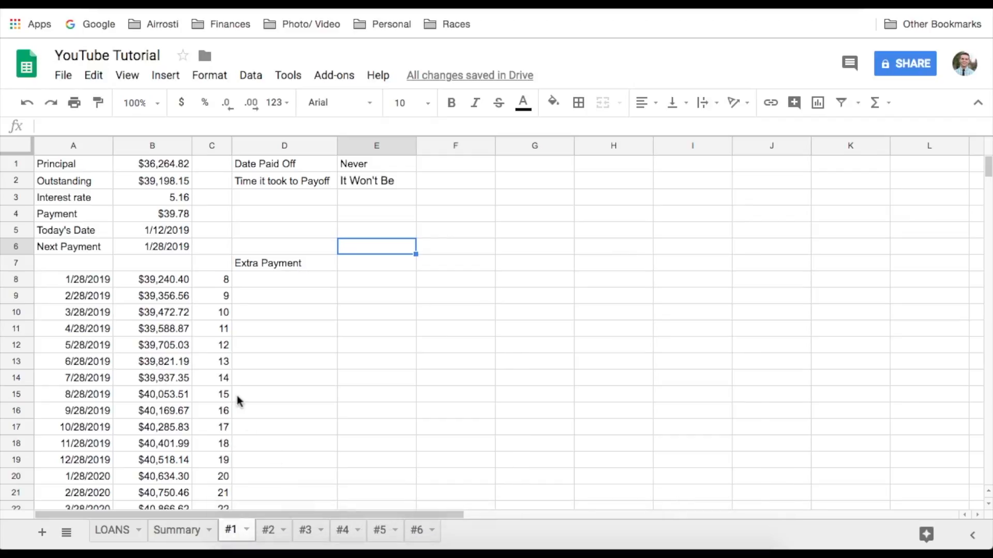
pyautogui.click(19, 149)
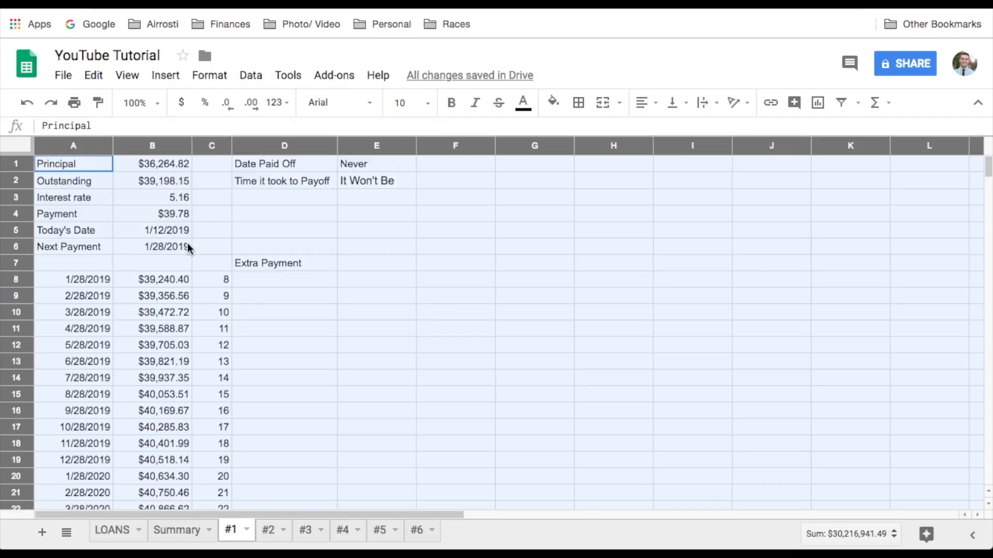
pyautogui.click(270, 533)
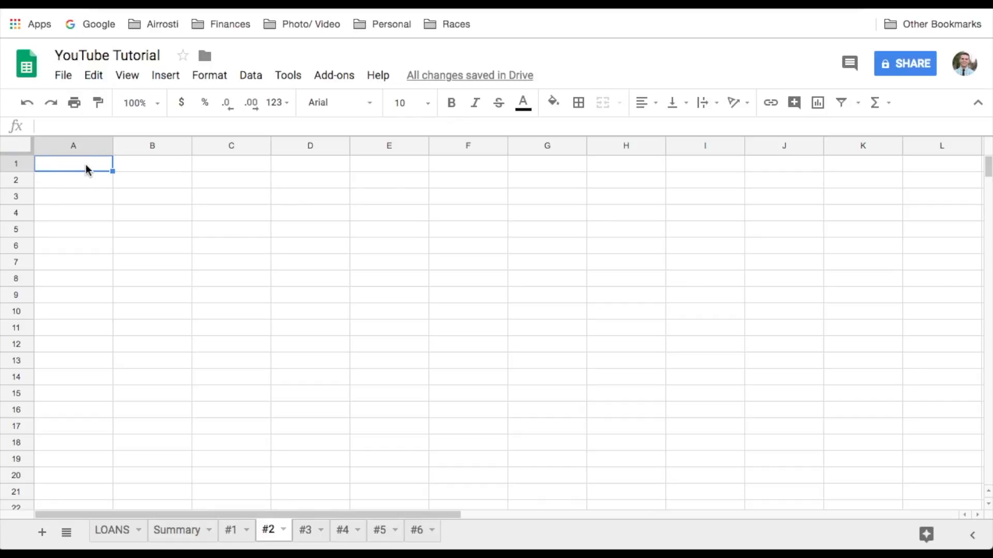
pyautogui.hotkey('ctrl', 'v')
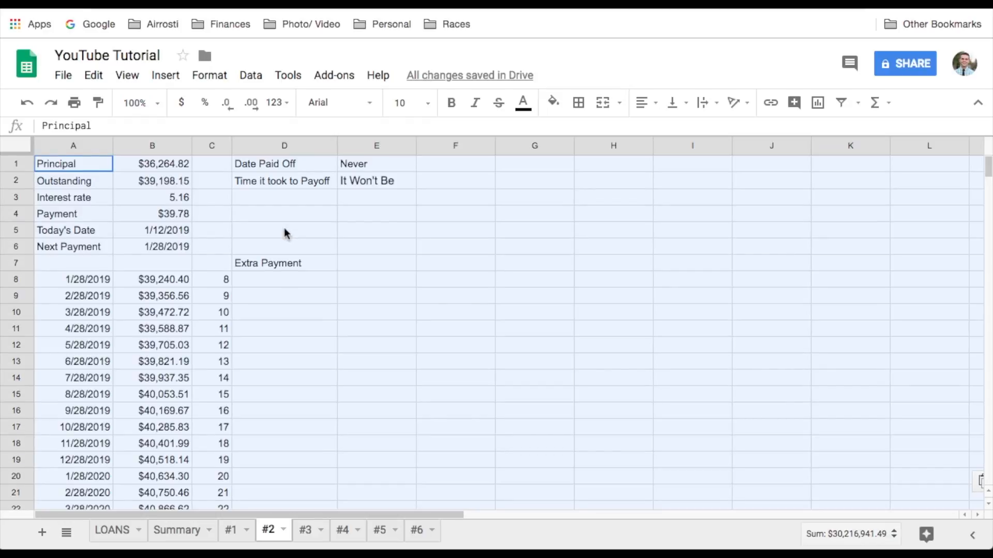
# Link the Principal in B1 of sheet #2 to Loan #2 on the LOANS sheet with =LOANS!$B$3.
pyautogui.click(172, 163)
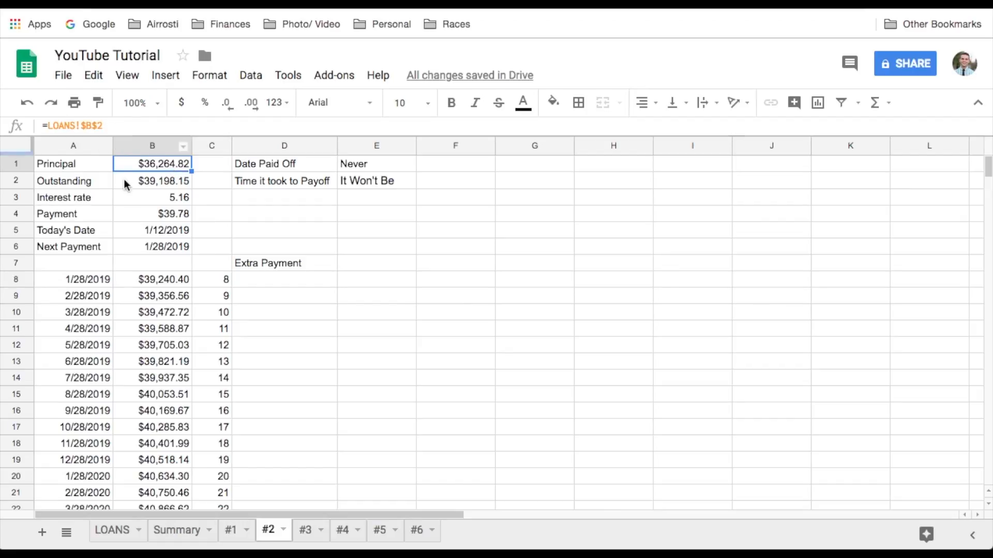
pyautogui.click(115, 530)
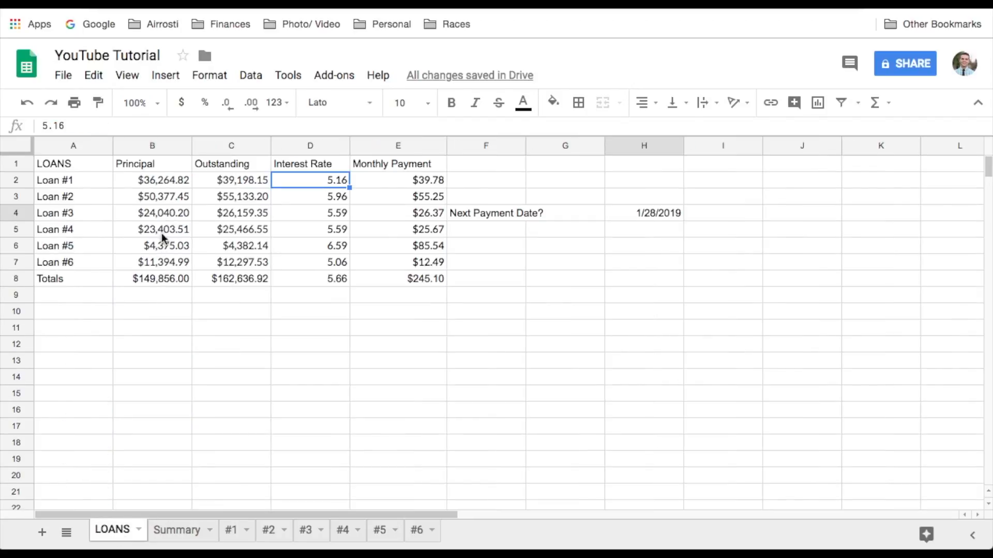
pyautogui.click(157, 199)
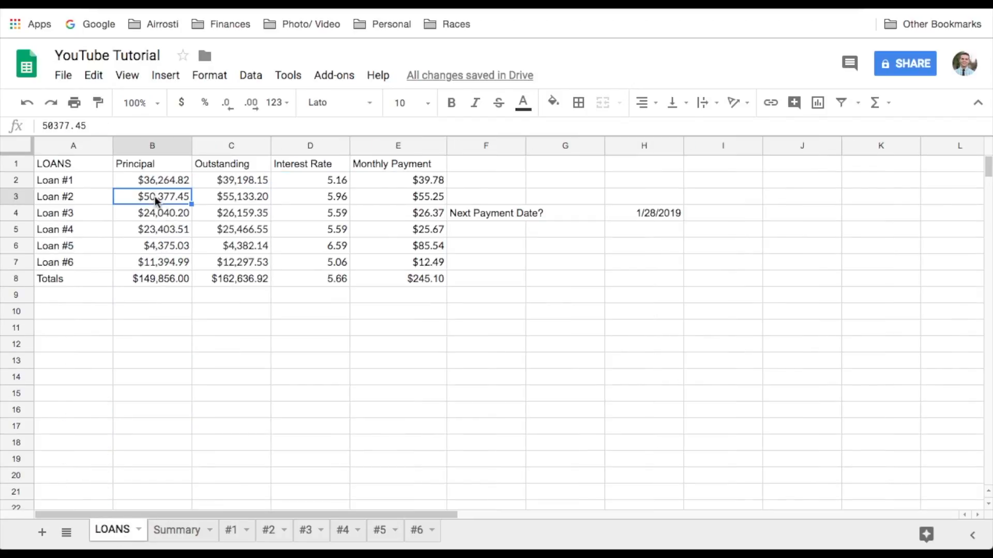
pyautogui.click(270, 533)
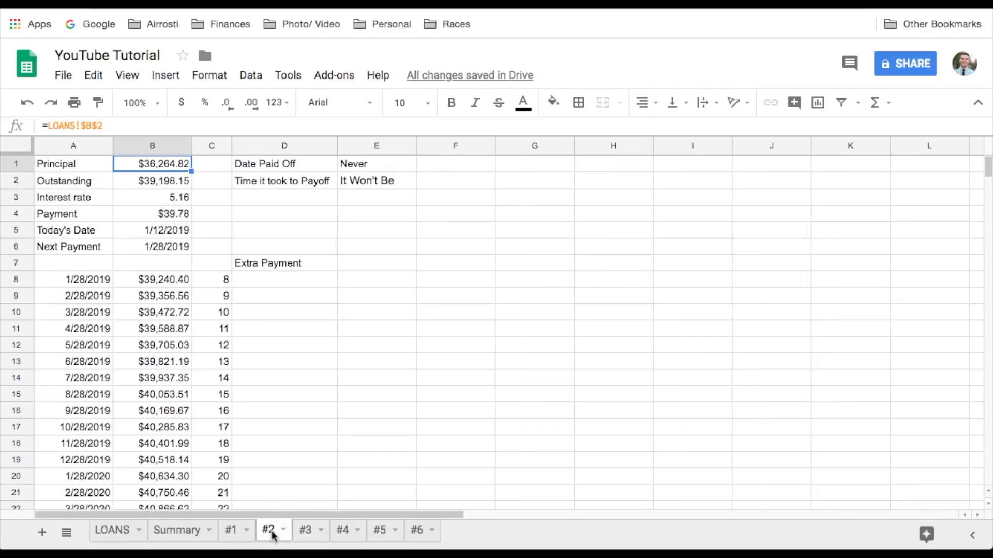
pyautogui.press('Return')
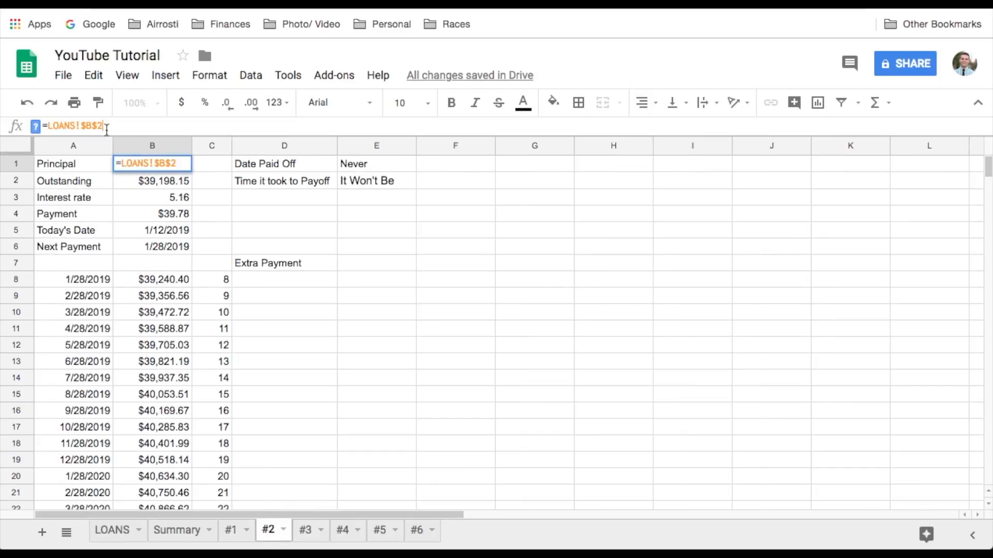
pyautogui.press('BackSpace')
pyautogui.write('3')
pyautogui.press('Return')
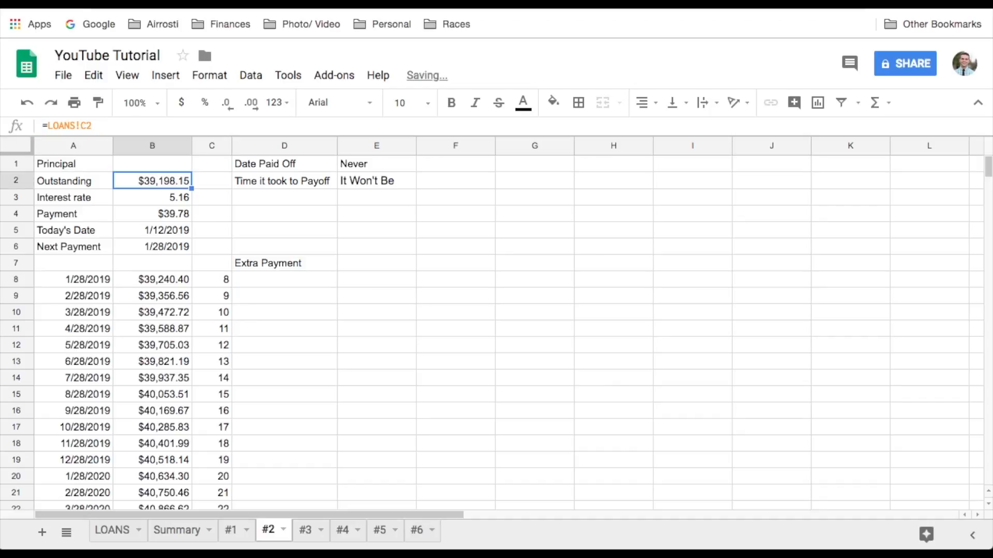
# Change the Outstanding reference in B2 of sheet #2 to =LOANS!C3.
pyautogui.click(99, 128)
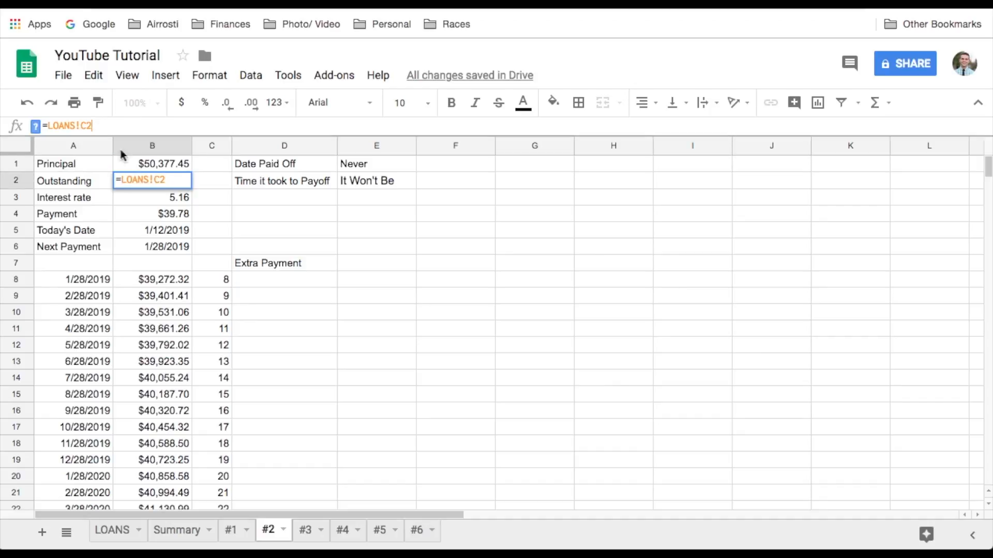
pyautogui.press('BackSpace')
pyautogui.write('3')
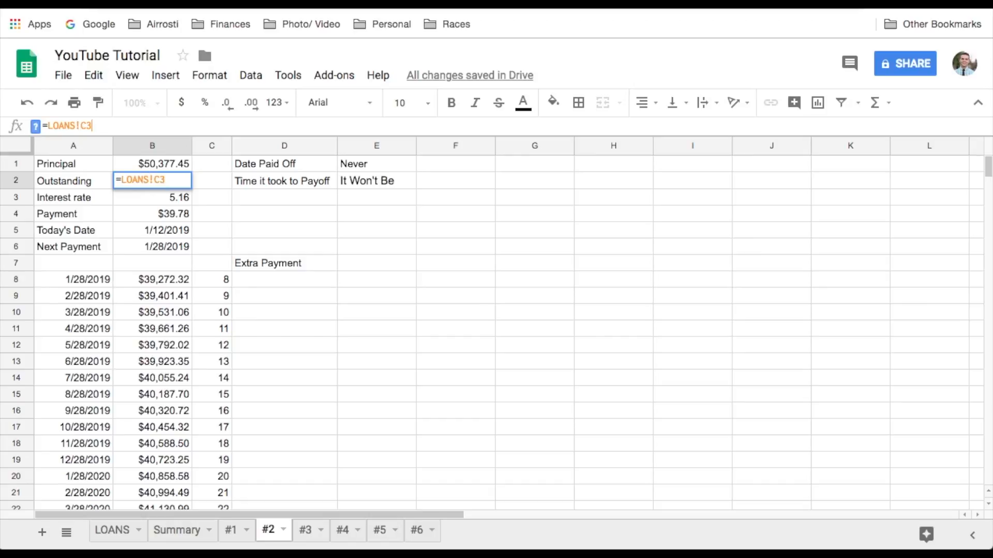
# Change the Interest rate and Payment references in B3 and B4 of sheet #2 to Loan #2's row 3 on the LOANS sheet.
pyautogui.click(154, 195)
pyautogui.click(98, 128)
pyautogui.press('BackSpace')
pyautogui.write('3')
pyautogui.click(136, 211)
pyautogui.click(98, 127)
pyautogui.press('BackSpace')
pyautogui.write('3')
pyautogui.press('Return')
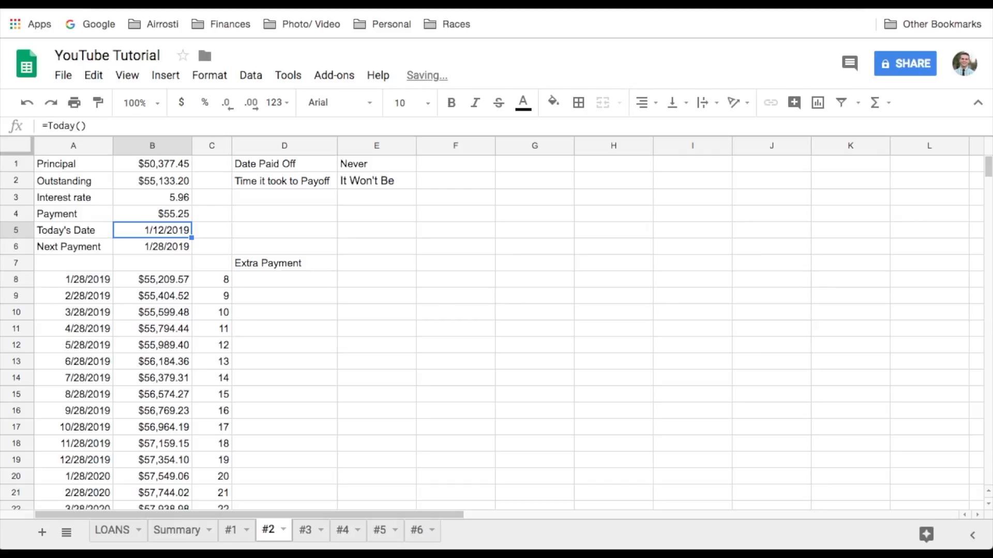
# Compare Loan #2's row on the LOANS sheet with the linked loan values on sheet #2.
pyautogui.click(113, 531)
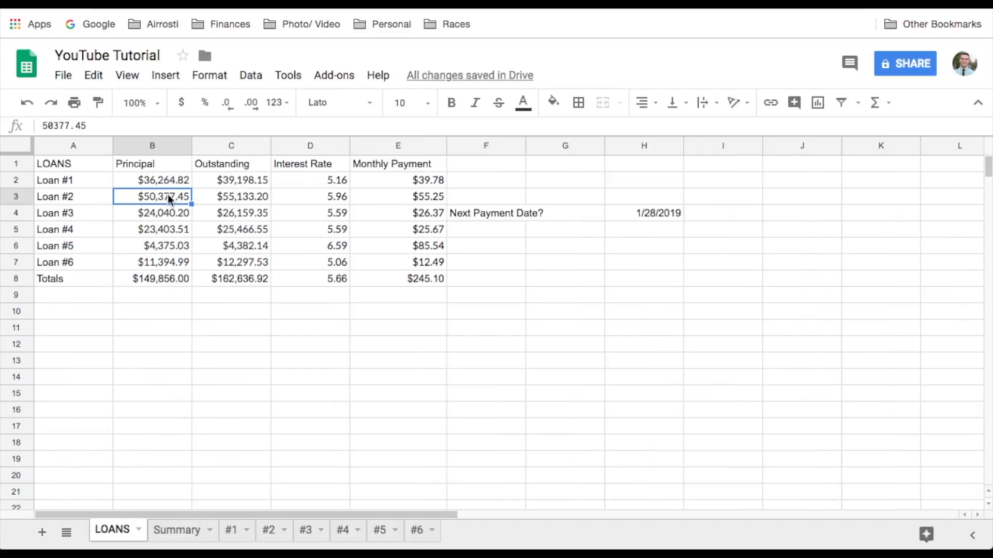
pyautogui.click(266, 533)
pyautogui.click(119, 531)
pyautogui.click(270, 530)
pyautogui.click(114, 530)
pyautogui.click(273, 531)
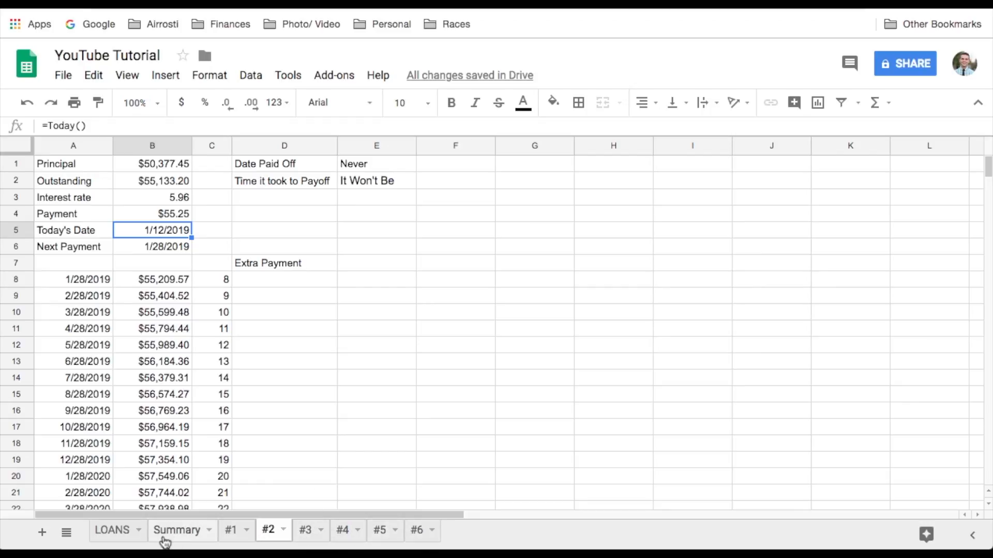
# Set the text colour of the loan labels in A1:A8 on the LOANS sheet to the custom orange-red #f46524.
pyautogui.click(115, 537)
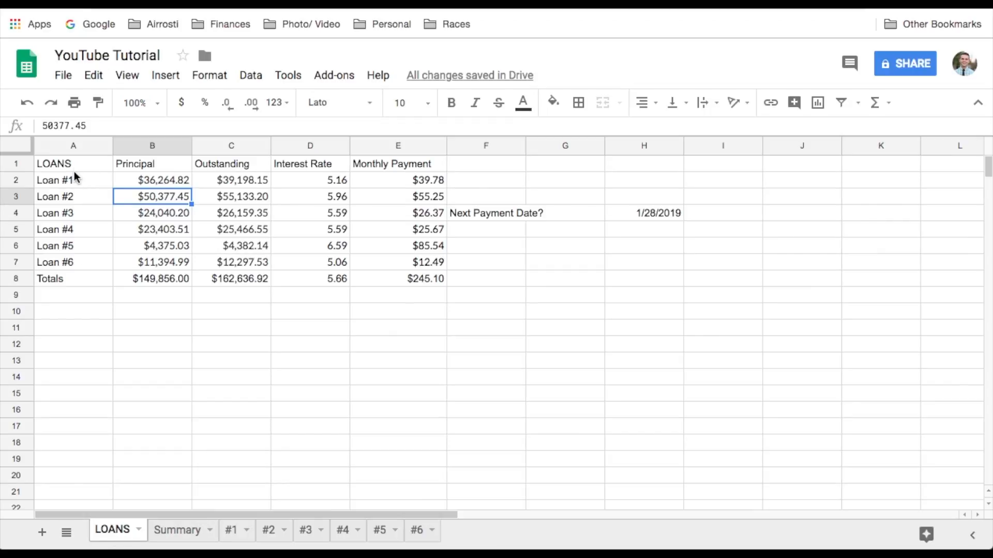
pyautogui.moveTo(76, 170); pyautogui.dragTo(76, 282)
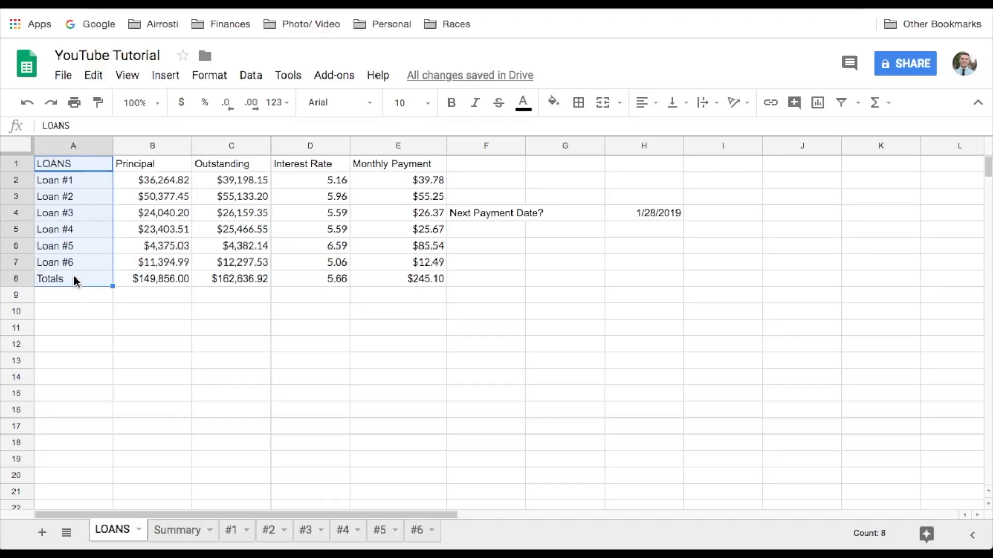
pyautogui.click(523, 103)
pyautogui.click(557, 171)
pyautogui.click(523, 106)
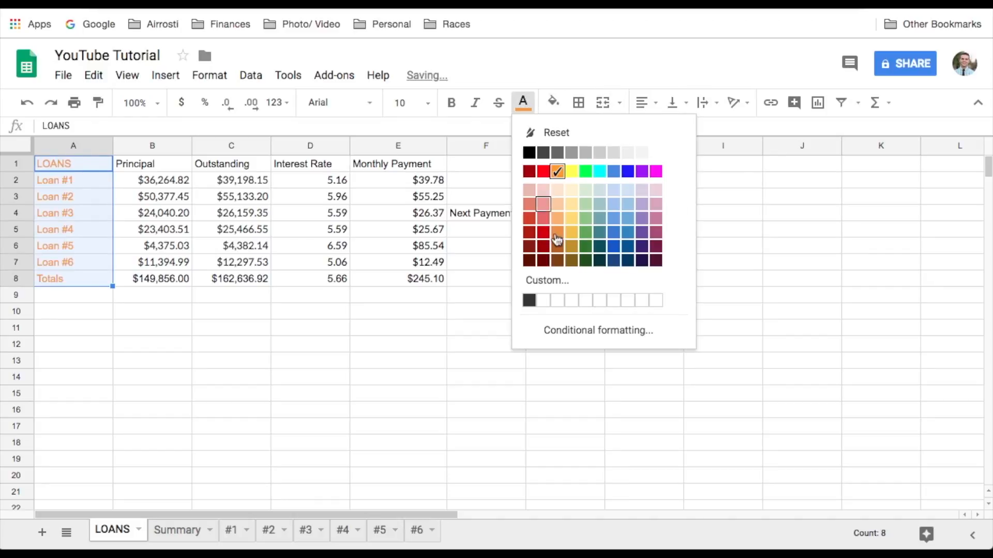
pyautogui.click(560, 283)
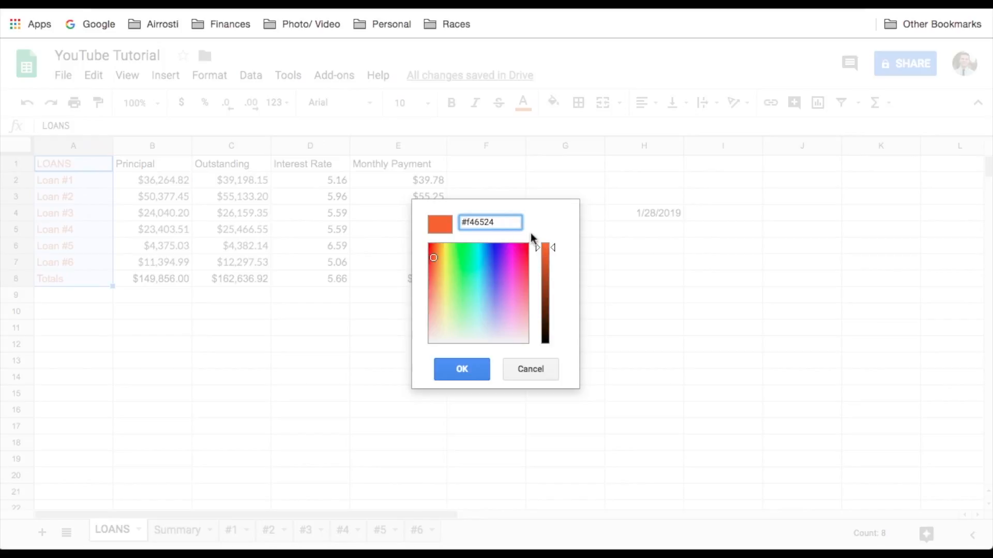
pyautogui.click(464, 369)
pyautogui.click(197, 296)
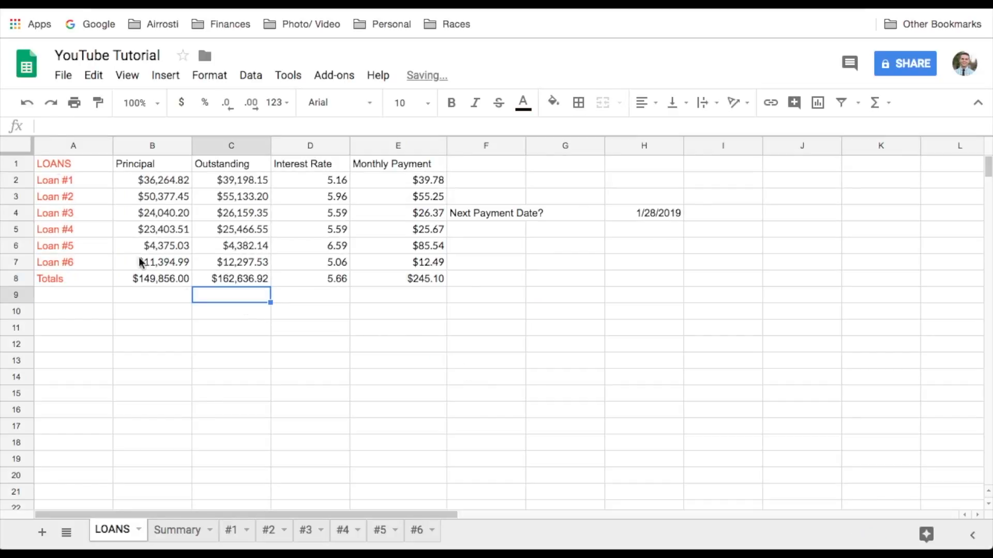
# Colour the headers in B1:E1 of the LOANS sheet blue #0b5394 and the totals in B8:E8 the custom orange-red.
pyautogui.moveTo(149, 165); pyautogui.dragTo(377, 166)
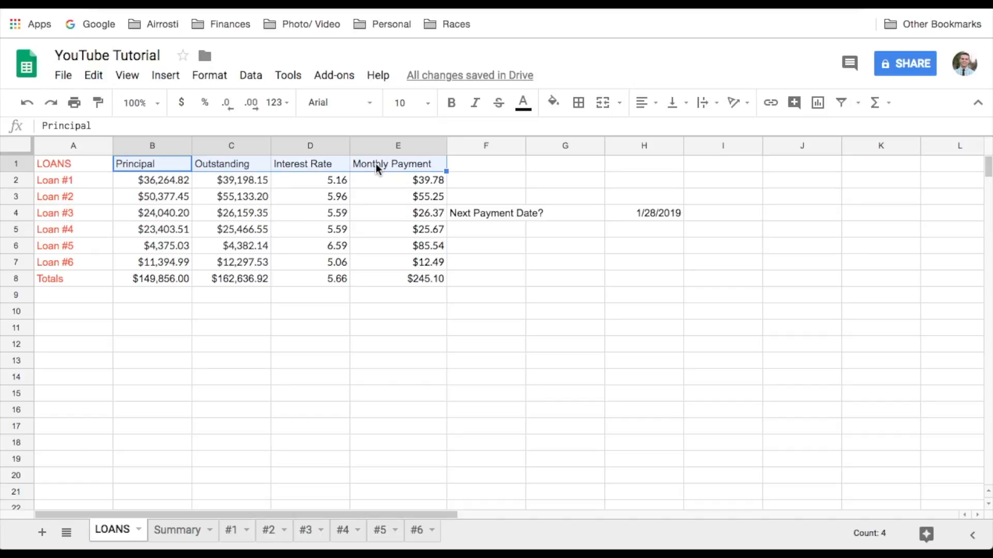
pyautogui.click(523, 103)
pyautogui.click(571, 280)
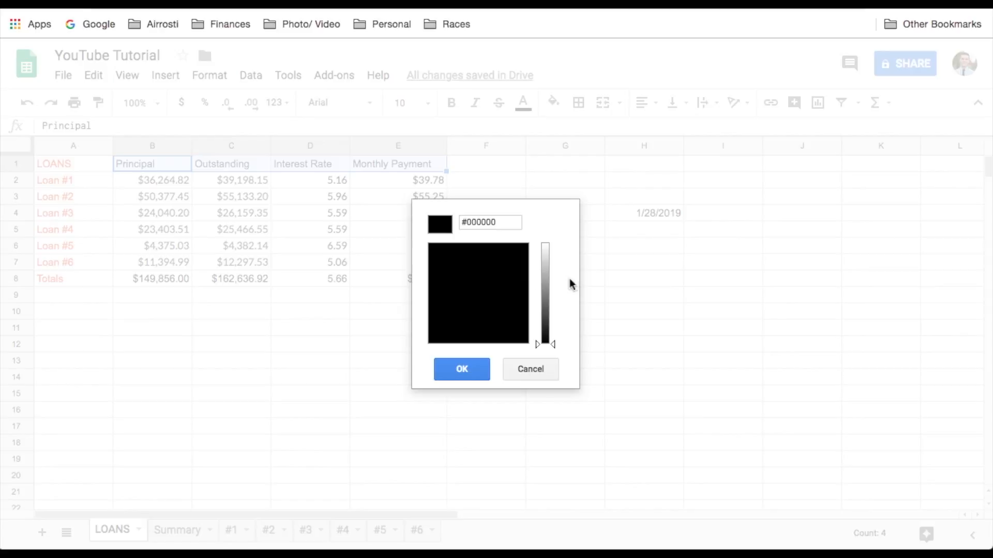
pyautogui.click(496, 227)
pyautogui.press('super+a')
pyautogui.write('#0b5394')
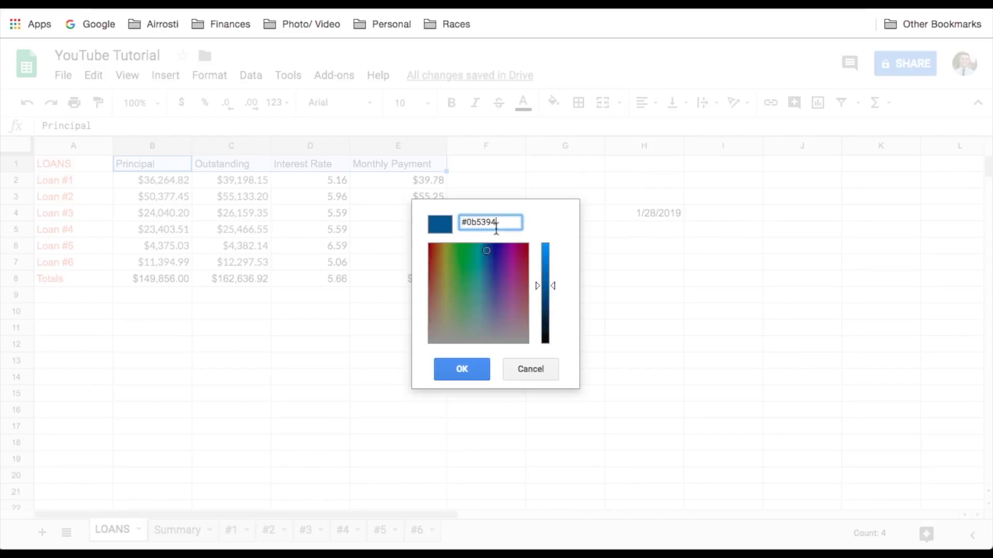
pyautogui.click(462, 369)
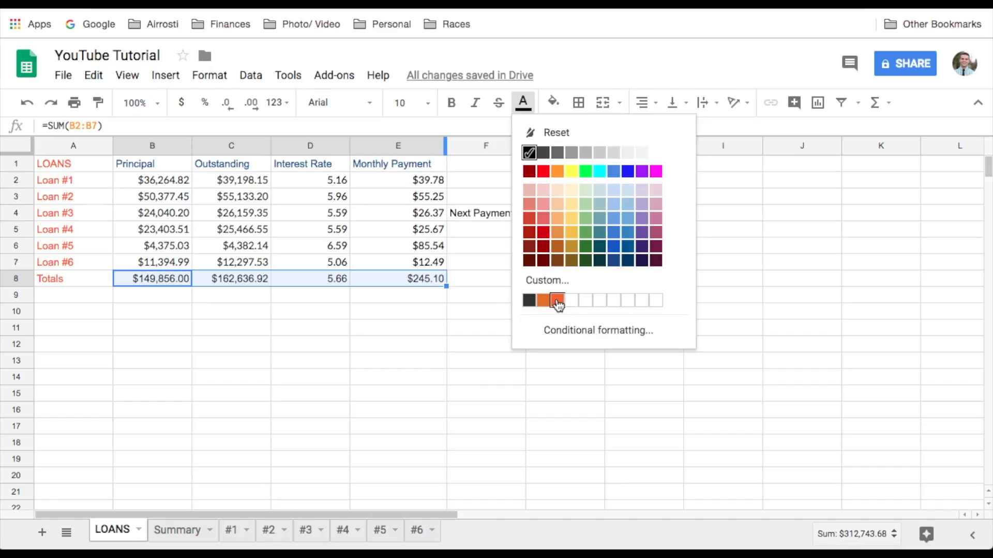
pyautogui.click(558, 302)
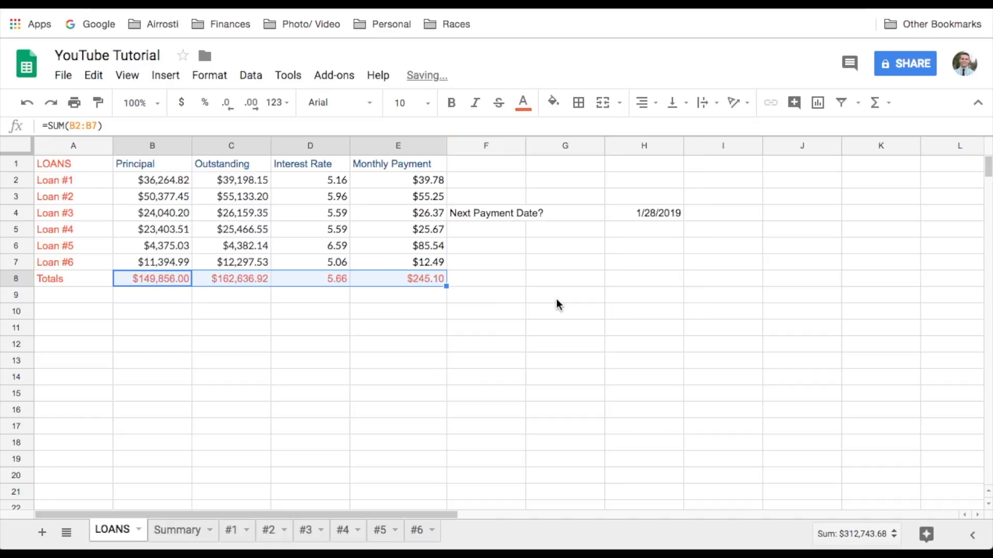
# Set the text colour of the "Next Payment Date?" label in F4 to the custom blue #0b5394.
pyautogui.click(480, 213)
pyautogui.click(523, 103)
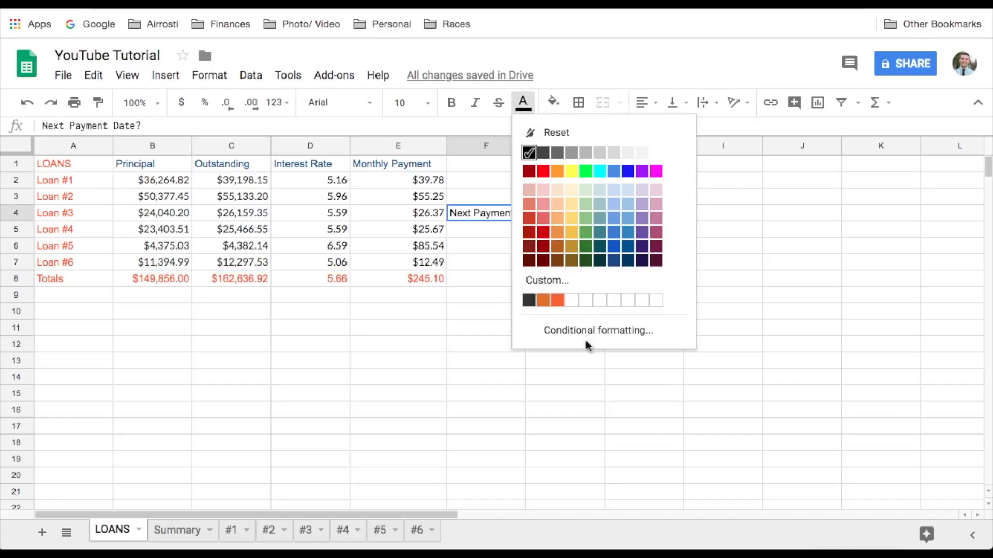
pyautogui.click(551, 281)
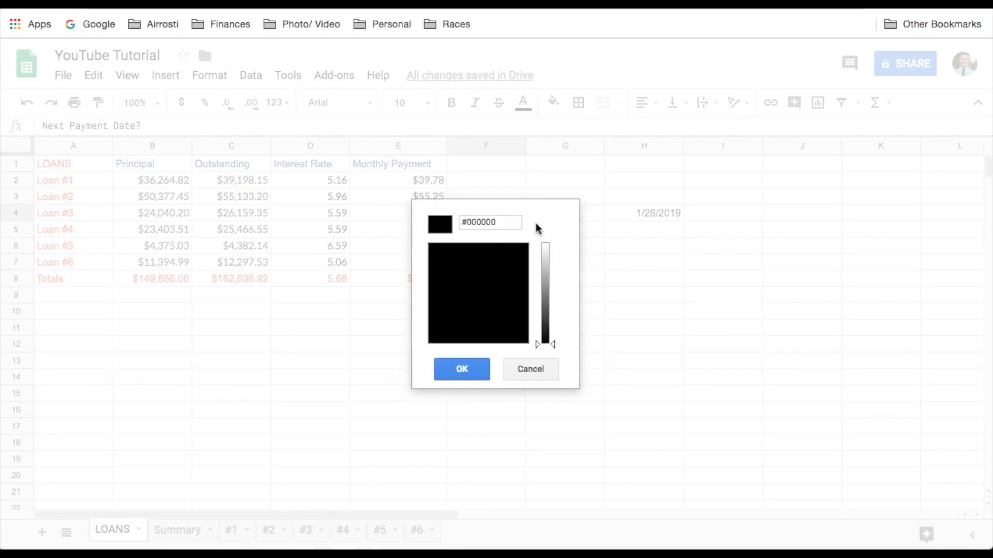
pyautogui.click(495, 219)
pyautogui.write('#0b5394')
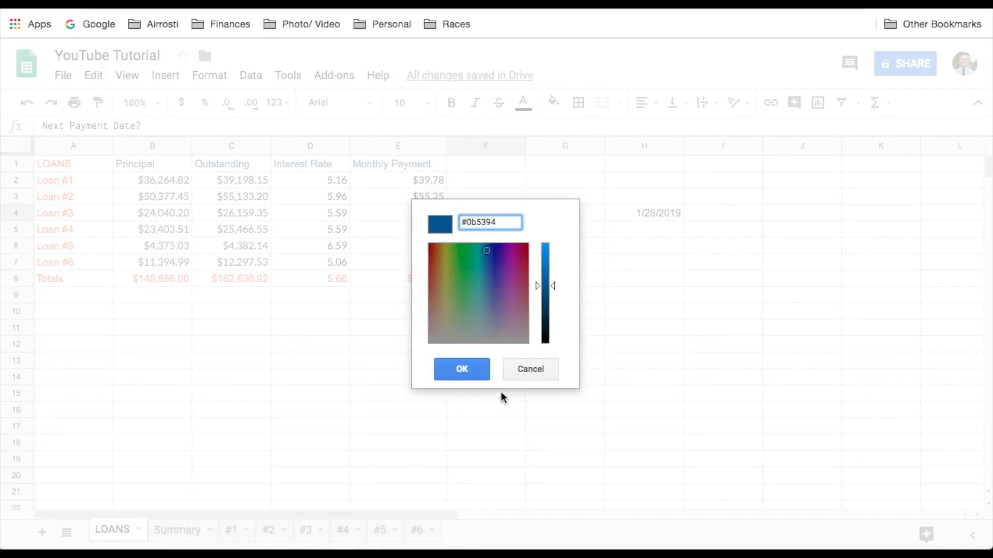
pyautogui.click(471, 381)
# Change the font of the entire LOANS sheet to Lato.
pyautogui.click(15, 147)
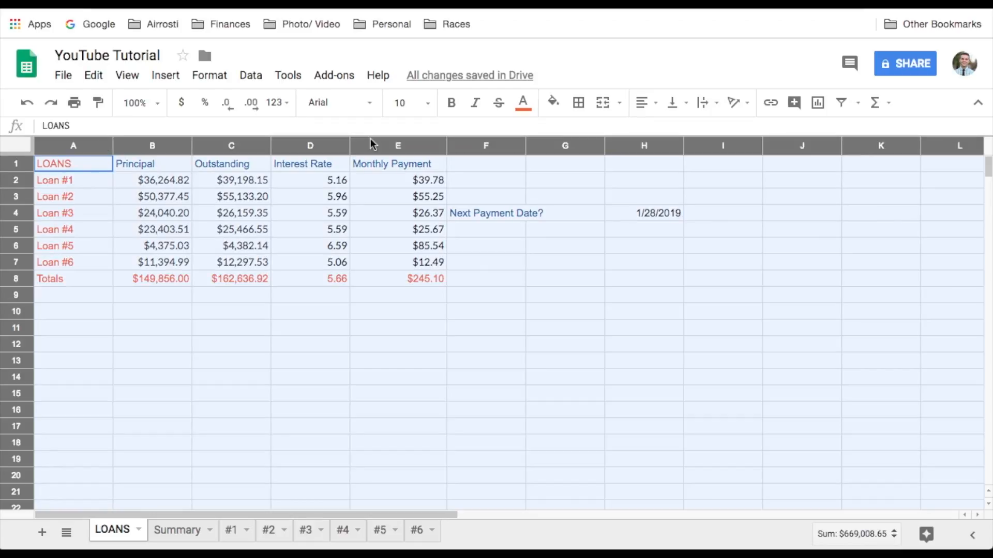
pyautogui.click(370, 105)
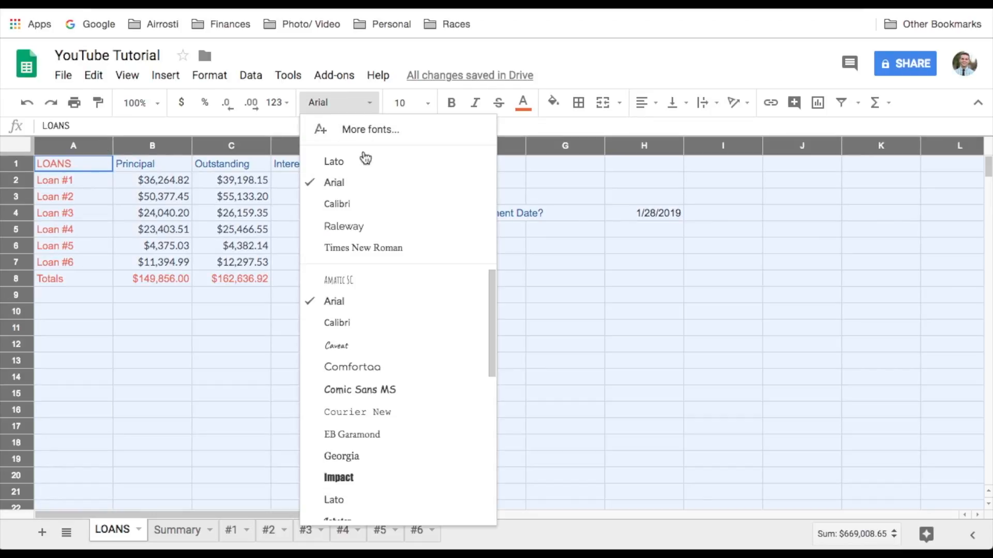
pyautogui.click(362, 164)
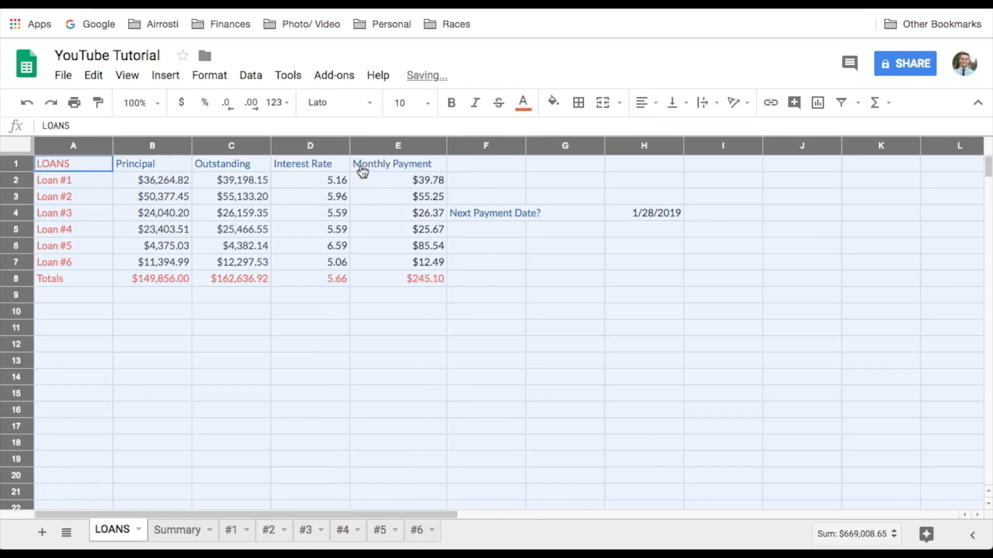
pyautogui.click(332, 349)
# Set the font size of the LOANS heading in A1 to 12.
pyautogui.click(77, 175)
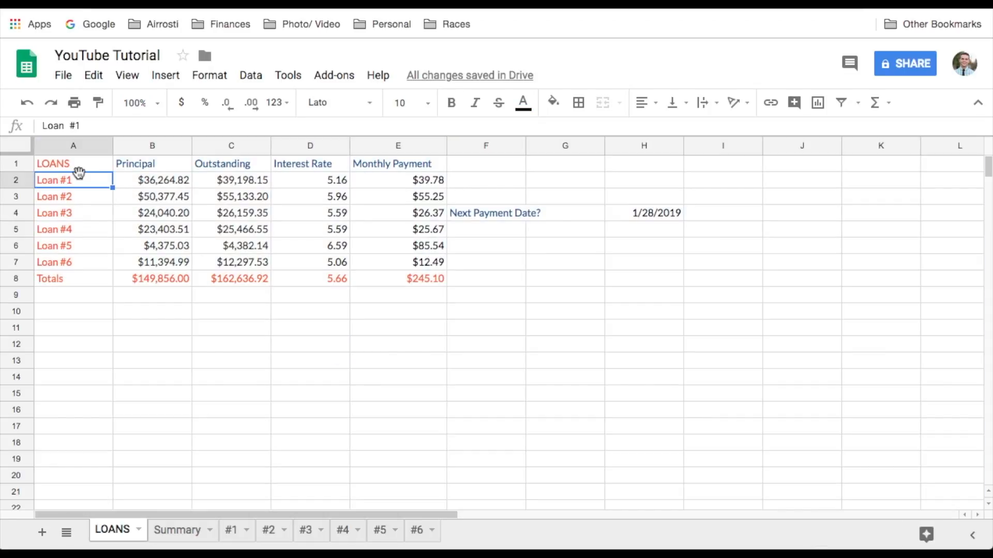
pyautogui.click(77, 164)
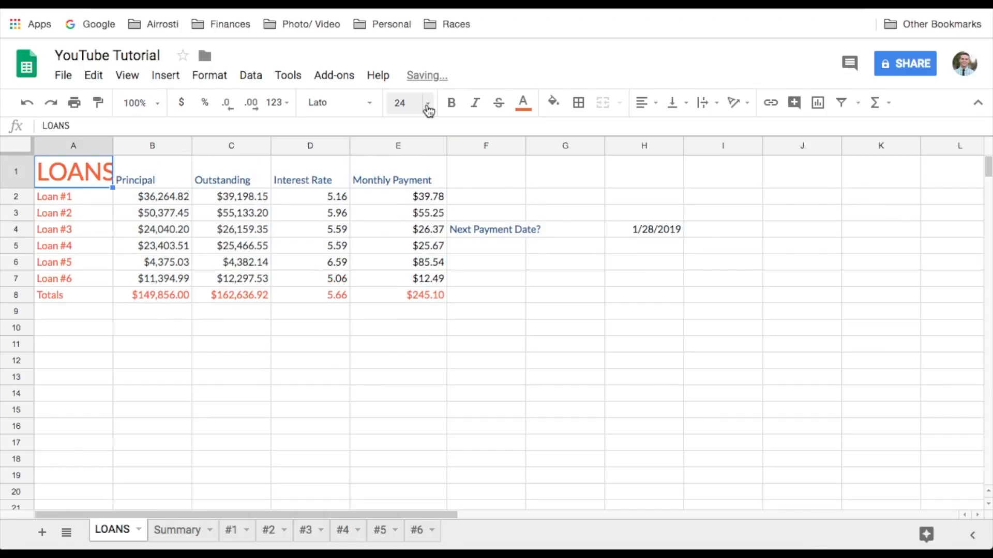
pyautogui.click(427, 107)
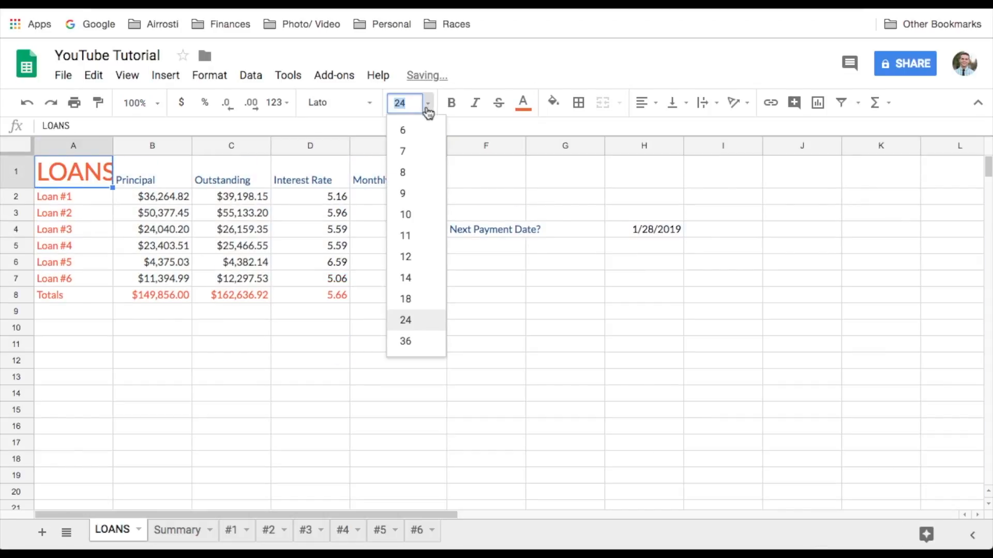
pyautogui.click(414, 256)
pyautogui.click(238, 297)
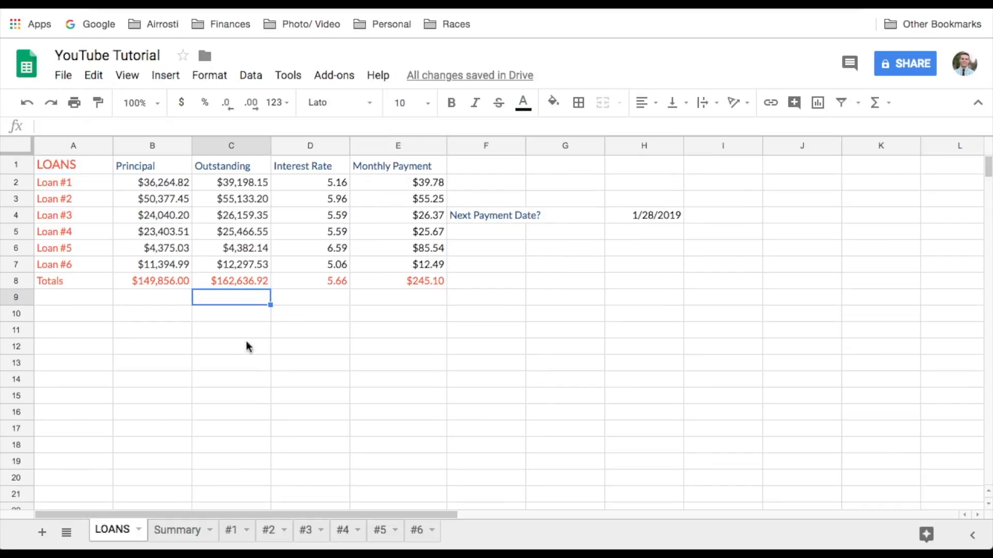
# Apply the custom orange-red text colour to the labels in A1:A8 and the totals in B8:C8 on the Summary sheet.
pyautogui.click(170, 530)
pyautogui.moveTo(76, 171); pyautogui.dragTo(75, 280)
pyautogui.click(523, 103)
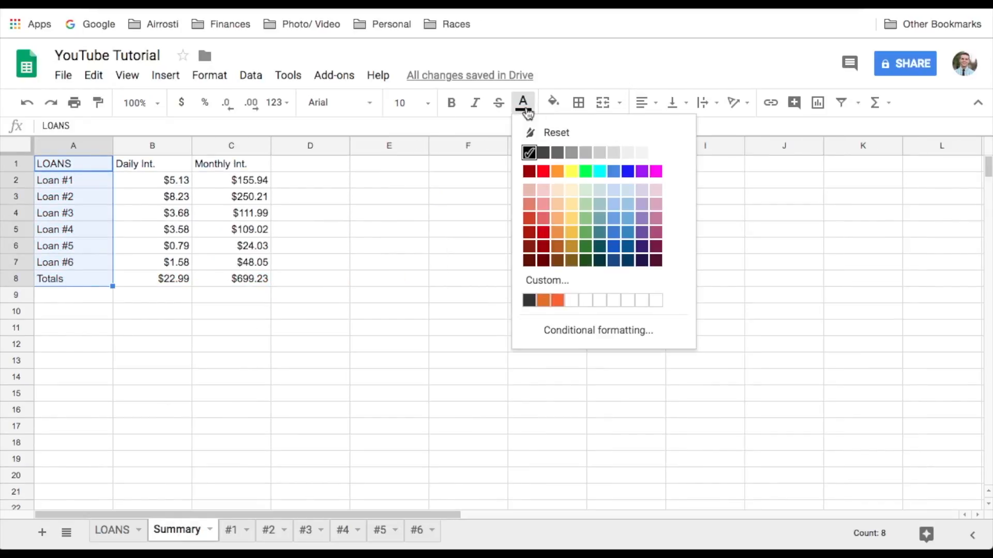
pyautogui.click(558, 304)
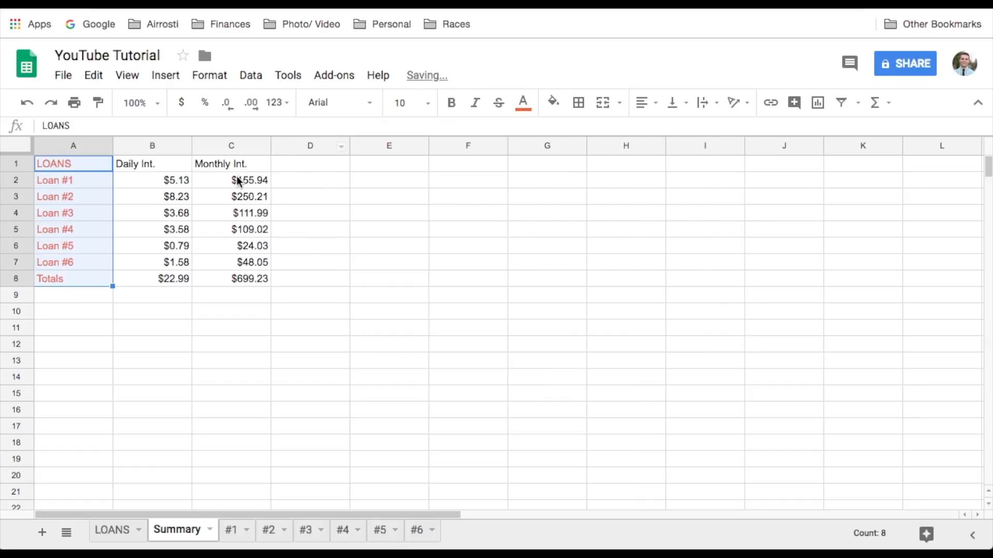
pyautogui.moveTo(147, 282); pyautogui.dragTo(217, 284)
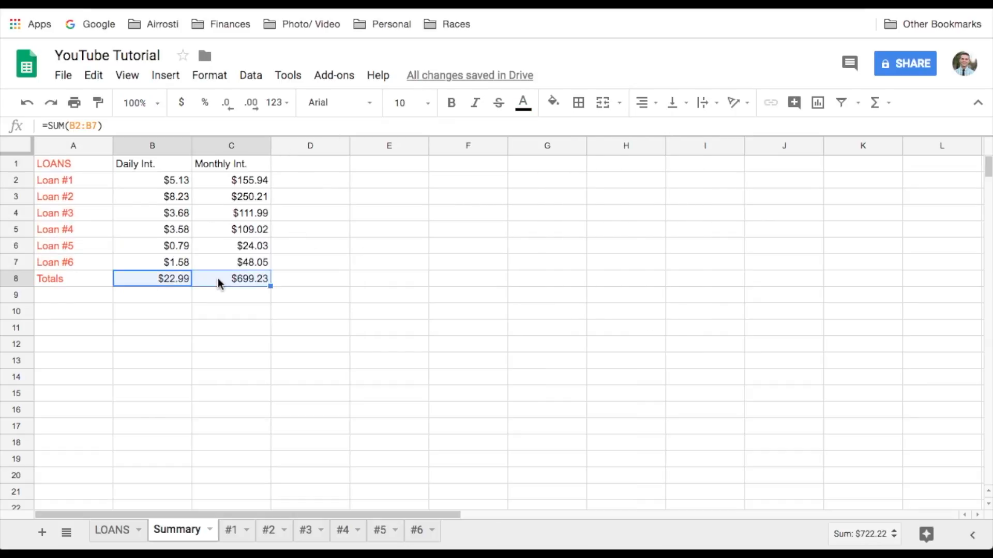
pyautogui.click(522, 103)
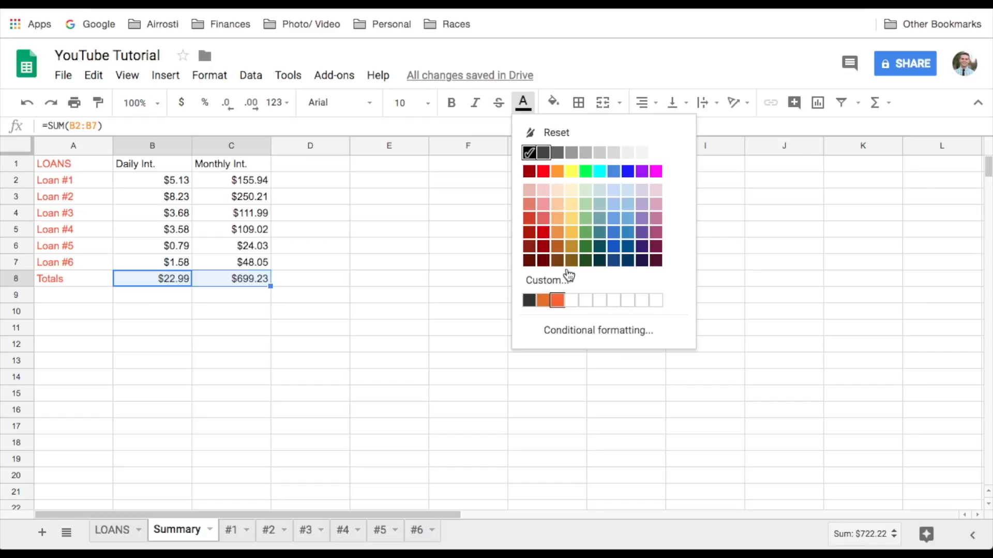
pyautogui.click(553, 303)
# Set the text colour of the Daily Int. and Monthly Int. headers on the Summary sheet to #0b5394.
pyautogui.moveTo(126, 166); pyautogui.dragTo(218, 164)
pyautogui.click(523, 102)
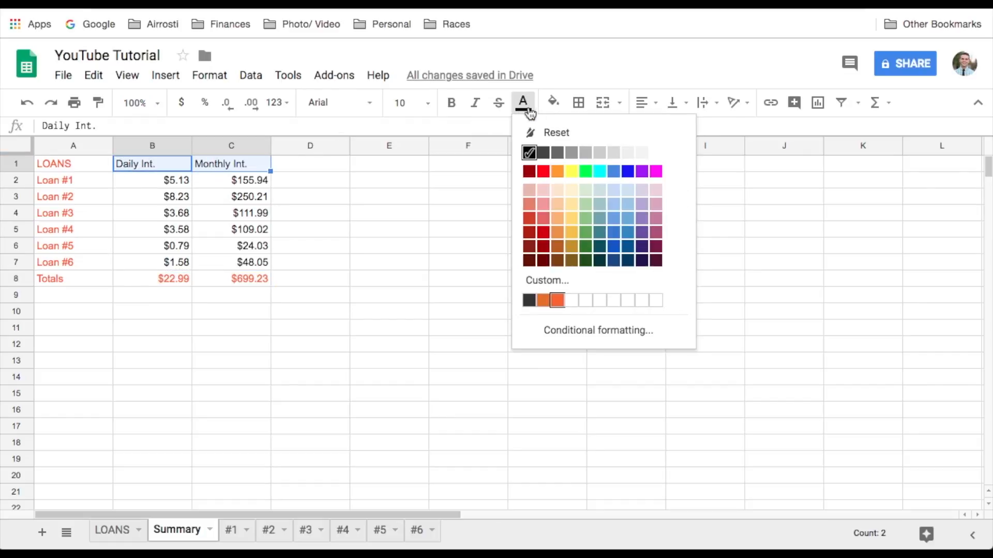
pyautogui.click(560, 290)
pyautogui.click(491, 222)
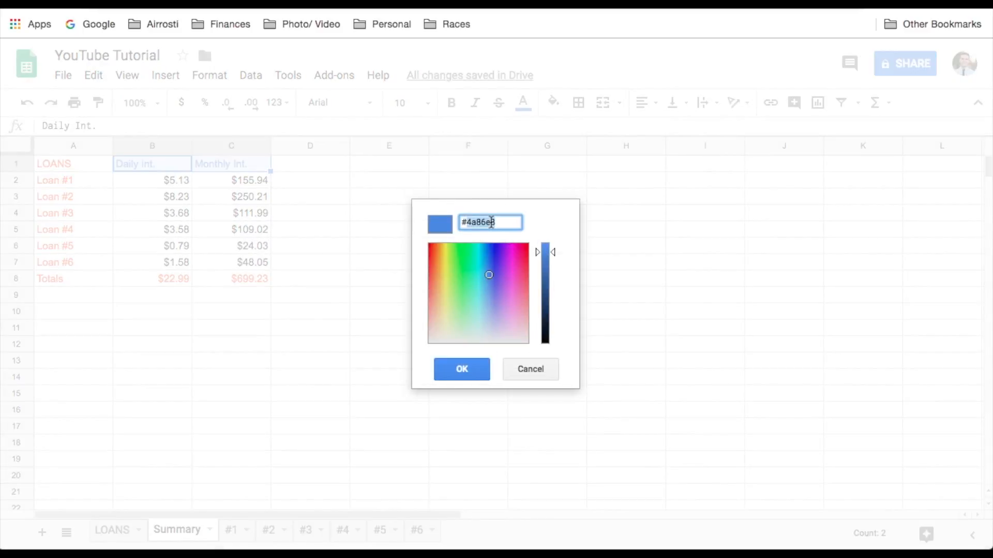
pyautogui.write('#0b5394')
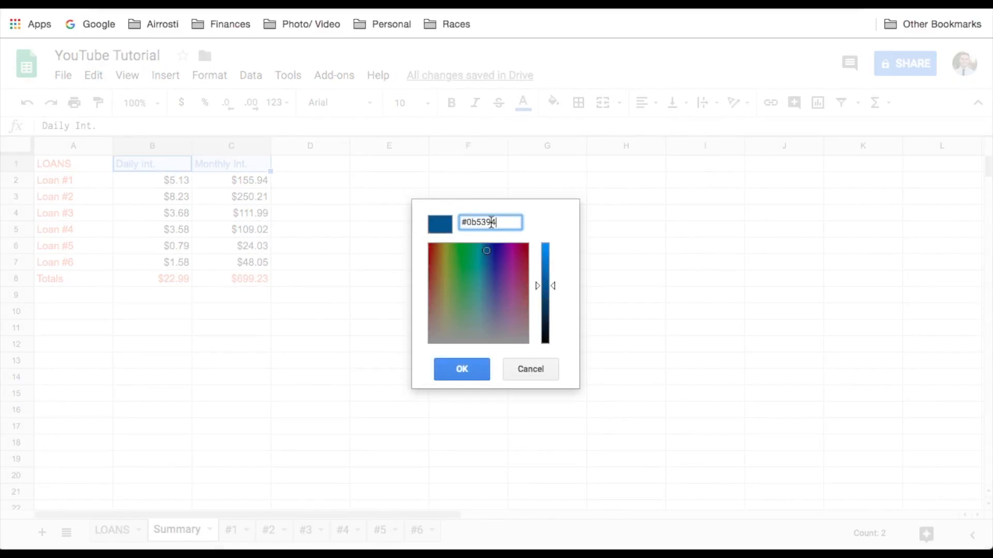
pyautogui.click(458, 371)
pyautogui.click(339, 343)
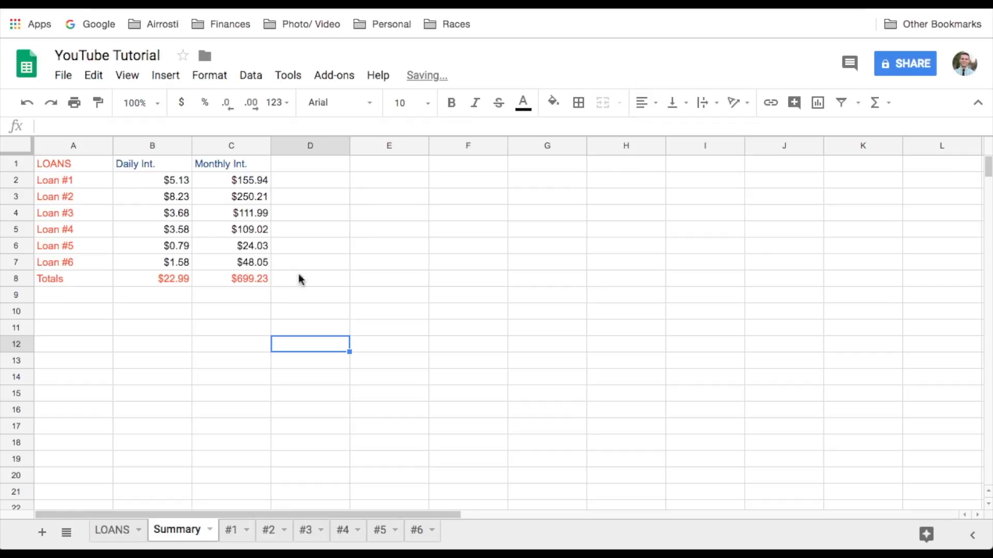
# Hide the gridlines on the LOANS sheet.
pyautogui.click(119, 535)
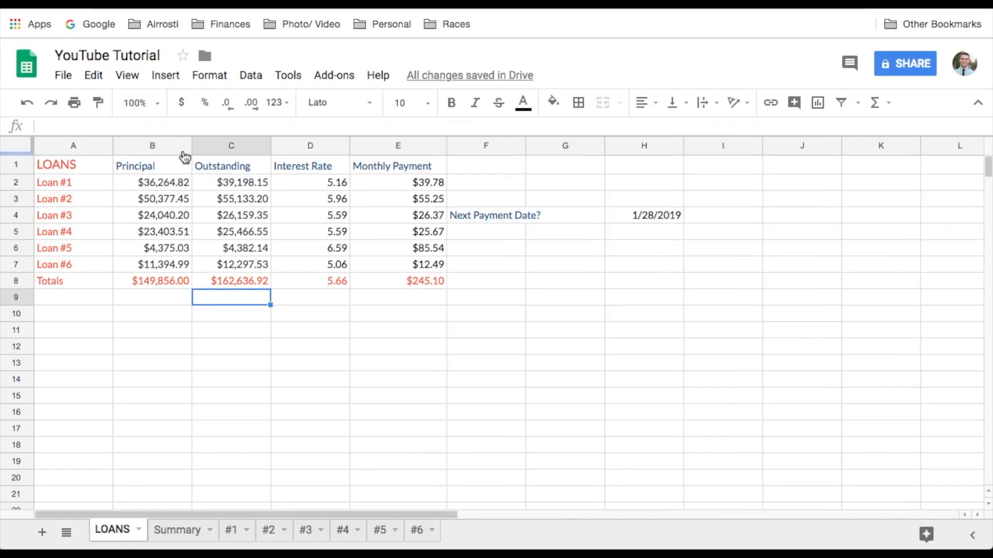
pyautogui.click(129, 77)
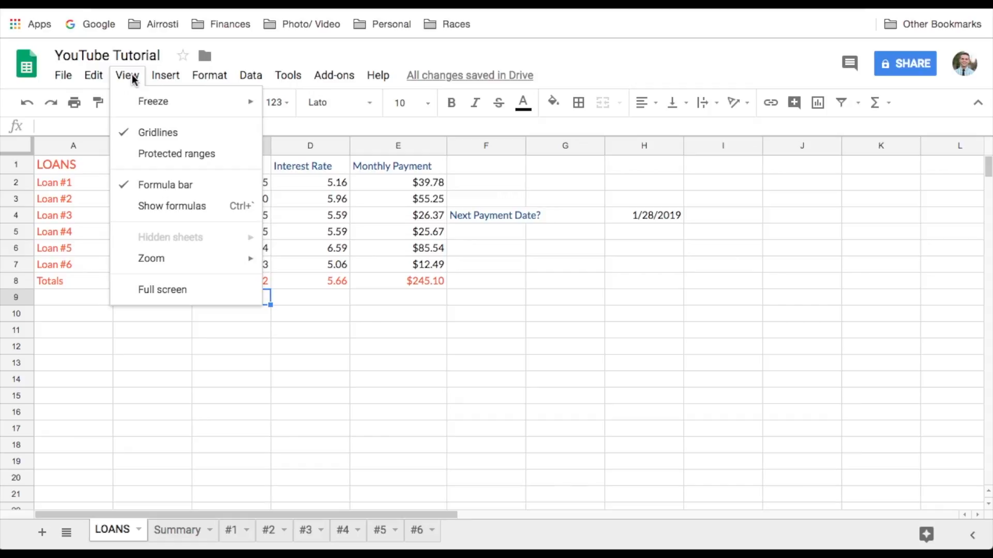
pyautogui.click(148, 133)
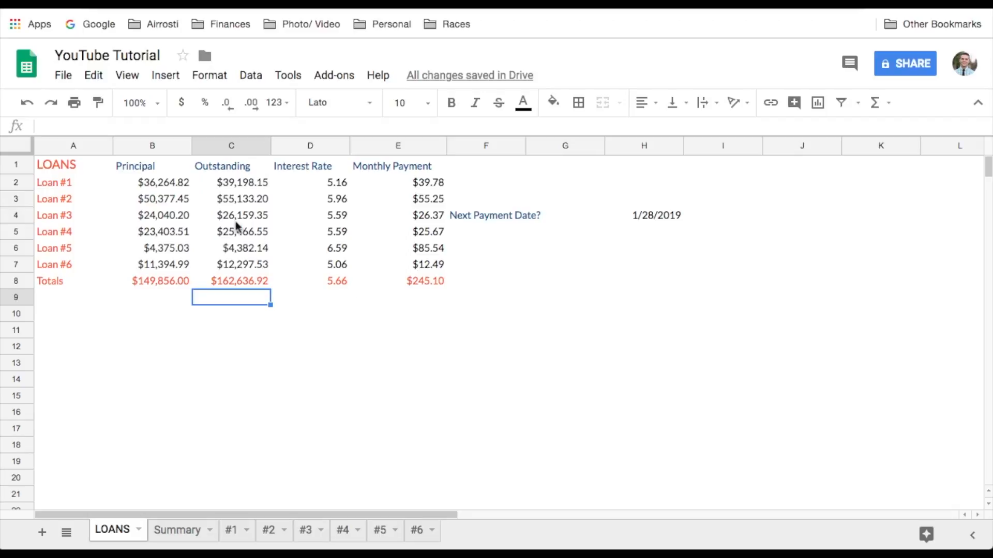
pyautogui.click(159, 189)
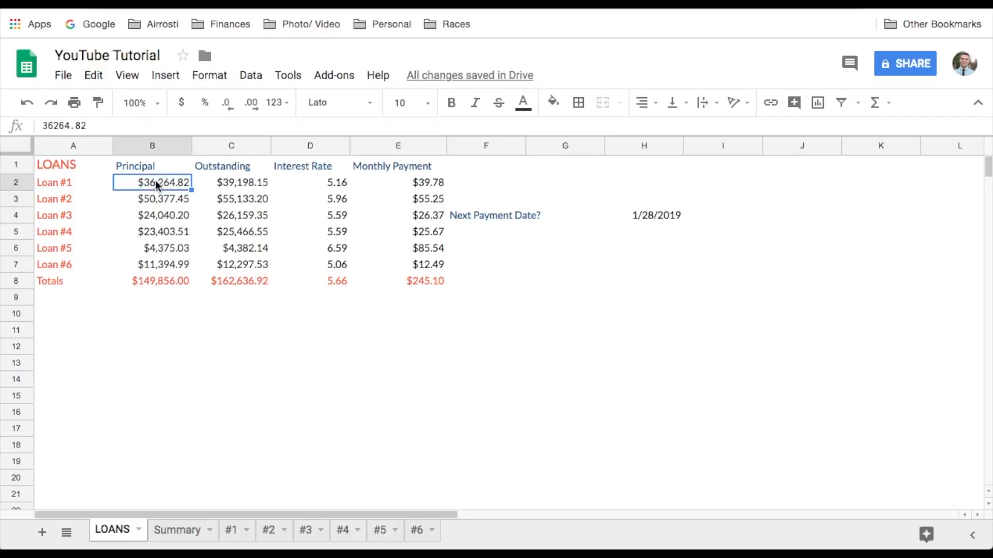
pyautogui.click(427, 185)
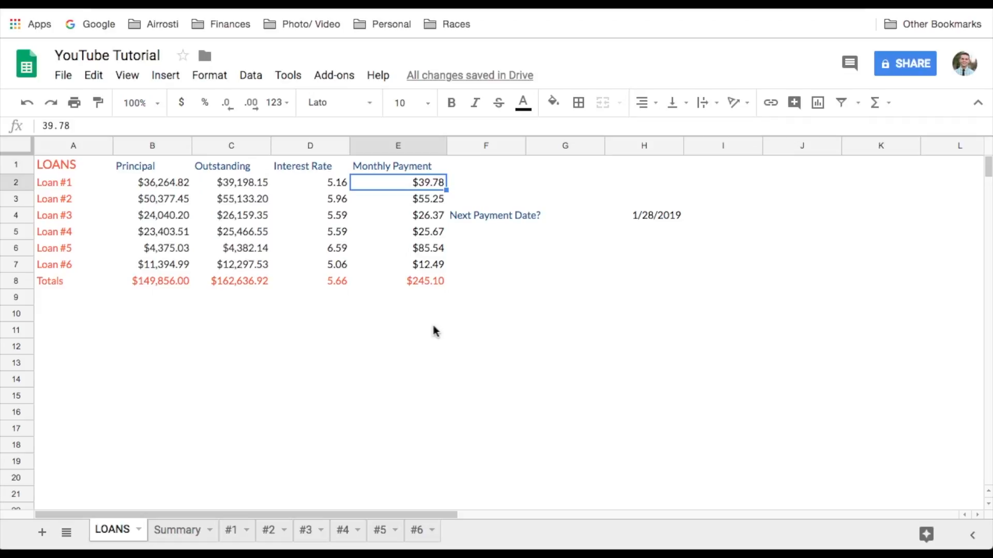
# Set the Monthly Payment of Loan #1 in E2 on the LOANS sheet to 800.
pyautogui.write('1')
pyautogui.press('BackSpace')
pyautogui.write('800')
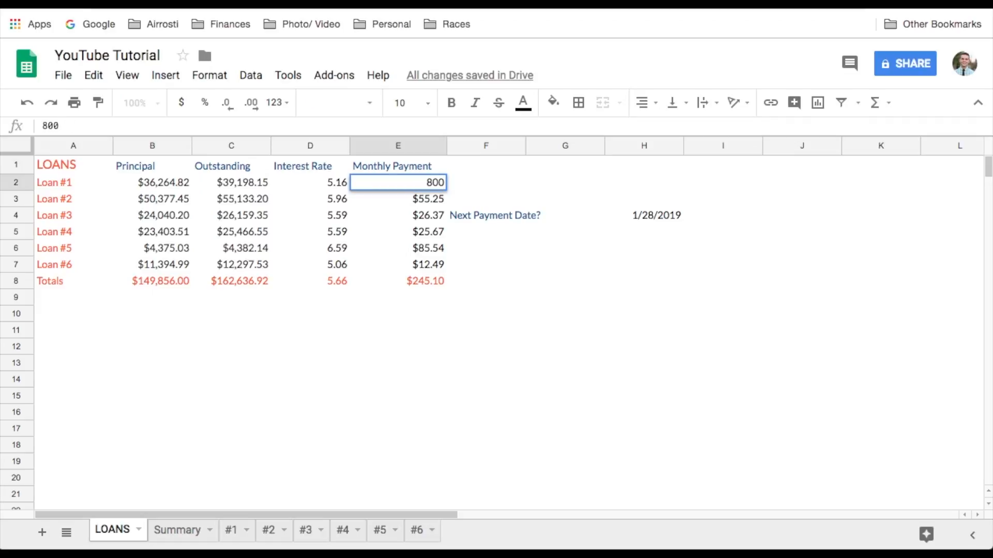
pyautogui.press('Return')
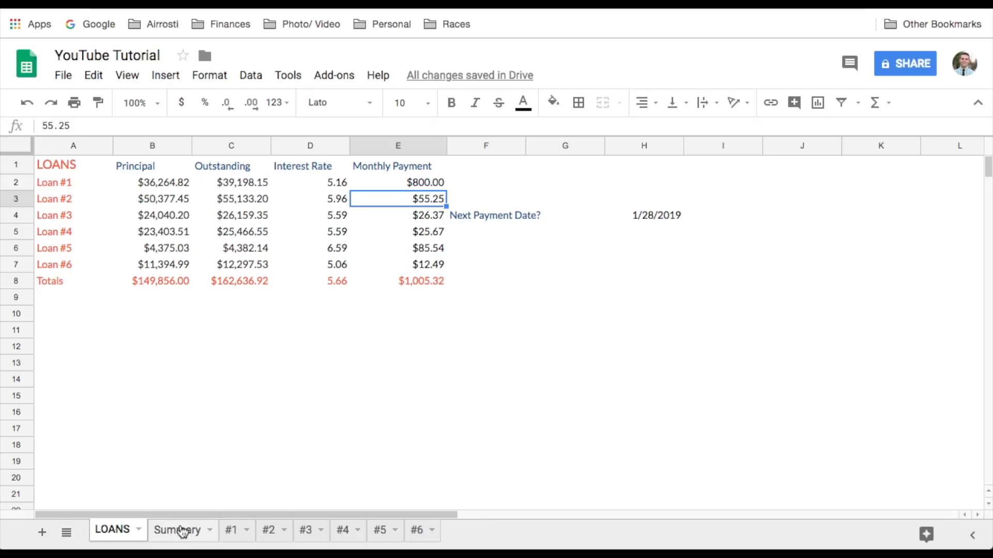
# Format the Date Paid Off result in E1 on sheet #1 with the Date number format.
pyautogui.click(232, 531)
pyautogui.click(332, 353)
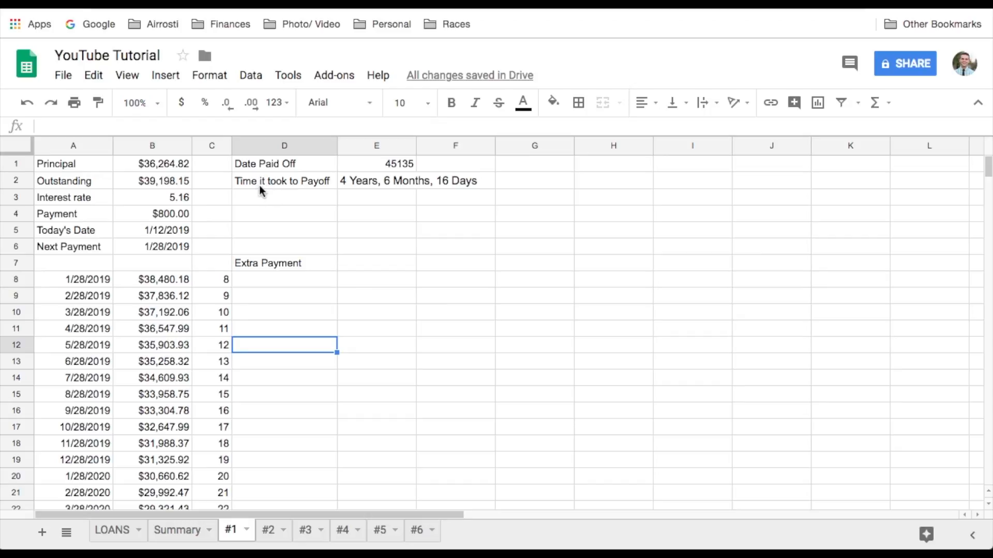
pyautogui.doubleClick(380, 162)
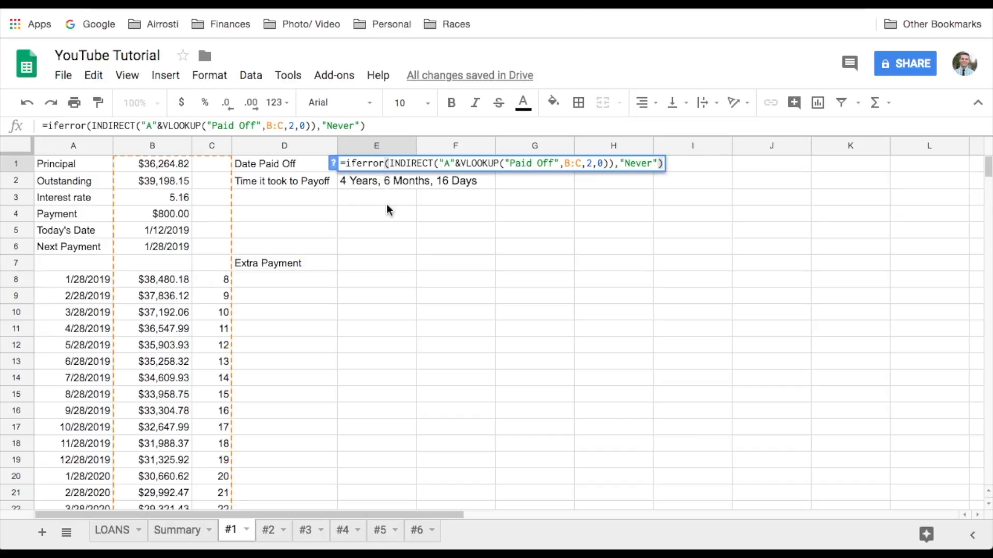
pyautogui.click(387, 204)
pyautogui.click(387, 163)
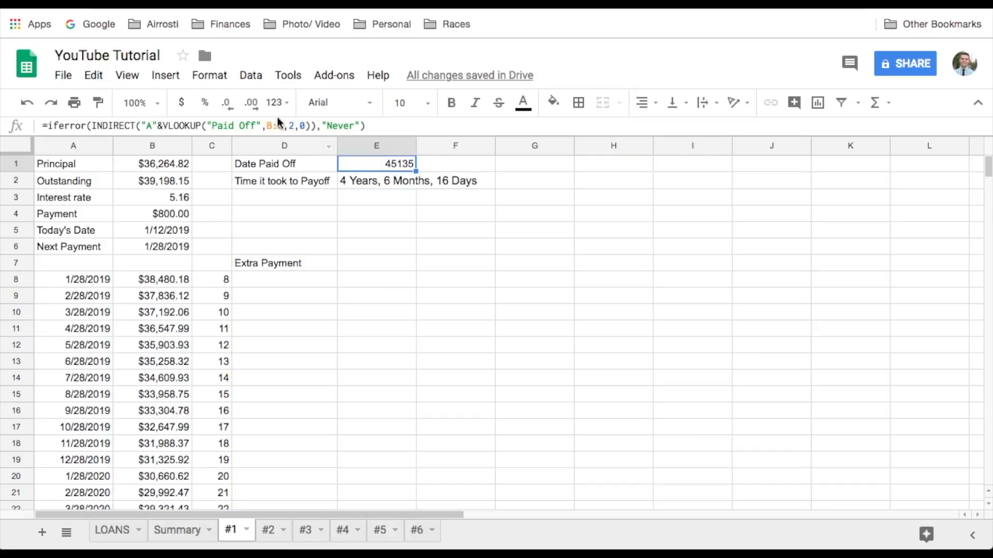
pyautogui.click(212, 76)
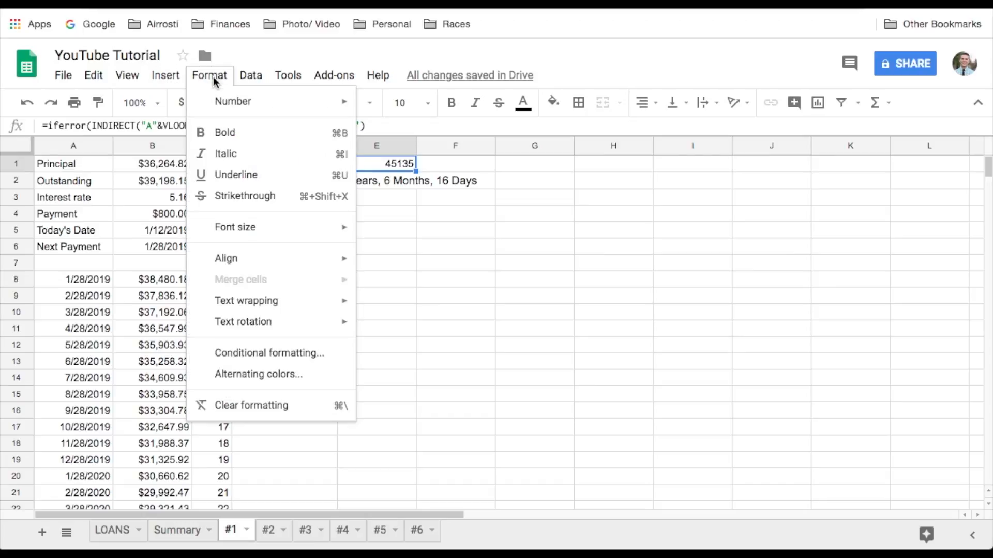
pyautogui.moveTo(229, 107)
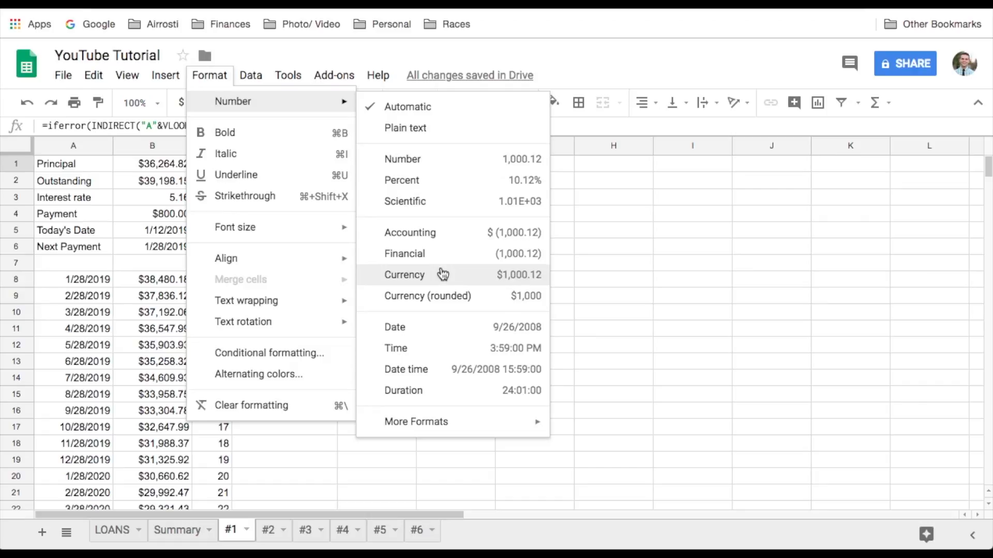
pyautogui.click(433, 332)
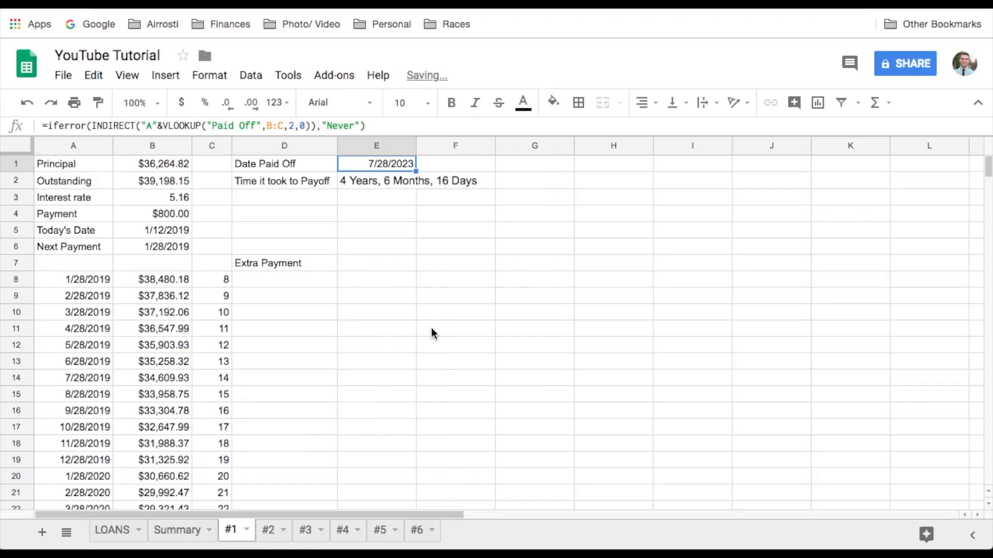
pyautogui.click(268, 531)
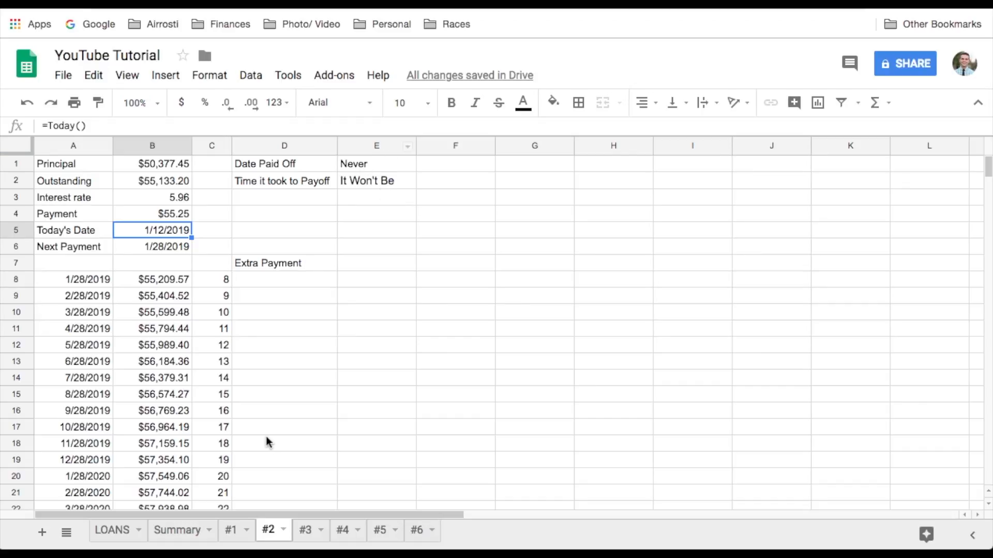
pyautogui.click(237, 532)
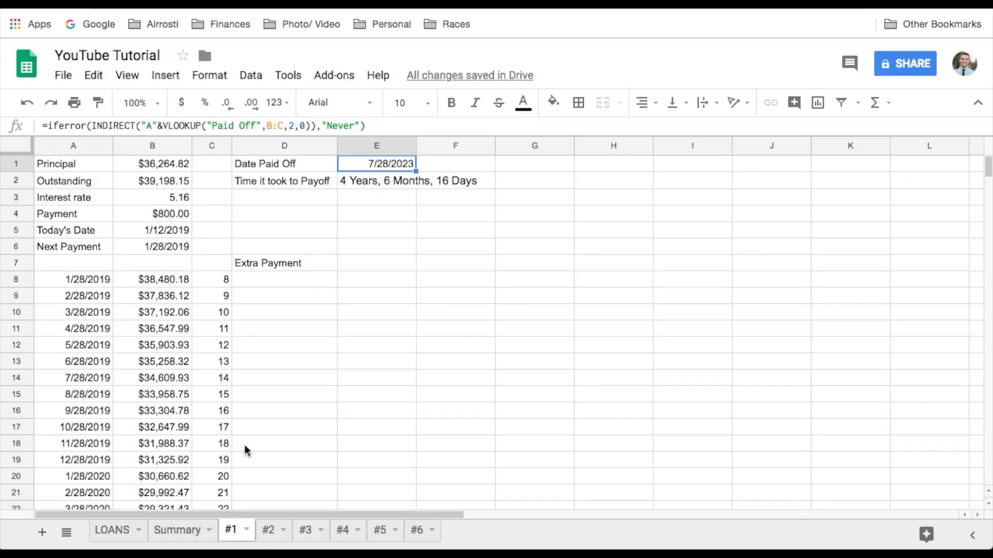